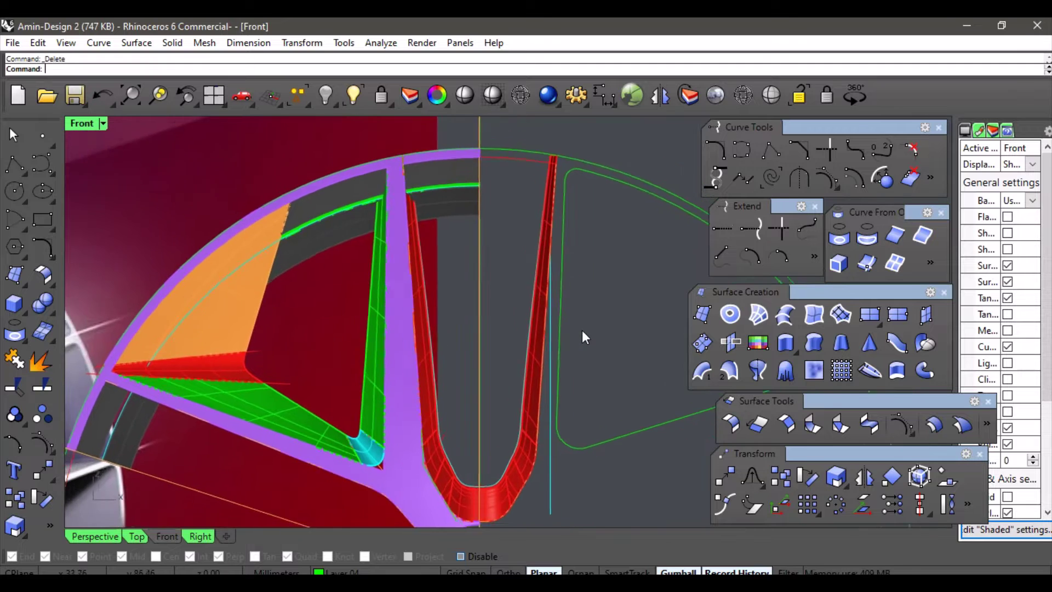
# - Polar-array the right half of the red U-shaped spoke wall about the origin with 2 items over a 72° fill angle
pyautogui.click(499, 387)
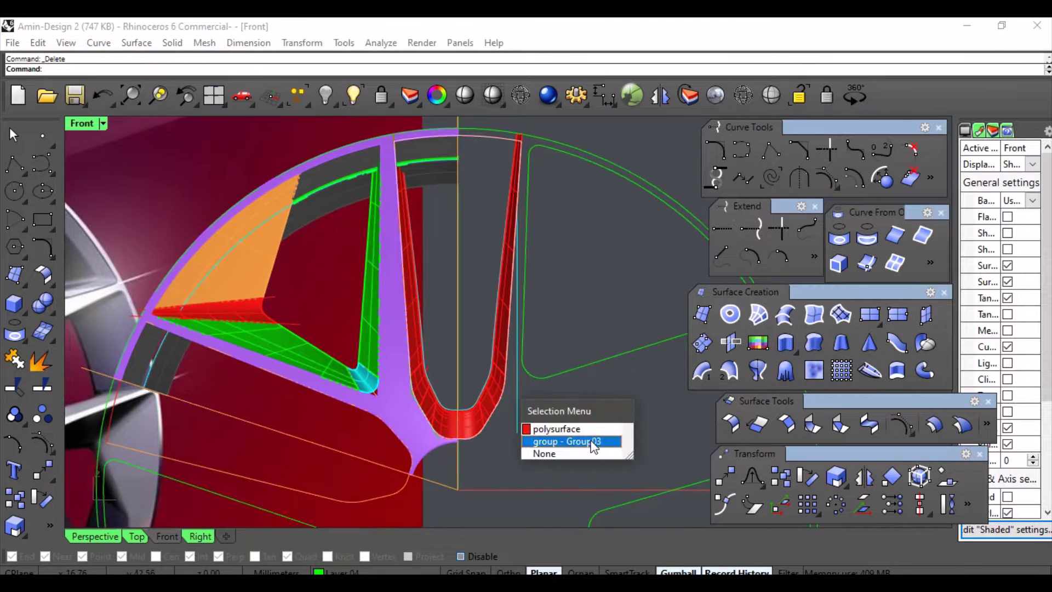
pyautogui.click(592, 429)
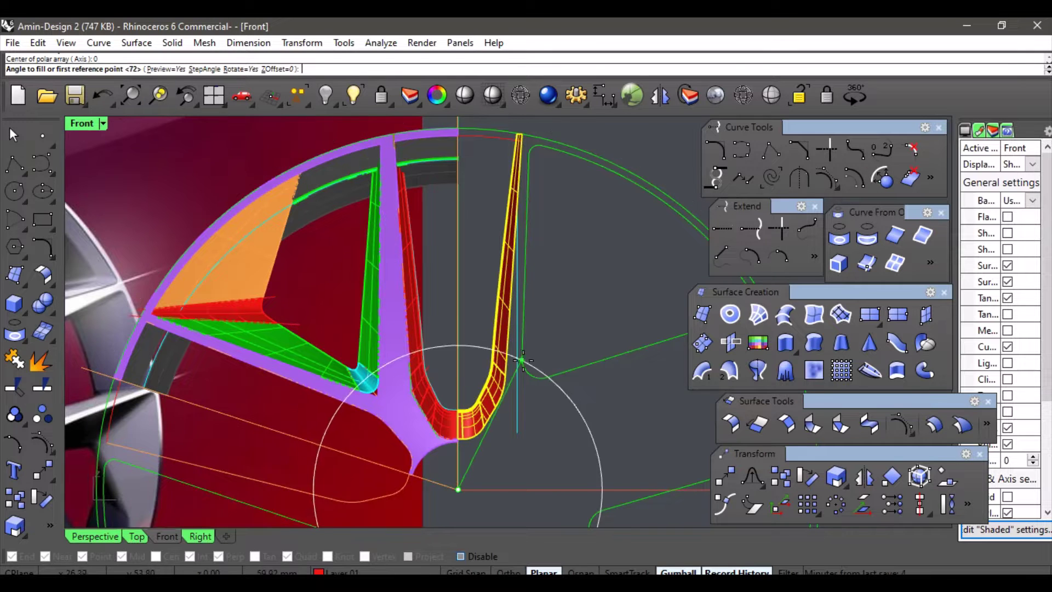
pyautogui.press('Return')
pyautogui.press('Return')
pyautogui.click(570, 288)
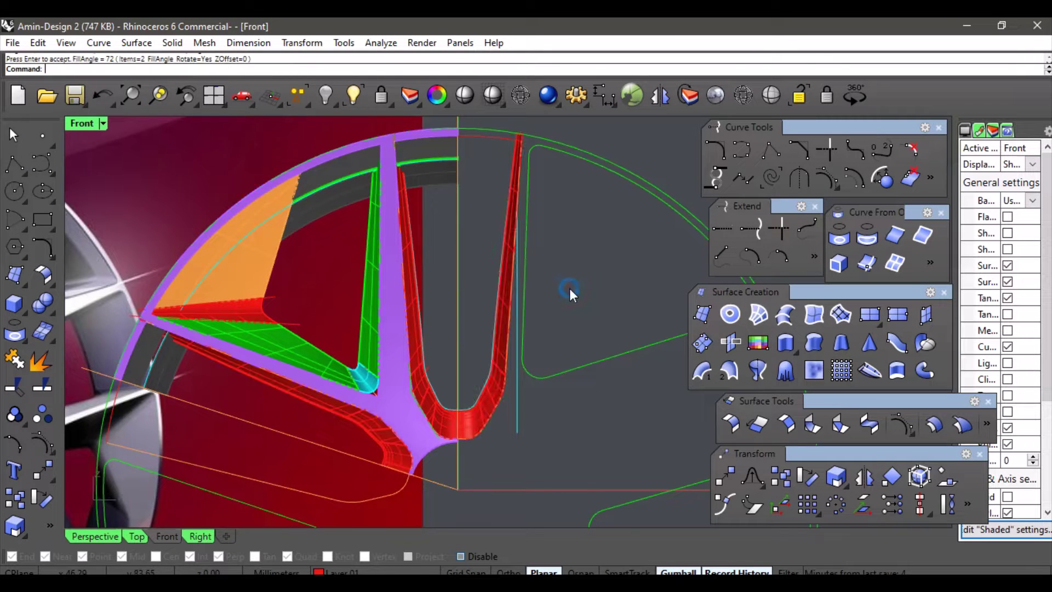
# - In the Perspective view, delete the original right-hand red spoke wall polysurface
pyautogui.click(110, 536)
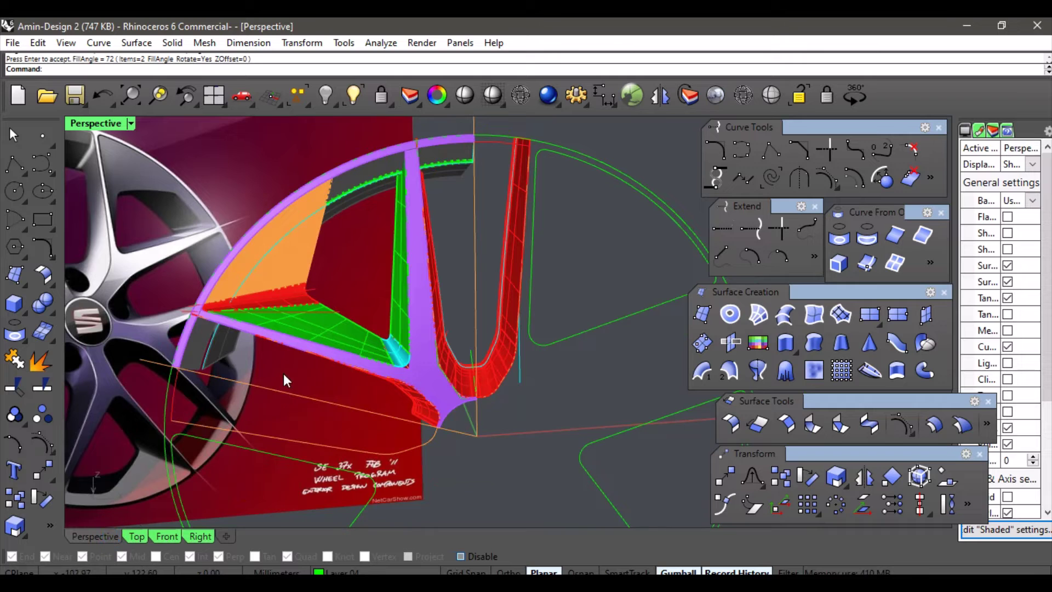
pyautogui.click(503, 364)
pyautogui.press('Delete')
# - Examine the dark inner rim surfaces and the gap between them where they meet the arrayed red spoke wall
pyautogui.moveTo(498, 363); pyautogui.dragTo(354, 213, button='right')
pyautogui.scroll(7, 367, 202)
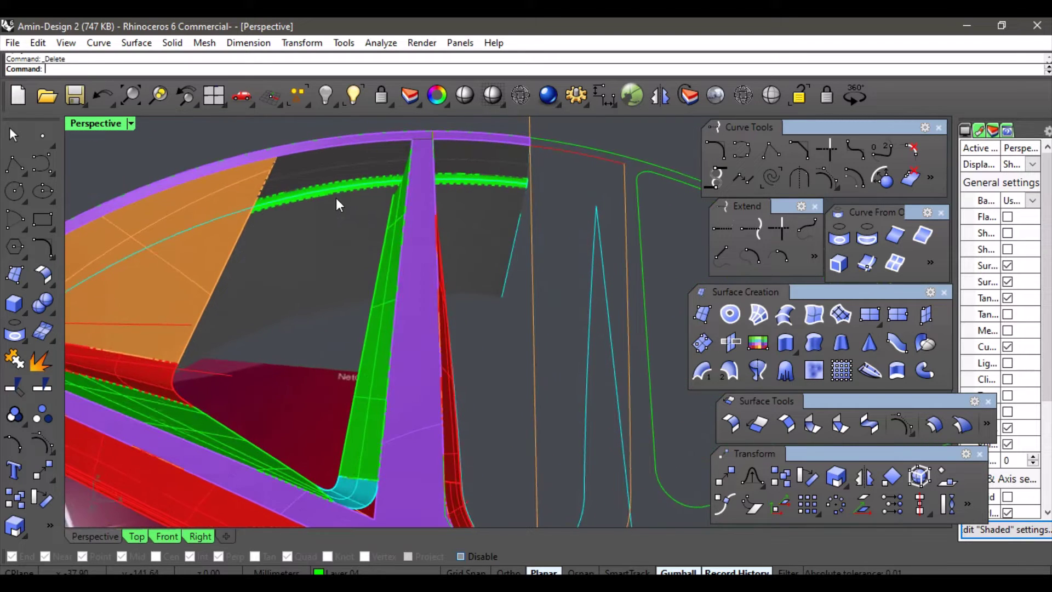
pyautogui.click(334, 192)
pyautogui.click(291, 164)
pyautogui.click(295, 225)
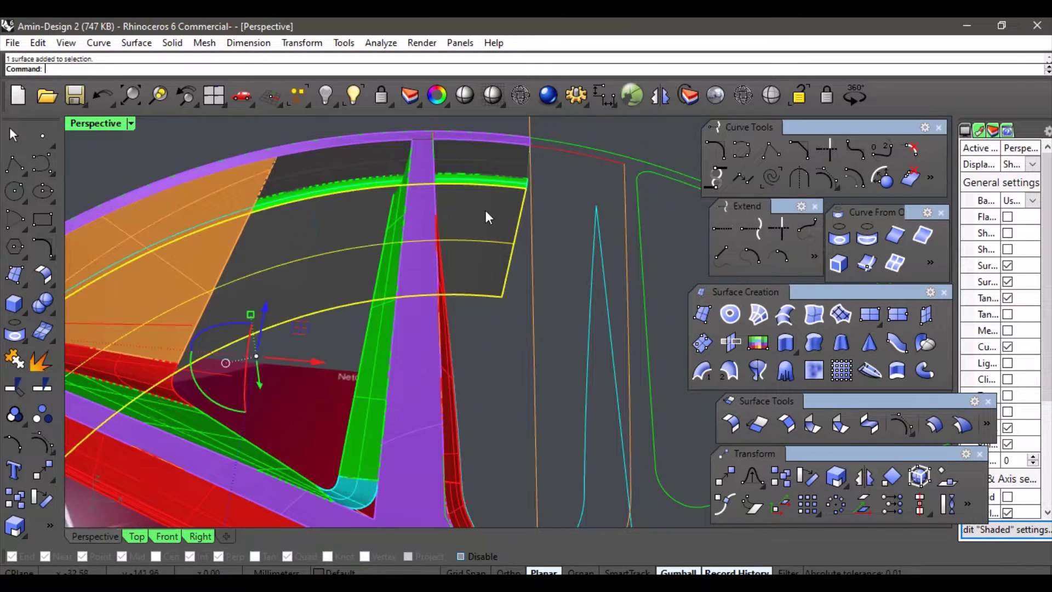
pyautogui.scroll(-3, 475, 159)
pyautogui.moveTo(472, 159); pyautogui.dragTo(425, 287, button='right')
pyautogui.scroll(7, 419, 279)
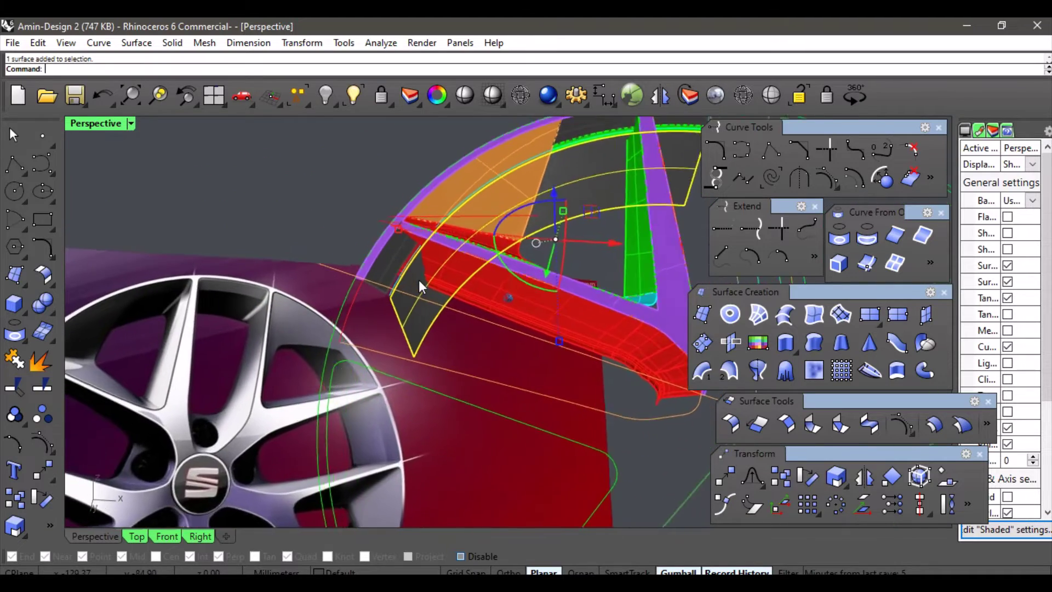
pyautogui.moveTo(380, 248)
pyautogui.mouseDown(button='right')
pyautogui.moveTo(400, 248)
pyautogui.moveTo(390, 246)
pyautogui.mouseUp(button='right')
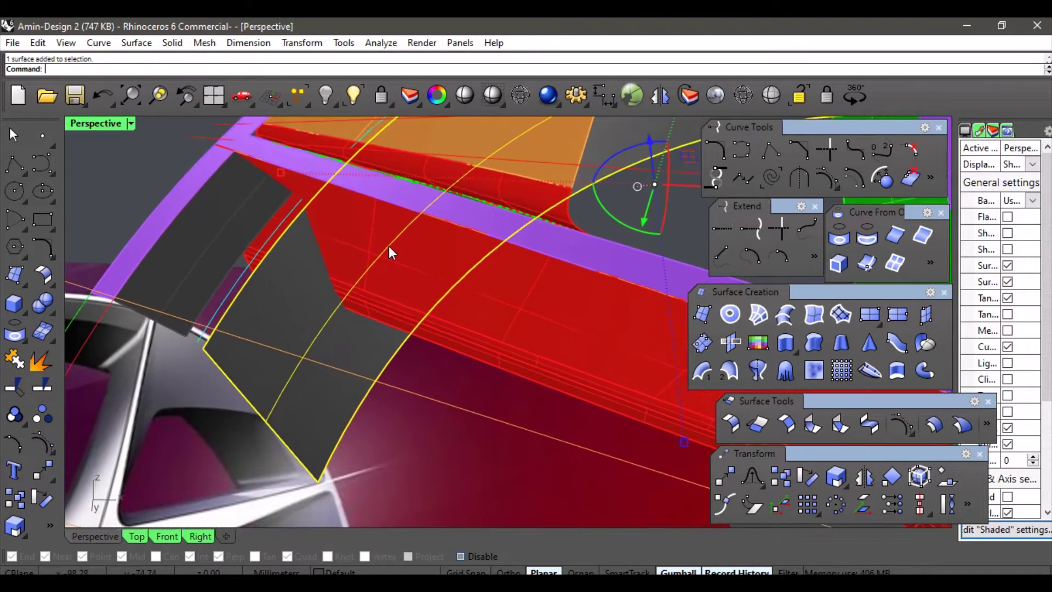
pyautogui.scroll(-1, 389, 246)
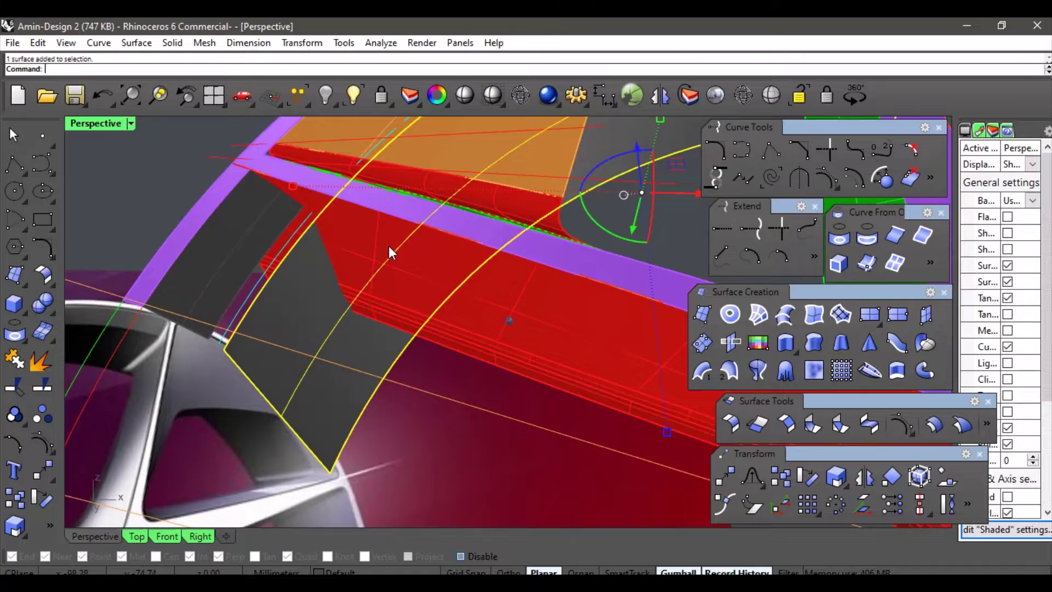
pyautogui.press('Down')
pyautogui.press('Down')
pyautogui.press('Down')
pyautogui.press('Down')
pyautogui.press('Down')
pyautogui.press('Down')
pyautogui.press('Down')
pyautogui.press('Down')
pyautogui.press('Down')
pyautogui.press('Down')
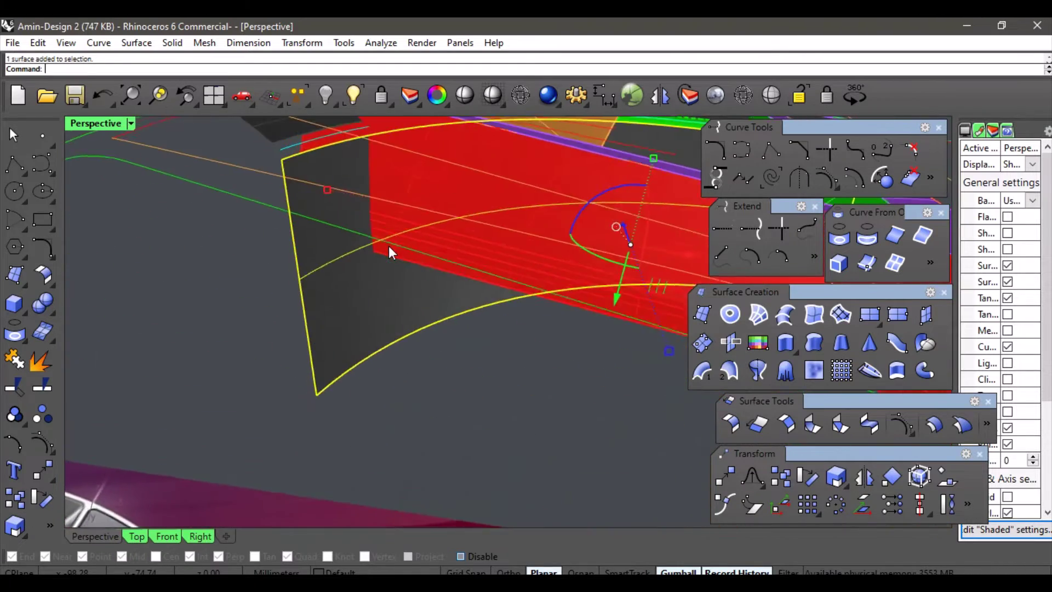
pyautogui.press('Up')
pyautogui.press('Up')
pyautogui.press('Up')
pyautogui.press('Up')
pyautogui.press('Up')
pyautogui.press('Up')
pyautogui.press('Up')
pyautogui.press('Up')
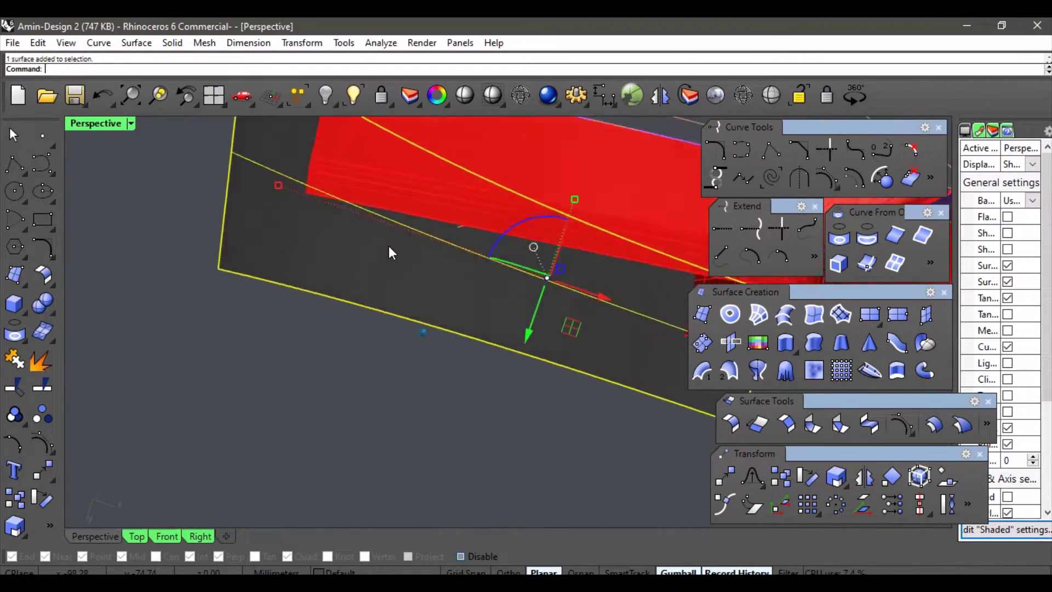
pyautogui.moveTo(389, 246); pyautogui.dragTo(301, 195, button='right')
pyautogui.click(285, 171)
pyautogui.scroll(3, 309, 206)
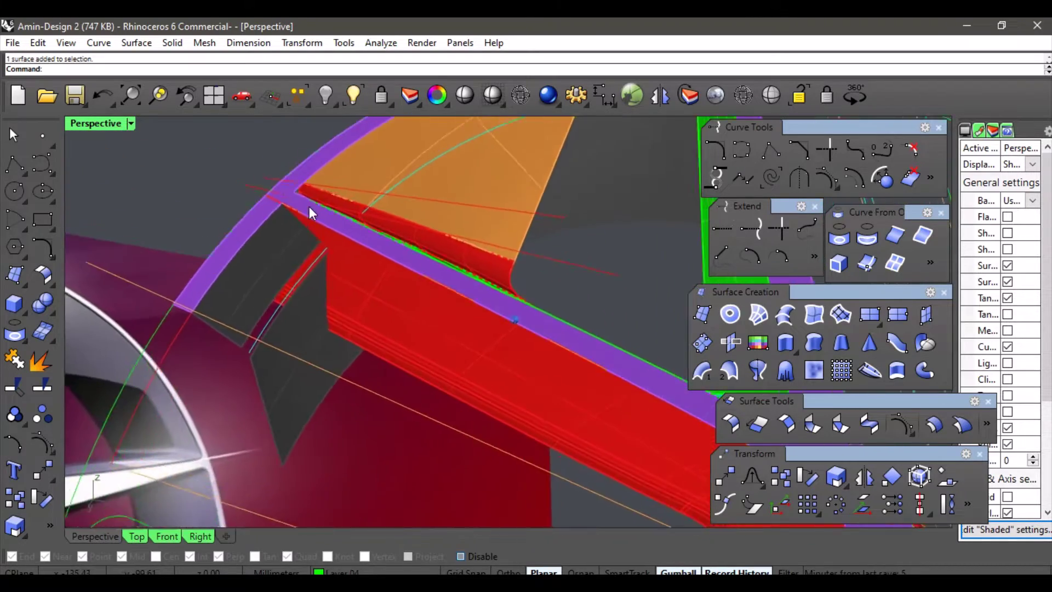
pyautogui.scroll(1, 339, 245)
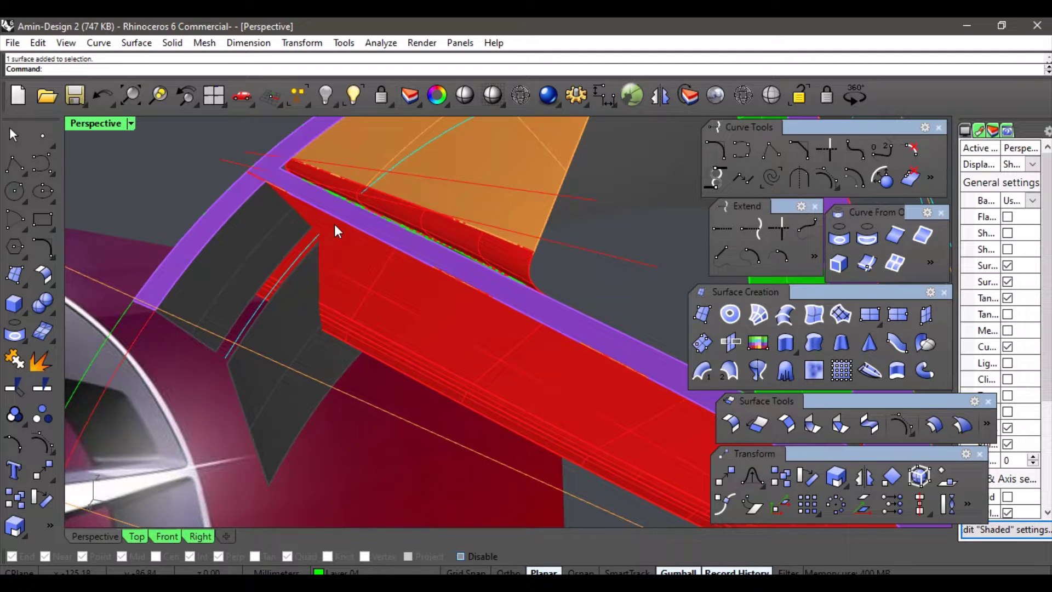
# - Start a surface blend between the facing edges of the two dark rim surfaces beside the arrayed spoke wall and adjust its end handles
pyautogui.scroll(-4, 334, 225)
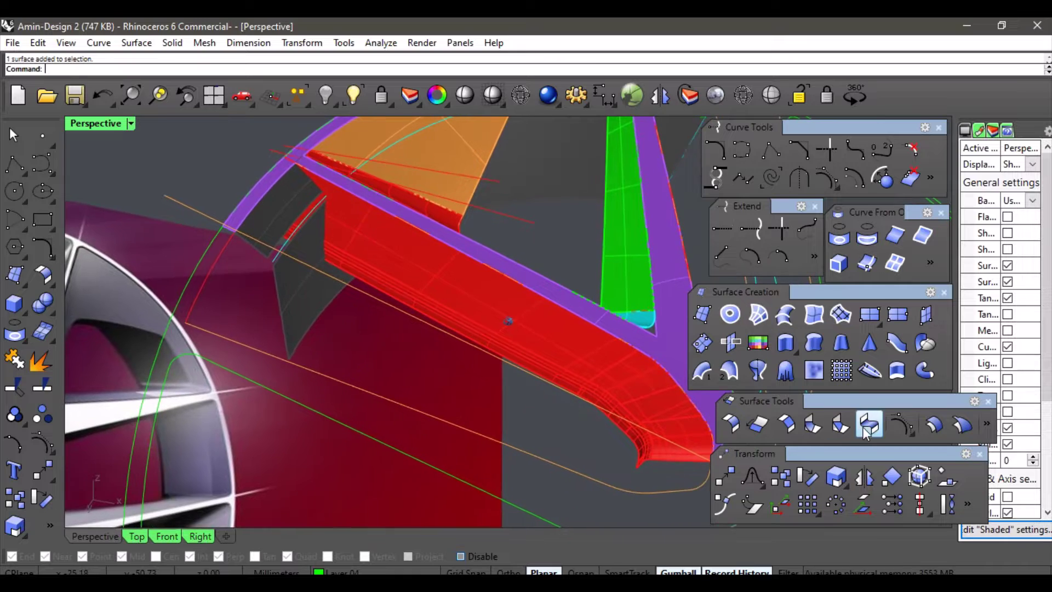
pyautogui.scroll(3, 267, 246)
pyautogui.moveTo(267, 247); pyautogui.dragTo(342, 390, button='right')
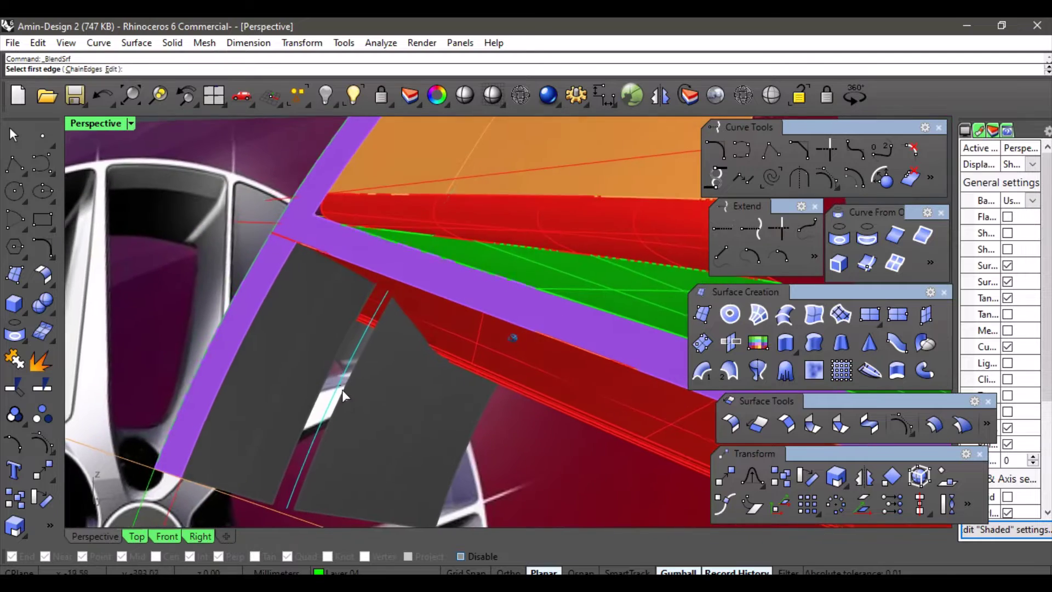
pyautogui.click(346, 396)
pyautogui.click(311, 425)
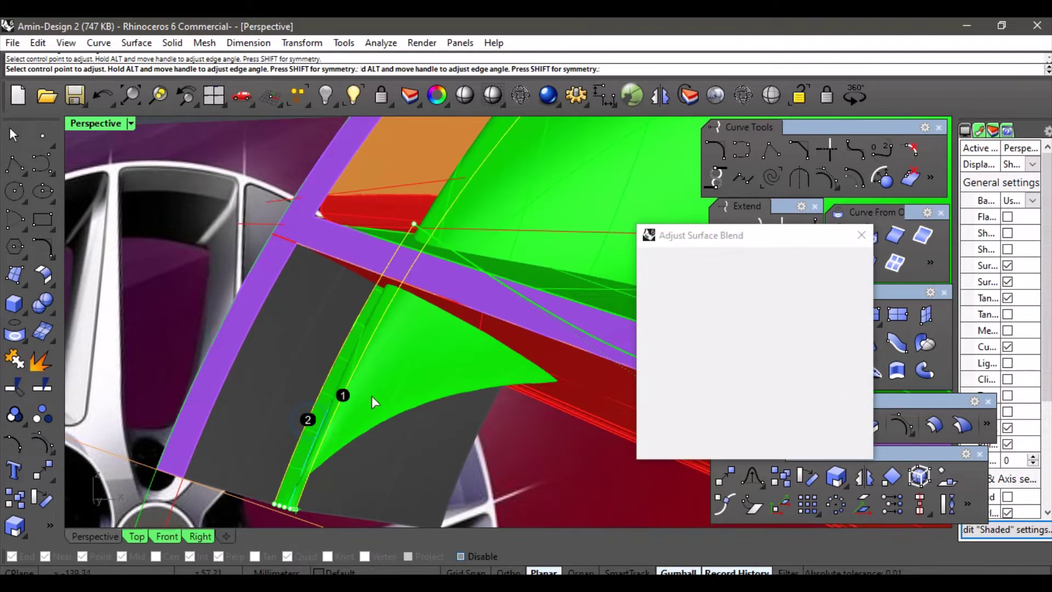
pyautogui.moveTo(401, 357); pyautogui.dragTo(548, 251, button='right')
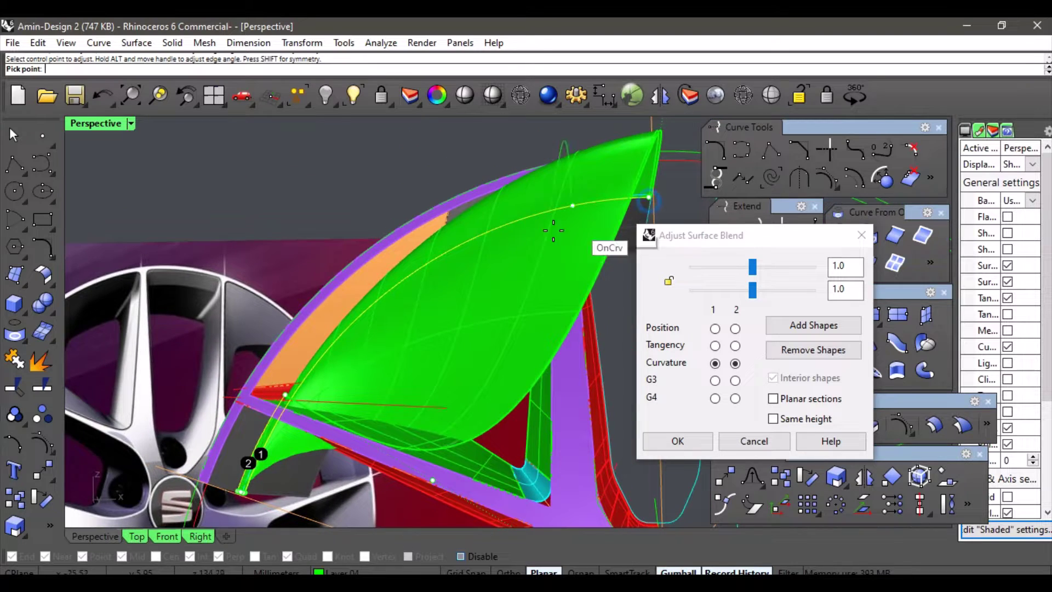
pyautogui.moveTo(311, 389); pyautogui.dragTo(251, 314, button='right')
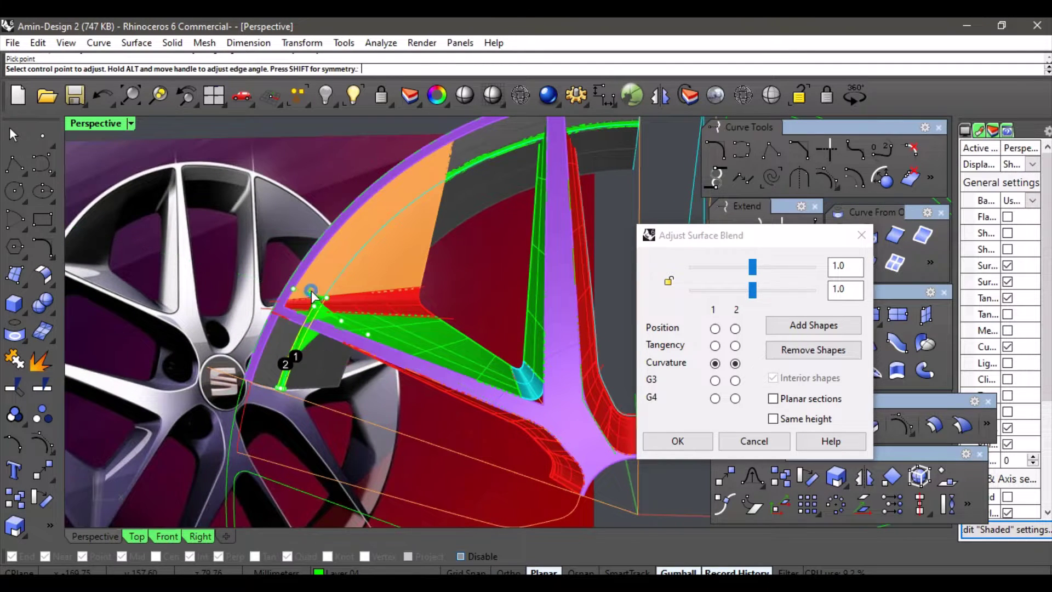
# - Link the two blend bulge values and lower both to 0.66, pulling in the handle at the blend's spoke end
pyautogui.scroll(4, 323, 312)
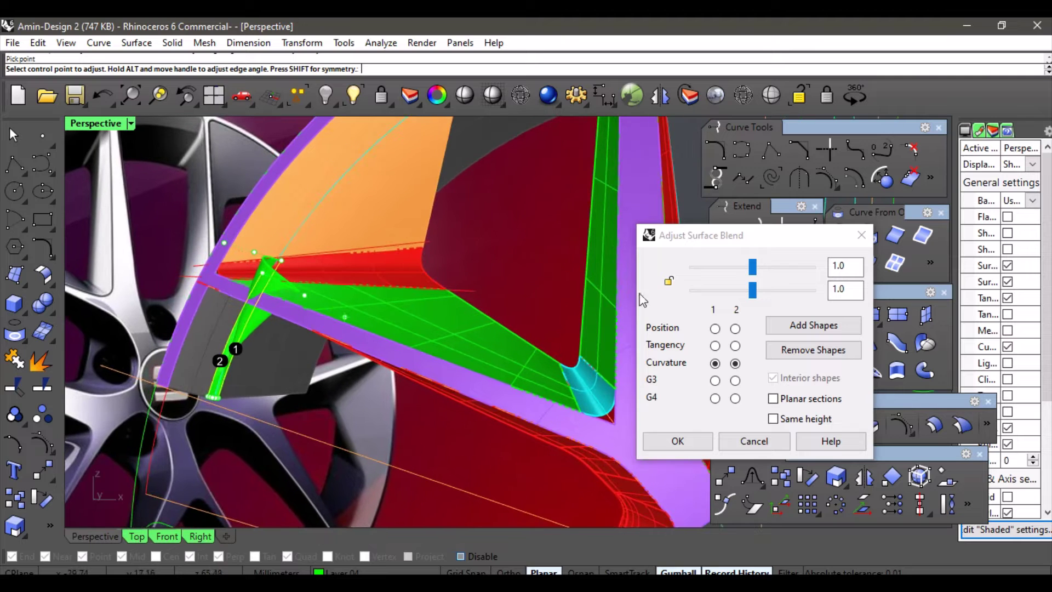
pyautogui.click(668, 281)
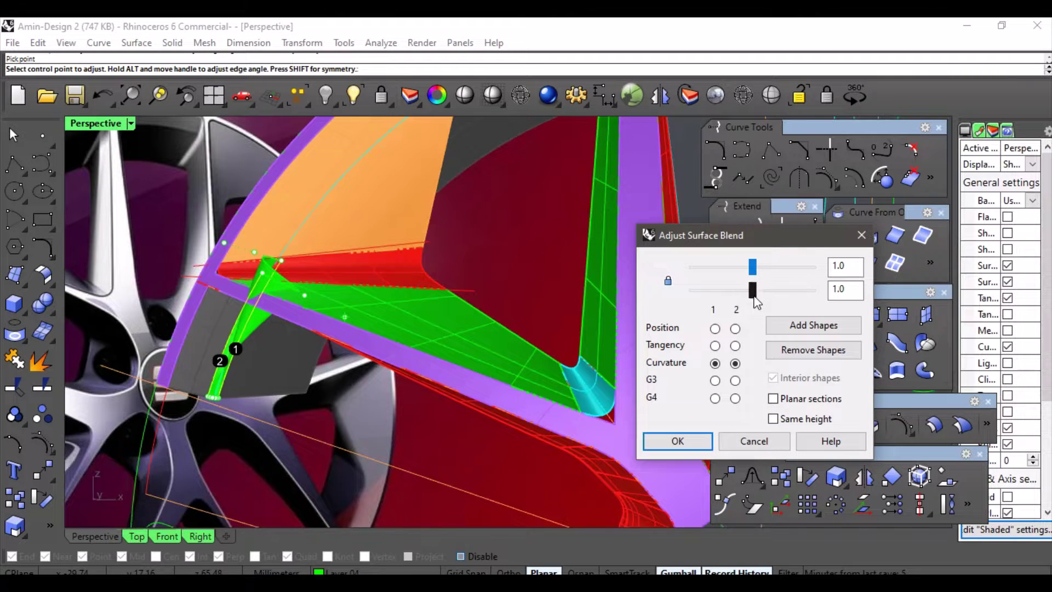
pyautogui.moveTo(756, 300); pyautogui.dragTo(754, 301)
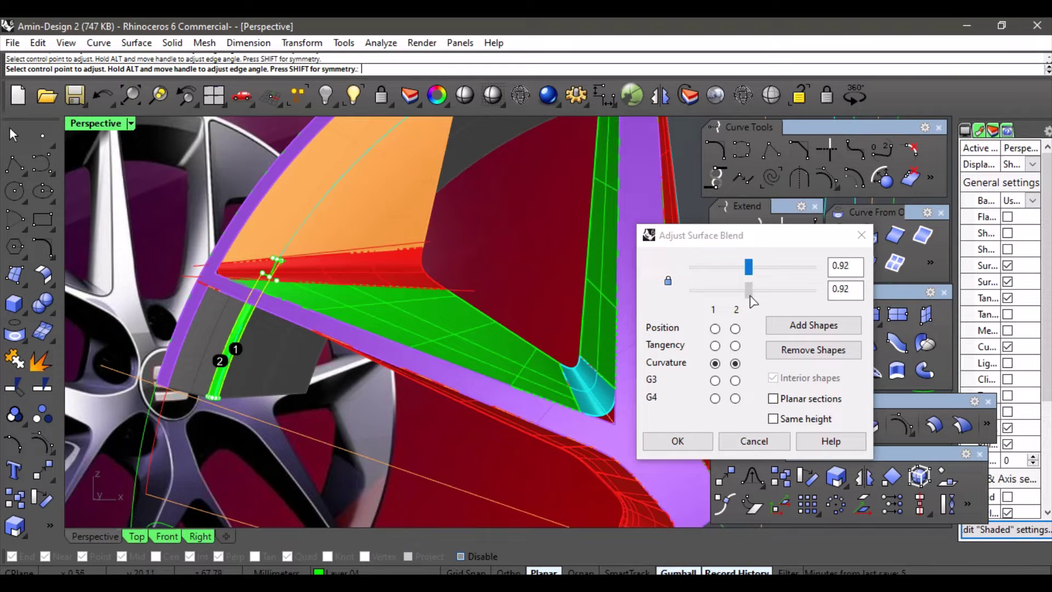
pyautogui.scroll(8, 317, 298)
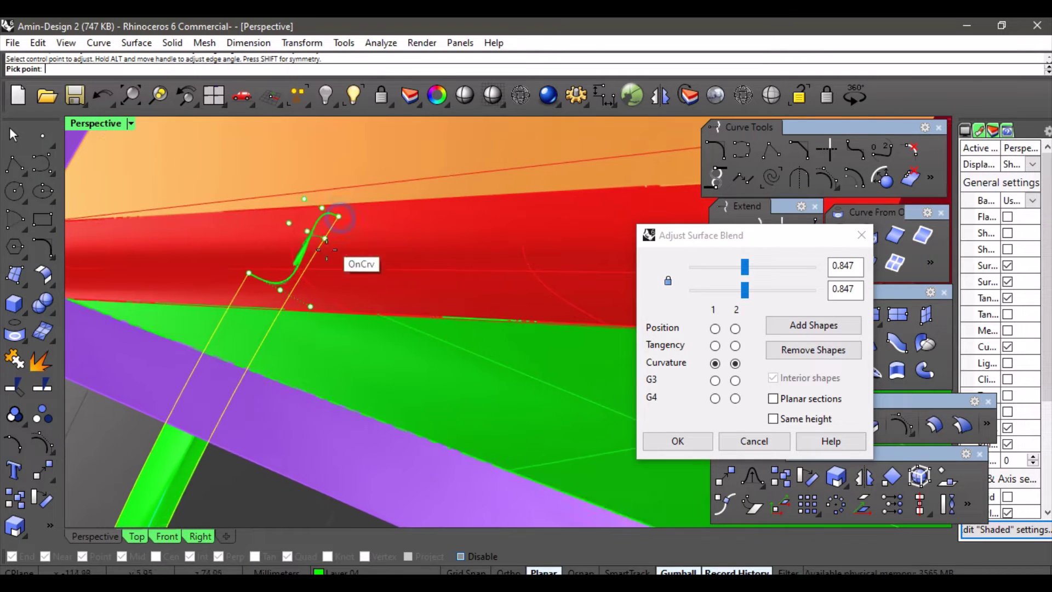
pyautogui.click(305, 302)
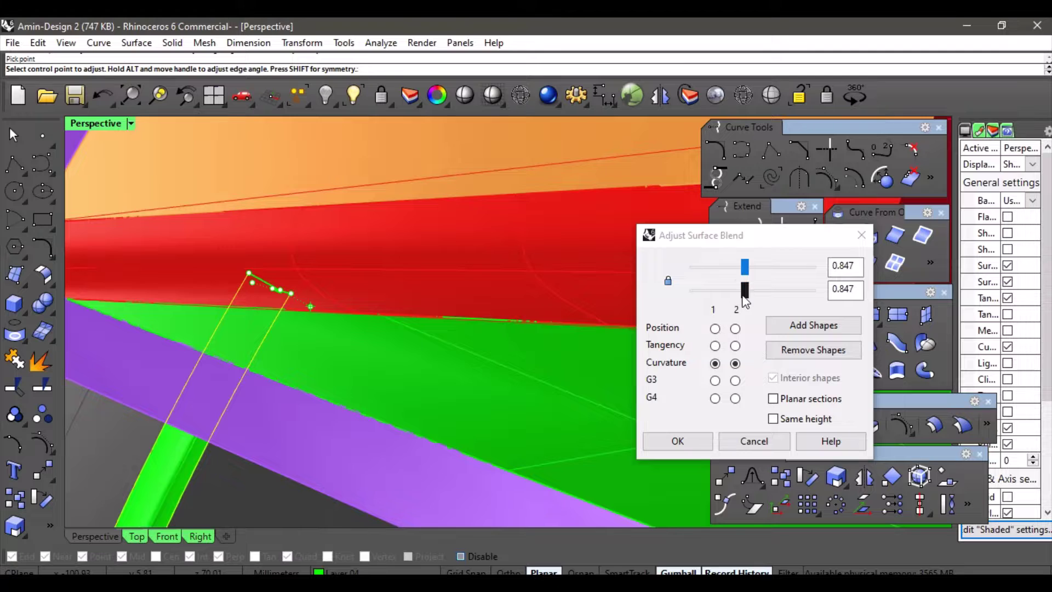
pyautogui.moveTo(744, 297); pyautogui.dragTo(740, 296)
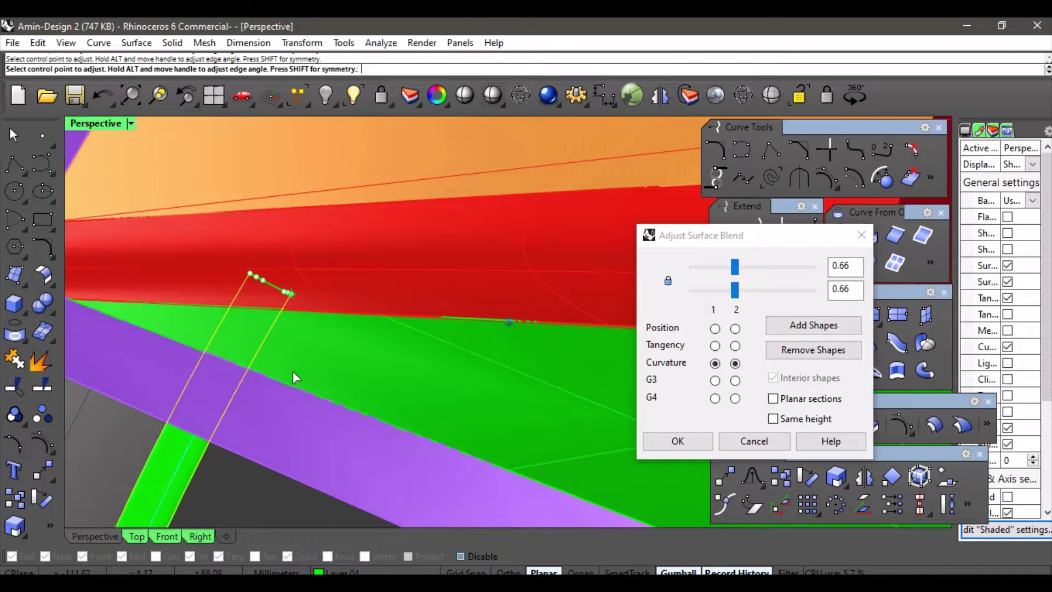
# - Set both bulge values to 0.895 with Curvature continuity and accept the rim surface blend
pyautogui.moveTo(294, 371); pyautogui.dragTo(426, 289, button='right')
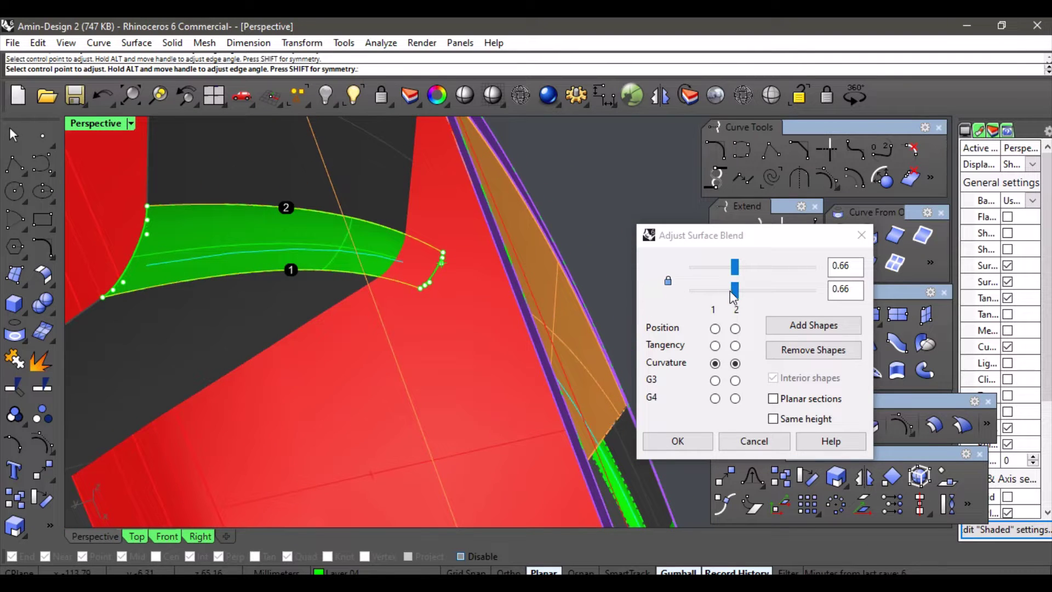
pyautogui.moveTo(735, 296); pyautogui.dragTo(738, 295)
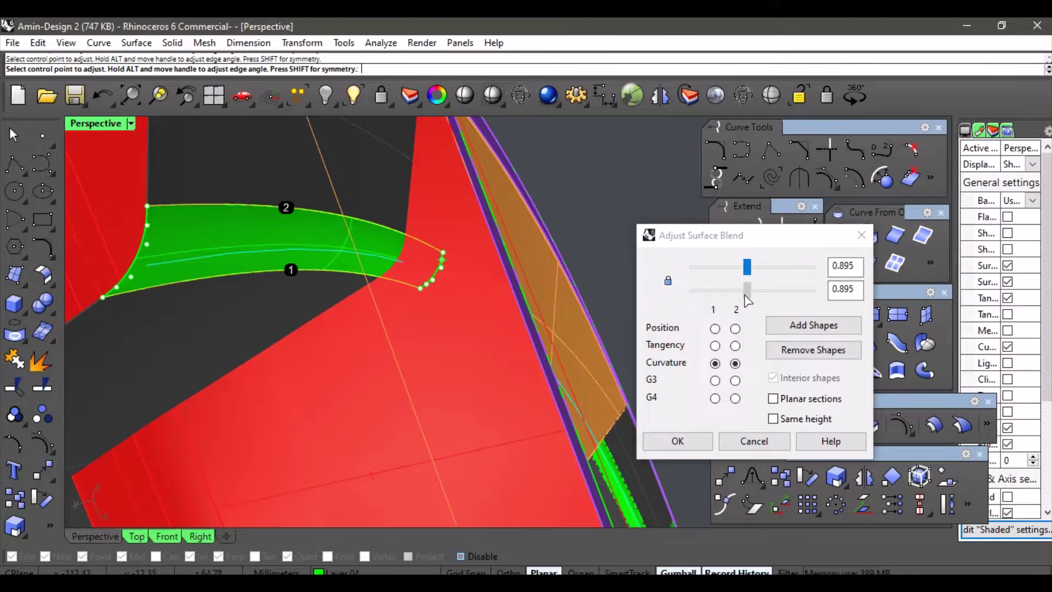
pyautogui.moveTo(524, 289); pyautogui.dragTo(524, 288, button='right')
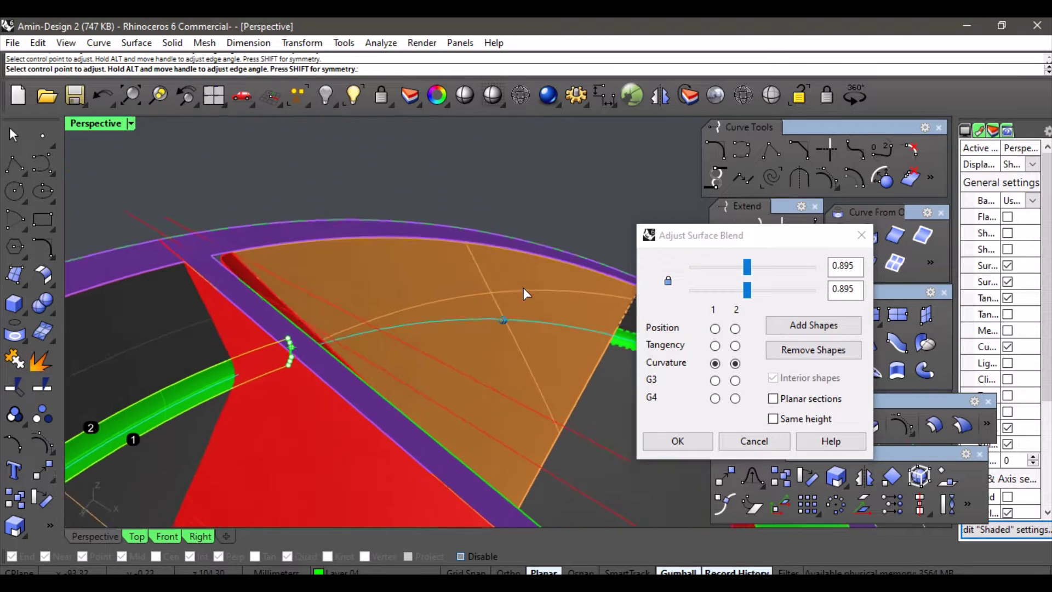
pyautogui.click(694, 439)
# - Examine the new rim blend and the surrounding spoke walls from the front, side and hub area
pyautogui.scroll(-3, 492, 318)
pyautogui.scroll(3, 487, 318)
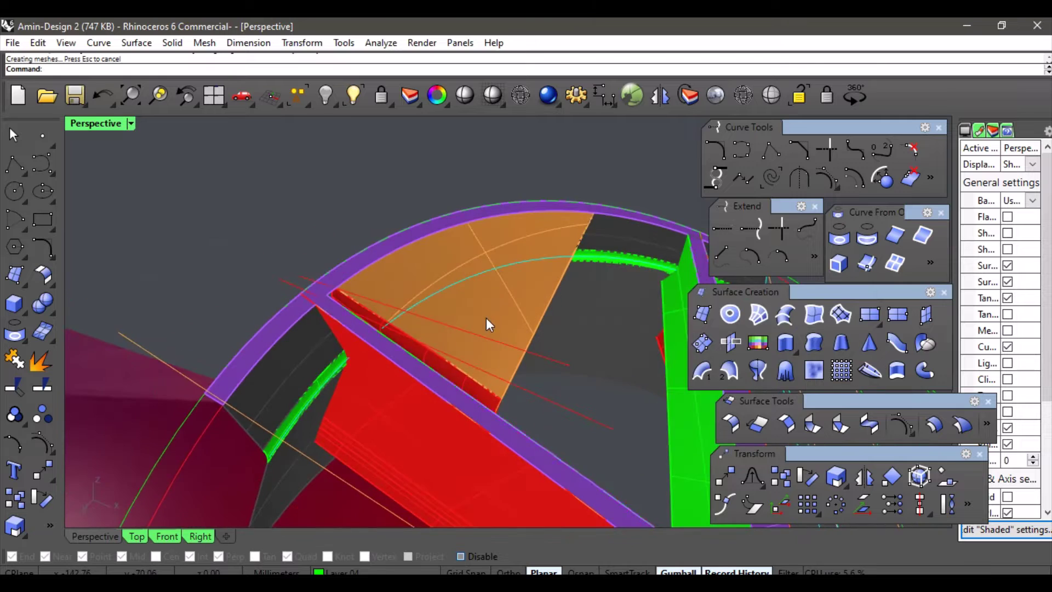
pyautogui.moveTo(486, 318); pyautogui.dragTo(393, 309, button='right')
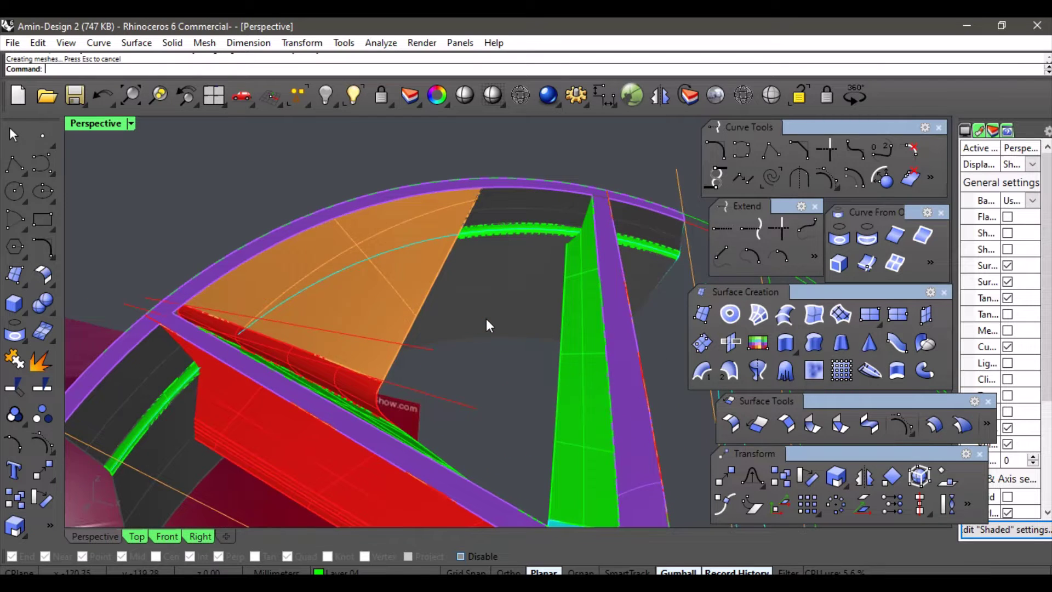
pyautogui.moveTo(485, 318); pyautogui.dragTo(456, 383, button='right')
pyautogui.scroll(-3, 493, 320)
pyautogui.scroll(3, 426, 364)
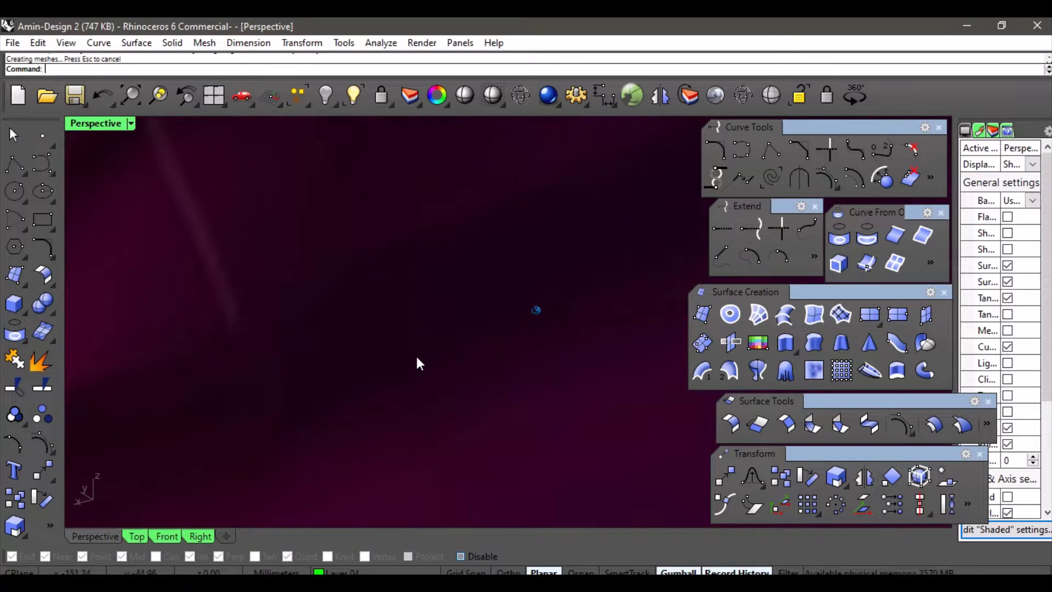
pyautogui.moveTo(413, 354); pyautogui.dragTo(380, 363, button='right')
pyautogui.scroll(8, 375, 359)
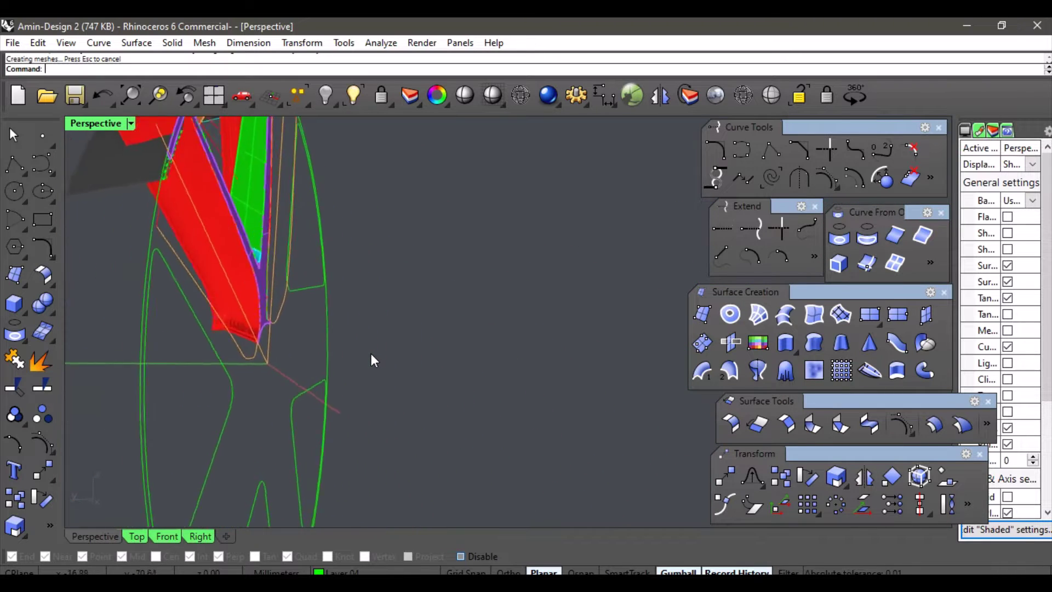
pyautogui.press('Left')
pyautogui.press('Left')
pyautogui.press('Left')
pyautogui.press('Left')
pyautogui.press('Left')
pyautogui.press('Left')
pyautogui.press('Left')
pyautogui.press('Left')
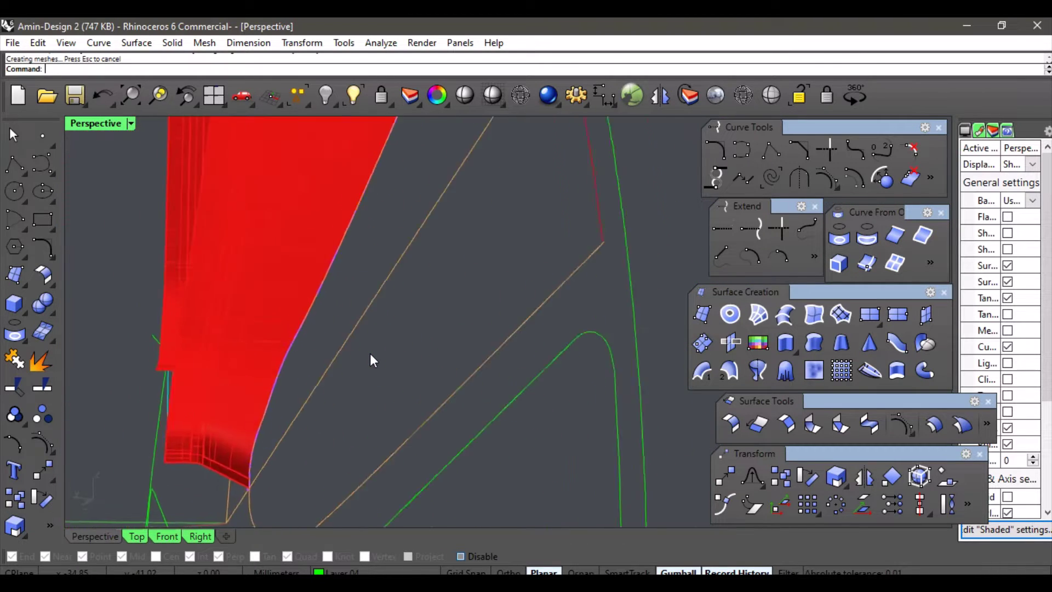
pyautogui.moveTo(370, 353); pyautogui.dragTo(367, 354, button='right')
pyautogui.press('Left')
pyautogui.press('Left')
pyautogui.press('Left')
pyautogui.press('Left')
pyautogui.press('Left')
pyautogui.press('Left')
pyautogui.press('Left')
pyautogui.press('Left')
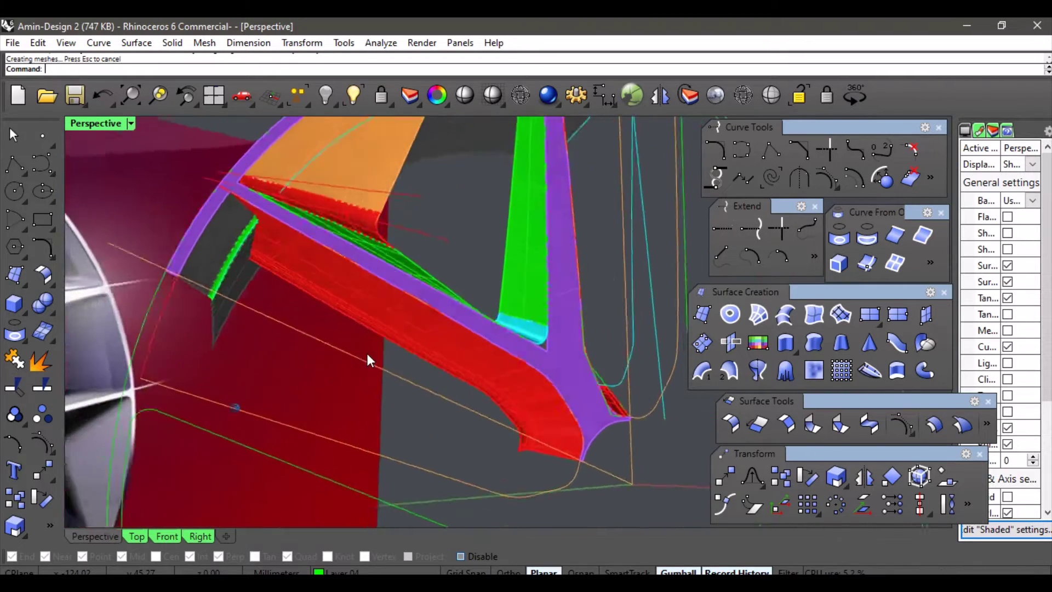
pyautogui.press('Left')
pyautogui.press('Left')
pyautogui.press('Left')
pyautogui.press('Left')
pyautogui.press('Left')
pyautogui.press('Left')
pyautogui.press('Left')
pyautogui.press('Left')
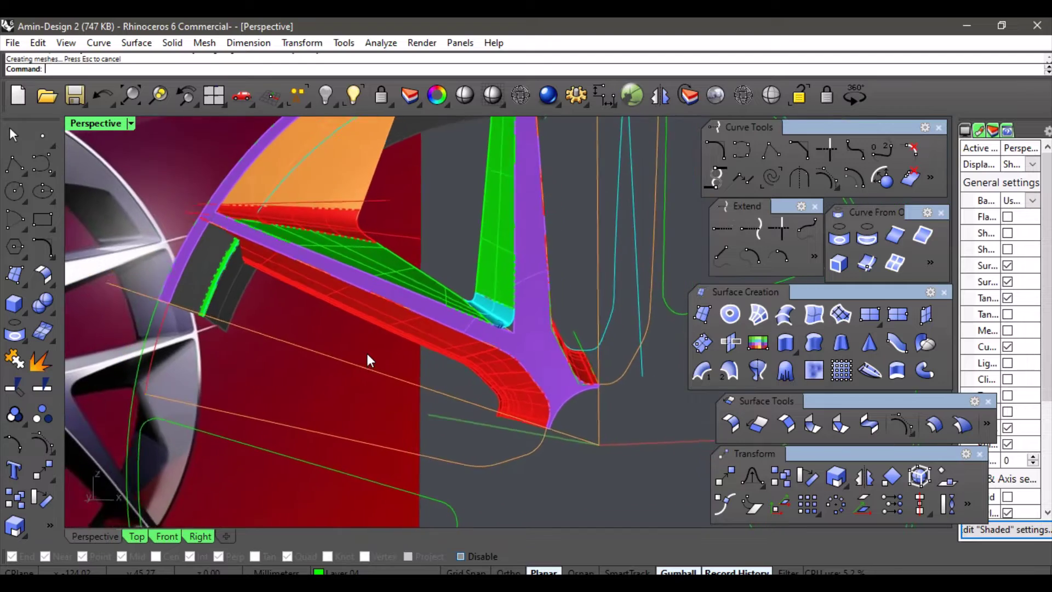
pyautogui.press('Down')
pyautogui.press('Down')
pyautogui.press('Down')
pyautogui.press('Down')
pyautogui.press('Down')
pyautogui.press('Down')
pyautogui.press('Down')
pyautogui.press('Down')
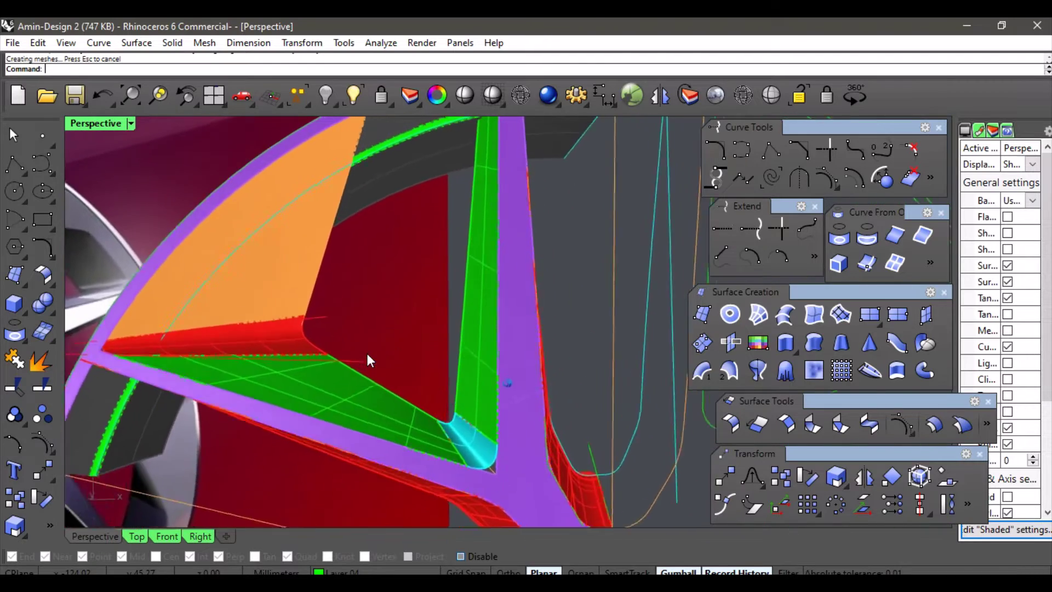
# - Examine where the spoke walls cross the blended rim surfaces at the outer rim, viewing both sides of the spoke
pyautogui.press('Left')
pyautogui.press('Left')
pyautogui.press('Left')
pyautogui.press('Left')
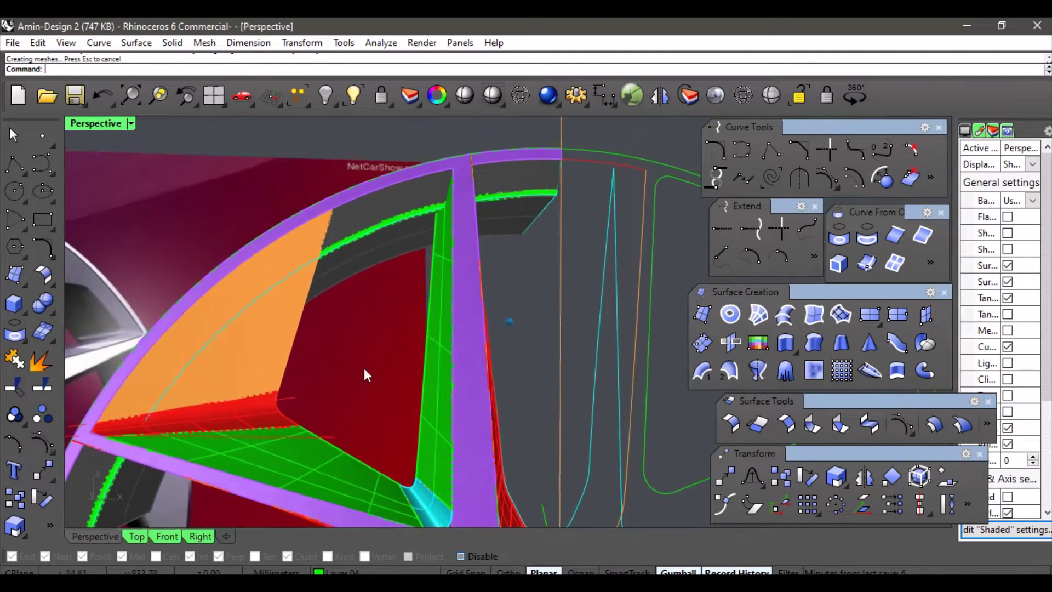
pyautogui.scroll(4, 427, 282)
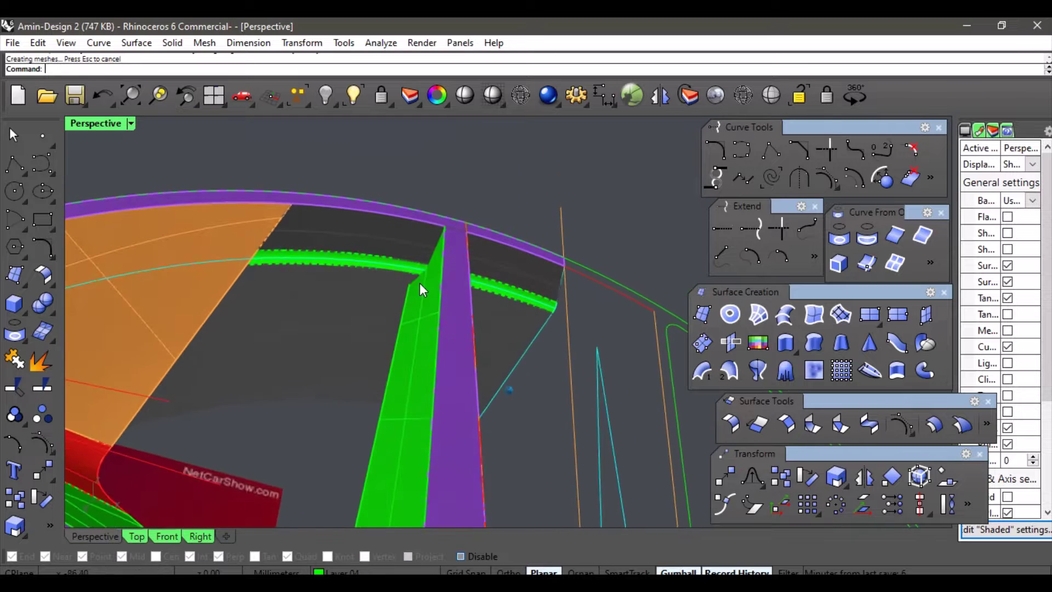
pyautogui.scroll(3, 452, 272)
pyautogui.press('Left')
pyautogui.press('Left')
pyautogui.press('Left')
pyautogui.press('Left')
pyautogui.press('Left')
pyautogui.press('Left')
pyautogui.press('Left')
pyautogui.press('Left')
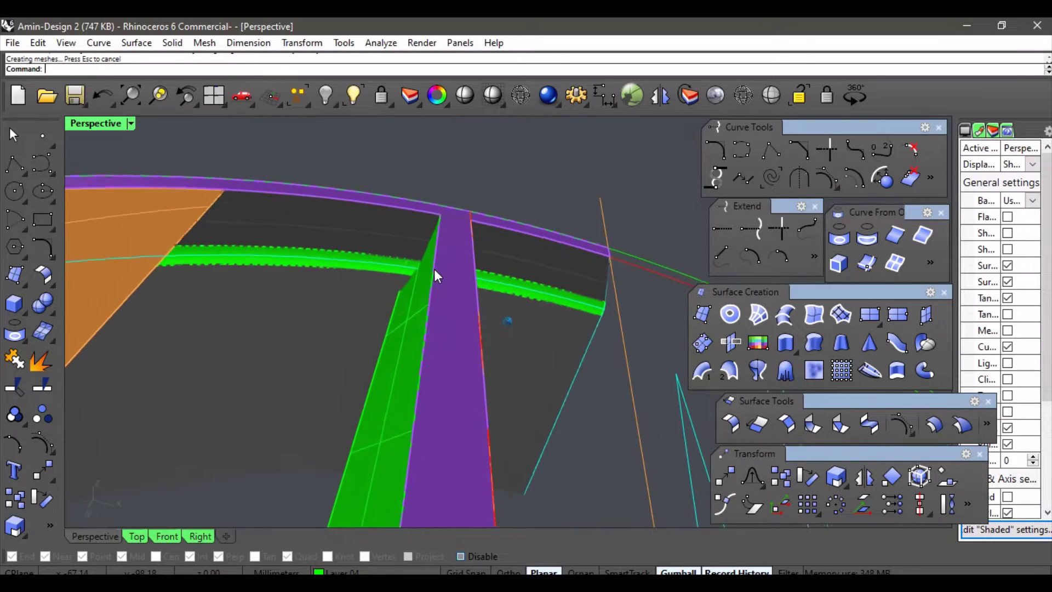
pyautogui.press('Left')
pyautogui.press('Left')
pyautogui.press('Left')
pyautogui.press('Left')
pyautogui.press('Left')
pyautogui.press('Left')
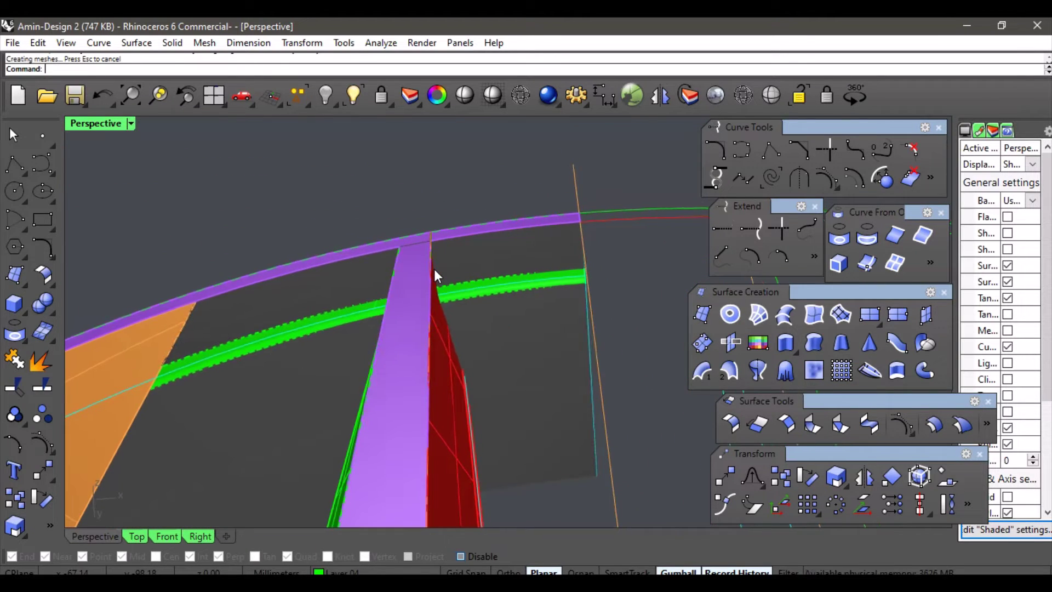
pyautogui.press('Left')
pyautogui.press('Left')
pyautogui.press('Left')
pyautogui.press('Left')
pyautogui.press('Left')
pyautogui.press('Left')
pyautogui.press('Left')
pyautogui.press('Left')
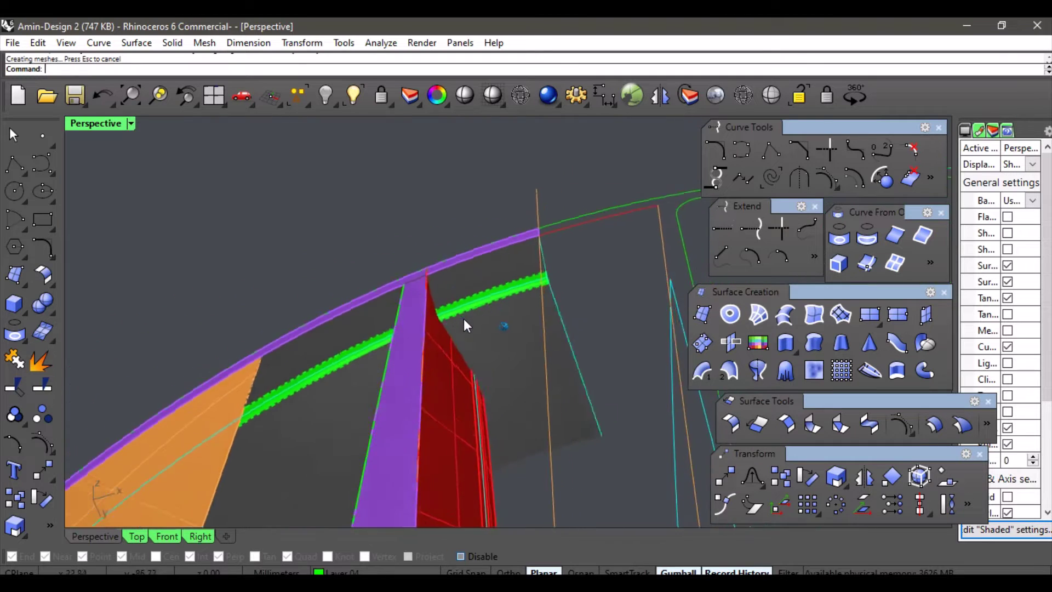
pyautogui.press('Left')
pyautogui.press('Left')
pyautogui.press('Left')
pyautogui.press('Left')
pyautogui.press('Left')
pyautogui.press('Left')
pyautogui.press('Left')
pyautogui.press('Left')
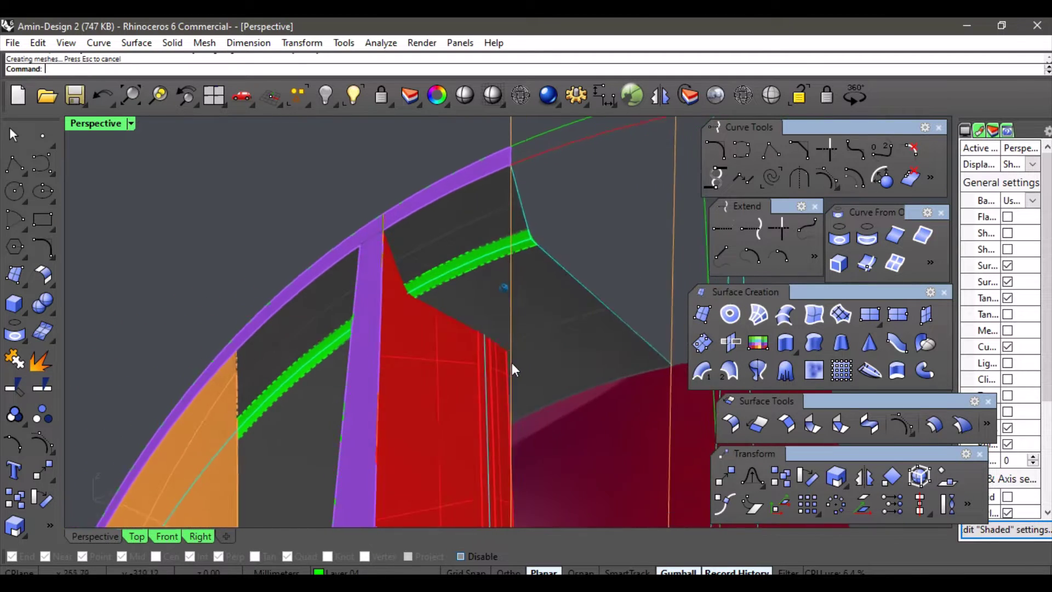
pyautogui.press('Left')
pyautogui.press('Left')
pyautogui.press('Left')
pyautogui.press('Left')
pyautogui.press('Left')
pyautogui.press('Left')
pyautogui.press('Left')
pyautogui.press('Left')
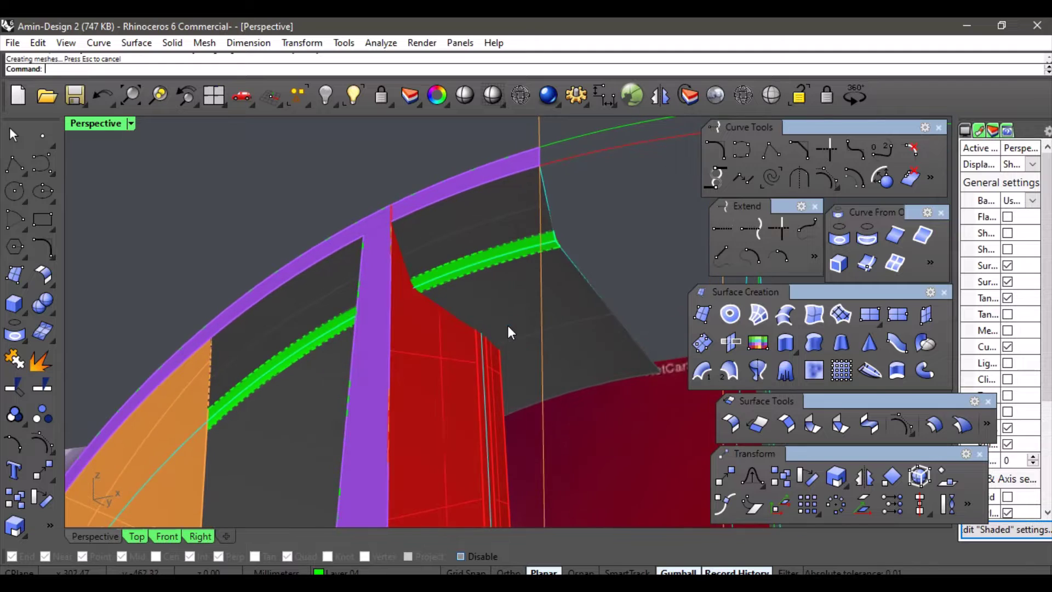
pyautogui.press('Left')
pyautogui.press('Left')
pyautogui.press('Left')
pyautogui.press('Left')
pyautogui.press('Left')
pyautogui.press('Left')
pyautogui.press('Left')
pyautogui.press('Left')
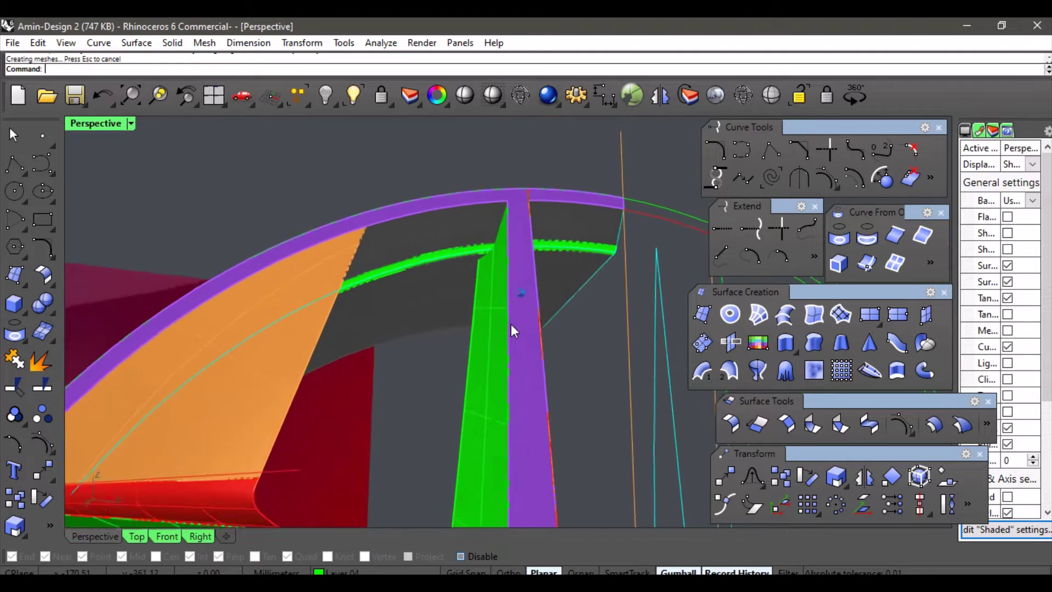
pyautogui.press('Left')
pyautogui.press('Left')
pyautogui.press('Left')
pyautogui.press('Left')
pyautogui.press('Left')
pyautogui.press('Left')
pyautogui.press('Left')
pyautogui.press('Left')
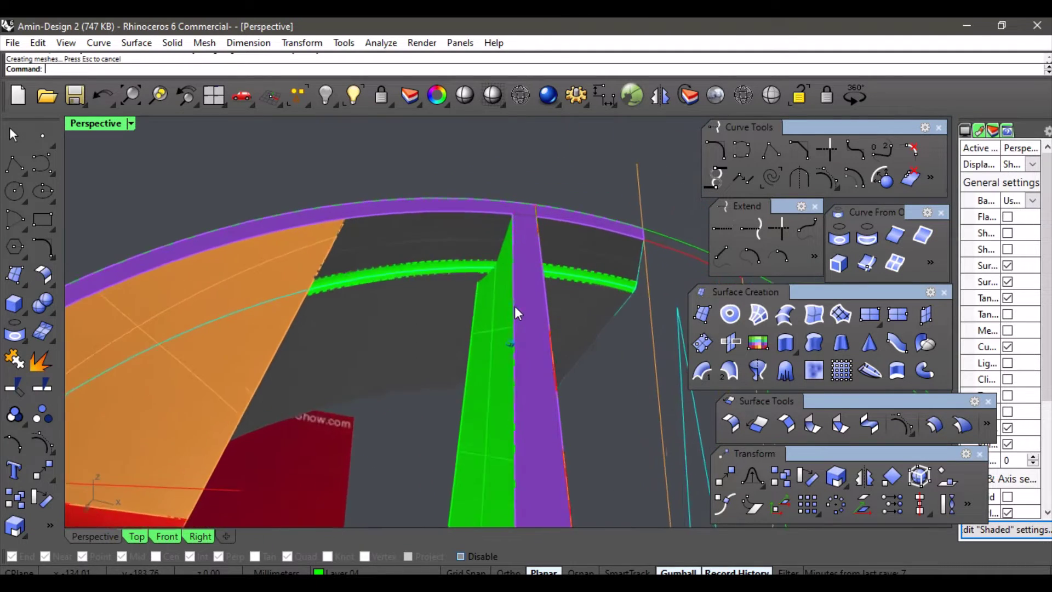
pyautogui.press('Left')
pyautogui.press('Left')
pyautogui.press('Left')
pyautogui.press('Left')
pyautogui.press('Left')
pyautogui.press('Left')
pyautogui.press('Left')
pyautogui.press('Left')
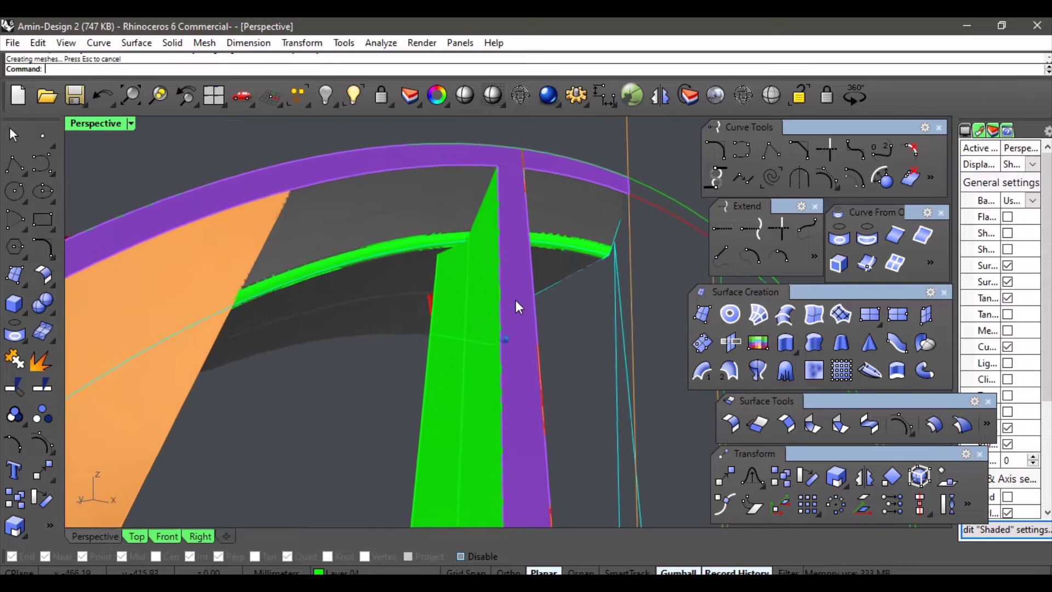
pyautogui.press('Left')
pyautogui.press('Left')
pyautogui.press('Left')
pyautogui.press('Left')
pyautogui.press('Left')
pyautogui.press('Left')
pyautogui.press('Left')
pyautogui.press('Left')
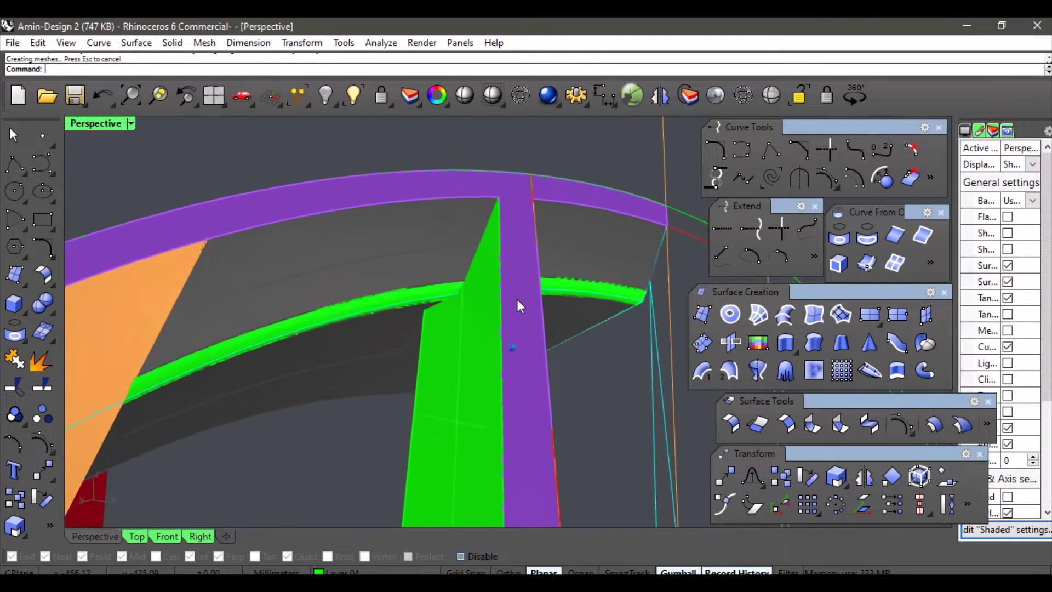
pyautogui.press('Left')
pyautogui.press('Left')
pyautogui.press('Left')
pyautogui.press('Left')
pyautogui.press('Left')
pyautogui.press('Left')
pyautogui.press('Left')
pyautogui.press('Left')
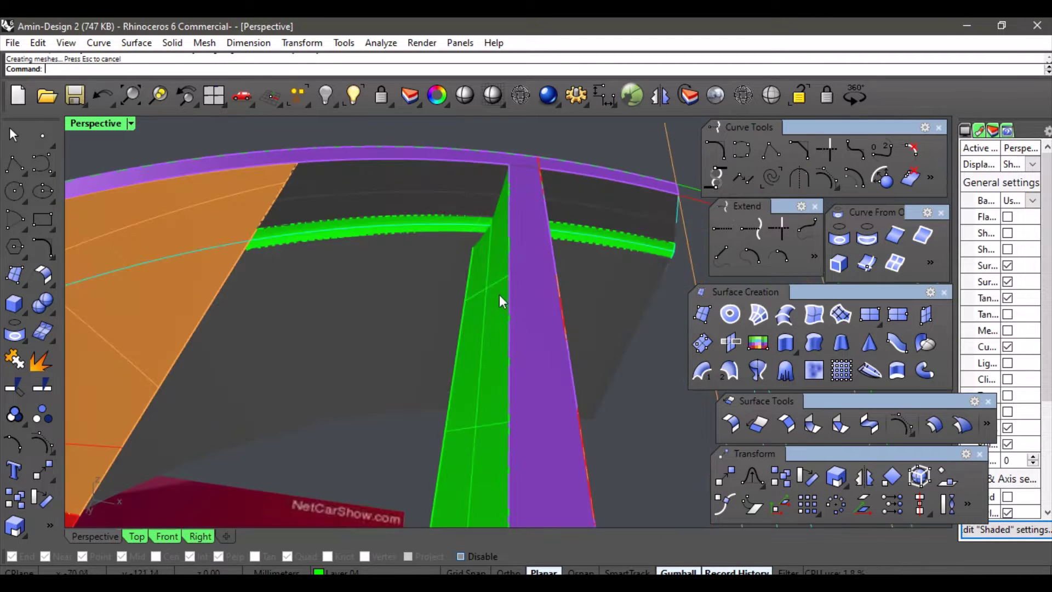
pyautogui.press('Down')
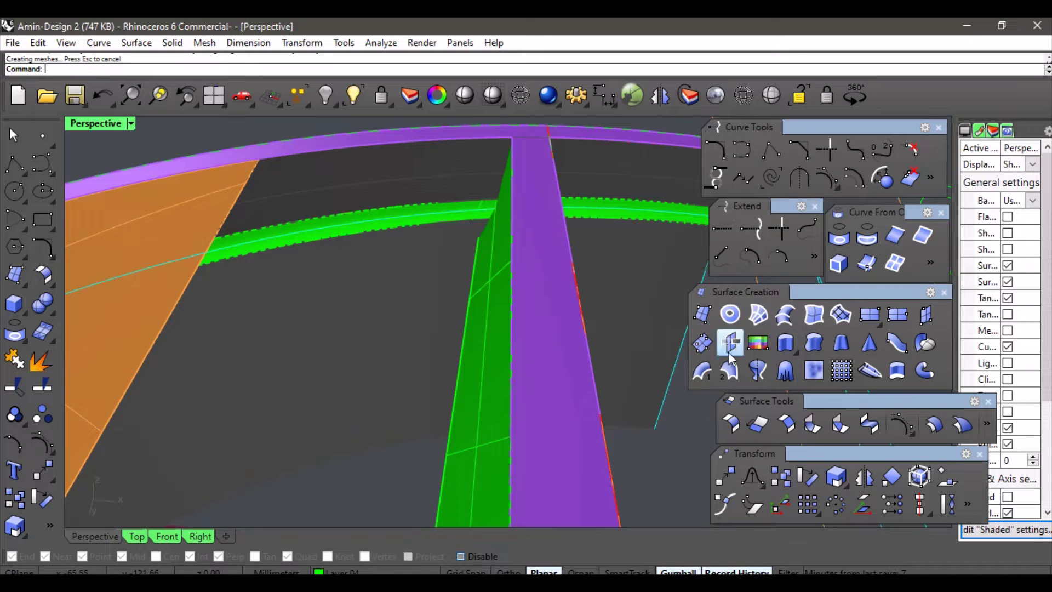
pyautogui.click(895, 263)
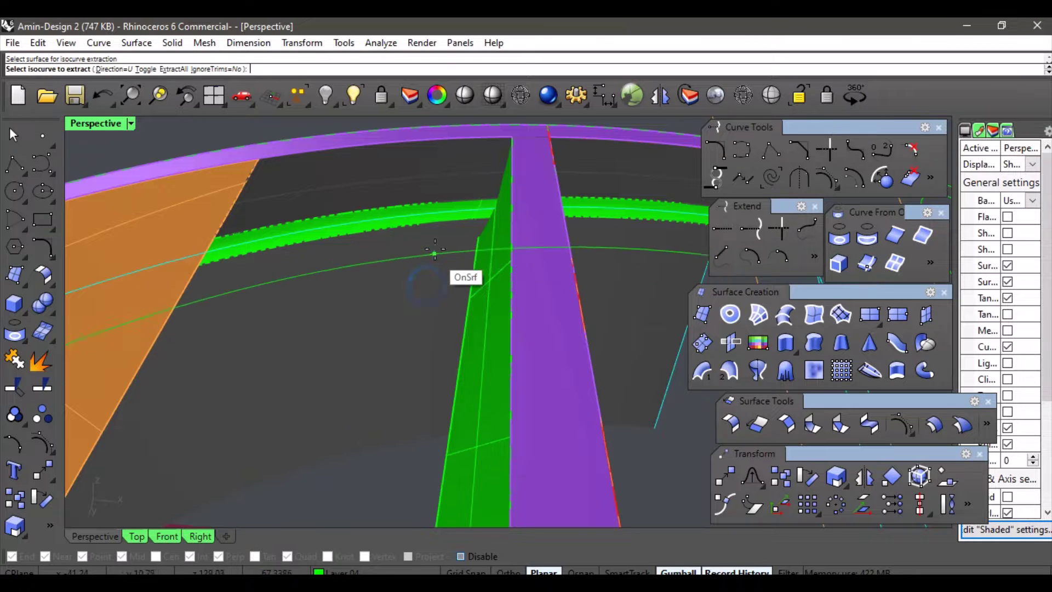
pyautogui.scroll(4, 438, 246)
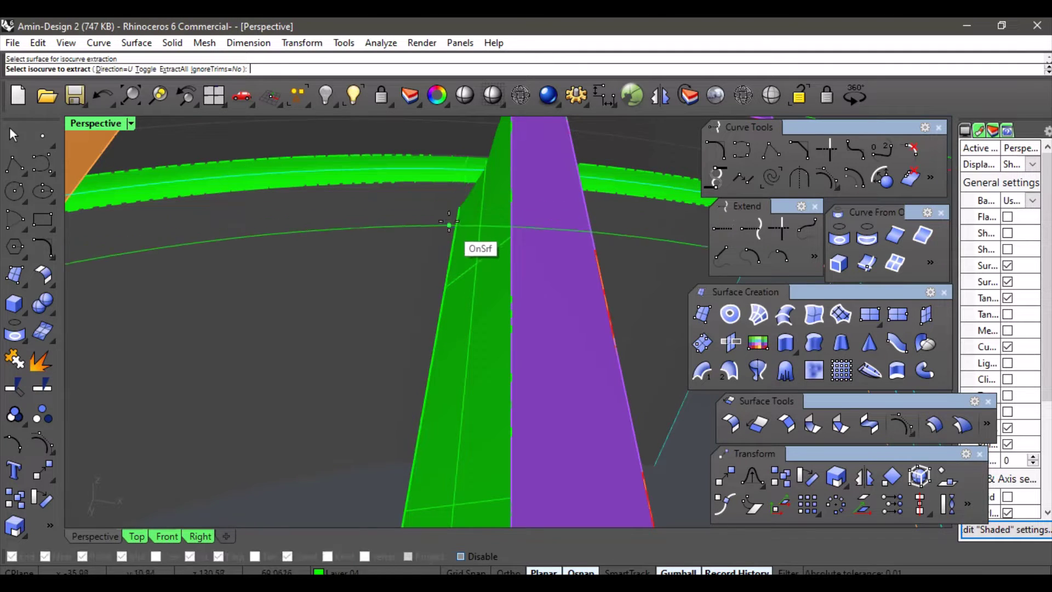
pyautogui.moveTo(451, 225); pyautogui.dragTo(428, 241, button='right')
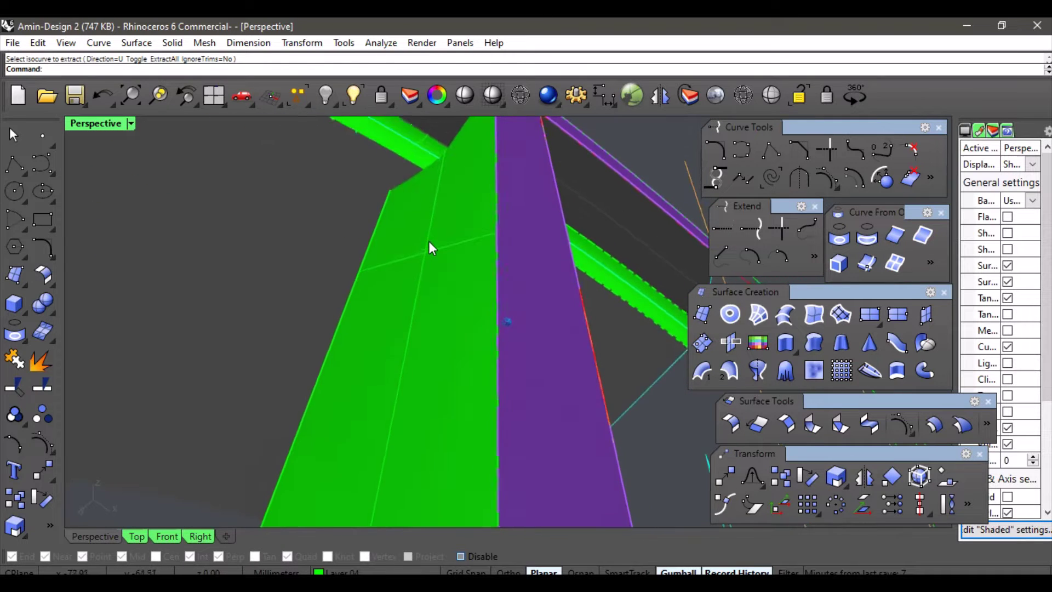
# - Make Layer 01 current and create the intersection curve between the green spoke wall and the dark inner rim surface
pyautogui.press('Up')
pyautogui.press('Up')
pyautogui.press('Up')
pyautogui.press('Up')
pyautogui.press('Up')
pyautogui.press('Up')
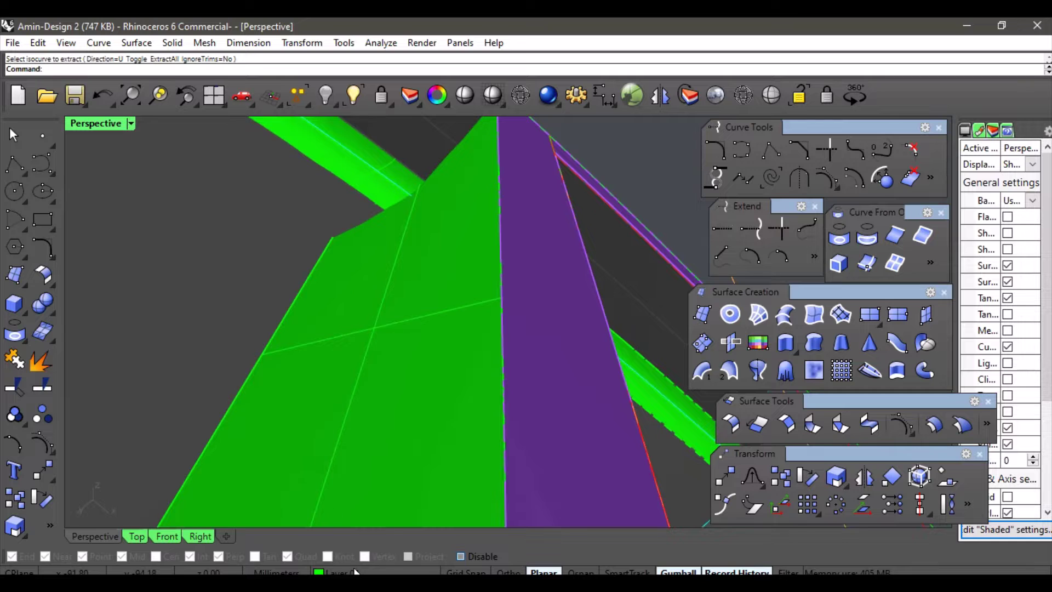
pyautogui.click(355, 571)
pyautogui.click(351, 472)
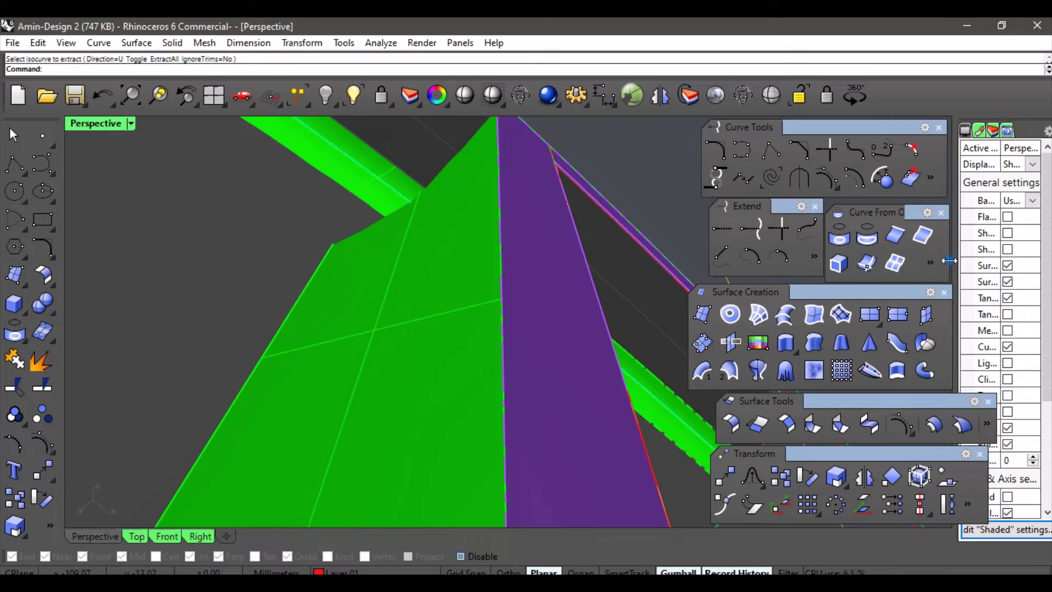
pyautogui.moveTo(951, 261); pyautogui.dragTo(978, 260)
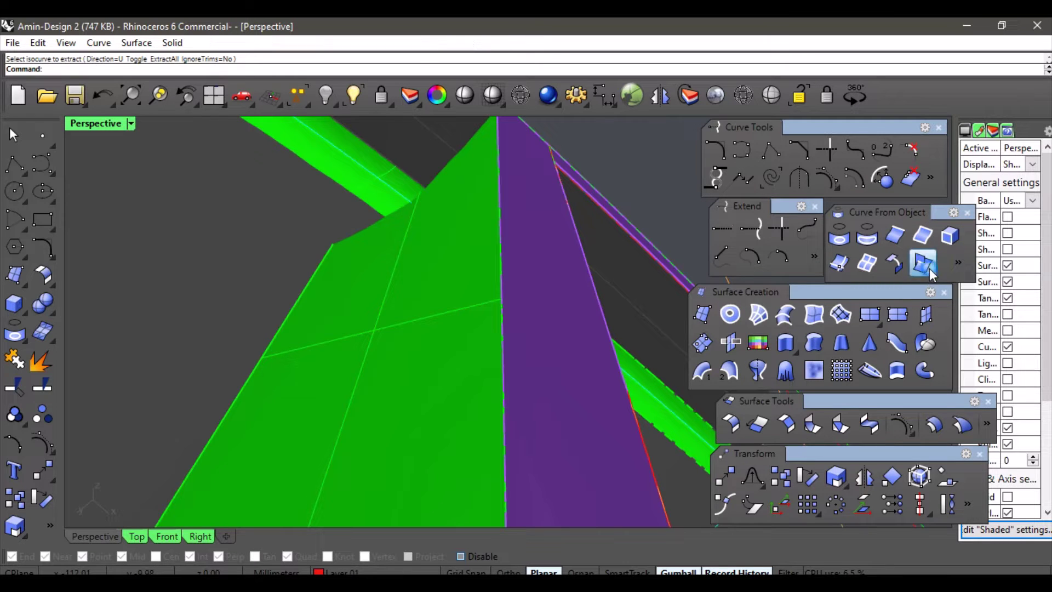
pyautogui.moveTo(436, 260); pyautogui.dragTo(376, 298, button='right')
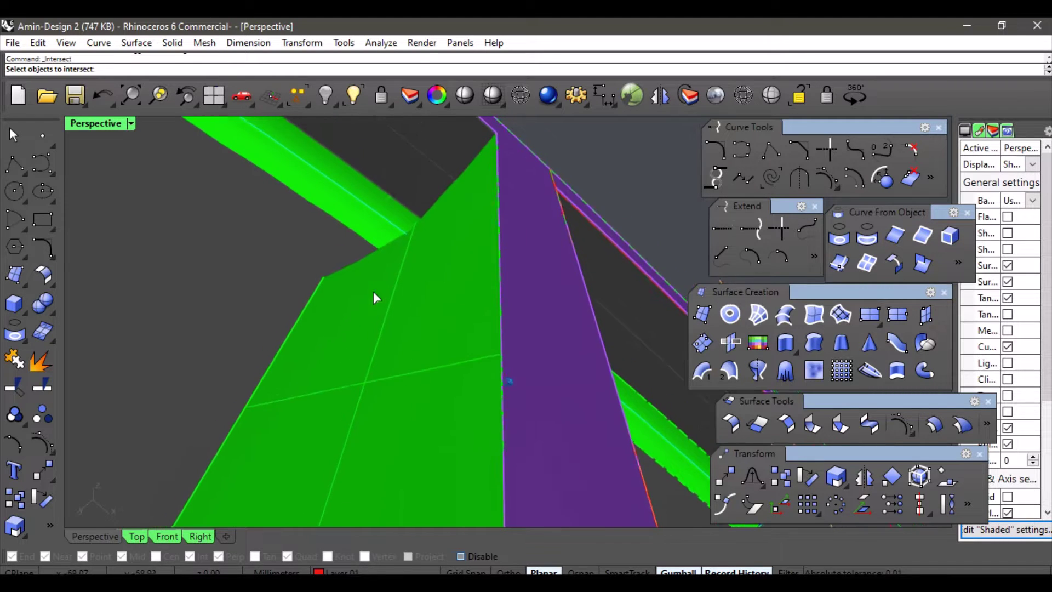
pyautogui.click(358, 300)
pyautogui.click(334, 220)
pyautogui.rightClick(351, 298)
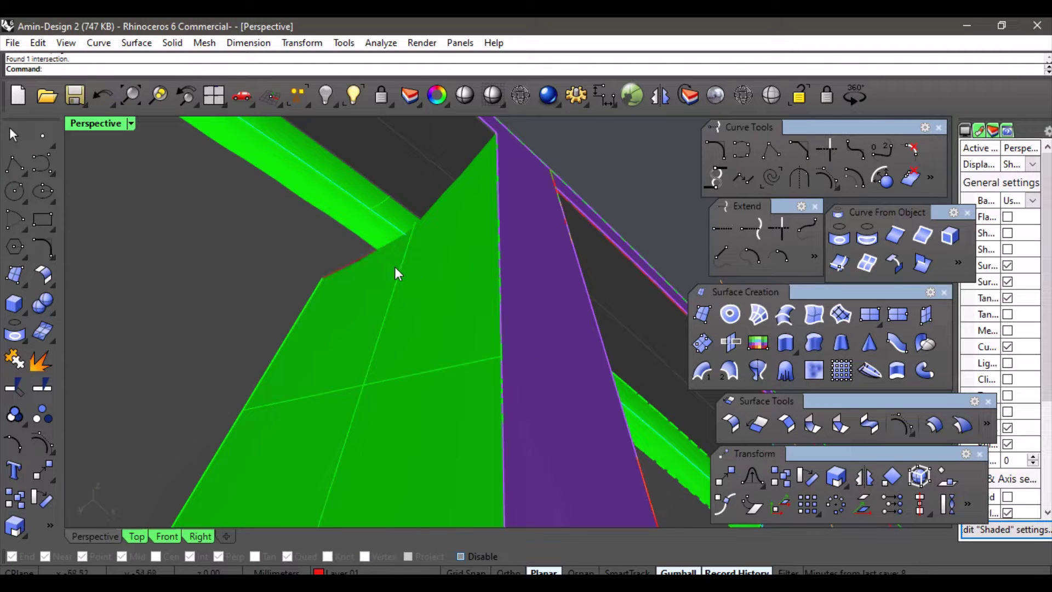
pyautogui.click(335, 271)
pyautogui.click(614, 161)
# - Make Layer 06 the current layer
pyautogui.scroll(-5, 411, 332)
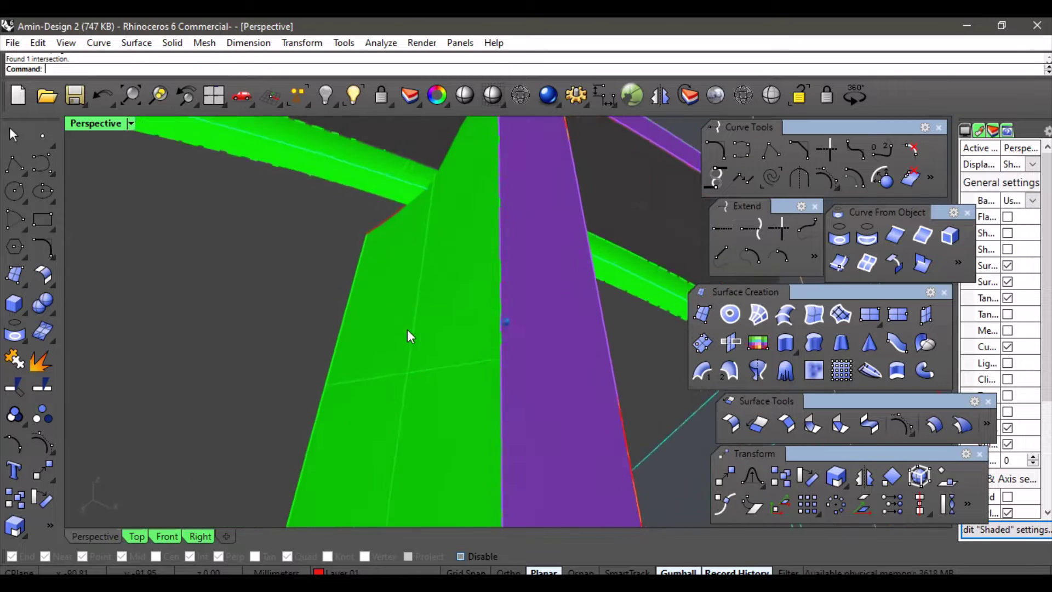
pyautogui.click(340, 571)
pyautogui.click(351, 544)
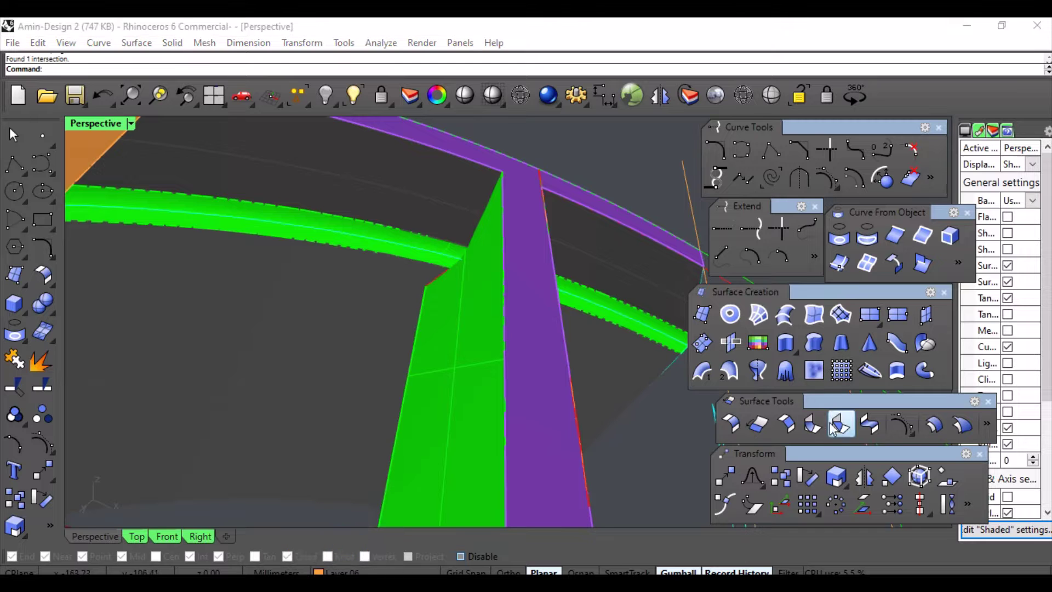
pyautogui.click(848, 271)
pyautogui.click(394, 299)
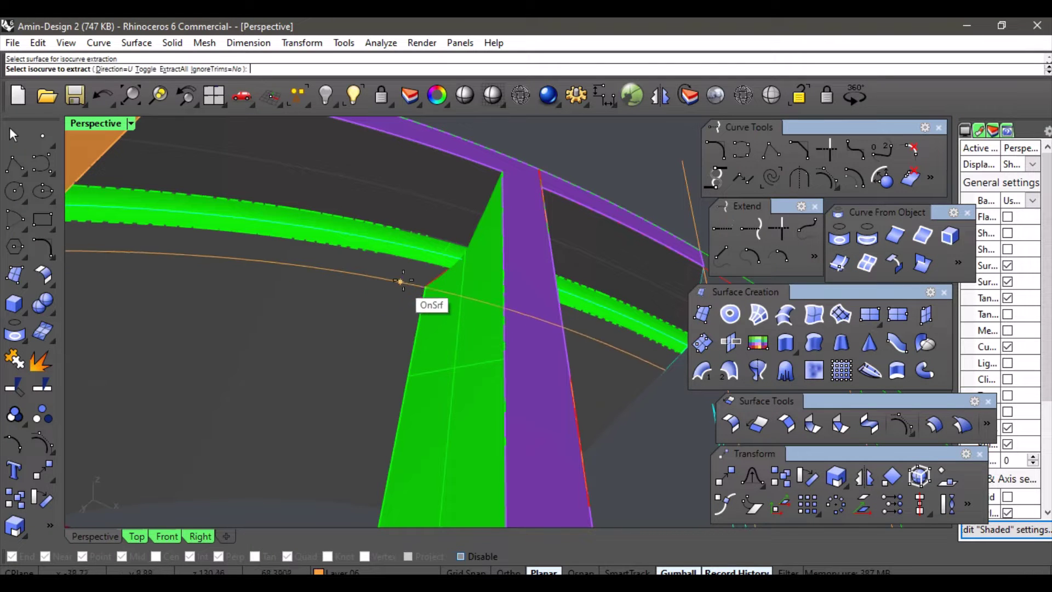
pyautogui.scroll(4, 388, 288)
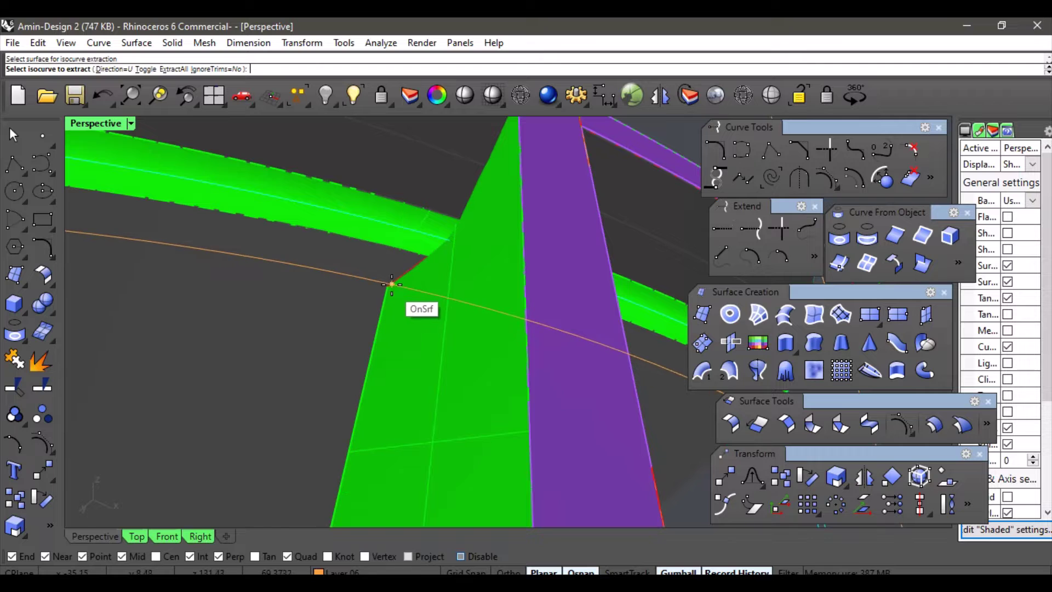
pyautogui.scroll(3, 387, 290)
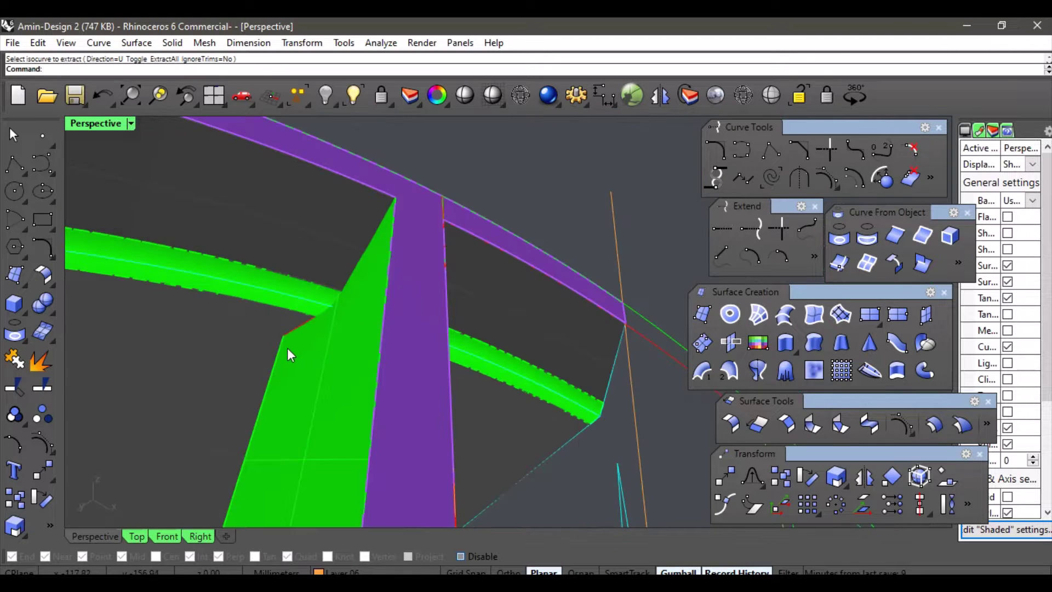
# - Trim off the part of the green spoke wall behind the rim, using the rim surfaces and their blend strip as cutters
pyautogui.moveTo(288, 348); pyautogui.dragTo(362, 310, button='right')
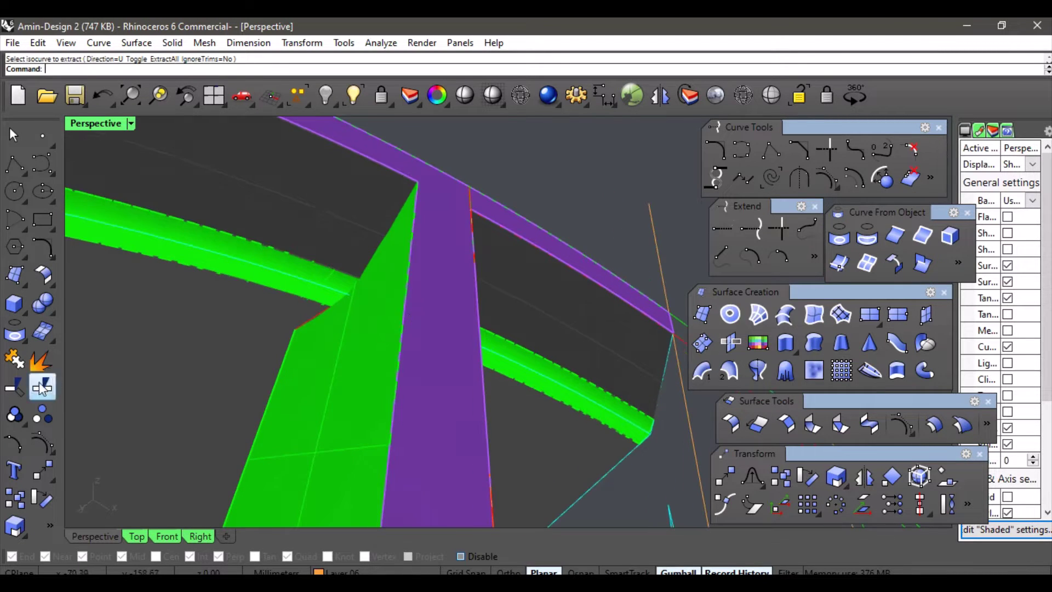
pyautogui.click(334, 354)
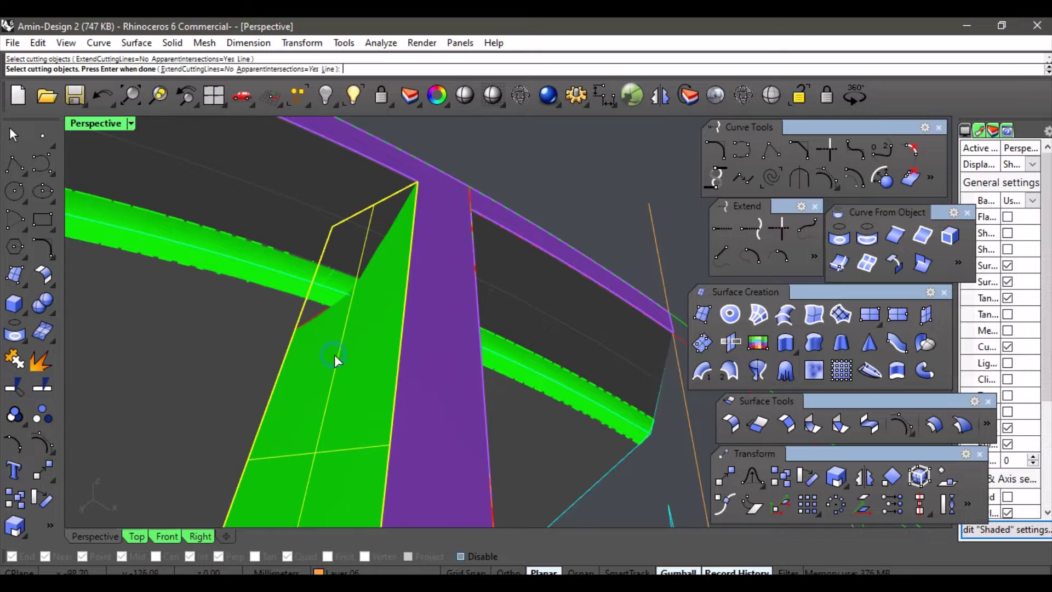
pyautogui.click(274, 279)
pyautogui.press('Return')
pyautogui.moveTo(344, 244); pyautogui.dragTo(470, 423, button='right')
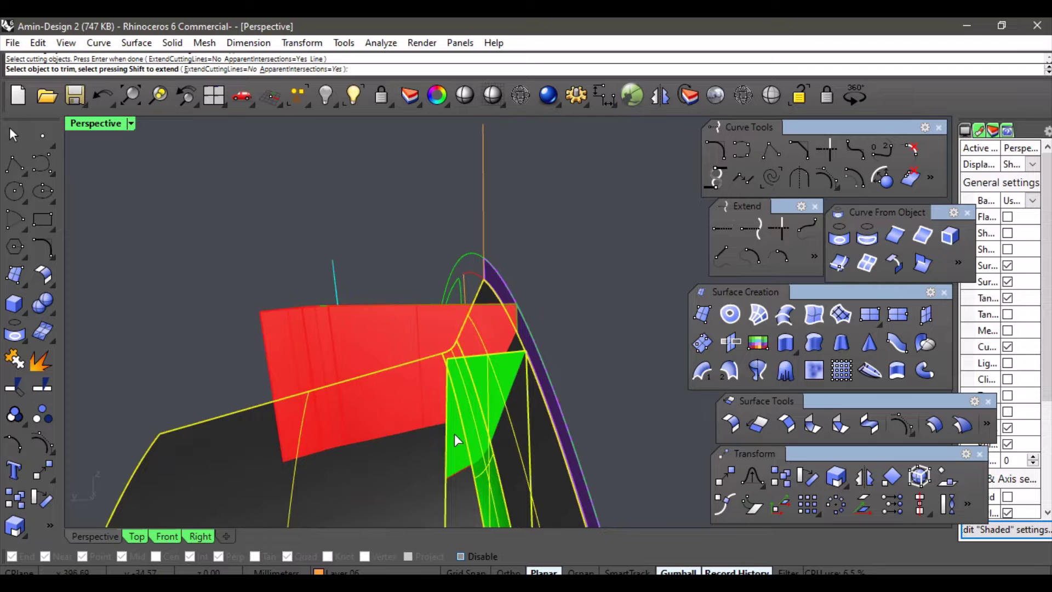
pyautogui.click(454, 433)
pyautogui.press('Return')
# - Trim the red spoke wall at the rim, using the rim surfaces, their blend strip and the purple front face as cutters
pyautogui.moveTo(501, 391); pyautogui.dragTo(548, 422, button='right')
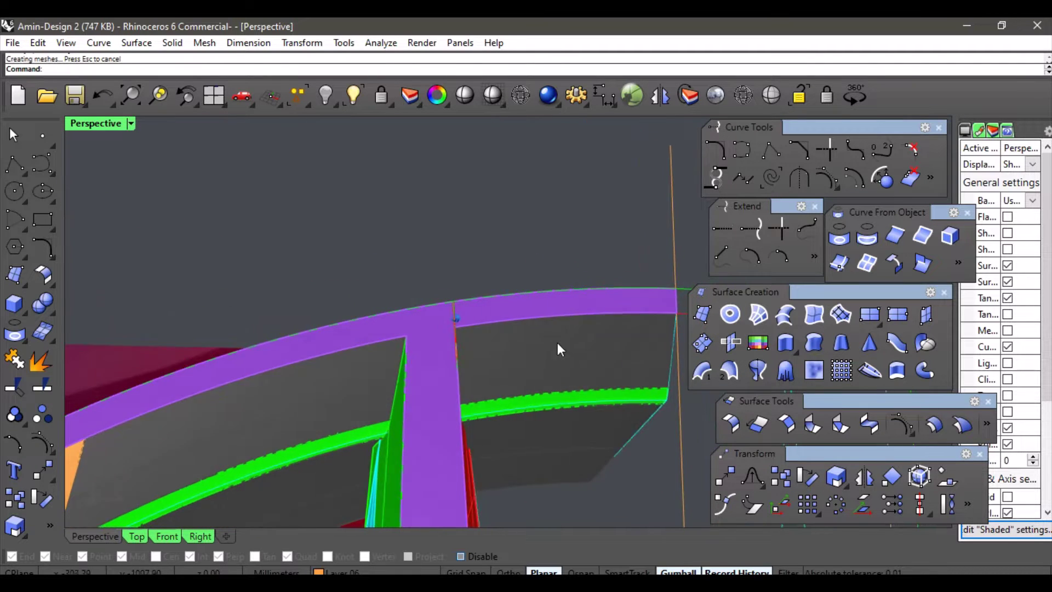
pyautogui.moveTo(557, 343); pyautogui.dragTo(433, 360, button='right')
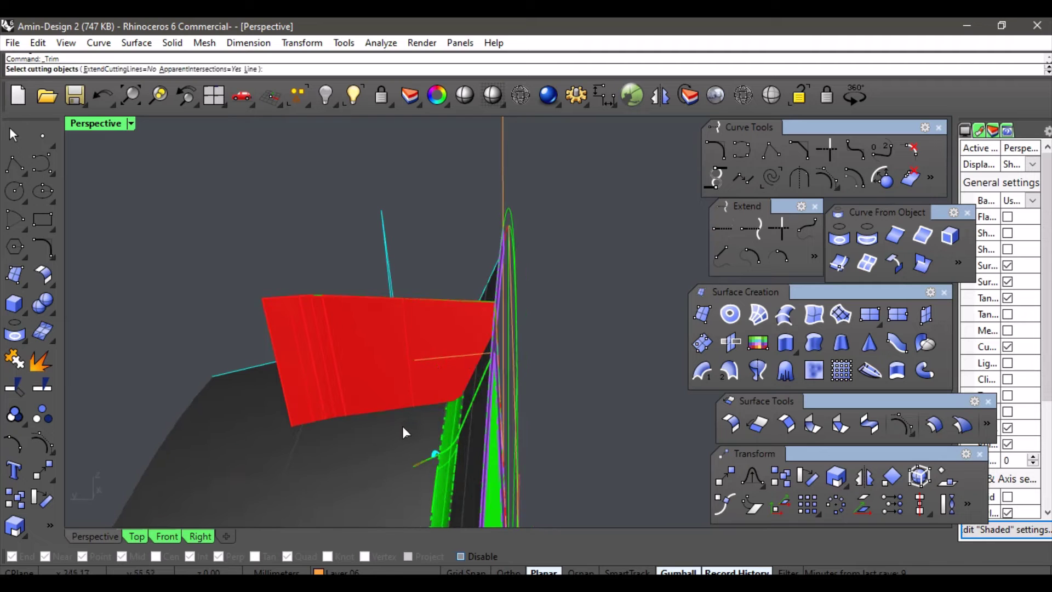
pyautogui.click(402, 432)
pyautogui.moveTo(401, 437); pyautogui.dragTo(439, 348, button='right')
pyautogui.click(441, 340)
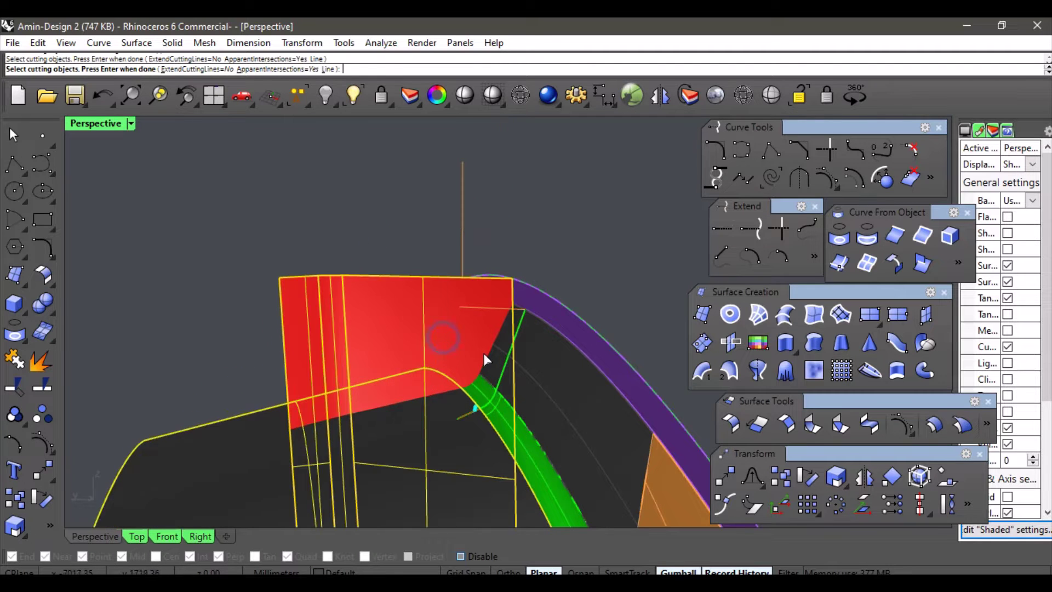
pyautogui.click(482, 388)
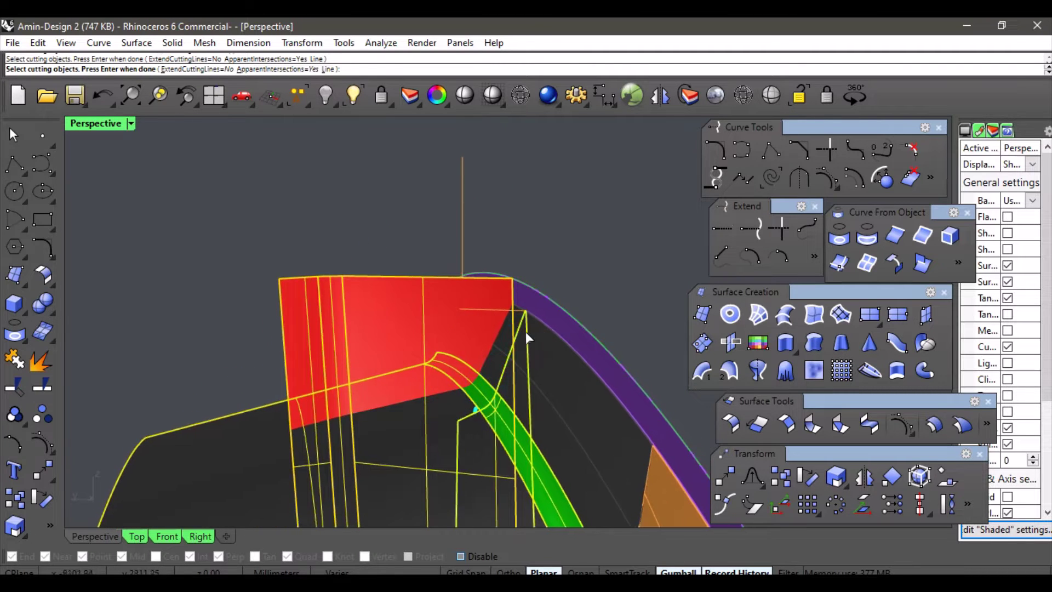
pyautogui.click(528, 371)
pyautogui.click(500, 372)
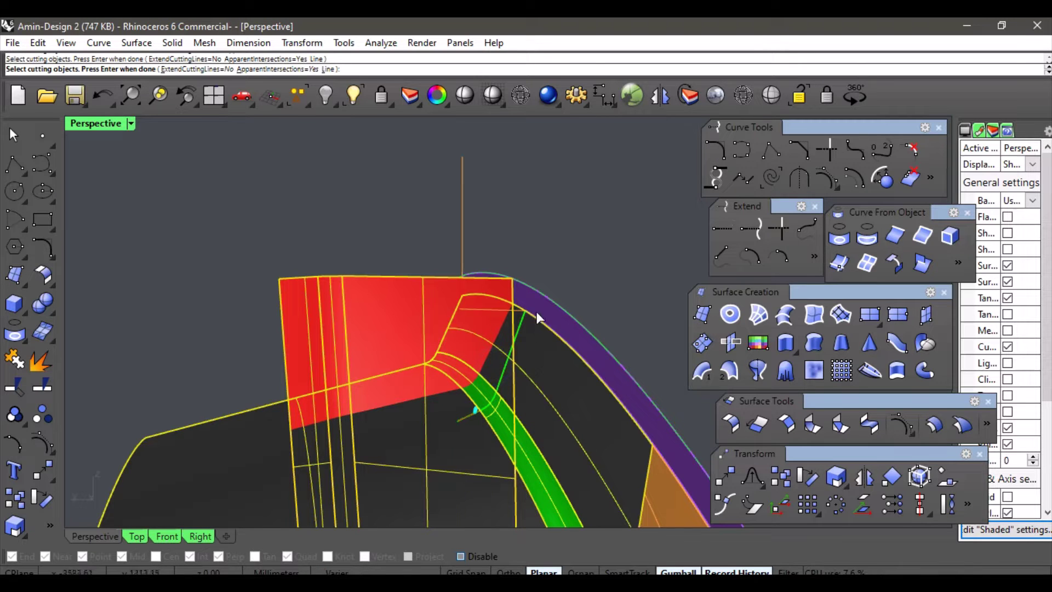
pyautogui.click(469, 298)
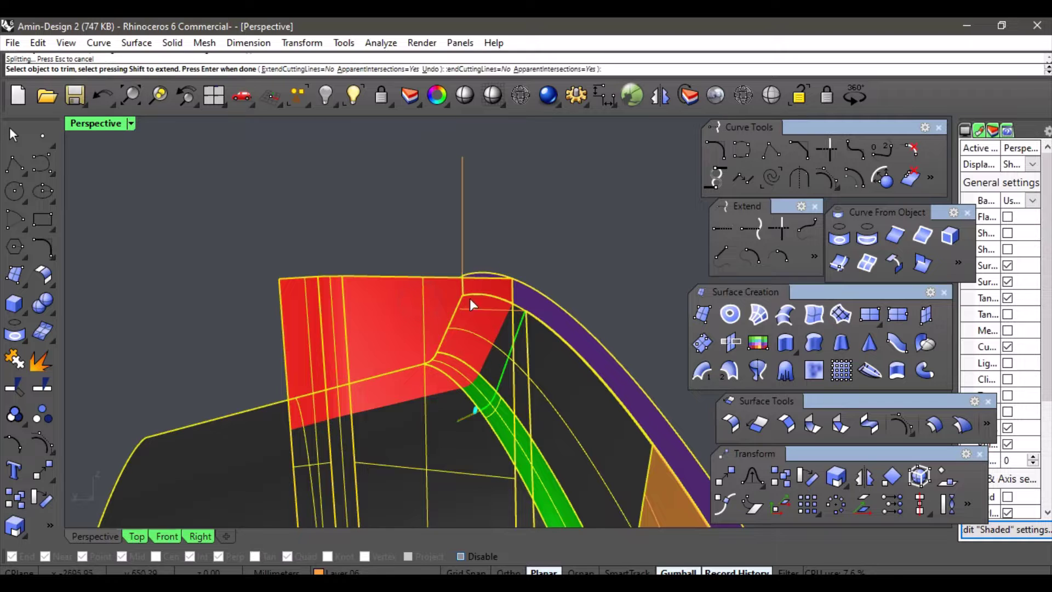
pyautogui.rightClick(449, 238)
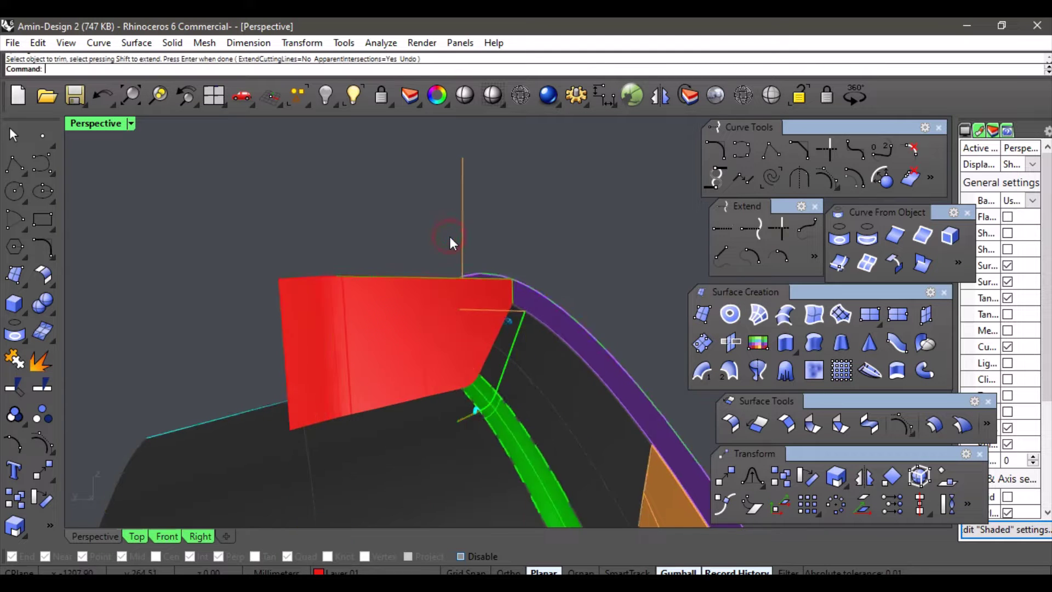
# - Project the red intersection curve beside the green spoke wall onto the dark inner rim surface, along the Top view's construction plane normal
pyautogui.moveTo(449, 237); pyautogui.dragTo(454, 358, button='right')
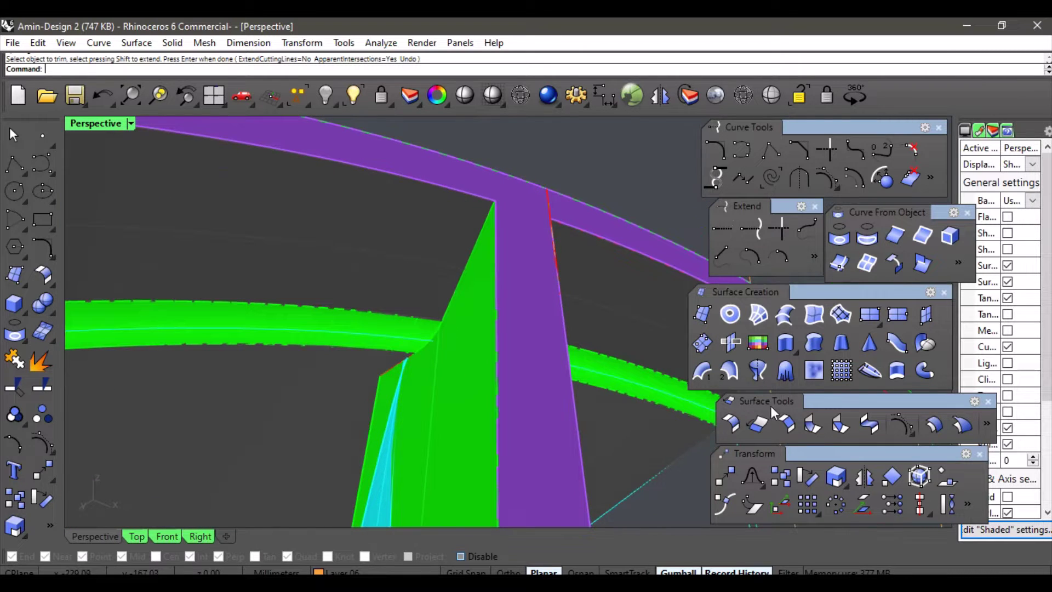
pyautogui.click(546, 351)
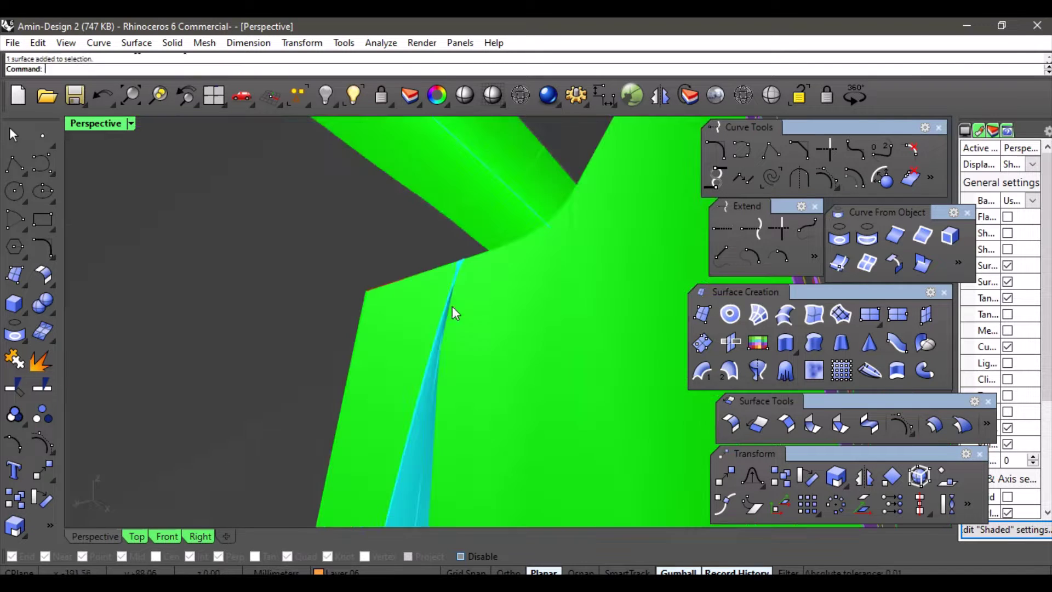
pyautogui.click(394, 281)
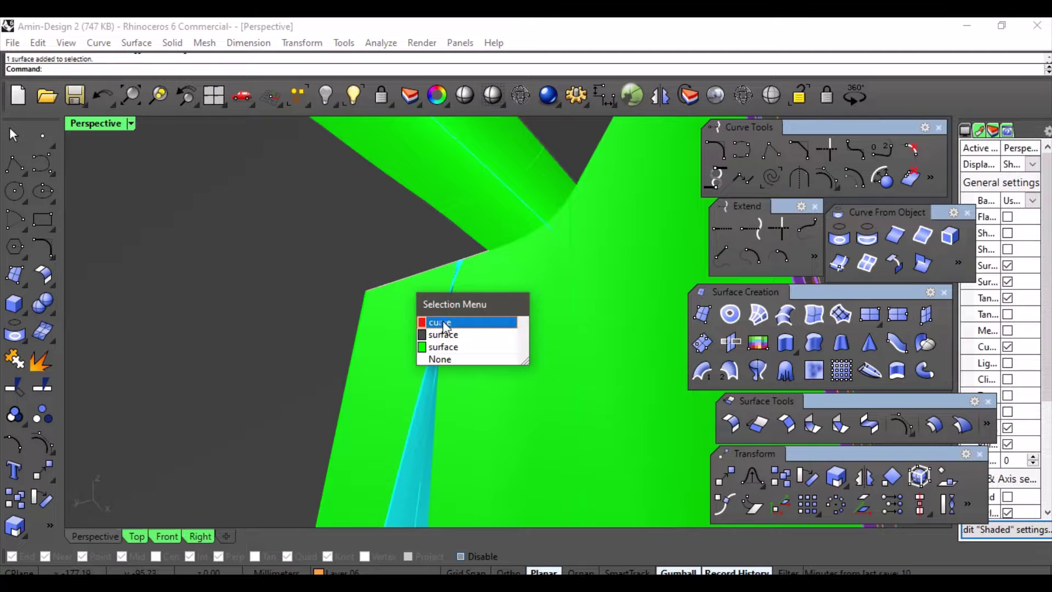
pyautogui.click(440, 322)
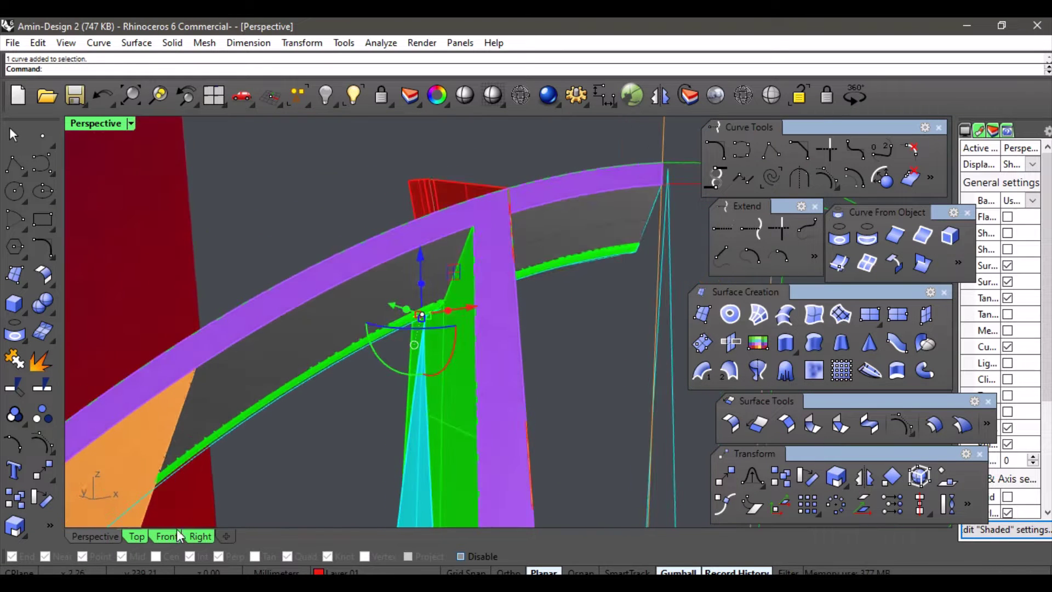
pyautogui.click(138, 535)
pyautogui.scroll(8, 379, 356)
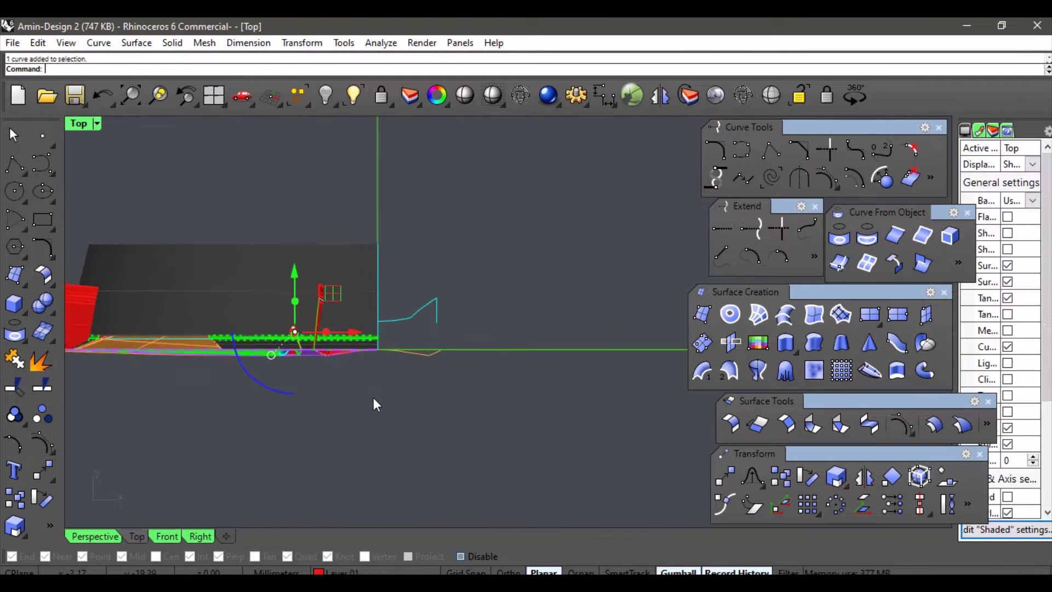
pyautogui.scroll(4, 359, 412)
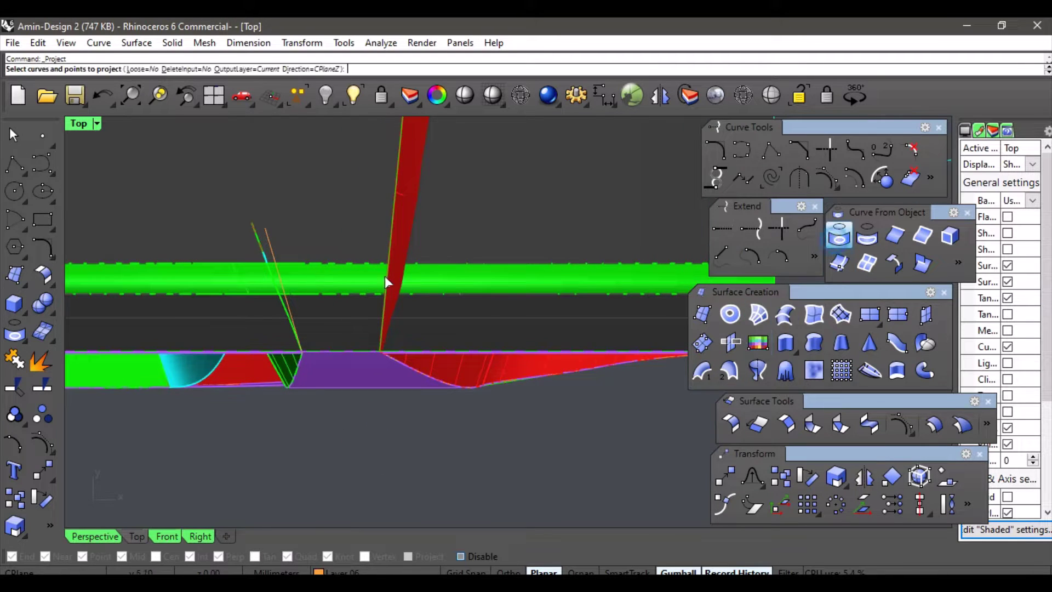
pyautogui.click(260, 241)
pyautogui.click(301, 277)
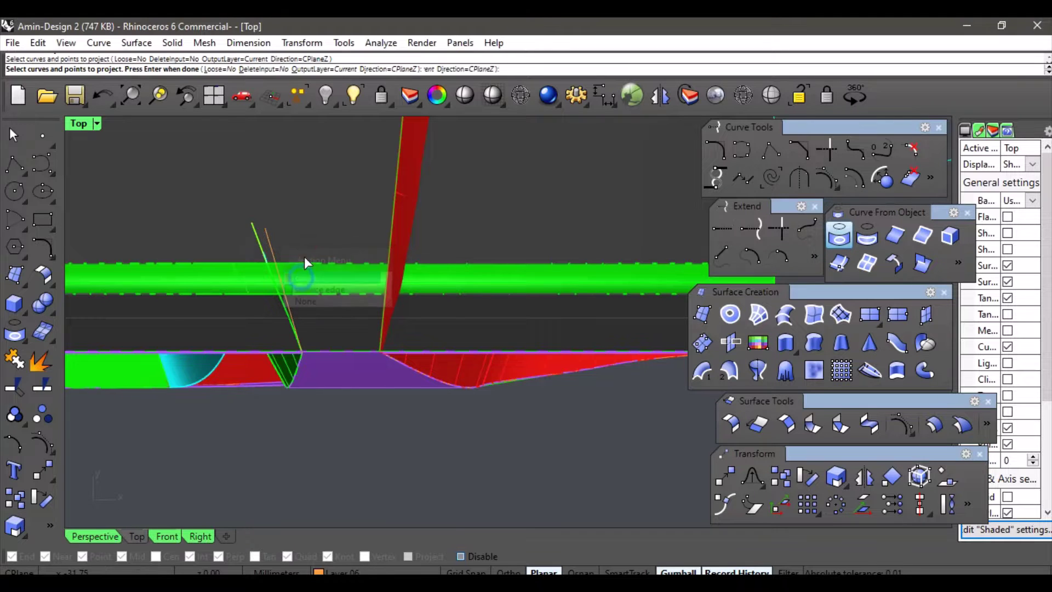
pyautogui.rightClick(303, 240)
pyautogui.click(302, 235)
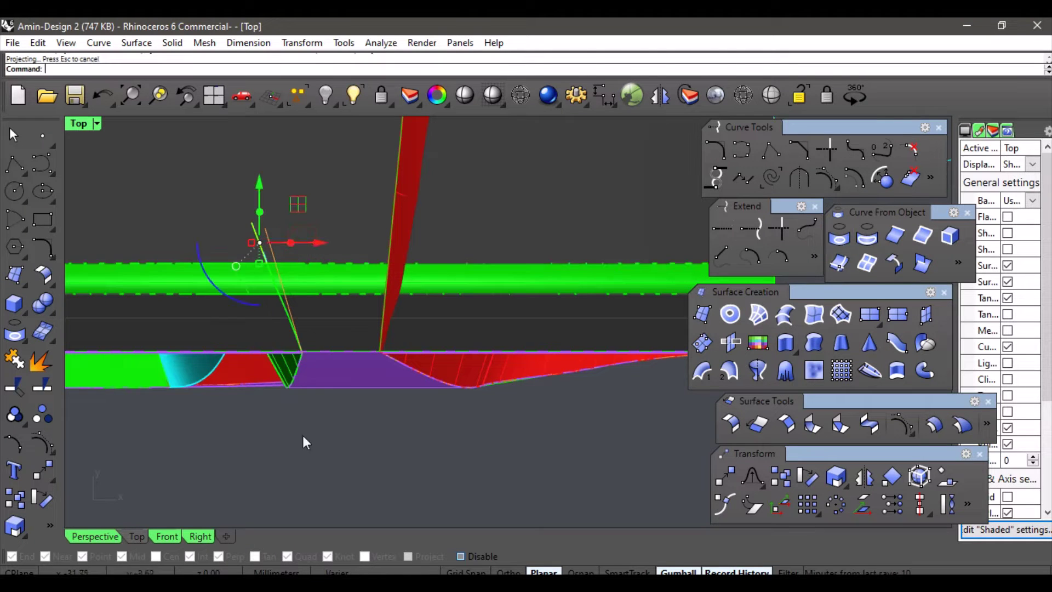
# - Extract the dark inner rim surface's U-direction isocurve through the lower corner of the green spoke wall's rim edge
pyautogui.click(104, 534)
pyautogui.moveTo(279, 360); pyautogui.dragTo(436, 335, button='right')
pyautogui.scroll(8, 437, 335)
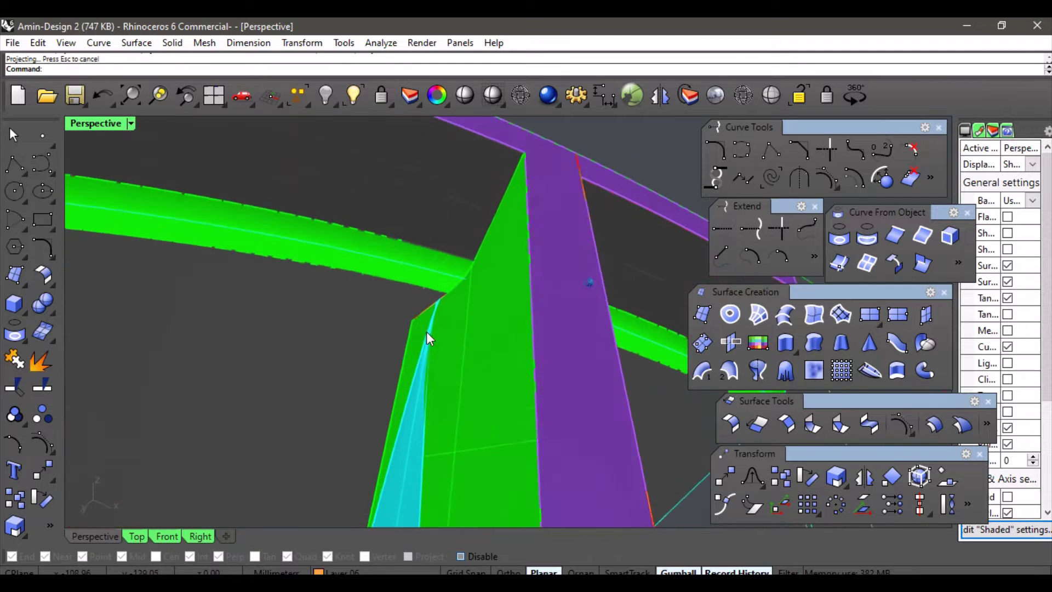
pyautogui.click(483, 286)
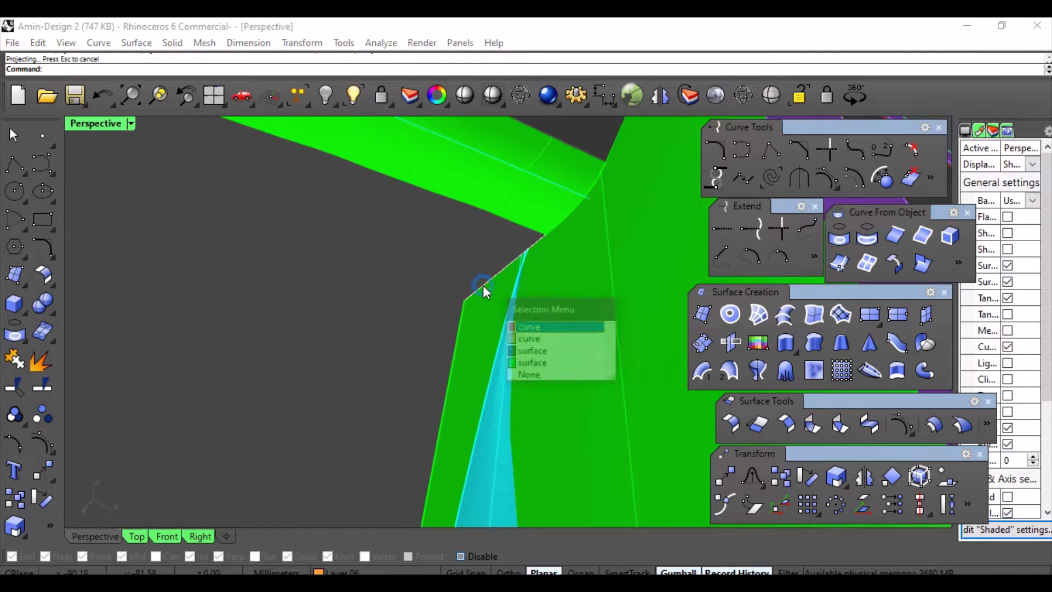
pyautogui.click(393, 357)
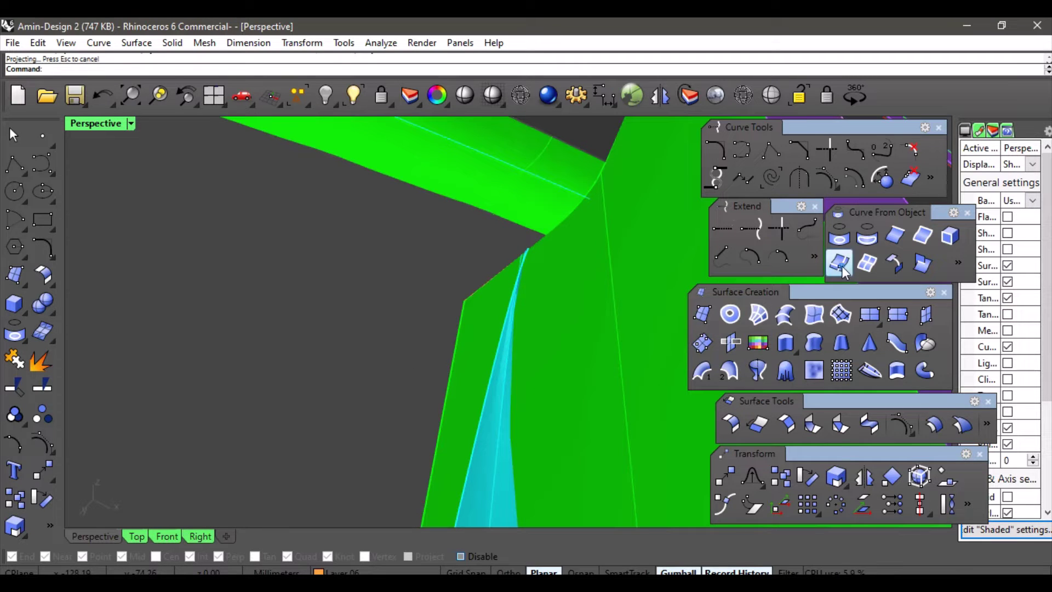
pyautogui.click(432, 322)
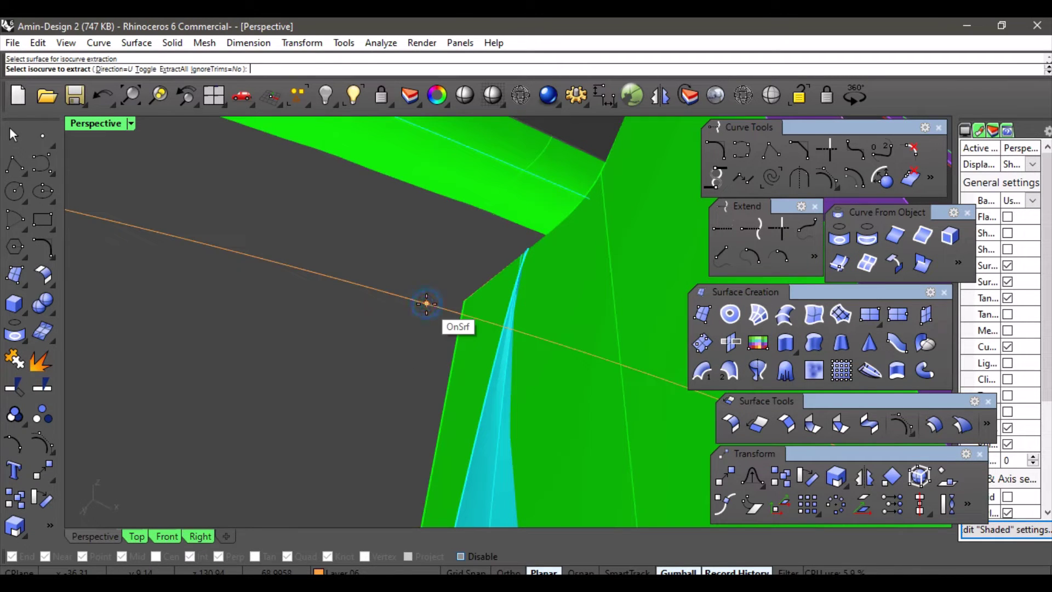
pyautogui.press('alt')
pyautogui.click(465, 302)
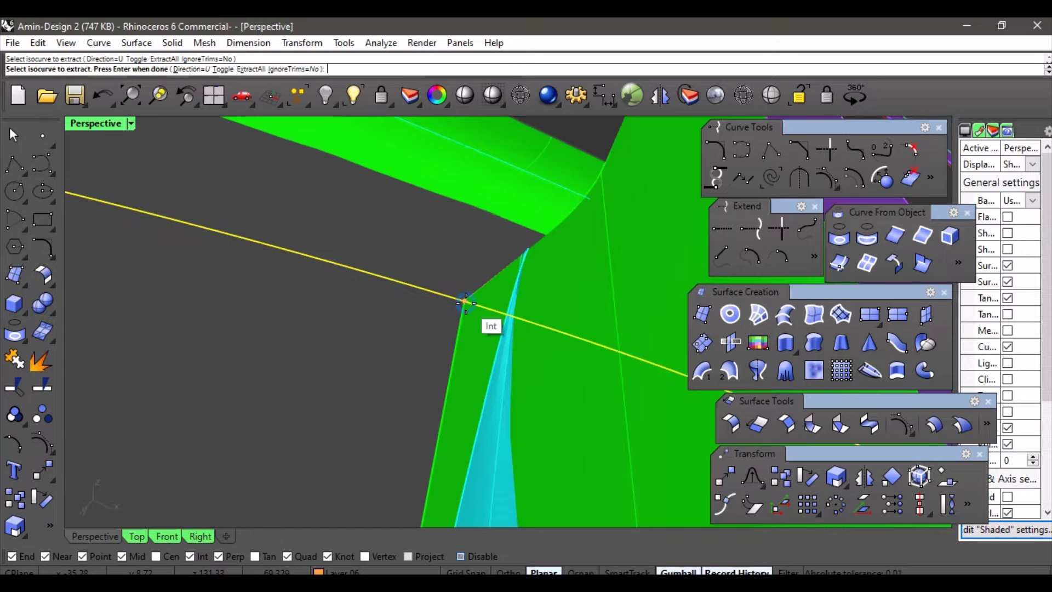
pyautogui.rightClick(425, 323)
pyautogui.scroll(-4, 466, 327)
pyautogui.scroll(-5, 465, 328)
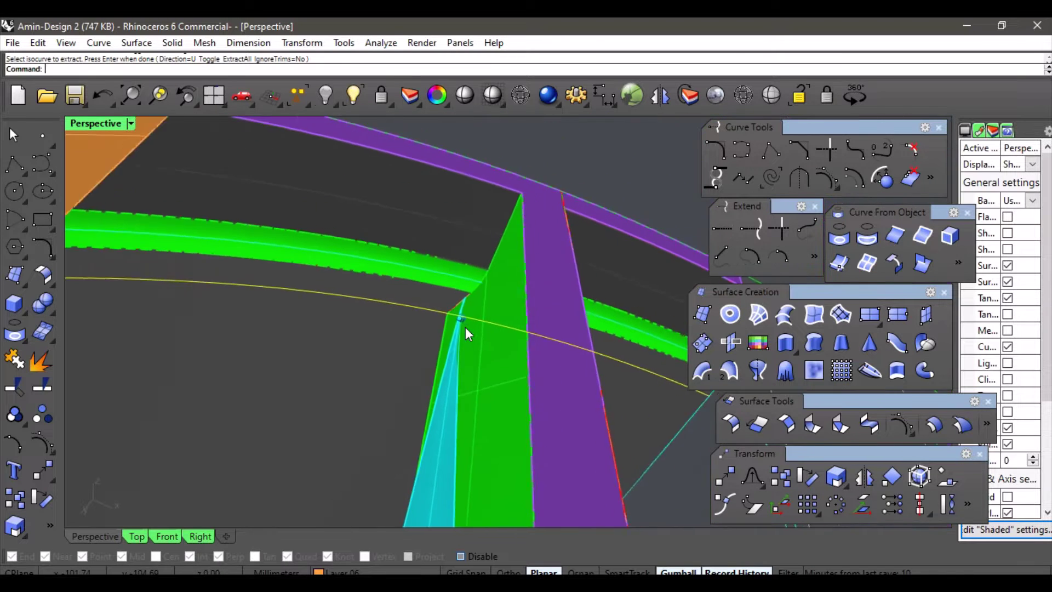
pyautogui.click(564, 166)
# - Split the dark inner rim surface along the extracted isocurve and select the resulting pieces to check the division
pyautogui.scroll(-2, 522, 240)
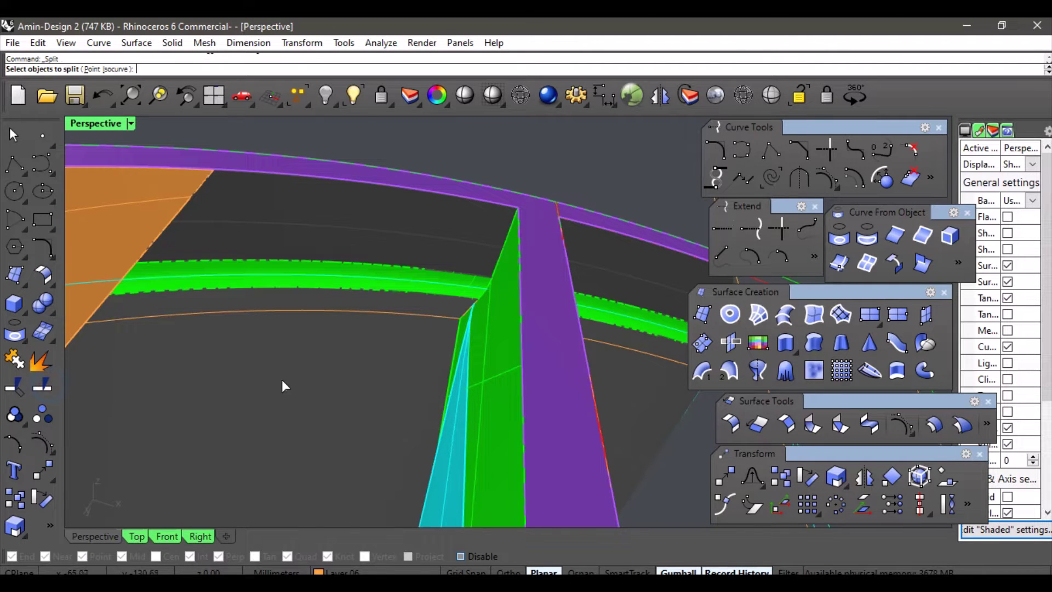
pyautogui.click(371, 365)
pyautogui.scroll(-3, 376, 360)
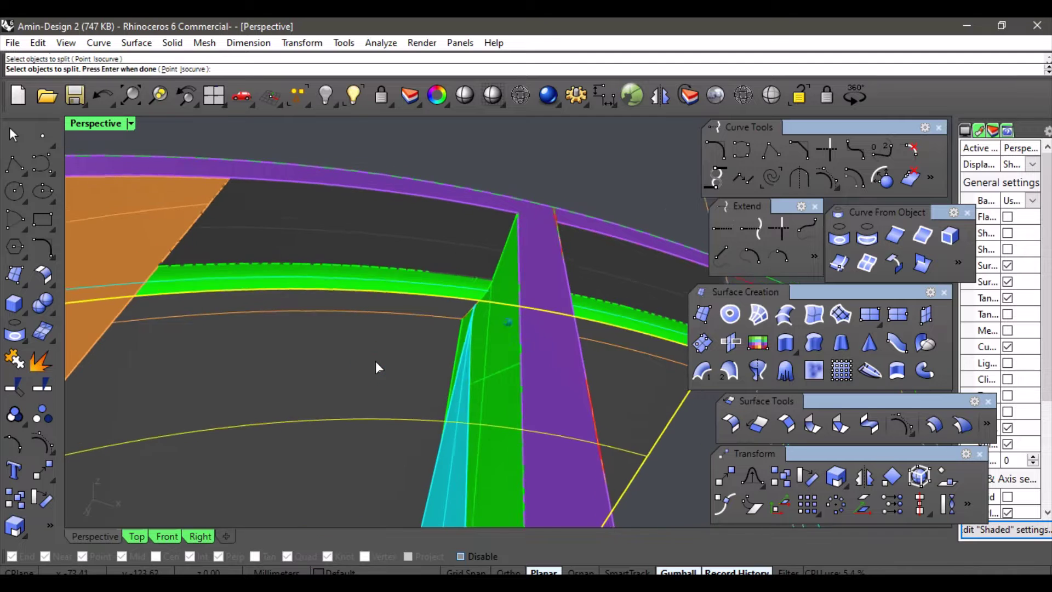
pyautogui.moveTo(432, 364); pyautogui.dragTo(432, 347, button='right')
pyautogui.scroll(3, 432, 346)
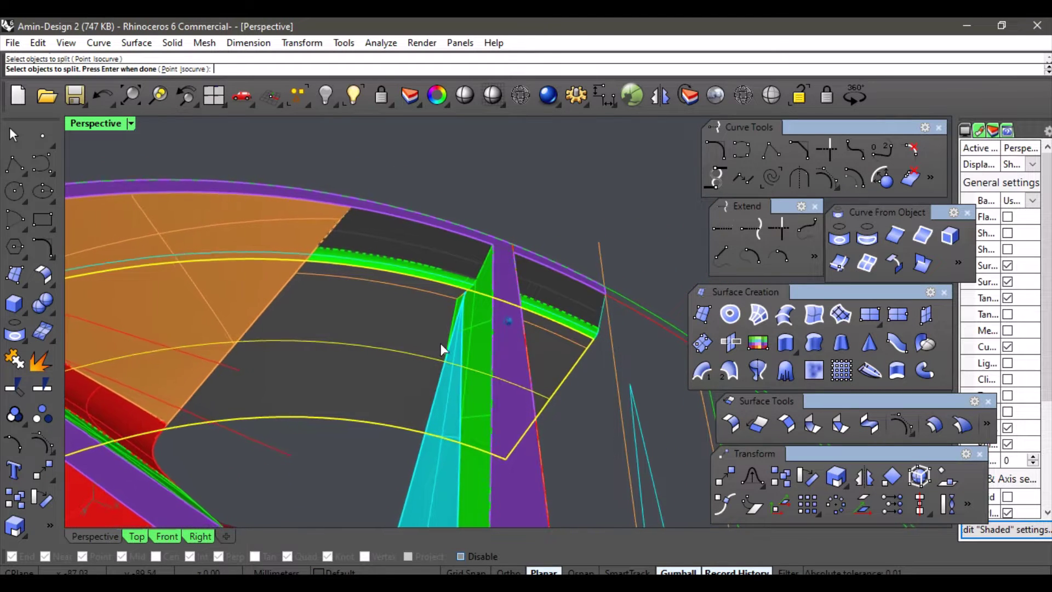
pyautogui.scroll(1, 435, 330)
pyautogui.rightClick(428, 328)
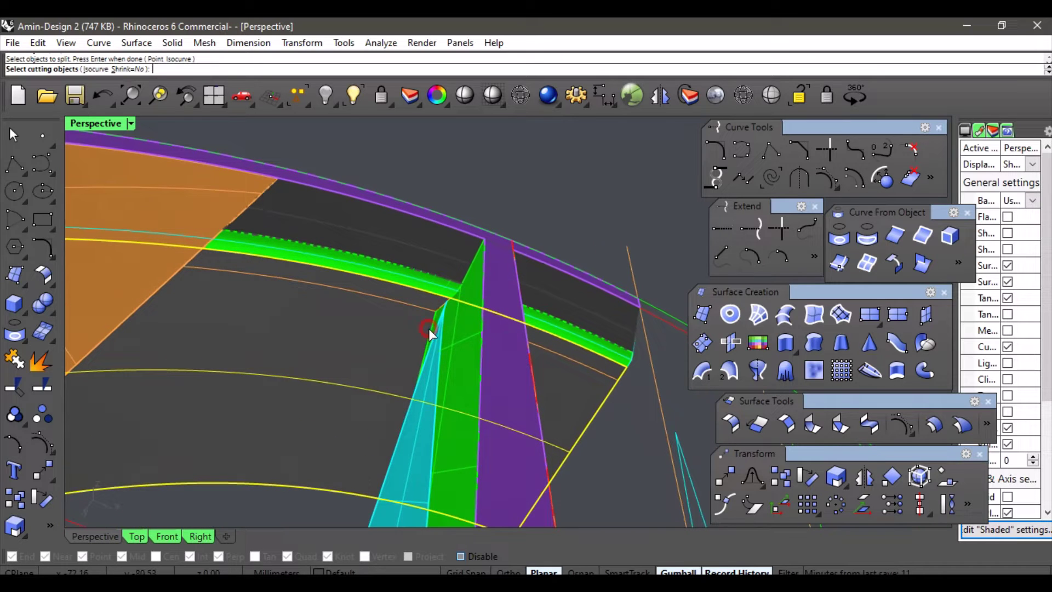
pyautogui.click(407, 304)
pyautogui.rightClick(407, 304)
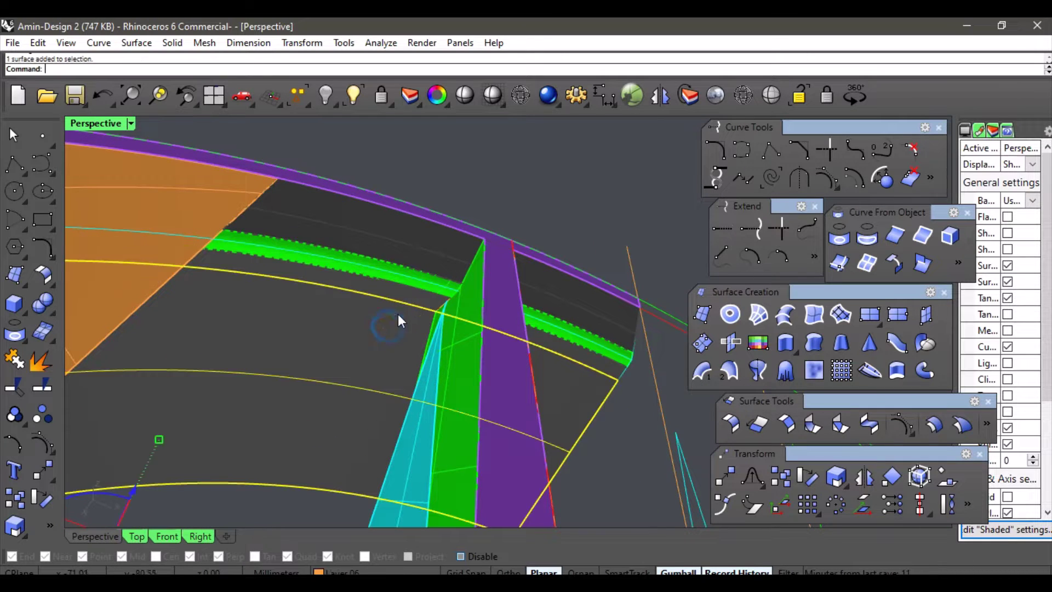
pyautogui.click(400, 295)
pyautogui.moveTo(458, 298); pyautogui.dragTo(503, 209, button='right')
pyautogui.click(503, 211)
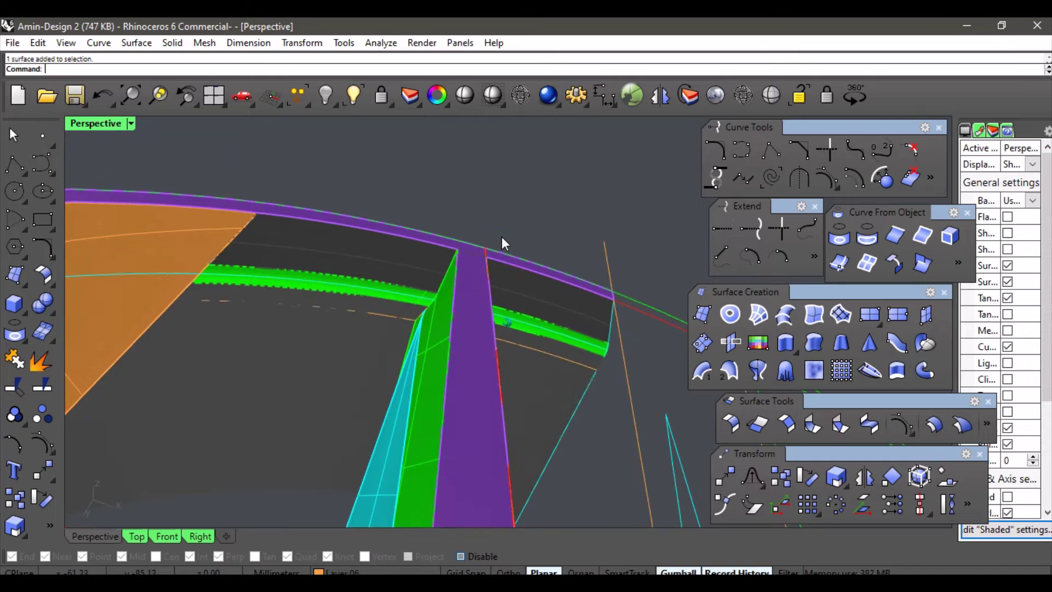
# - Delete the original red intersection curve lying along the green spoke wall's rim edge
pyautogui.scroll(6, 463, 277)
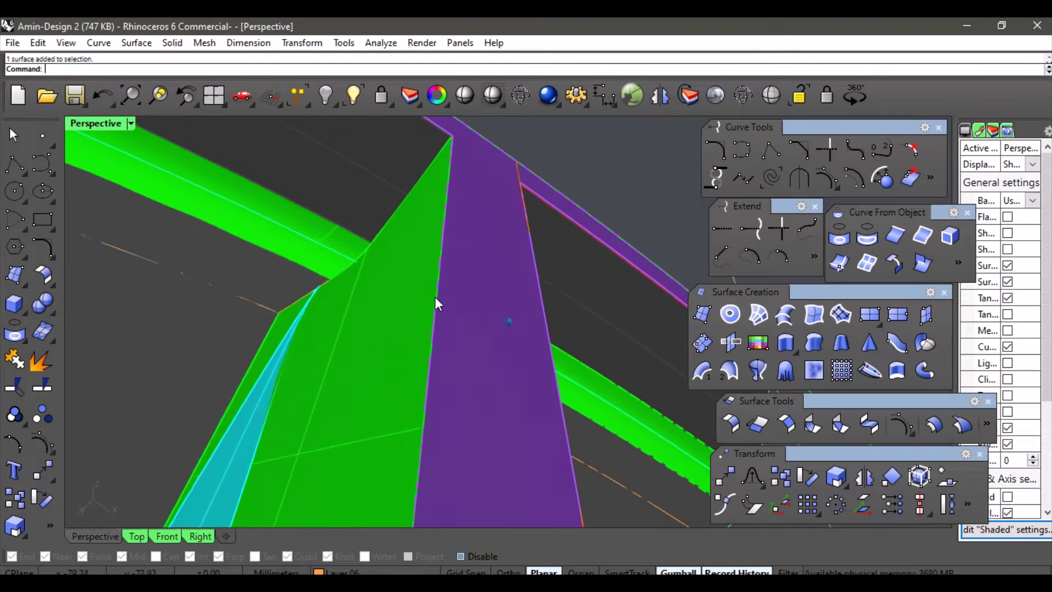
pyautogui.moveTo(435, 297); pyautogui.dragTo(416, 353, button='right')
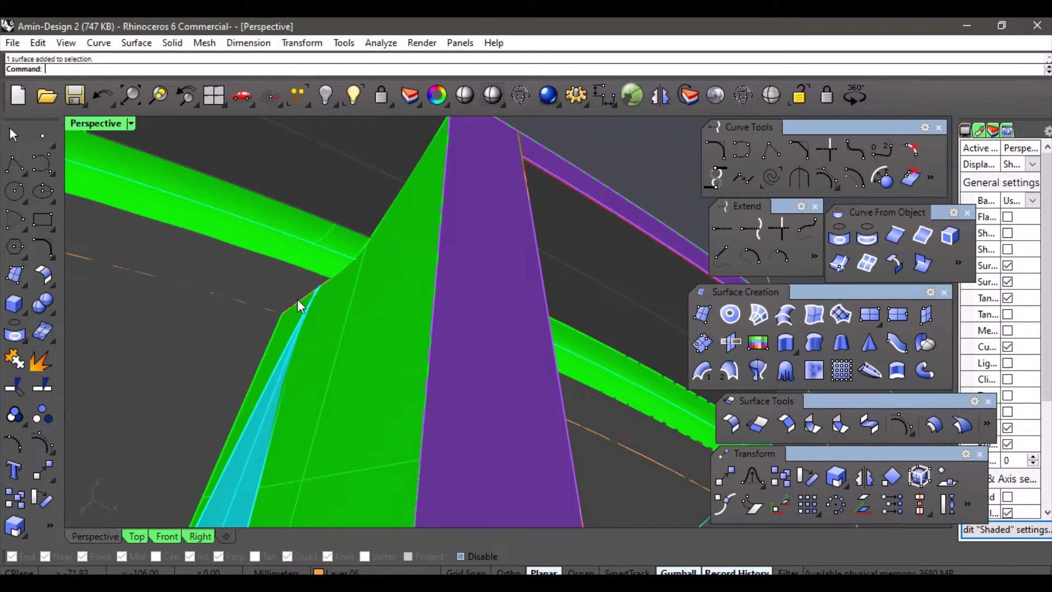
pyautogui.click(317, 307)
pyautogui.click(371, 340)
pyautogui.press('Delete')
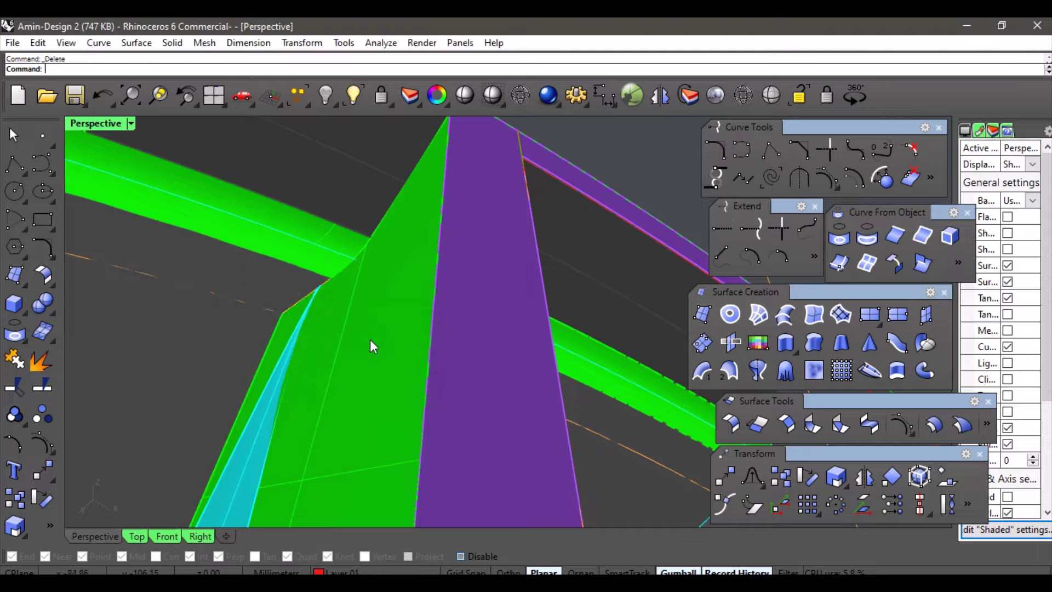
# - Examine the remaining orange curve on the green spoke wall's rim edge and the green blend strip that meets it
pyautogui.click(303, 298)
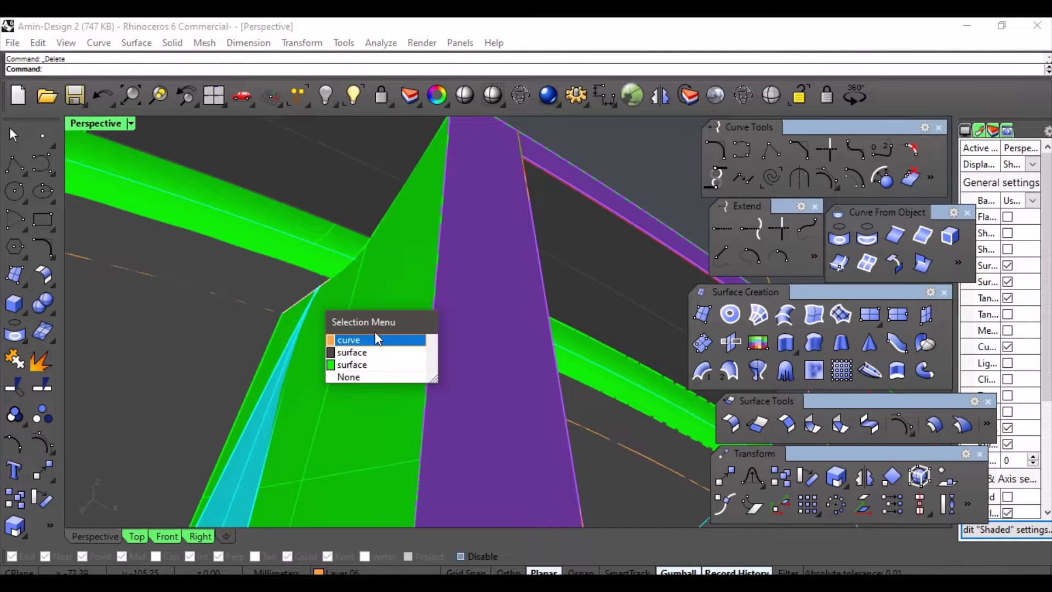
pyautogui.click(373, 338)
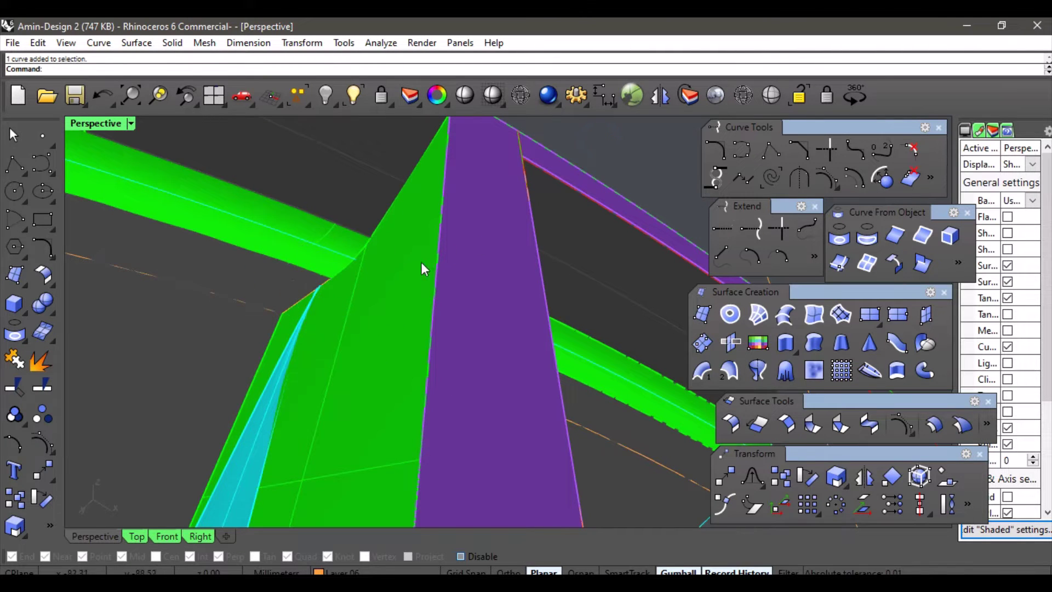
pyautogui.scroll(5, 420, 264)
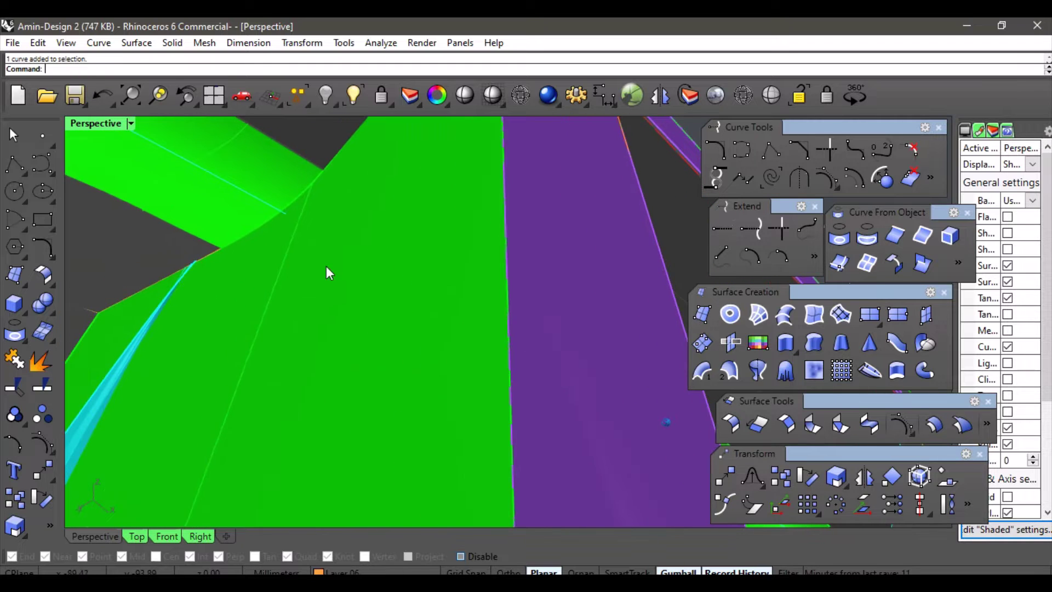
pyautogui.click(288, 186)
pyautogui.scroll(-5, 380, 282)
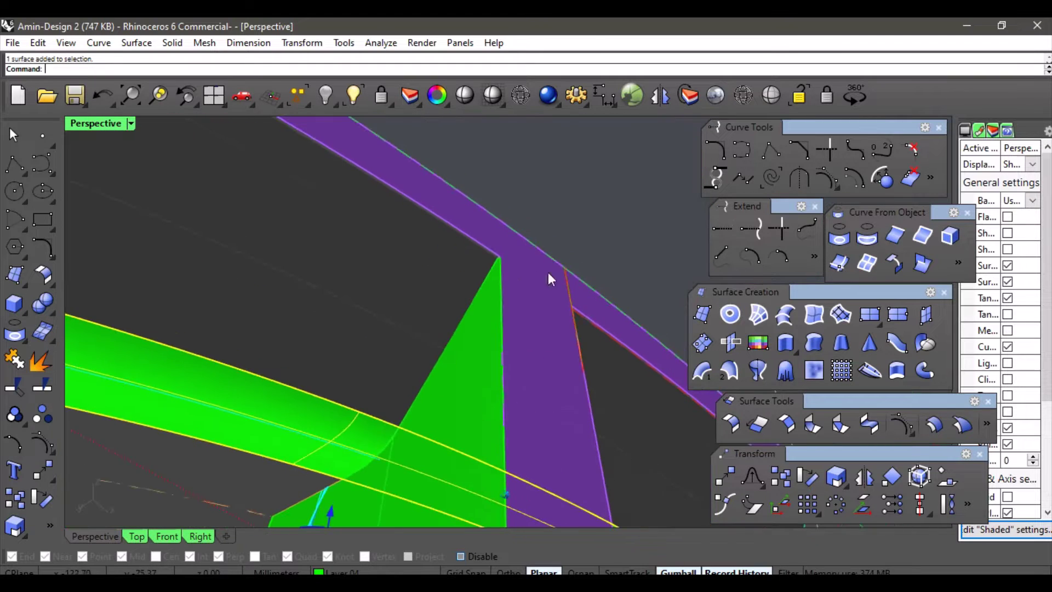
pyautogui.moveTo(548, 272); pyautogui.dragTo(535, 305, button='right')
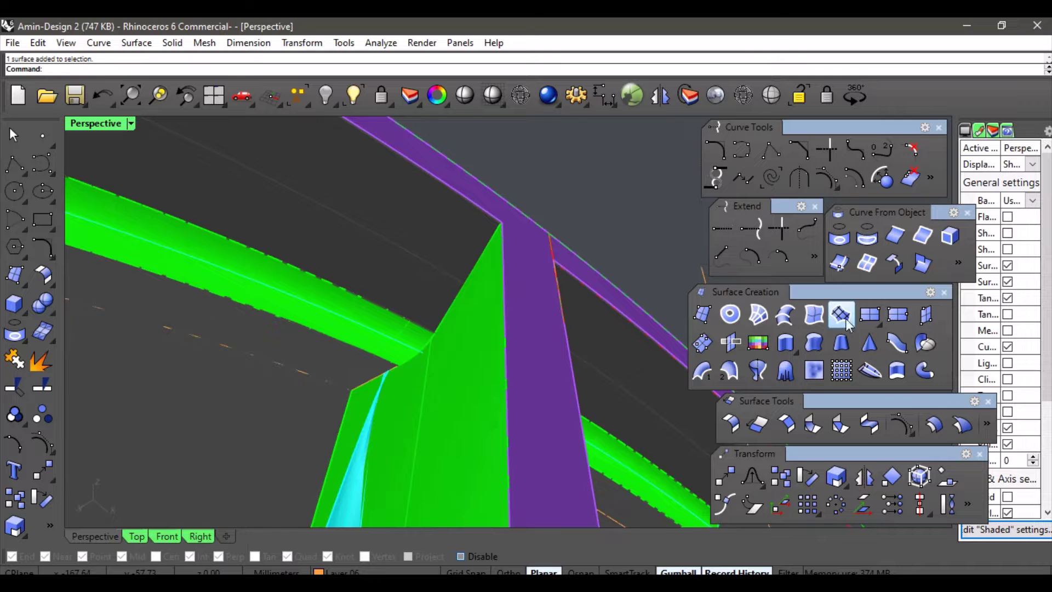
# - Duplicate the green spoke wall's edges along the rim, from the purple face down across the green blend strip
pyautogui.click(898, 241)
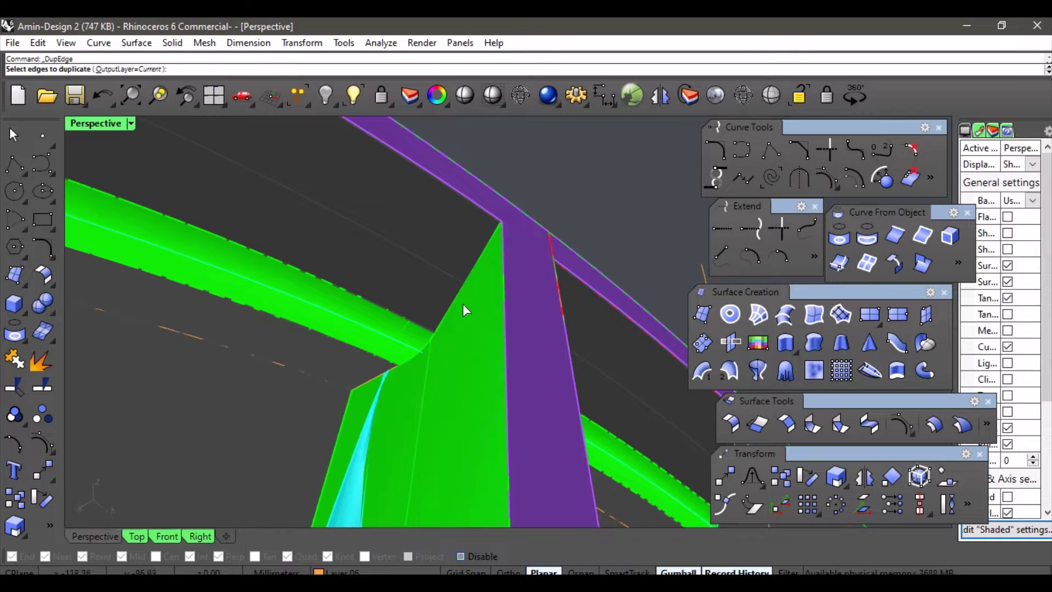
pyautogui.click(462, 288)
pyautogui.scroll(5, 445, 339)
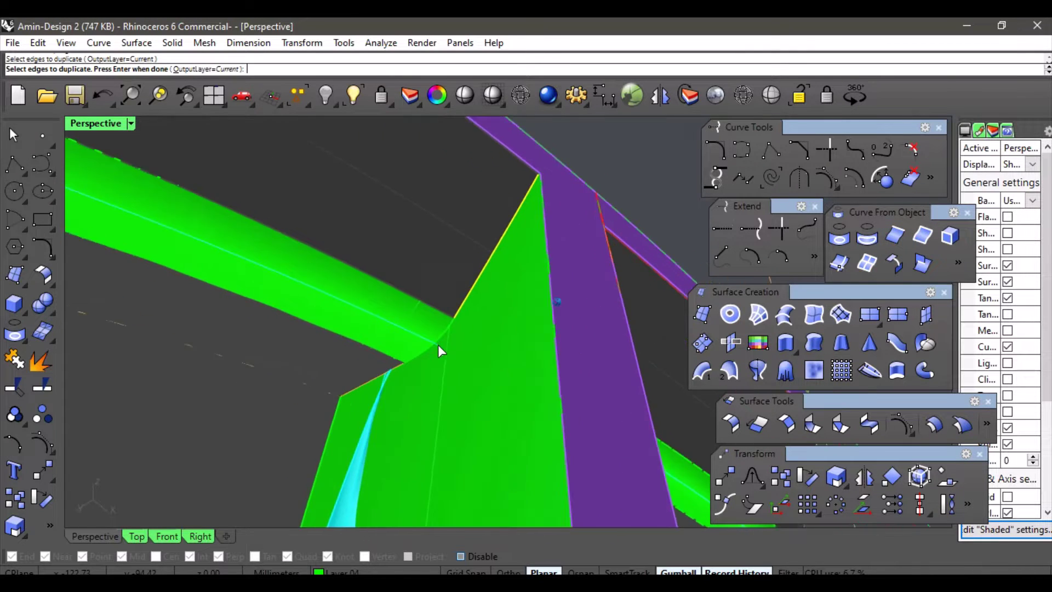
pyautogui.click(423, 337)
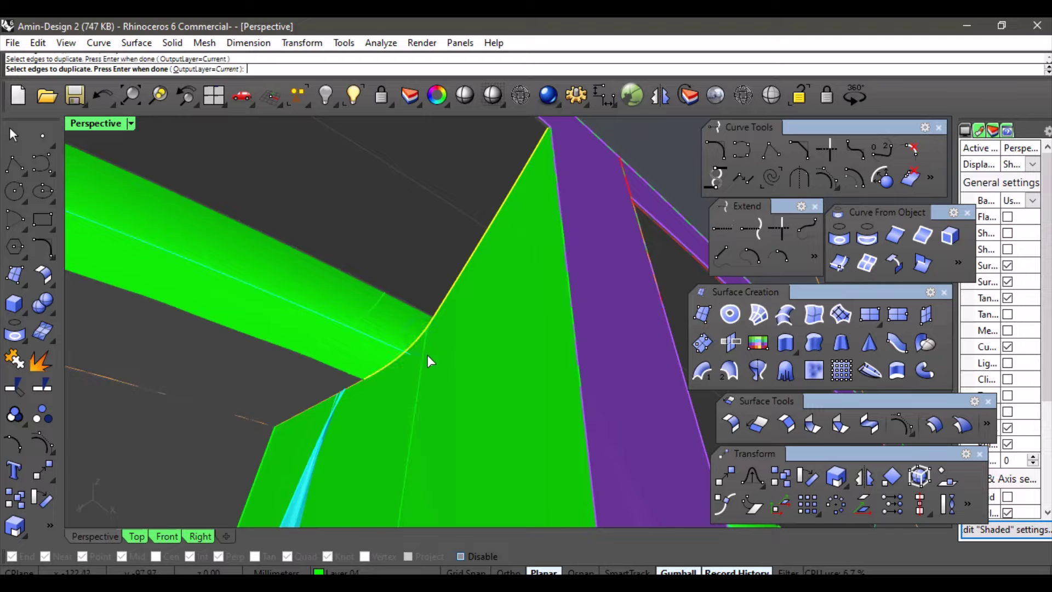
pyautogui.scroll(3, 364, 388)
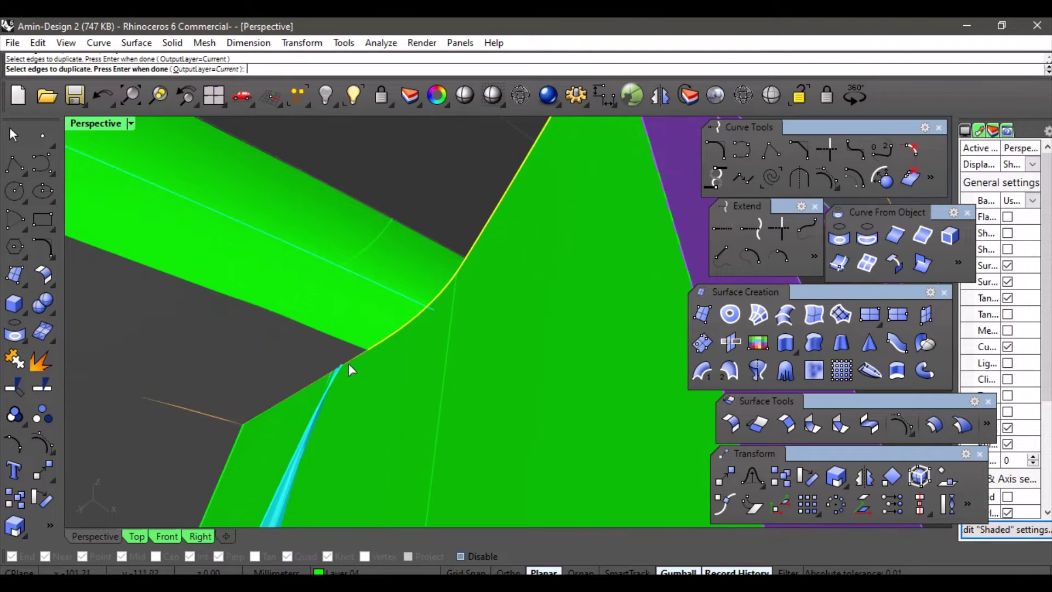
pyautogui.moveTo(367, 367); pyautogui.dragTo(321, 386, button='right')
pyautogui.rightClick(534, 298)
# - Undo the recent delete, project, intersect and trim operations back to the short cyan fillet between the two green spoke walls
pyautogui.scroll(-6, 493, 279)
pyautogui.click(323, 378)
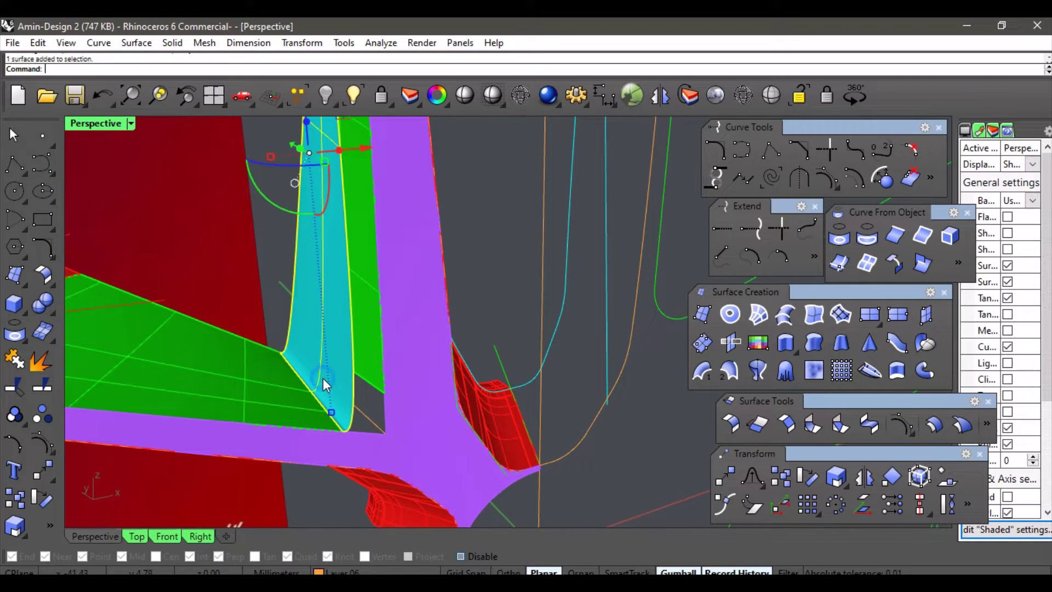
pyautogui.click(498, 299)
pyautogui.hotkey('ctrl', 'z')
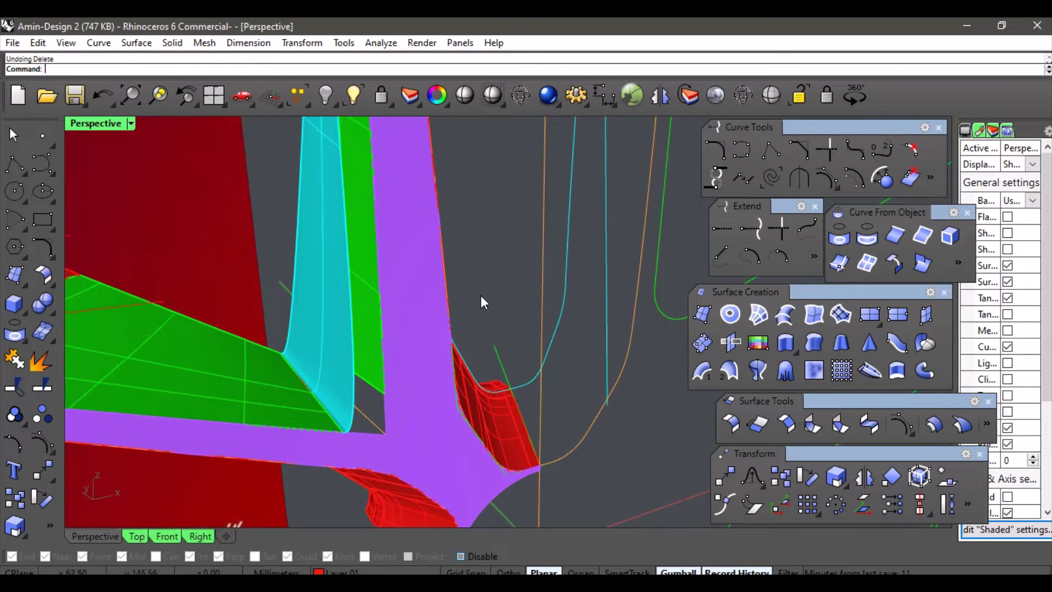
pyautogui.click(104, 99)
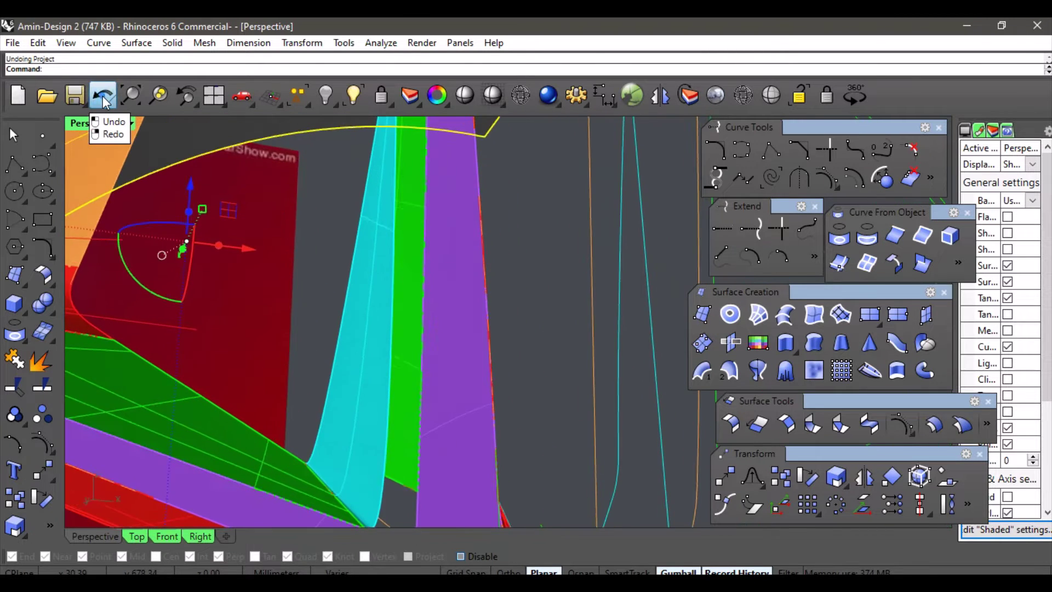
pyautogui.click(104, 98)
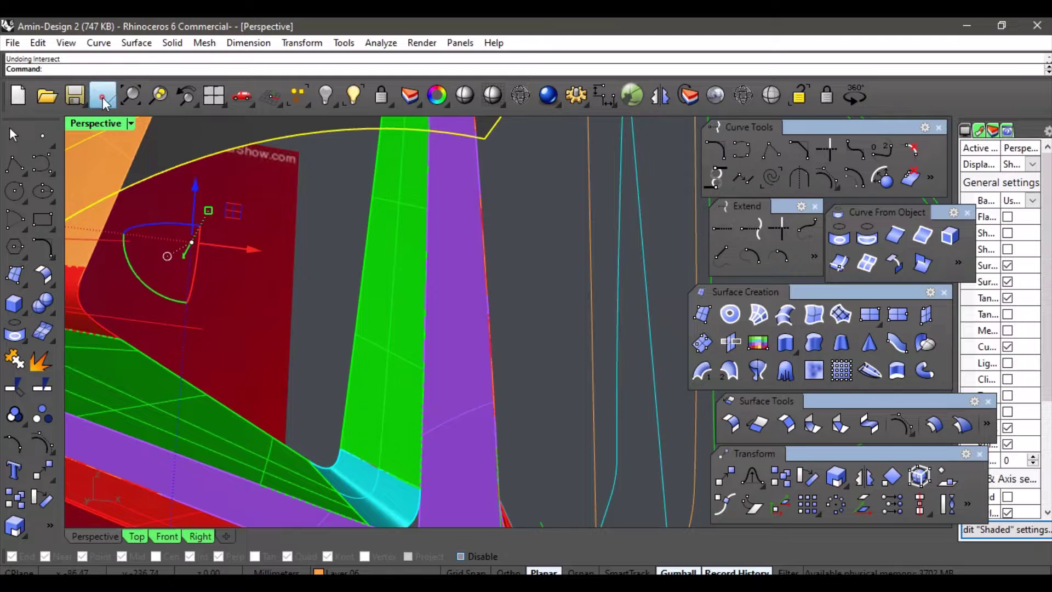
pyautogui.click(104, 99)
pyautogui.click(104, 98)
pyautogui.click(104, 98)
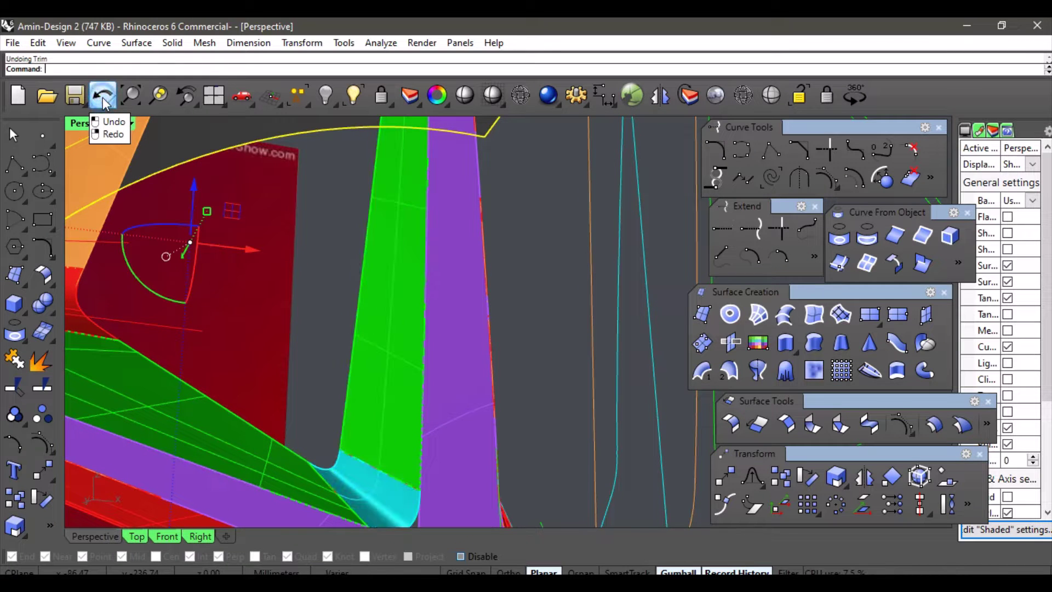
# - Turn off Update Children in the history recording settings
pyautogui.scroll(-5, 535, 282)
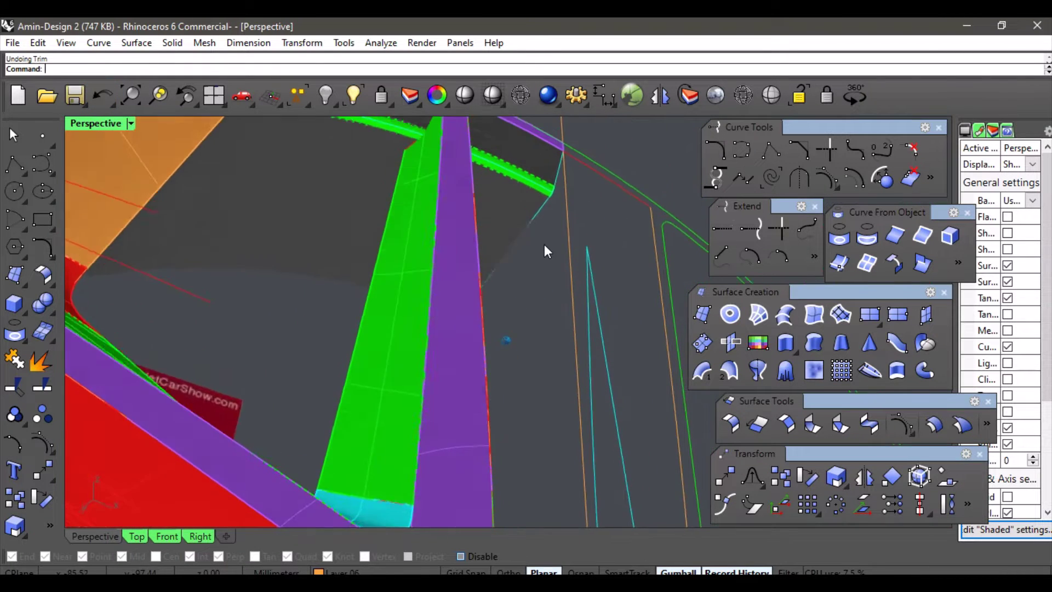
pyautogui.scroll(5, 545, 241)
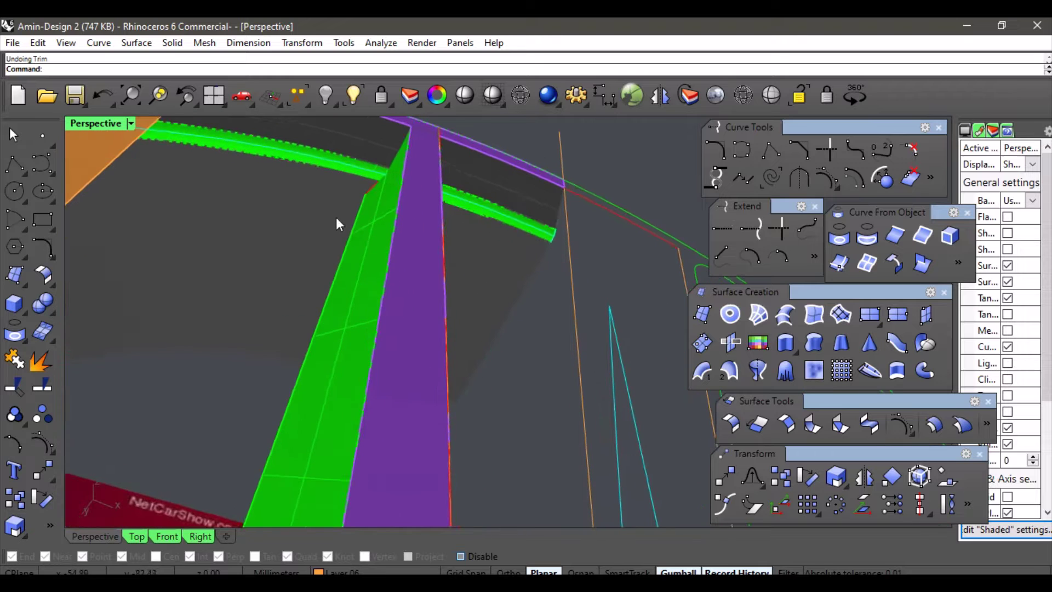
pyautogui.click(328, 209)
pyautogui.click(519, 400)
pyautogui.moveTo(519, 400); pyautogui.dragTo(498, 416, button='right')
pyautogui.rightClick(737, 572)
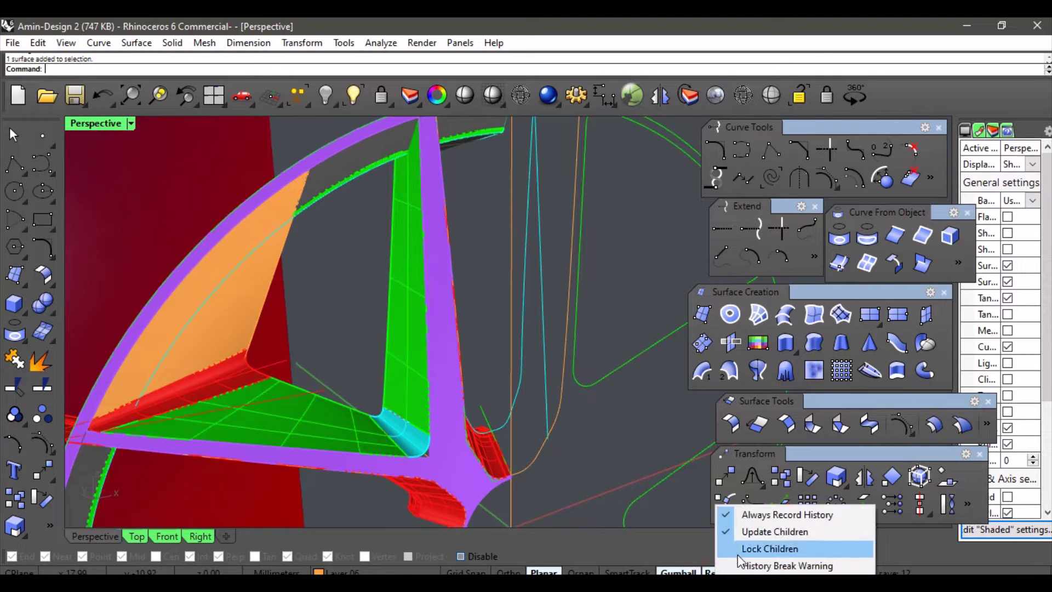
pyautogui.click(757, 532)
# - Extract the dark inner rim surface's U-direction isocurve at the lower corner where the green spoke wall meets the rim
pyautogui.scroll(6, 434, 232)
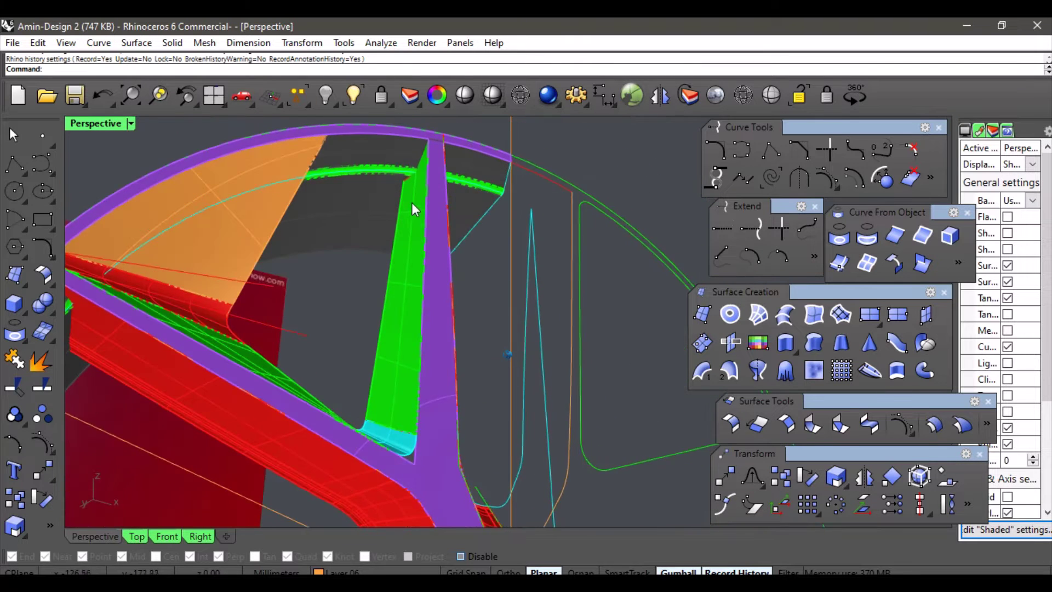
pyautogui.scroll(4, 395, 206)
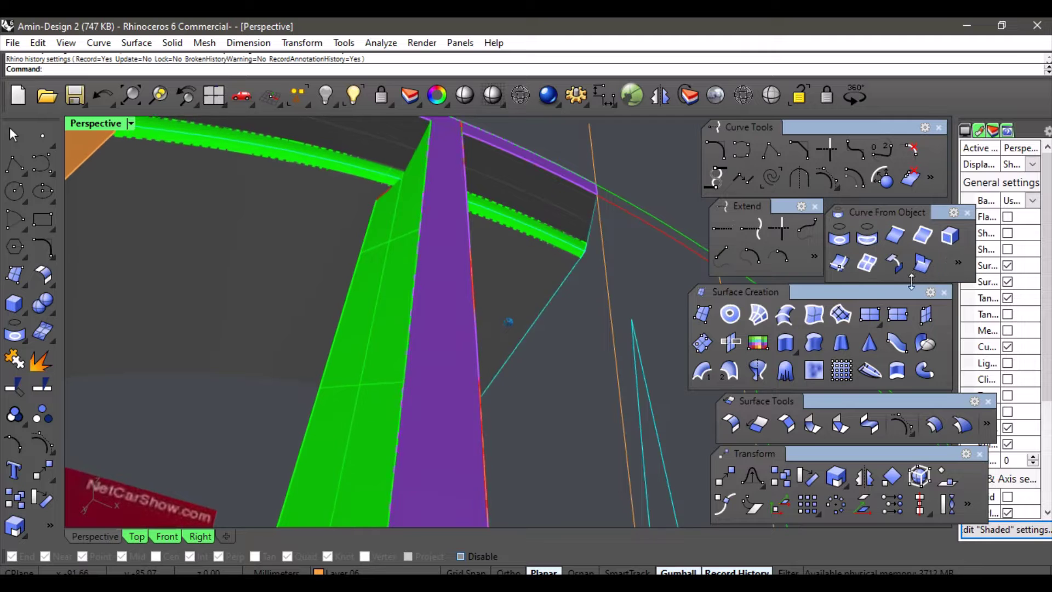
pyautogui.click(840, 265)
pyautogui.click(309, 258)
pyautogui.scroll(5, 340, 230)
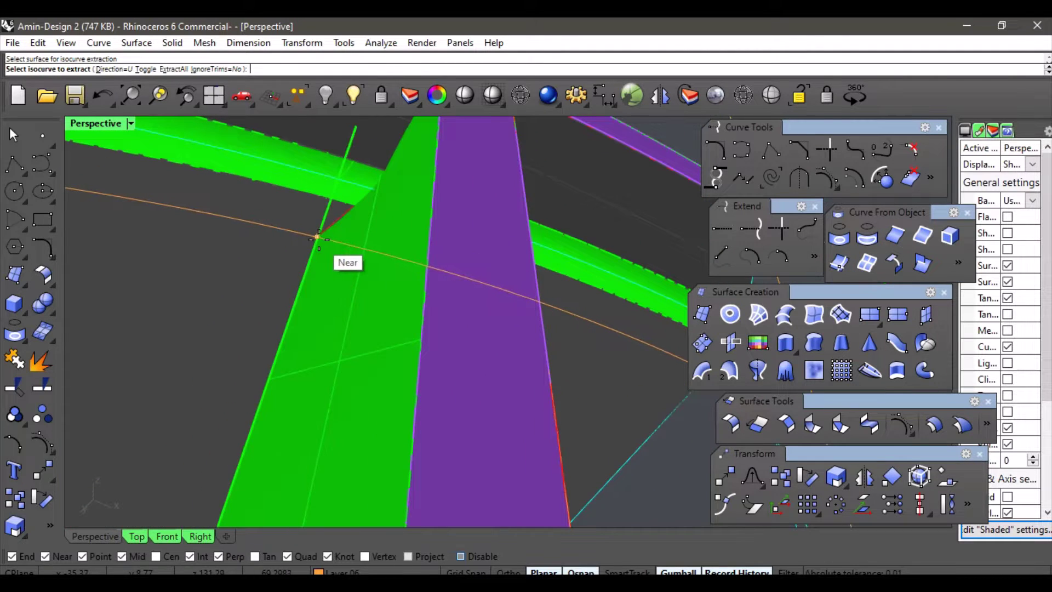
pyautogui.click(319, 237)
pyautogui.press('Return')
pyautogui.moveTo(331, 254); pyautogui.dragTo(495, 286, button='right')
pyautogui.click(626, 474)
pyautogui.moveTo(626, 474); pyautogui.dragTo(397, 269, button='right')
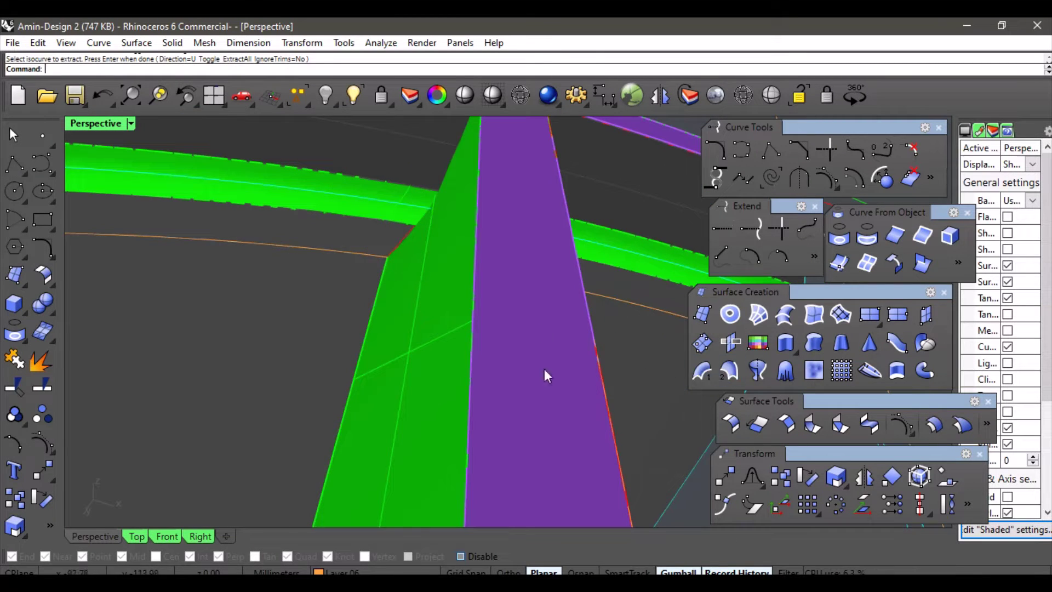
# - Split the dark inner rim surface along the new isocurve and select a resulting piece to check the division
pyautogui.click(42, 390)
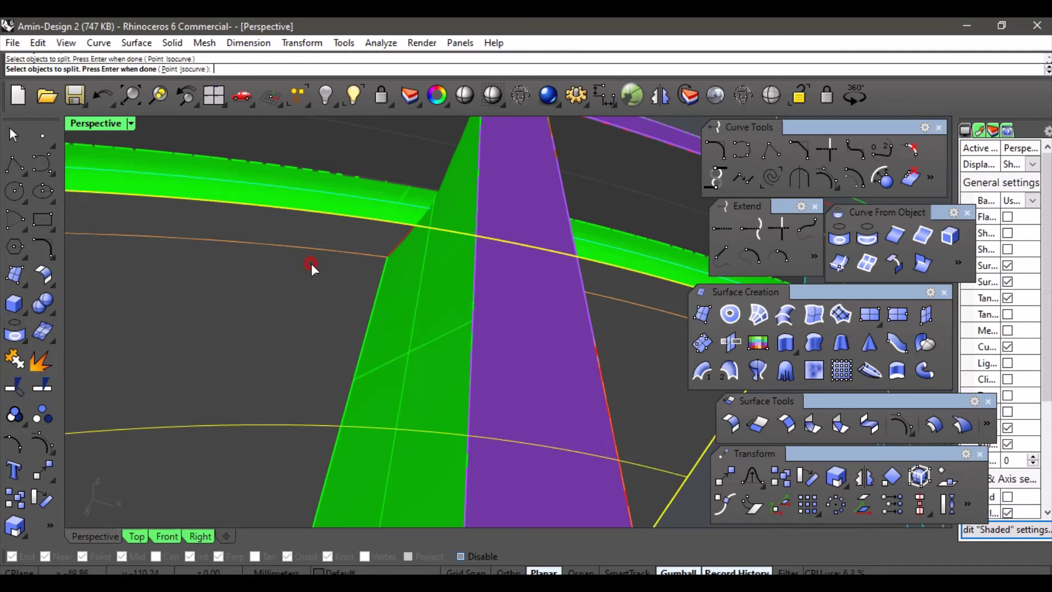
pyautogui.rightClick(347, 278)
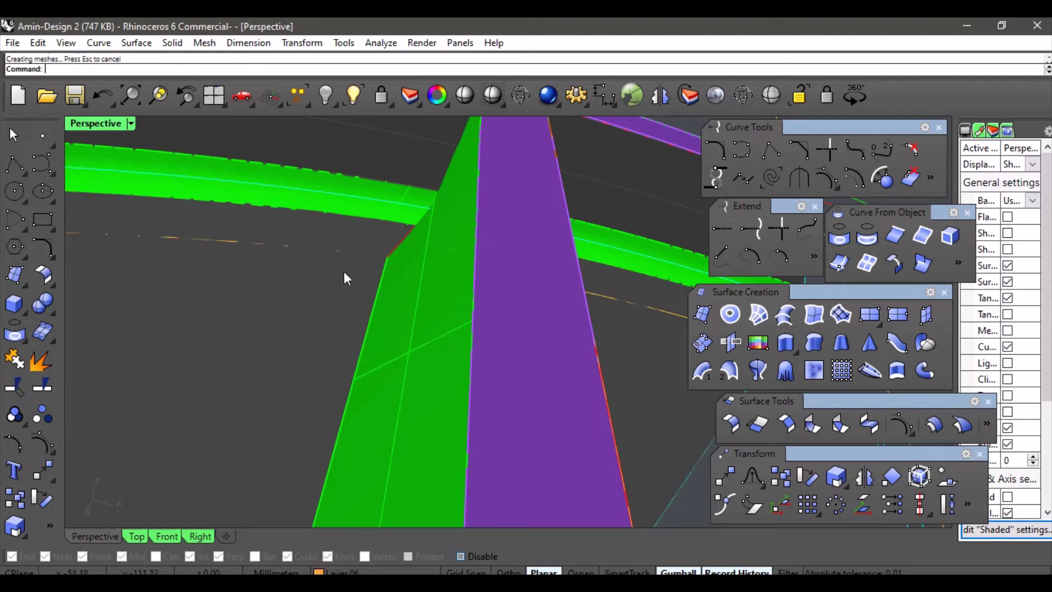
pyautogui.click(349, 232)
pyautogui.keyDown('ctrl'); pyautogui.moveTo(348, 232); pyautogui.dragTo(598, 423, button='right'); pyautogui.keyUp('ctrl')
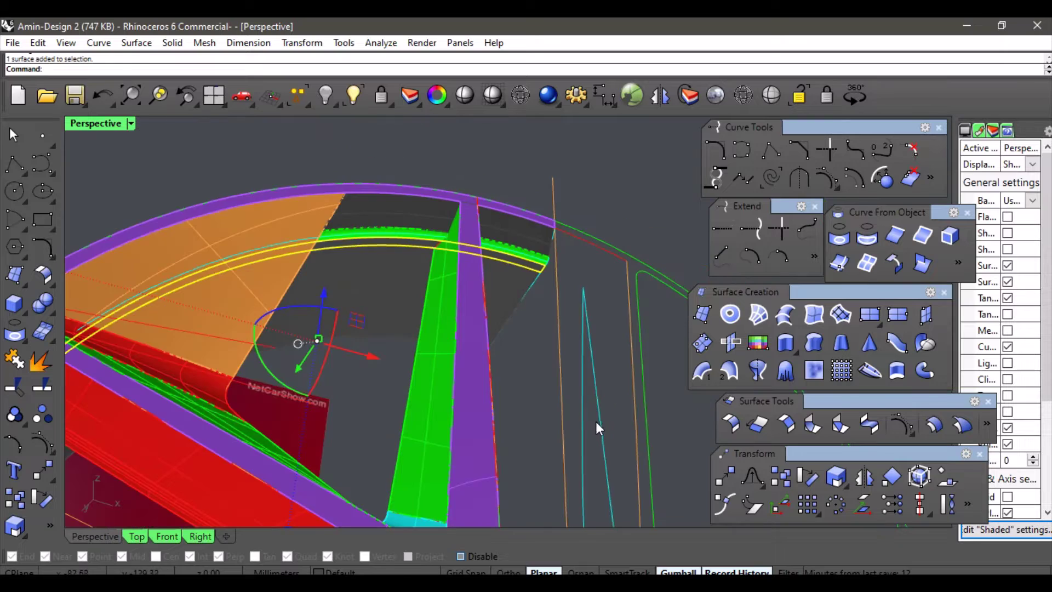
pyautogui.moveTo(612, 340); pyautogui.dragTo(449, 365, button='right')
pyautogui.scroll(5, 472, 375)
pyautogui.scroll(-6, 478, 231)
pyautogui.scroll(-3, 448, 366)
pyautogui.scroll(-5, 436, 307)
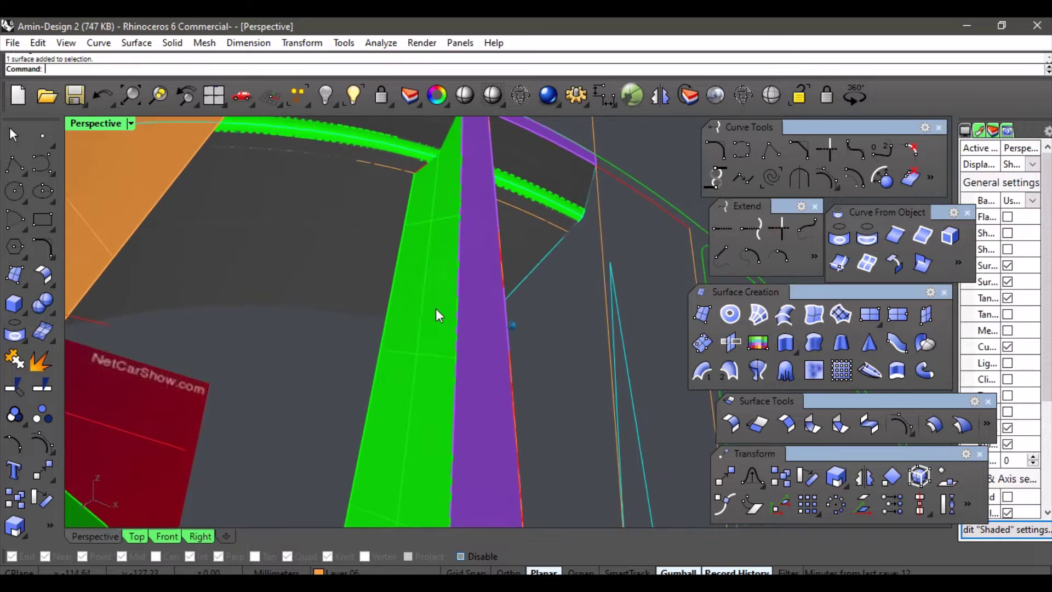
# - Trim away the part of the green spoke wall projecting past the rim, using the dark rim surfaces and green blend strip as cutters
pyautogui.scroll(5, 436, 308)
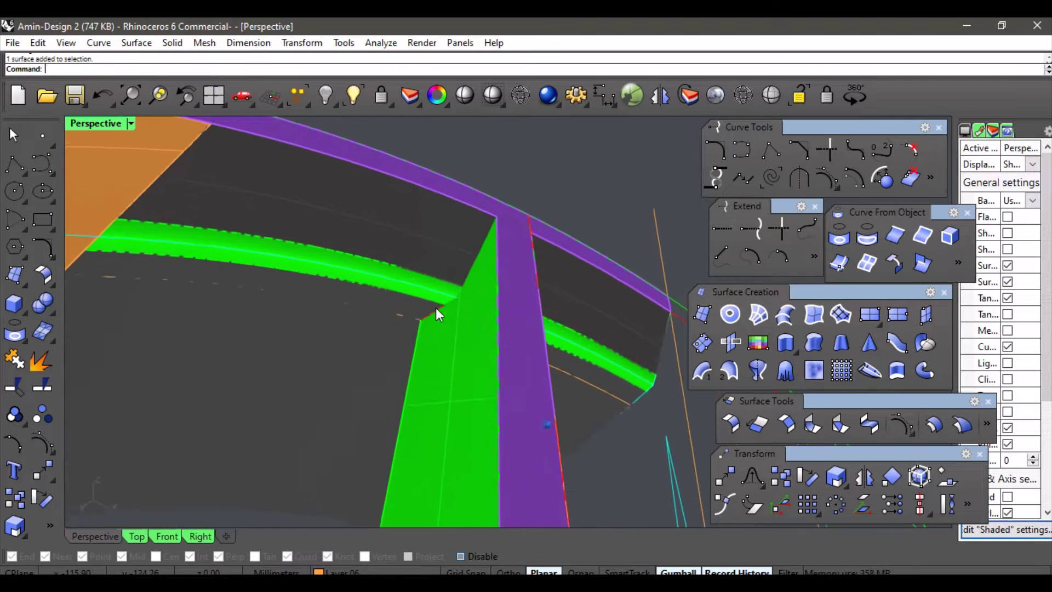
pyautogui.scroll(2, 436, 307)
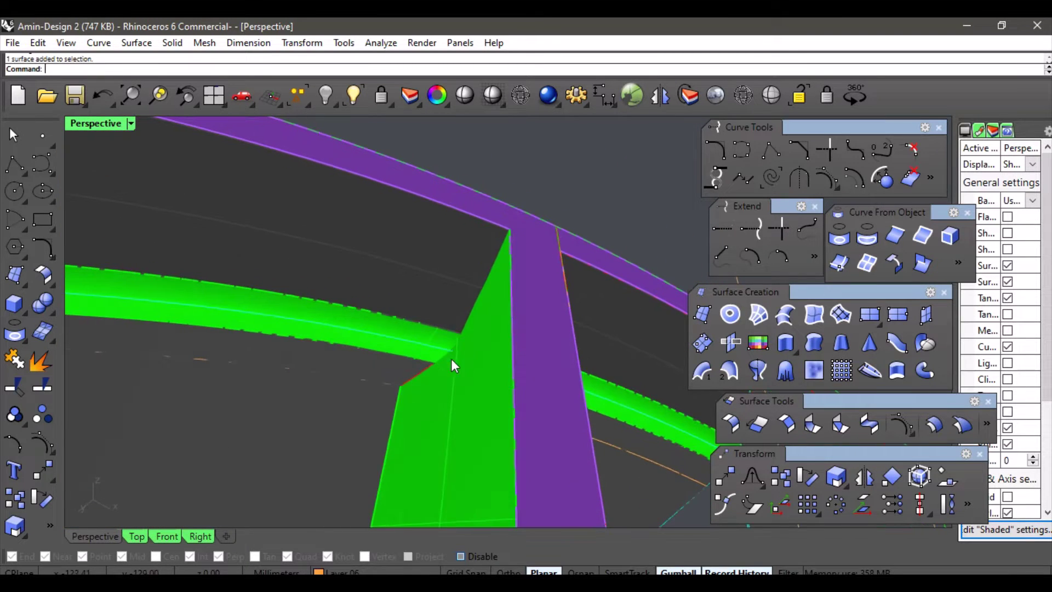
pyautogui.click(452, 379)
pyautogui.click(566, 166)
pyautogui.moveTo(491, 263); pyautogui.dragTo(12, 387, button='right')
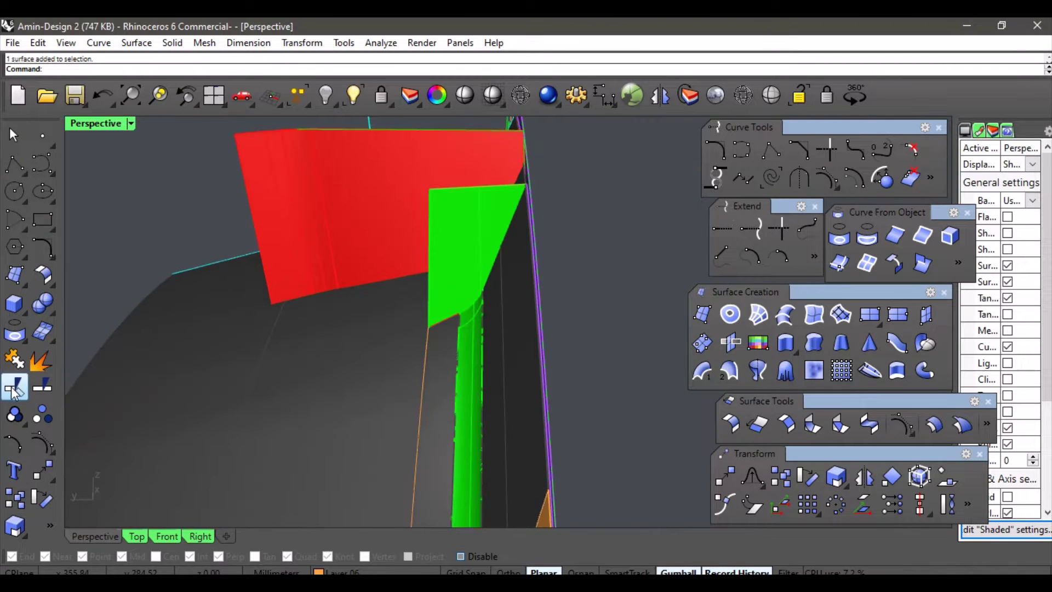
pyautogui.click(498, 297)
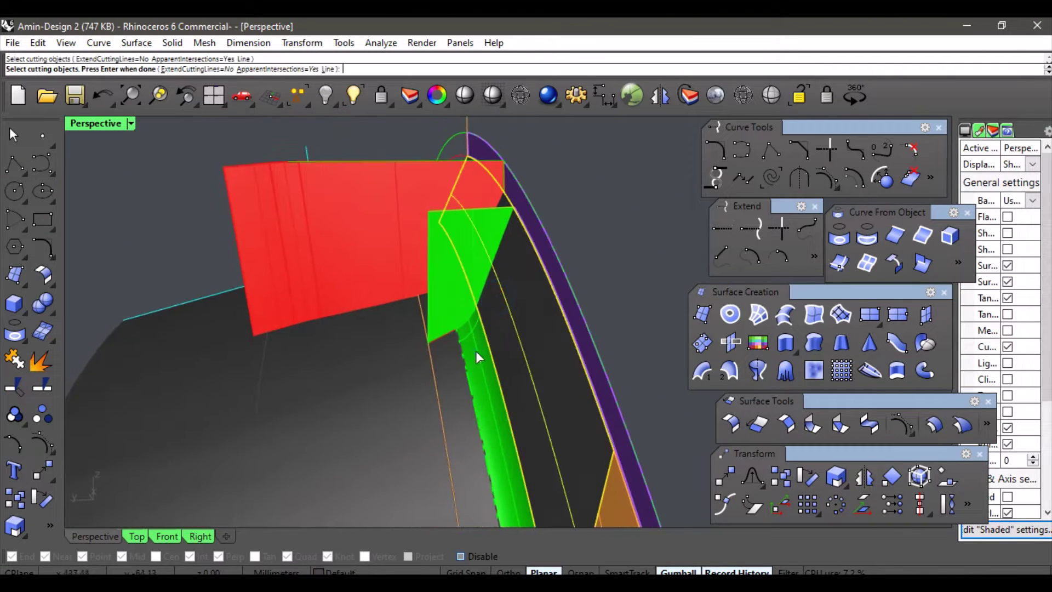
pyautogui.click(449, 365)
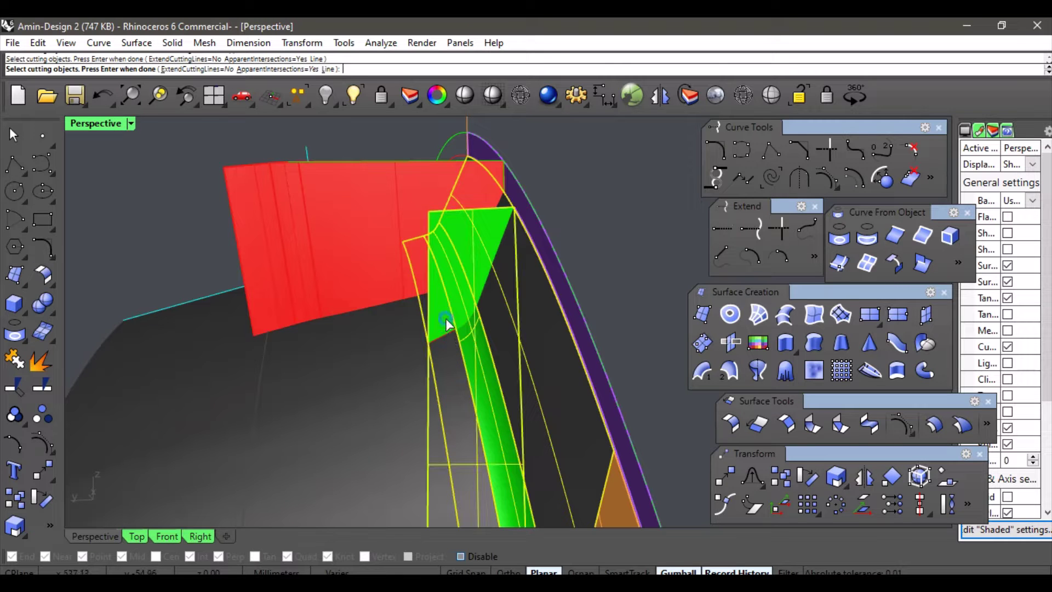
pyautogui.click(456, 232)
pyautogui.press('Return')
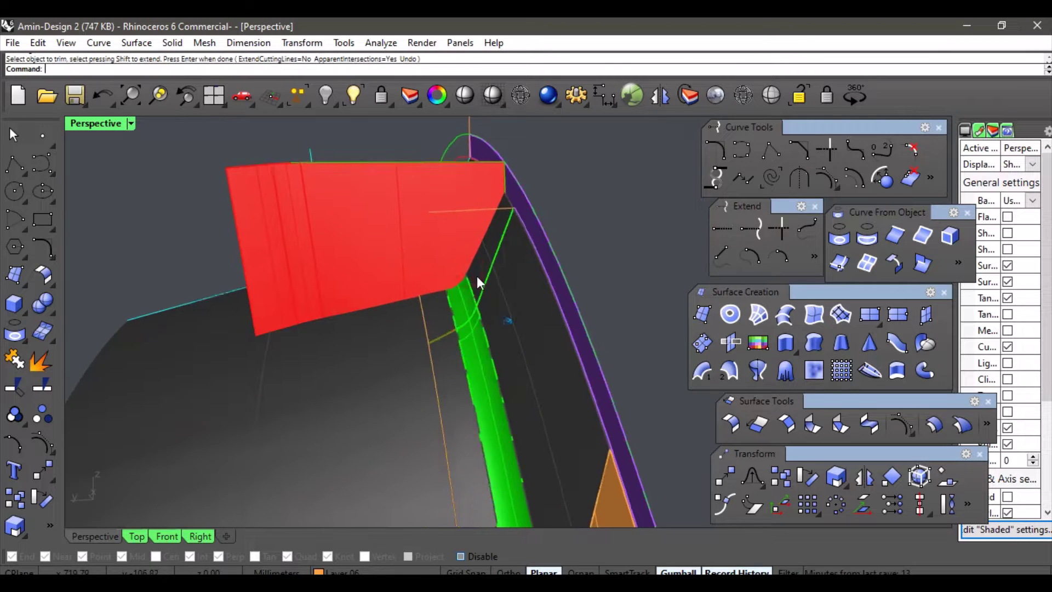
# - Duplicate the trimmed green spoke wall's three rim edges and join them into one open curve
pyautogui.moveTo(477, 275); pyautogui.dragTo(515, 448, button='right')
pyautogui.scroll(10, 515, 448)
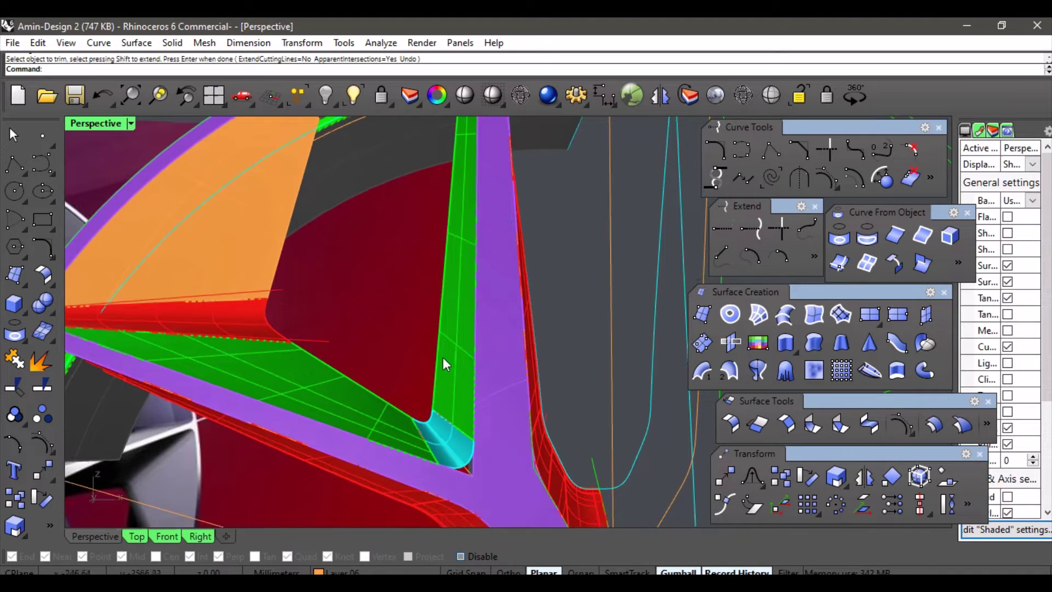
pyautogui.scroll(4, 443, 357)
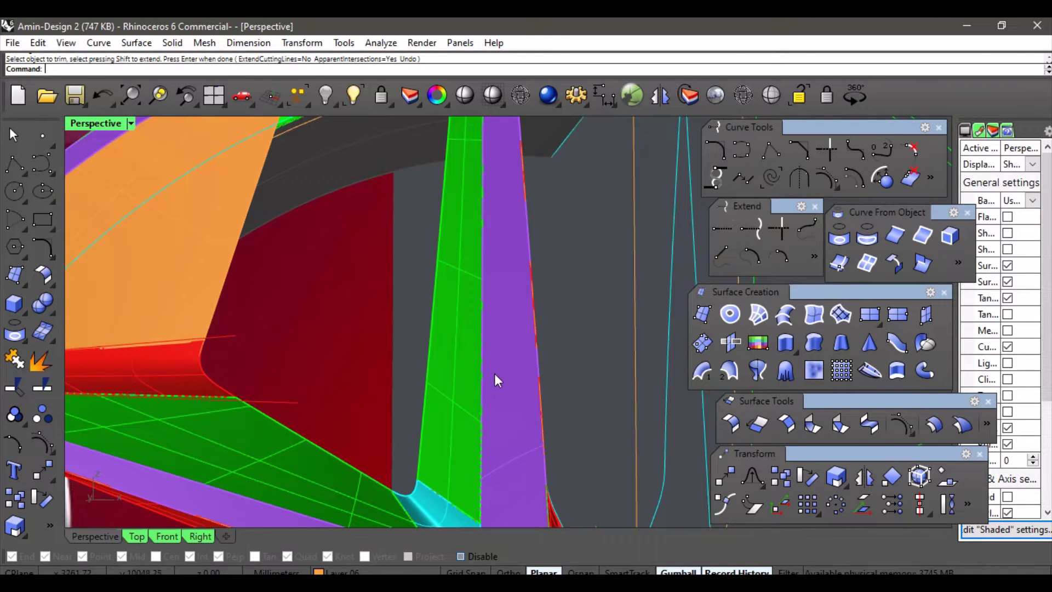
pyautogui.scroll(-8, 495, 385)
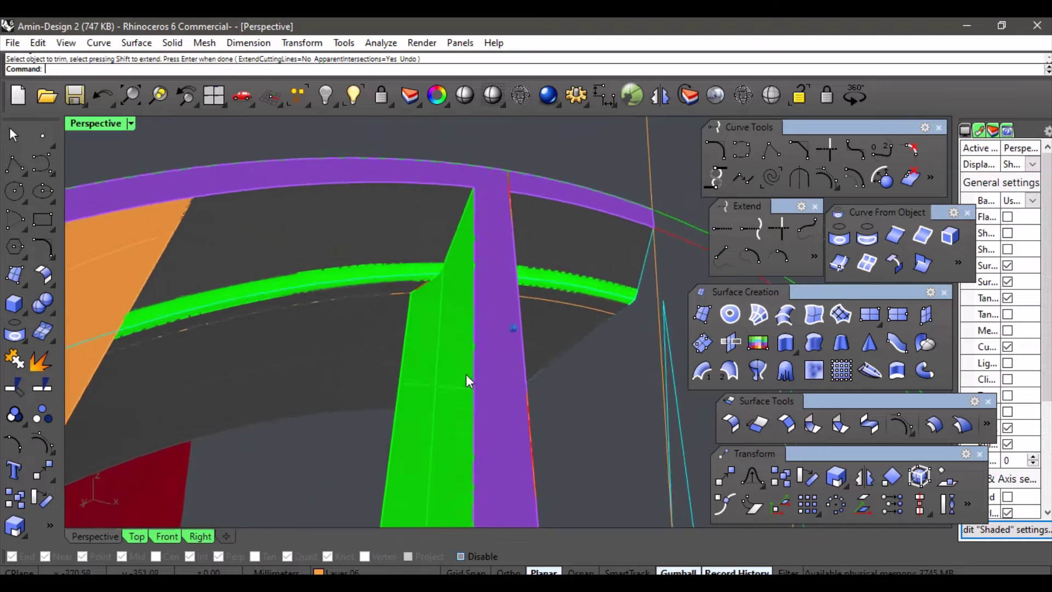
pyautogui.scroll(6, 468, 379)
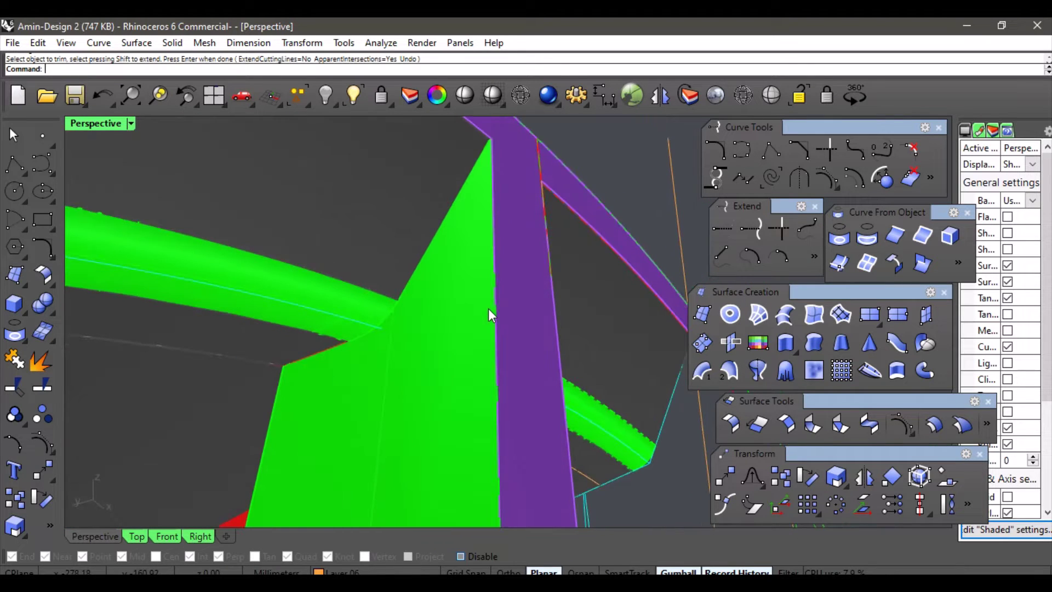
pyautogui.moveTo(490, 301); pyautogui.dragTo(475, 270, button='right')
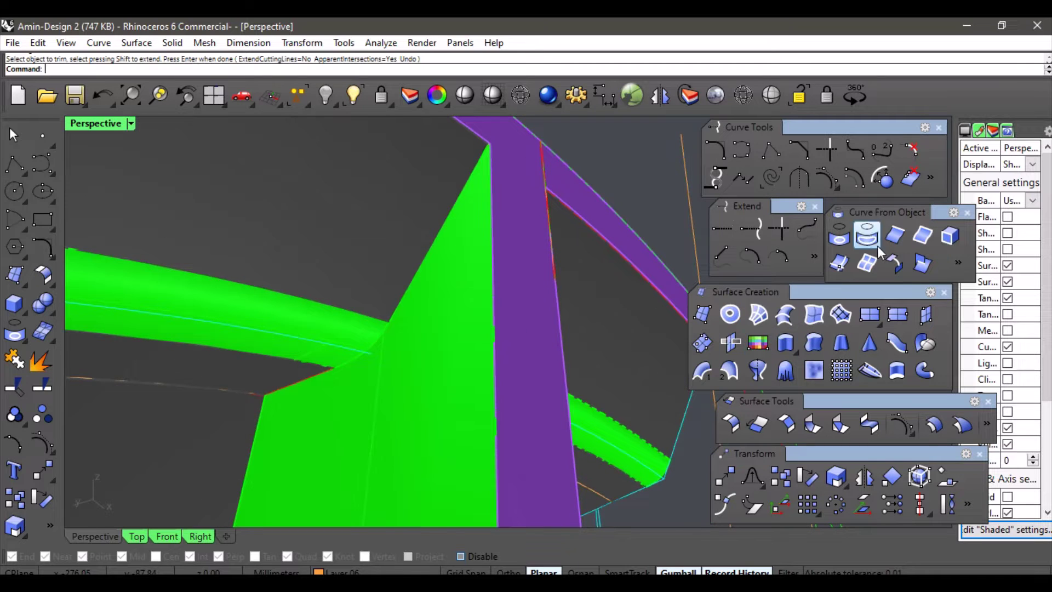
pyautogui.click(895, 234)
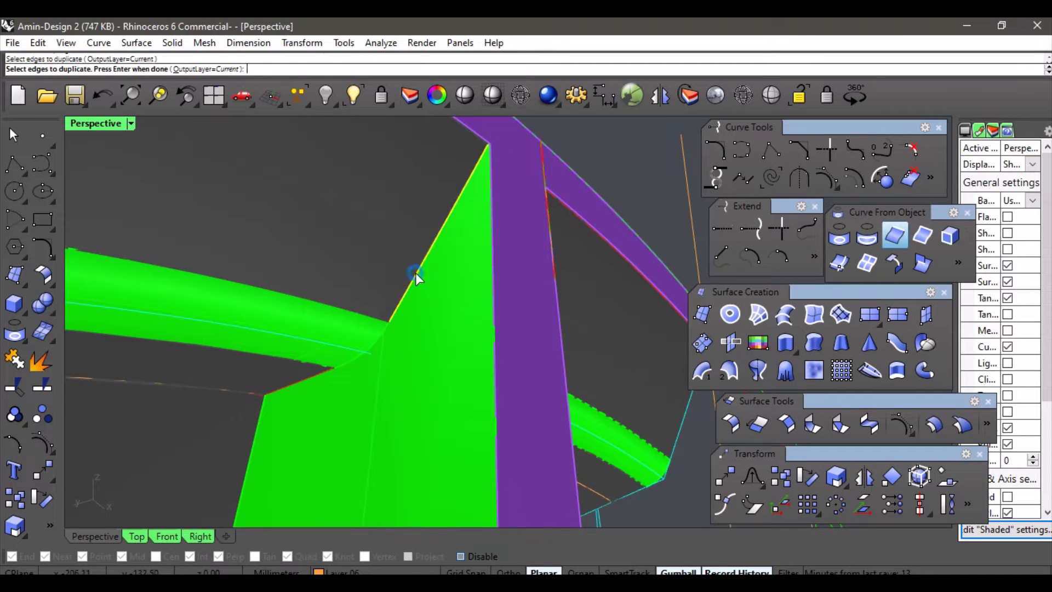
pyautogui.click(312, 382)
pyautogui.press('Return')
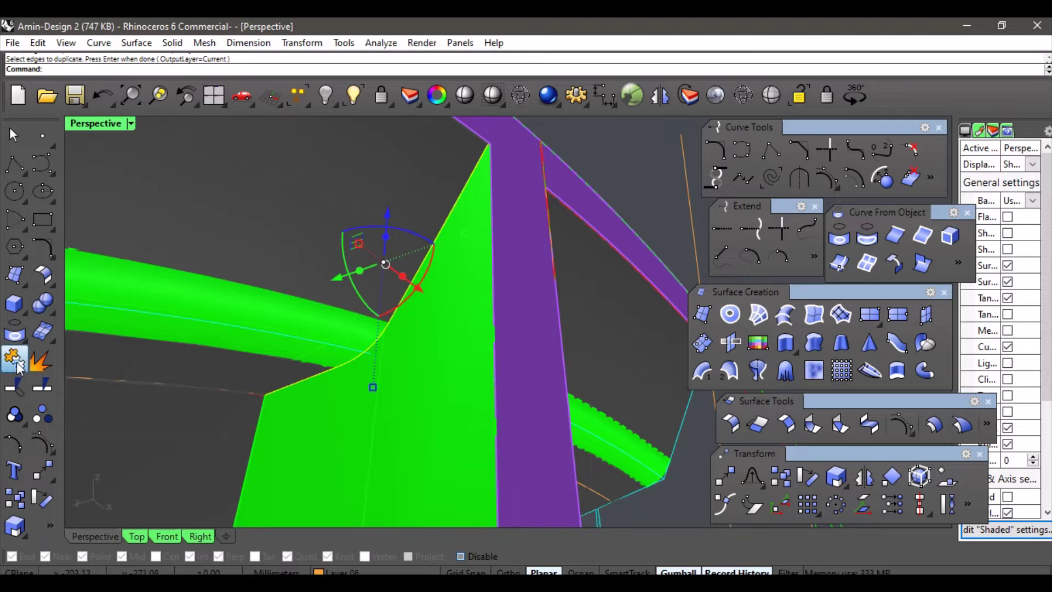
pyautogui.moveTo(627, 169); pyautogui.dragTo(563, 408, button='right')
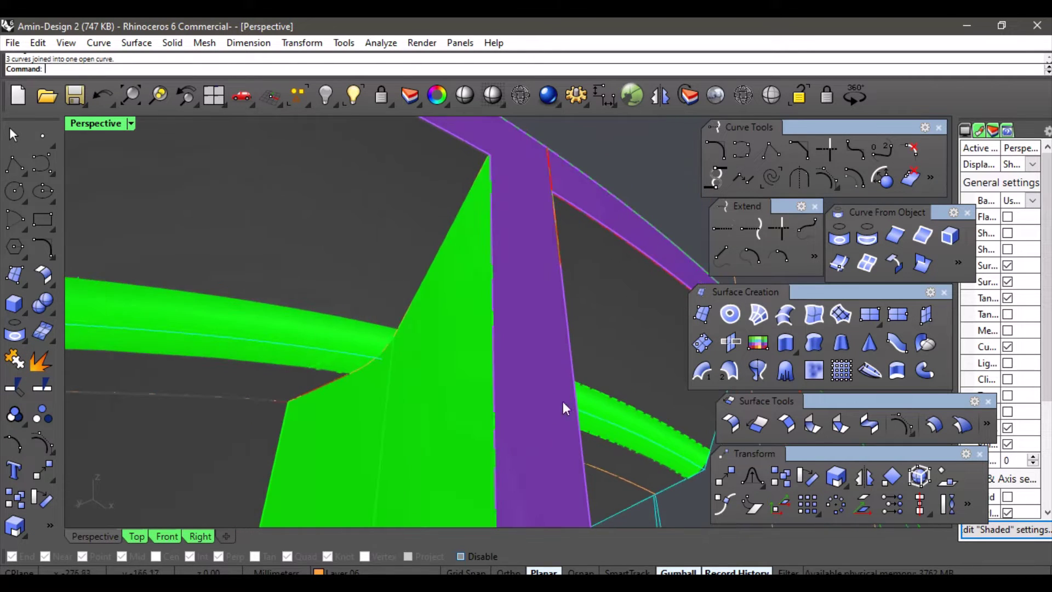
# - Start a round pipe along the joined rim-edge curve of the green spoke wall, with a start radius of about 0.28 mm at the lower corner
pyautogui.click(465, 207)
pyautogui.click(504, 244)
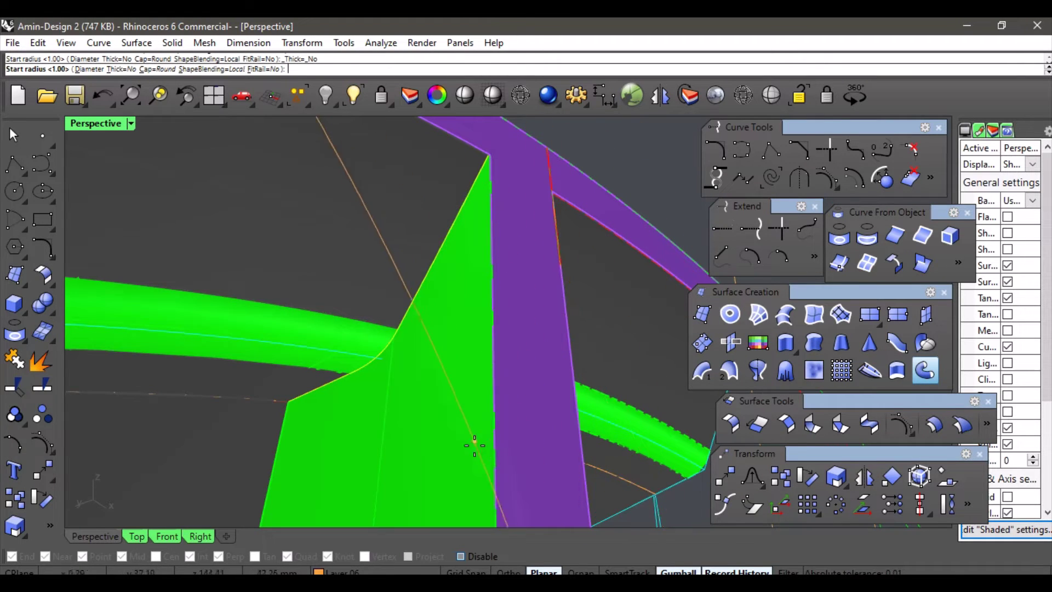
pyautogui.moveTo(475, 445); pyautogui.dragTo(399, 372, button='right')
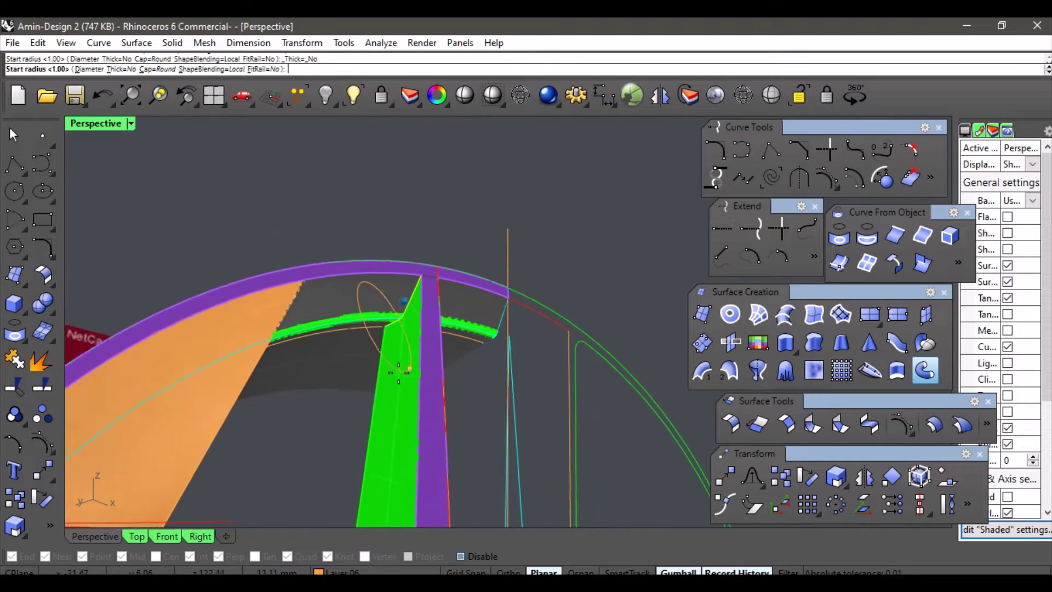
pyautogui.scroll(10, 399, 372)
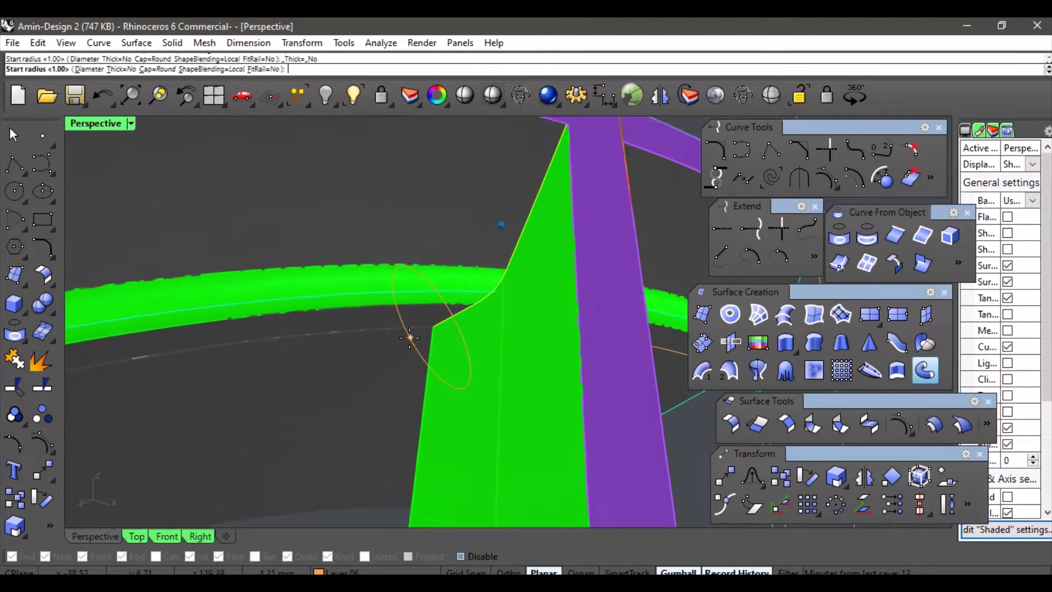
pyautogui.scroll(5, 410, 338)
pyautogui.moveTo(456, 331)
pyautogui.mouseDown(button='right')
pyautogui.moveTo(501, 321)
pyautogui.moveTo(467, 326)
pyautogui.moveTo(462, 339)
pyautogui.mouseUp(button='right')
pyautogui.scroll(-7, 461, 338)
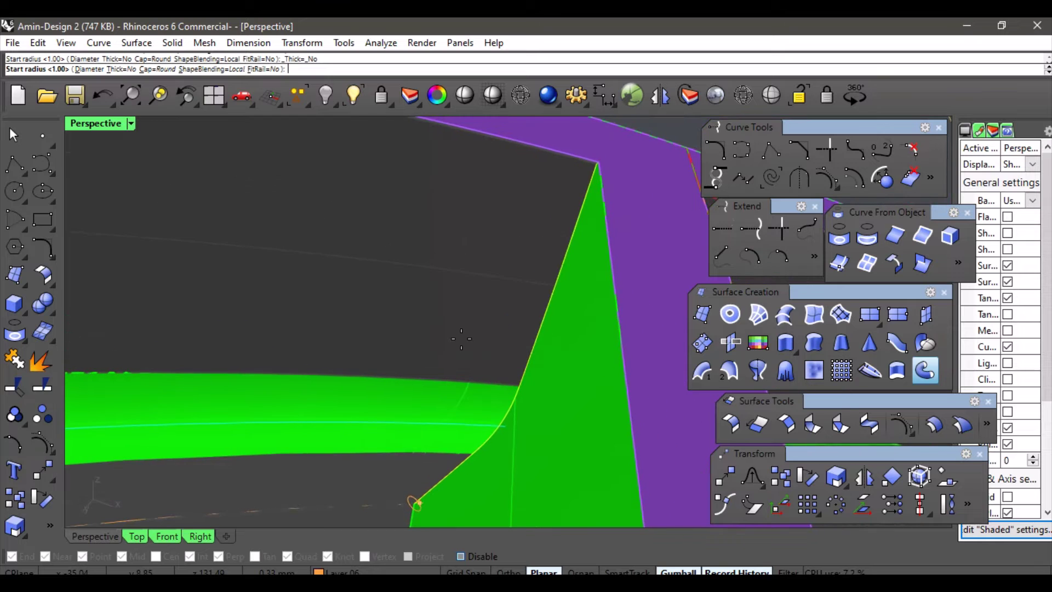
pyautogui.moveTo(461, 339); pyautogui.dragTo(462, 338, button='right')
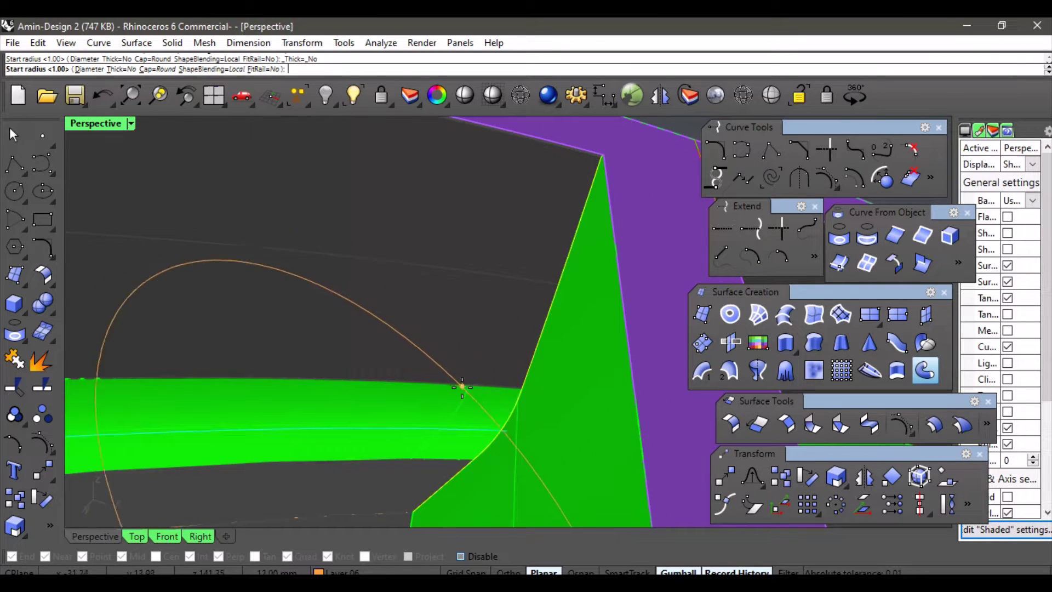
pyautogui.moveTo(460, 383); pyautogui.dragTo(458, 385, button='right')
pyautogui.moveTo(423, 441); pyautogui.dragTo(406, 472, button='right')
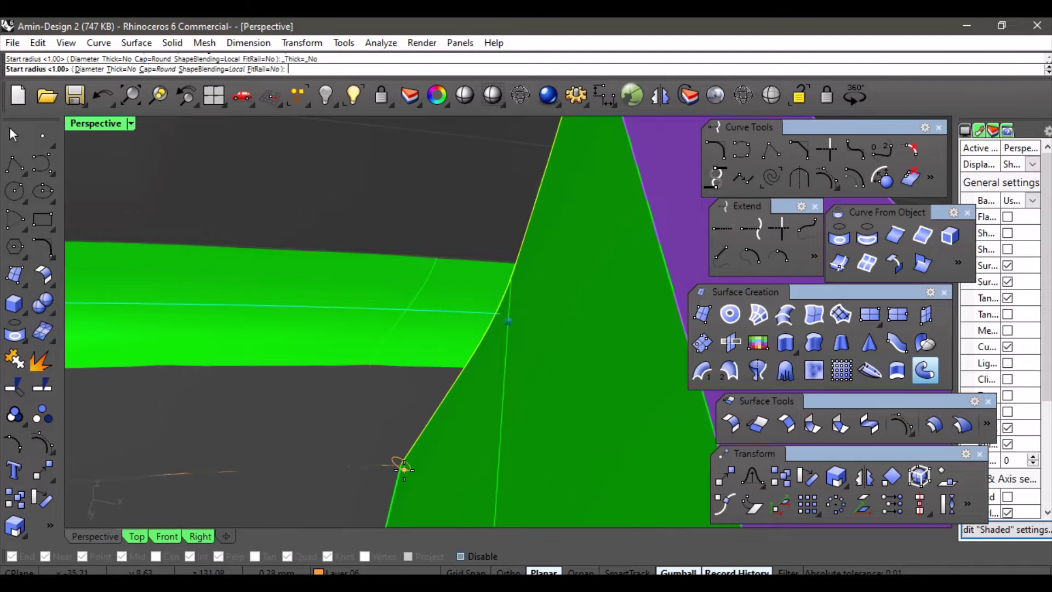
# - Set the pipe's end radius to about 1 mm at the upper rim corner and complete the pipe without intermediate radii
pyautogui.moveTo(515, 312); pyautogui.dragTo(509, 377, button='right')
pyautogui.moveTo(581, 226)
pyautogui.mouseDown(button='right')
pyautogui.moveTo(588, 179)
pyautogui.moveTo(592, 211)
pyautogui.mouseUp(button='right')
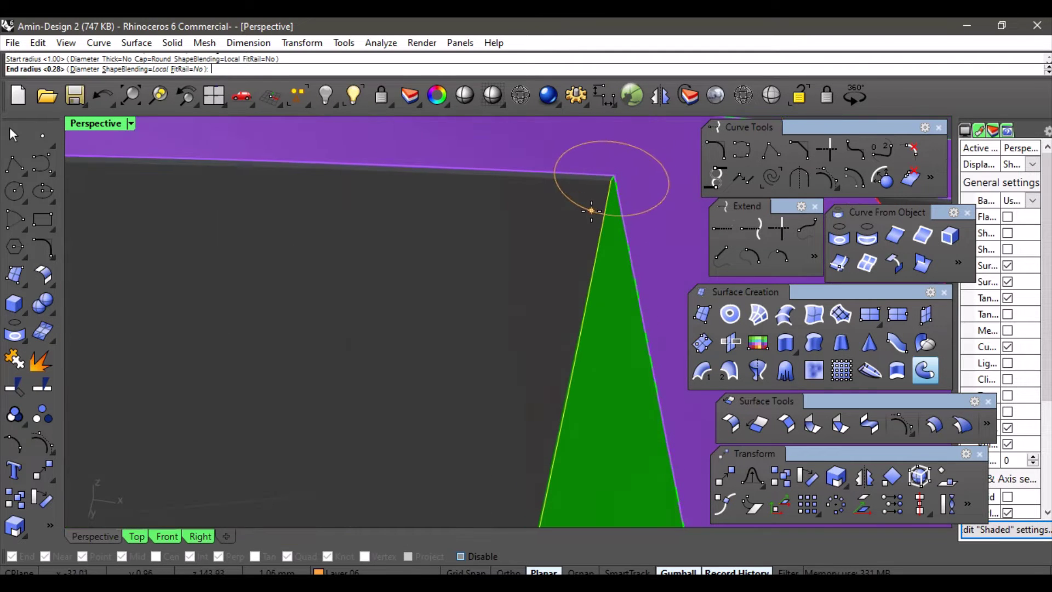
pyautogui.click(589, 204)
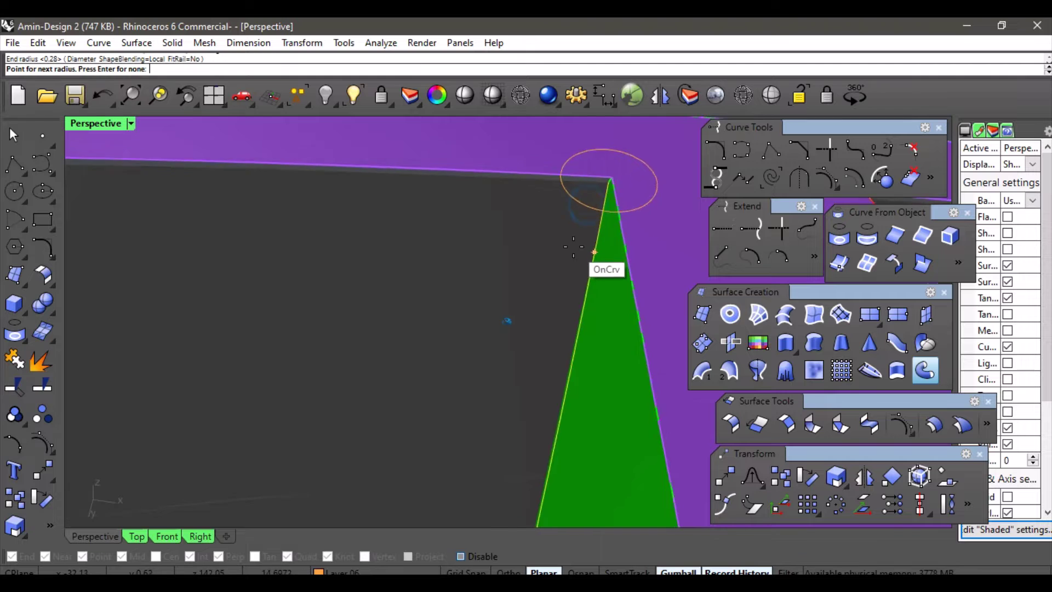
pyautogui.moveTo(591, 254); pyautogui.dragTo(487, 387, button='right')
pyautogui.press('Return')
# - Split the dark rim surfaces, the green blend strip and the green spoke wall using the new orange pipe as the cutter
pyautogui.scroll(2, 487, 387)
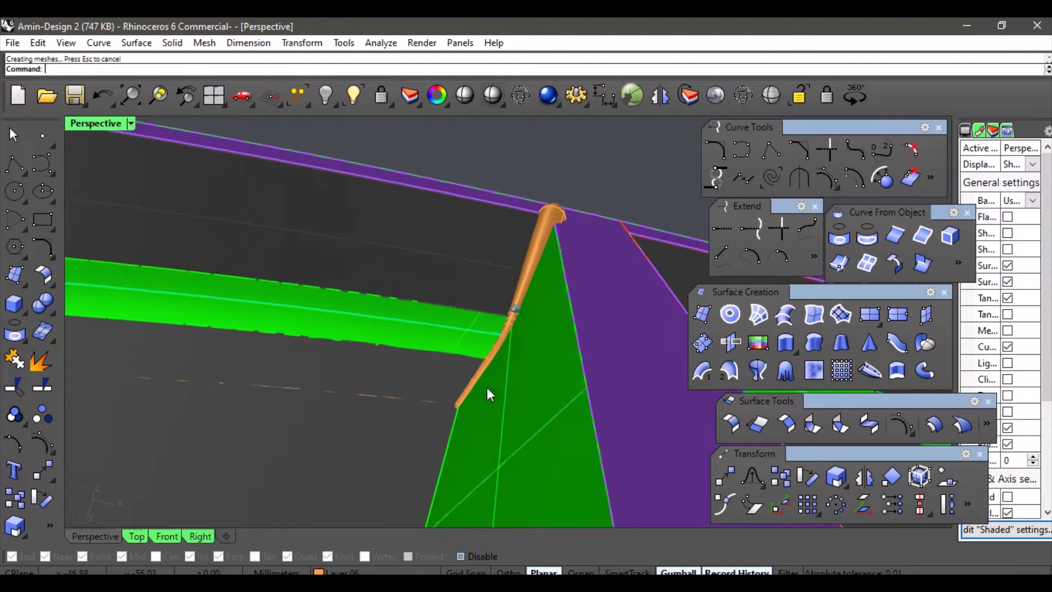
pyautogui.click(52, 391)
pyautogui.scroll(3, 429, 393)
pyautogui.click(421, 406)
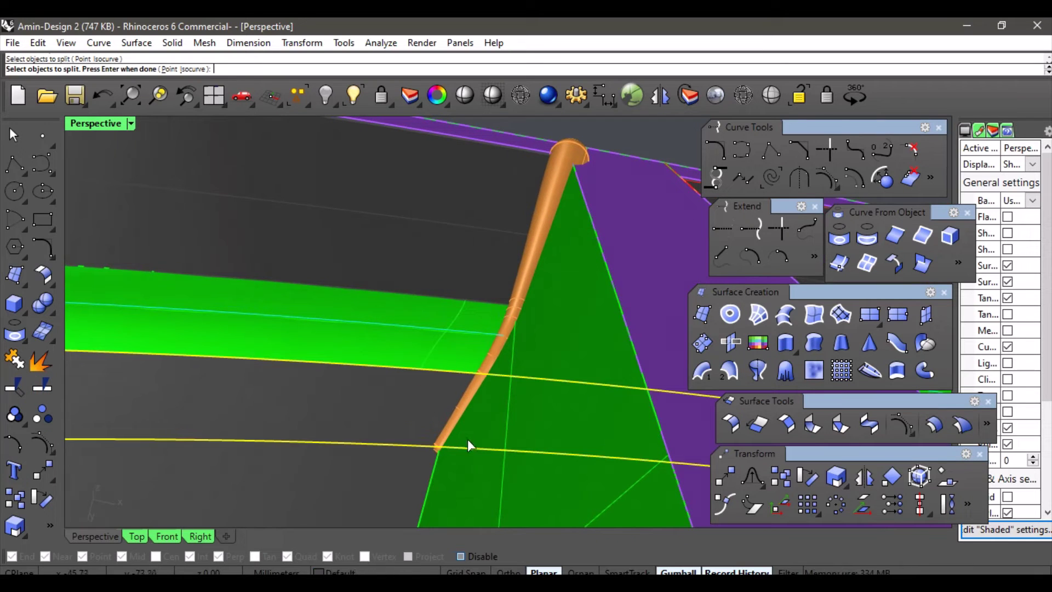
pyautogui.click(476, 464)
pyautogui.click(477, 351)
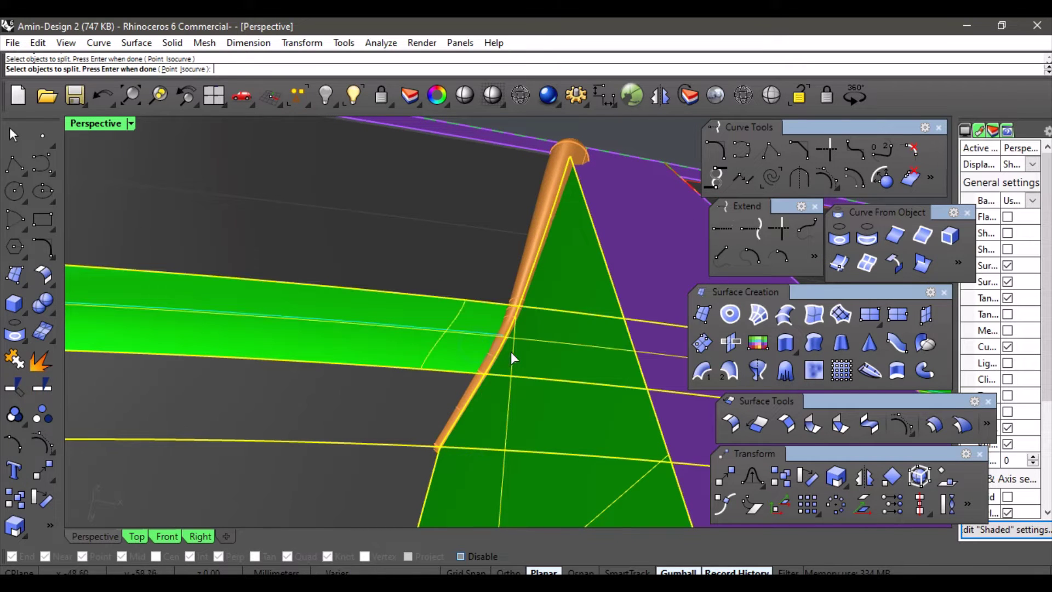
pyautogui.moveTo(530, 282)
pyautogui.mouseDown(button='right')
pyautogui.moveTo(501, 254)
pyautogui.moveTo(543, 233)
pyautogui.moveTo(553, 277)
pyautogui.moveTo(540, 268)
pyautogui.moveTo(541, 296)
pyautogui.mouseUp(button='right')
pyautogui.rightClick(539, 297)
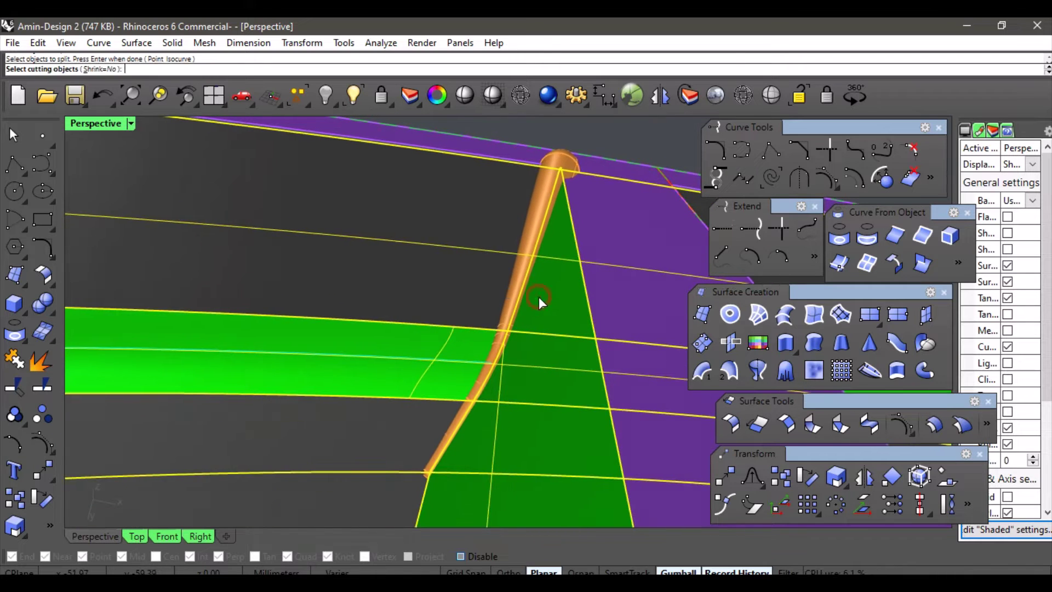
pyautogui.click(530, 236)
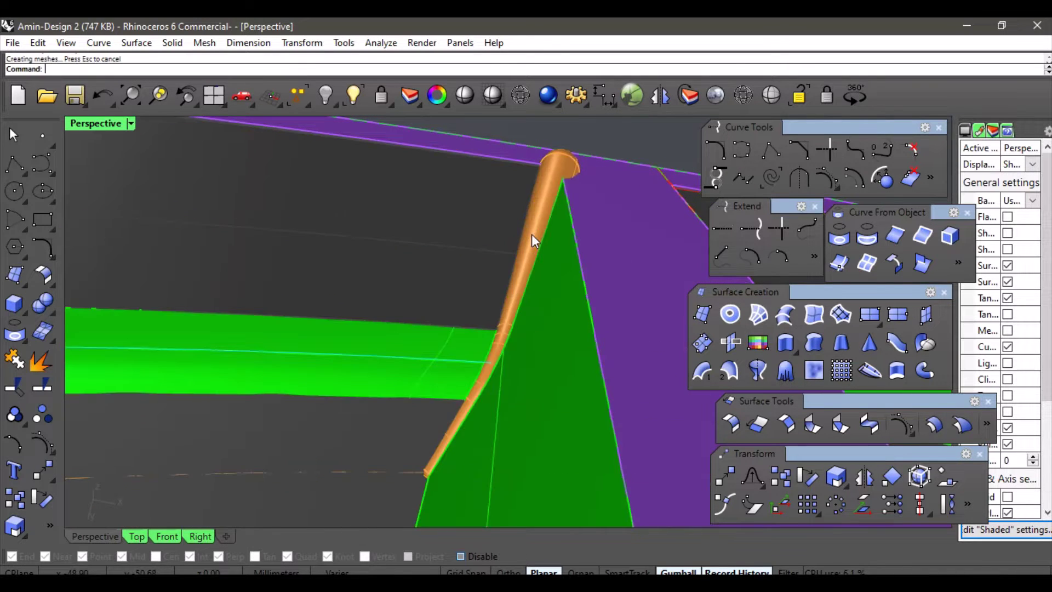
# - Hide the pipe and delete the narrow pieces it cut from the upper dark rim surface and the green spoke wall's edge
pyautogui.click(531, 235)
pyautogui.click(327, 99)
pyautogui.scroll(4, 538, 211)
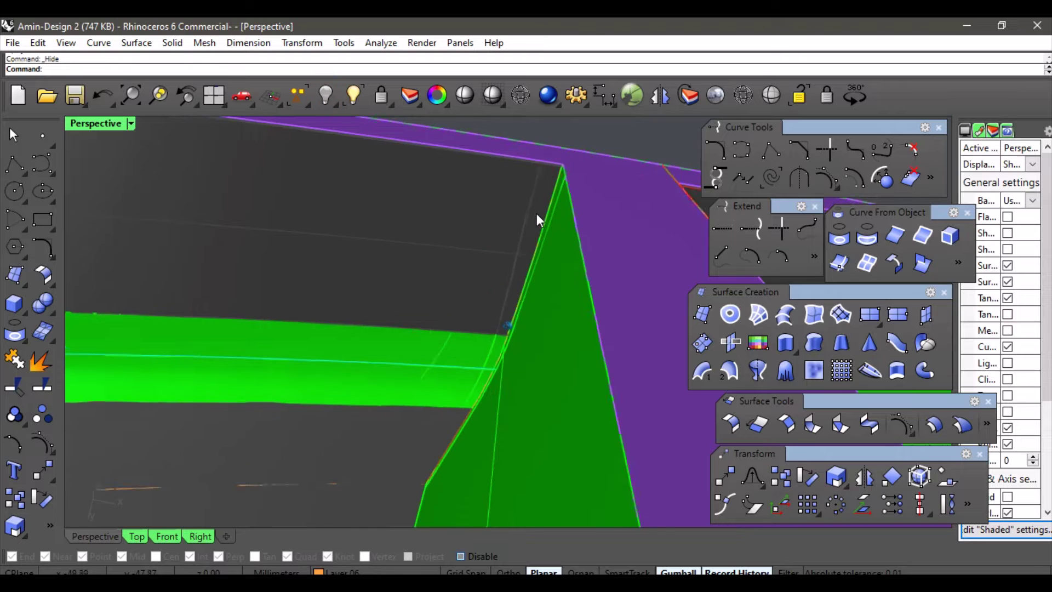
pyautogui.click(554, 202)
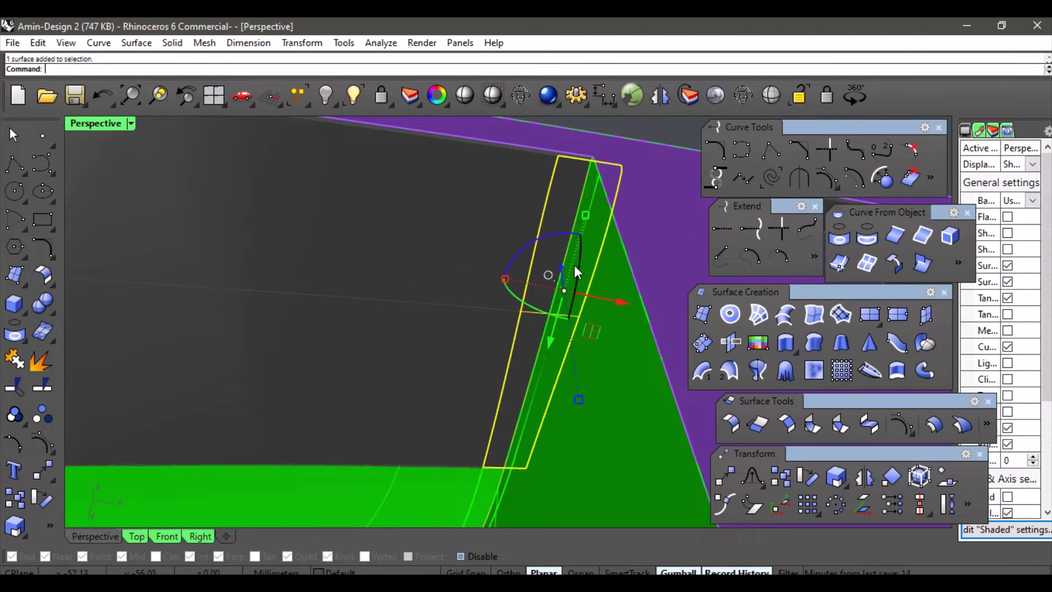
pyautogui.press('Delete')
pyautogui.click(578, 231)
pyautogui.press('Delete')
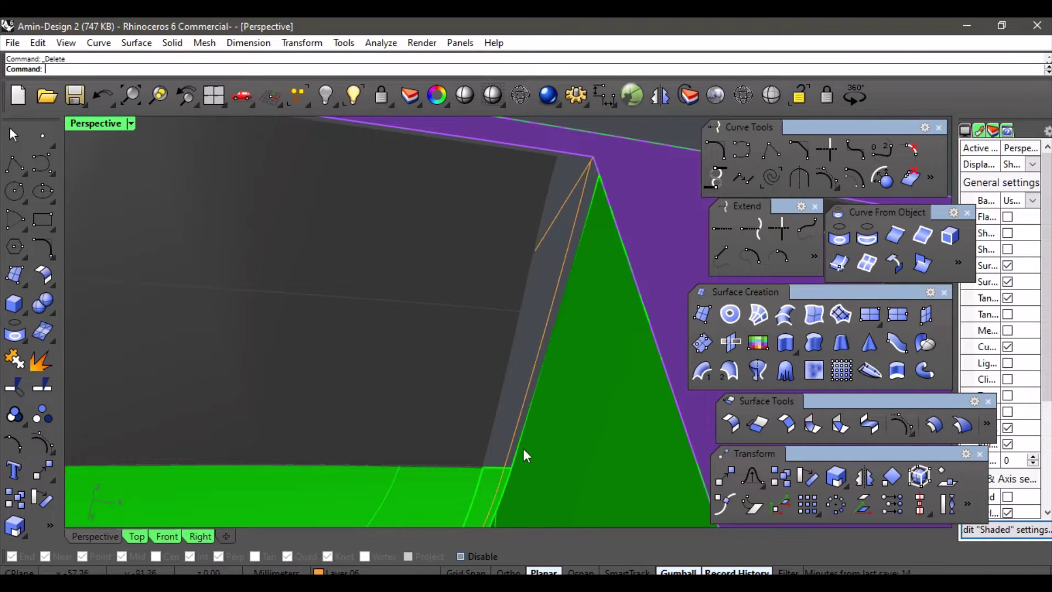
# - Delete the remaining narrow cut pieces of the green blend strip and lower dark rim surface beside the spoke wall
pyautogui.moveTo(525, 421); pyautogui.dragTo(429, 323, button='right')
pyautogui.click(438, 352)
pyautogui.press('Delete')
pyautogui.click(401, 266)
pyautogui.press('Delete')
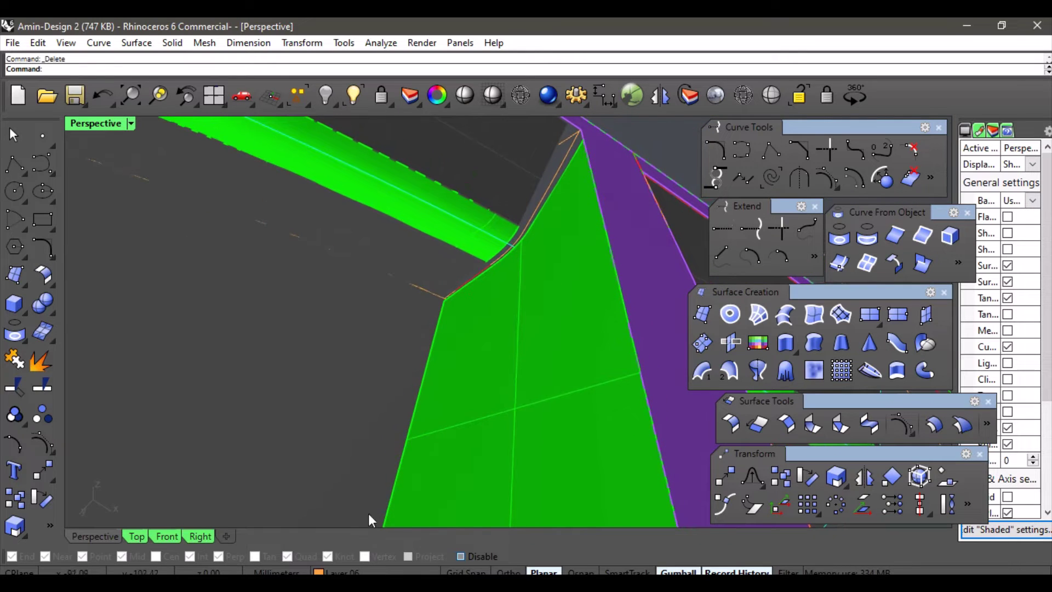
# - Change the Default layer's color to a lighter grey and rearrange the floating tool palettes beside the layer list
pyautogui.click(349, 572)
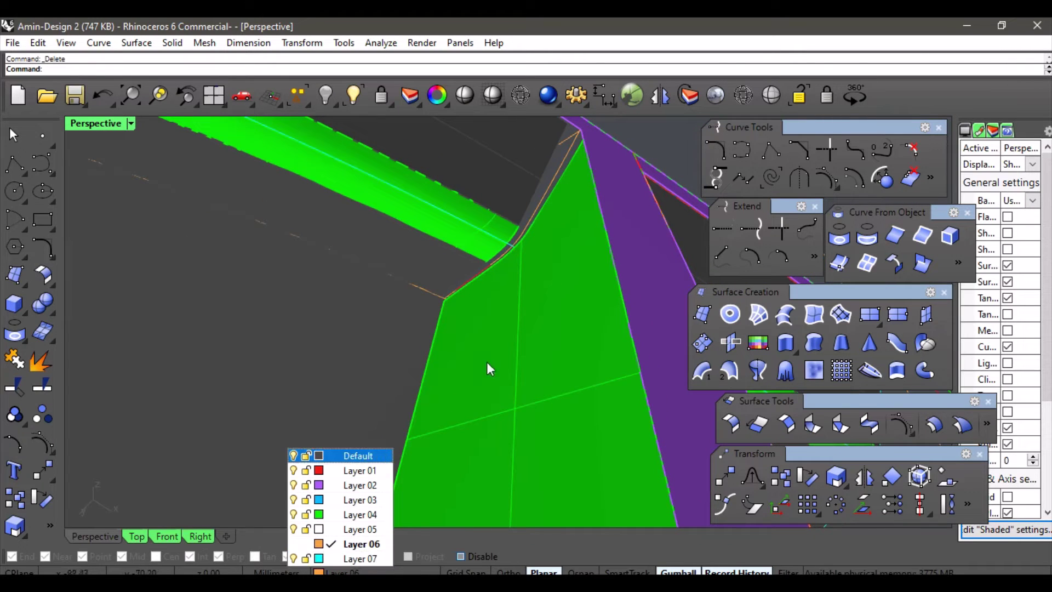
pyautogui.click(669, 163)
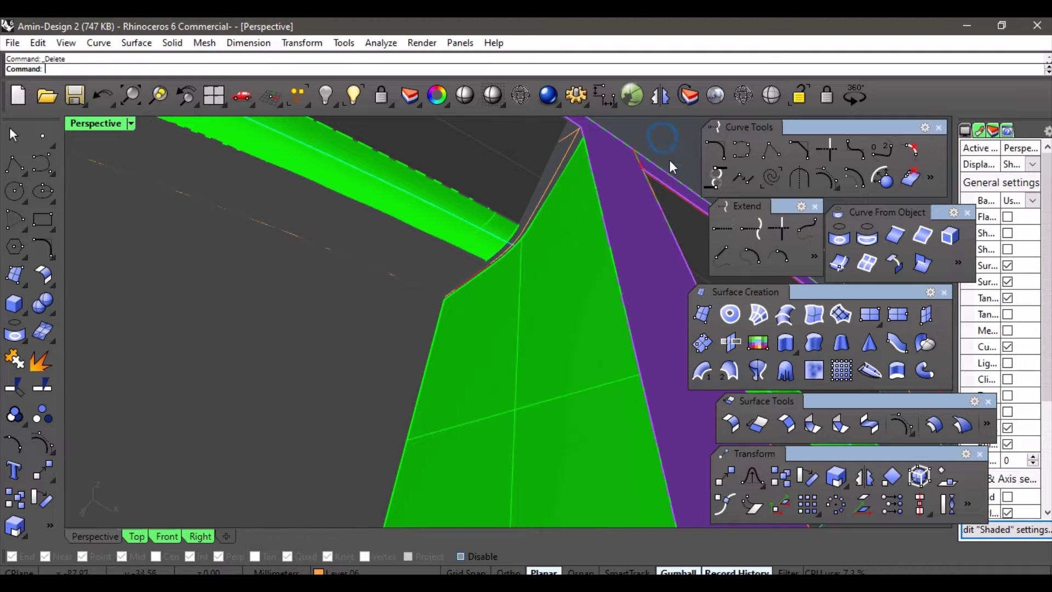
pyautogui.click(994, 131)
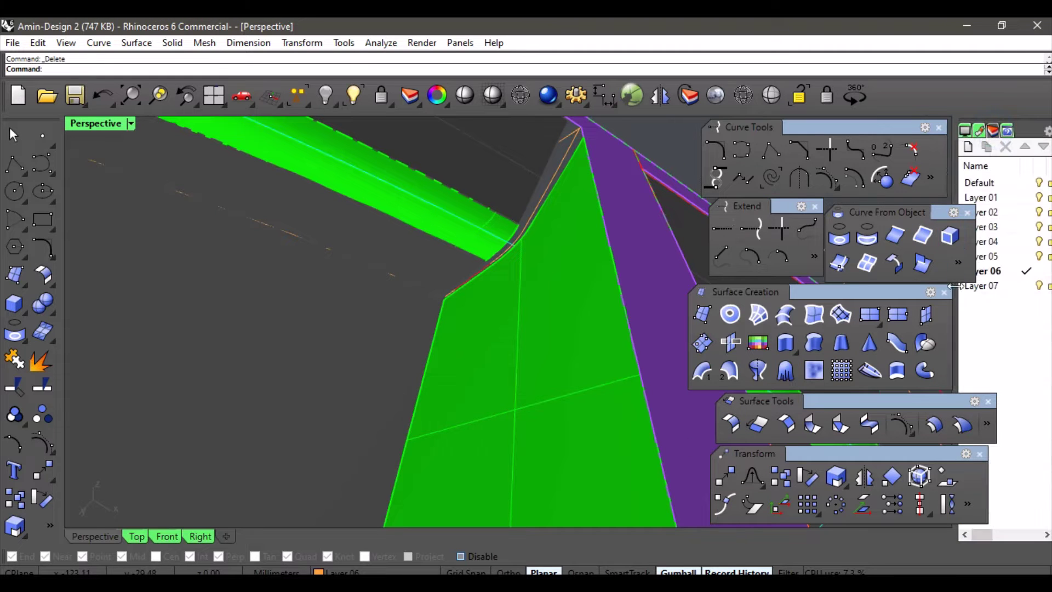
pyautogui.moveTo(941, 212); pyautogui.dragTo(915, 203)
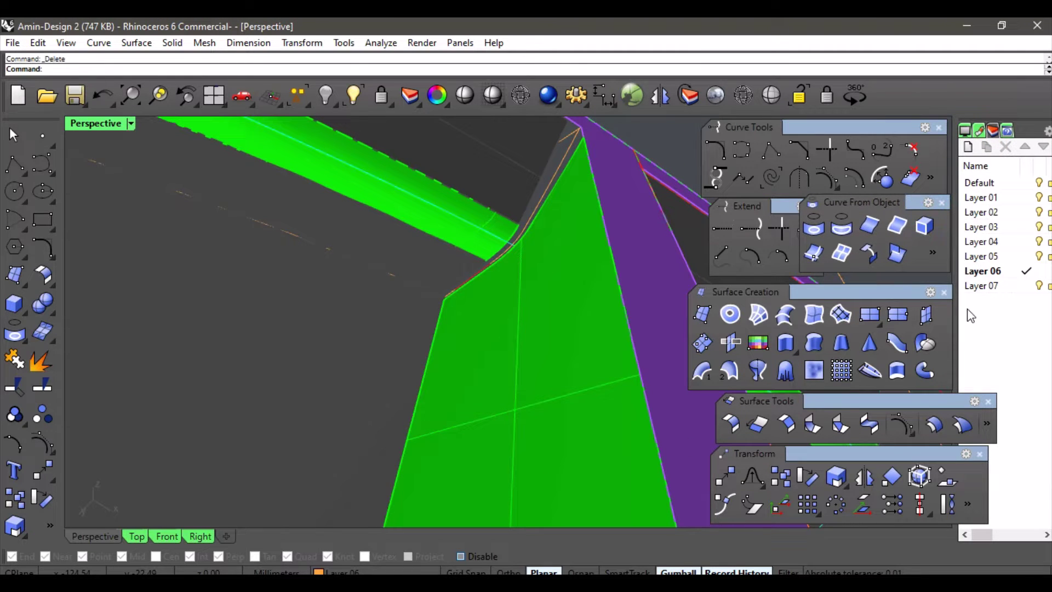
pyautogui.moveTo(957, 317); pyautogui.dragTo(946, 317)
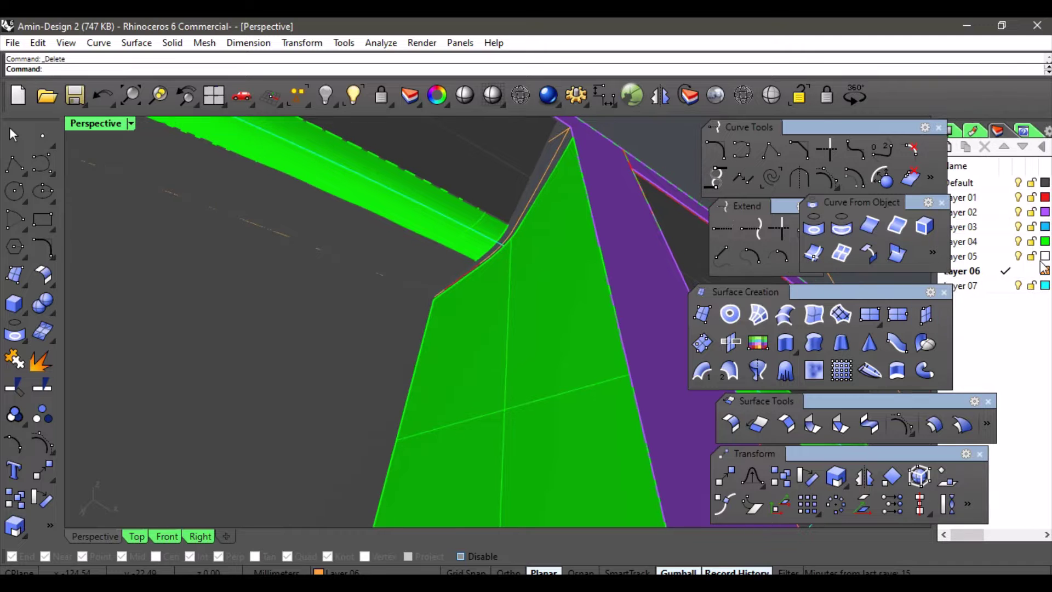
pyautogui.click(1045, 182)
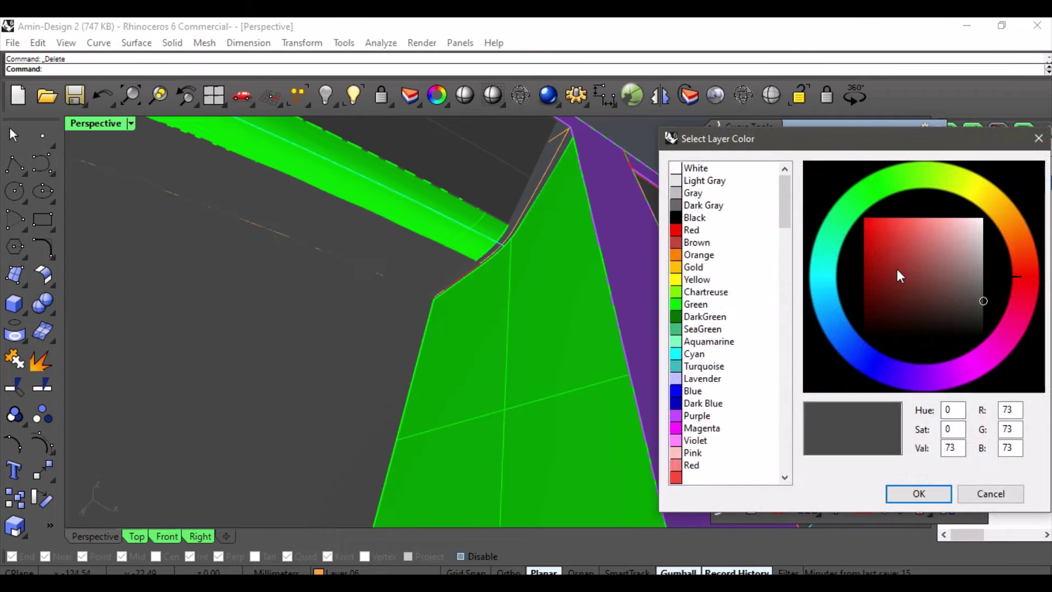
pyautogui.click(976, 284)
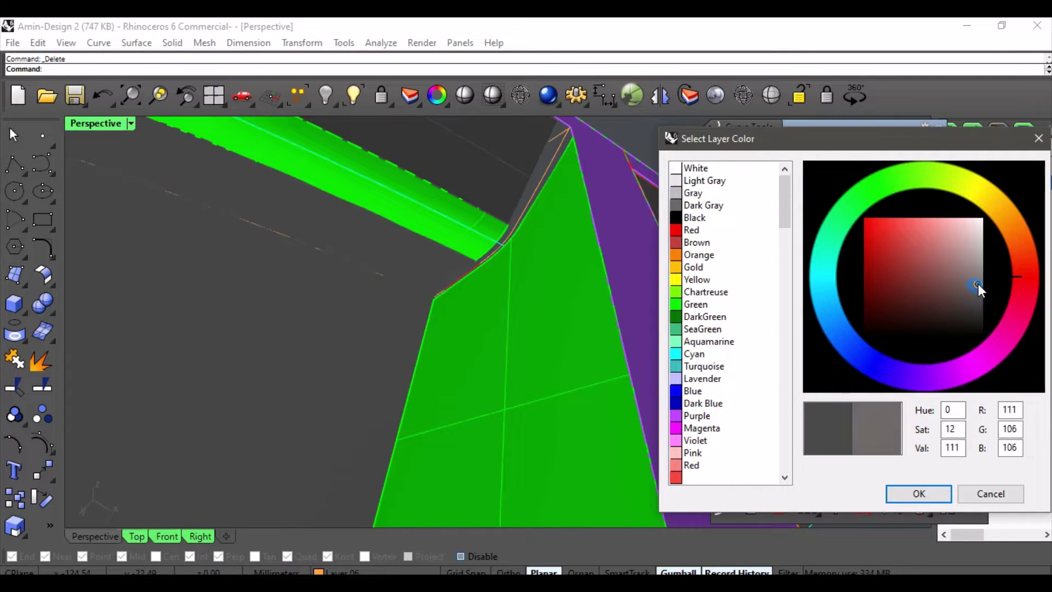
pyautogui.click(906, 494)
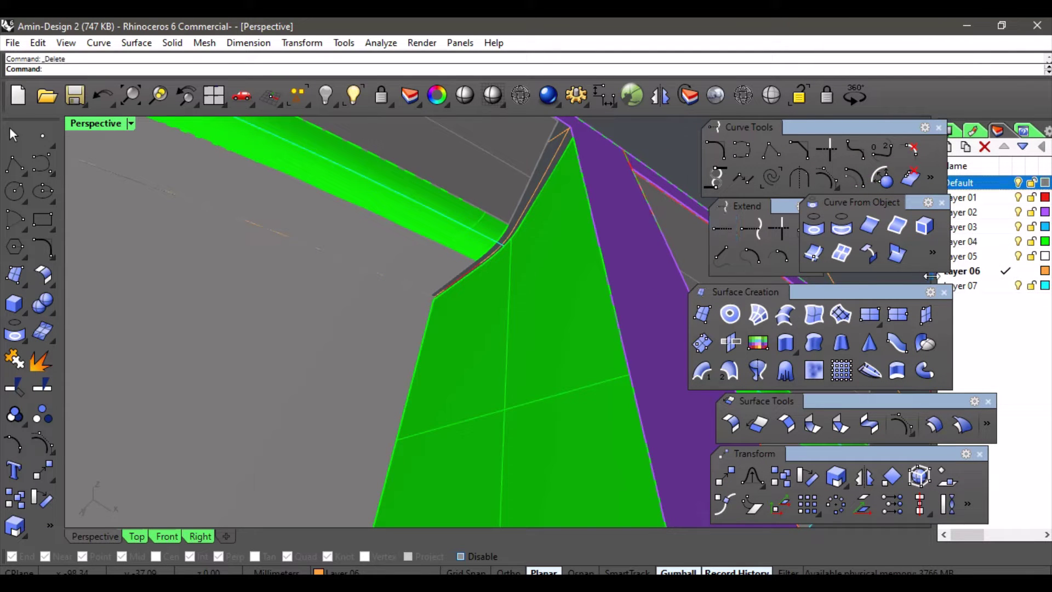
pyautogui.moveTo(935, 277); pyautogui.dragTo(978, 274)
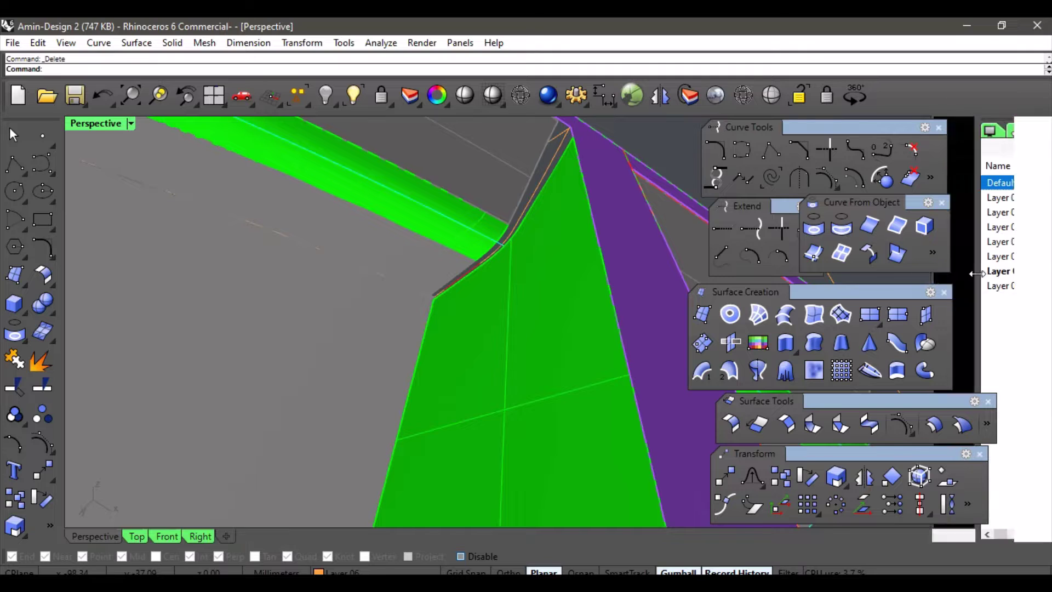
pyautogui.moveTo(907, 291); pyautogui.dragTo(930, 286)
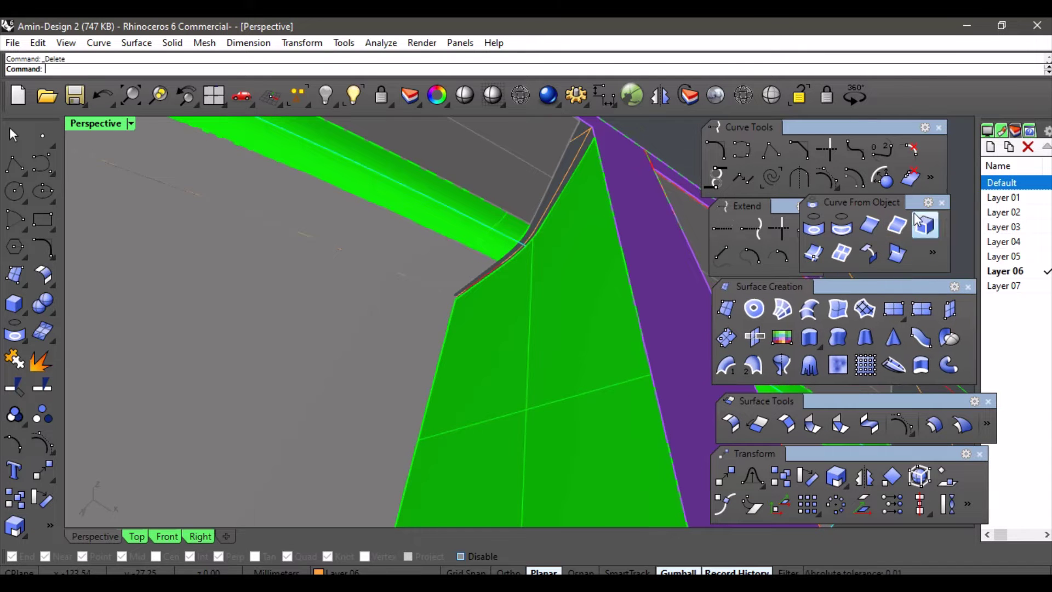
pyautogui.moveTo(916, 205); pyautogui.dragTo(933, 207)
# - Make Layer 01 the current layer for the new transition surface
pyautogui.moveTo(637, 348); pyautogui.dragTo(454, 322, button='right')
pyautogui.scroll(-10, 465, 366)
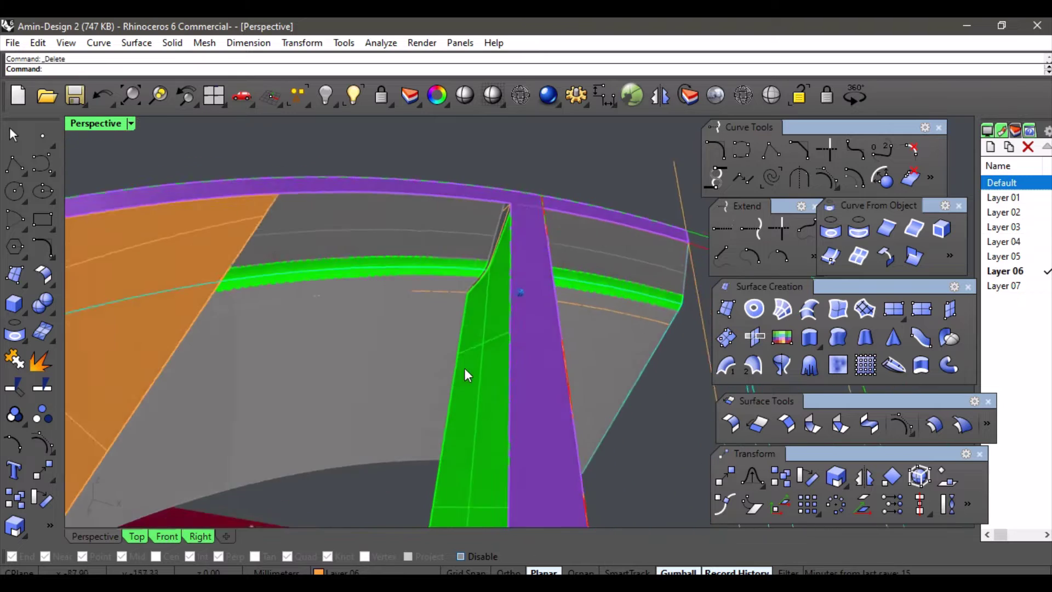
pyautogui.scroll(8, 472, 367)
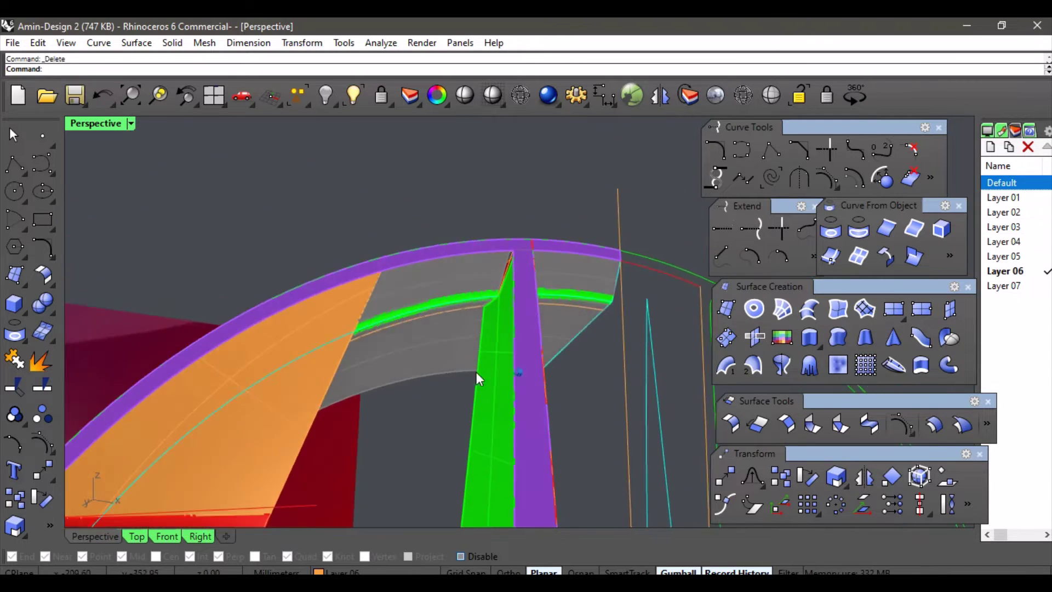
pyautogui.scroll(6, 511, 379)
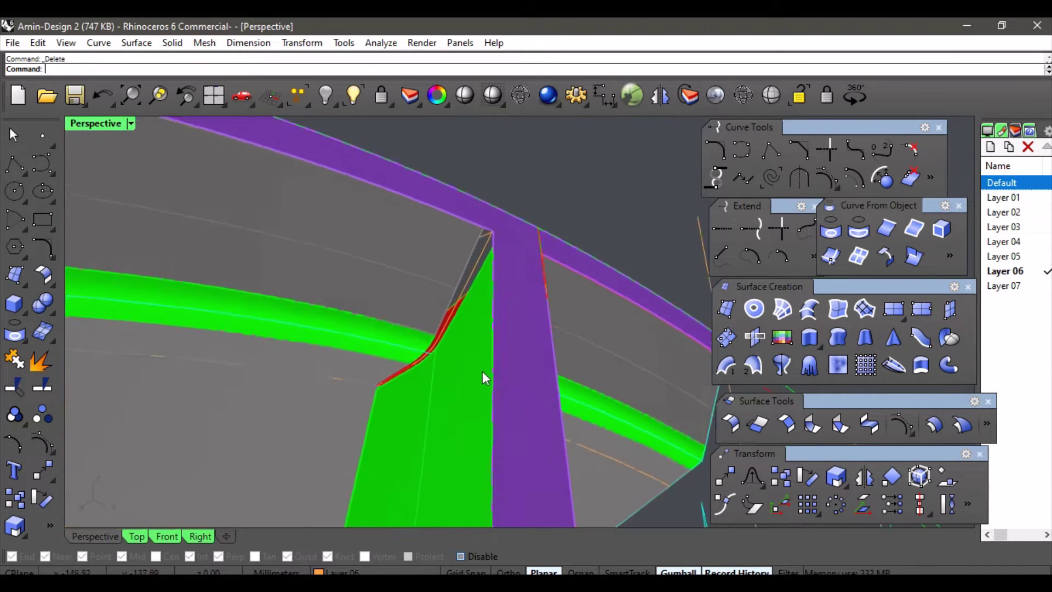
pyautogui.click(337, 572)
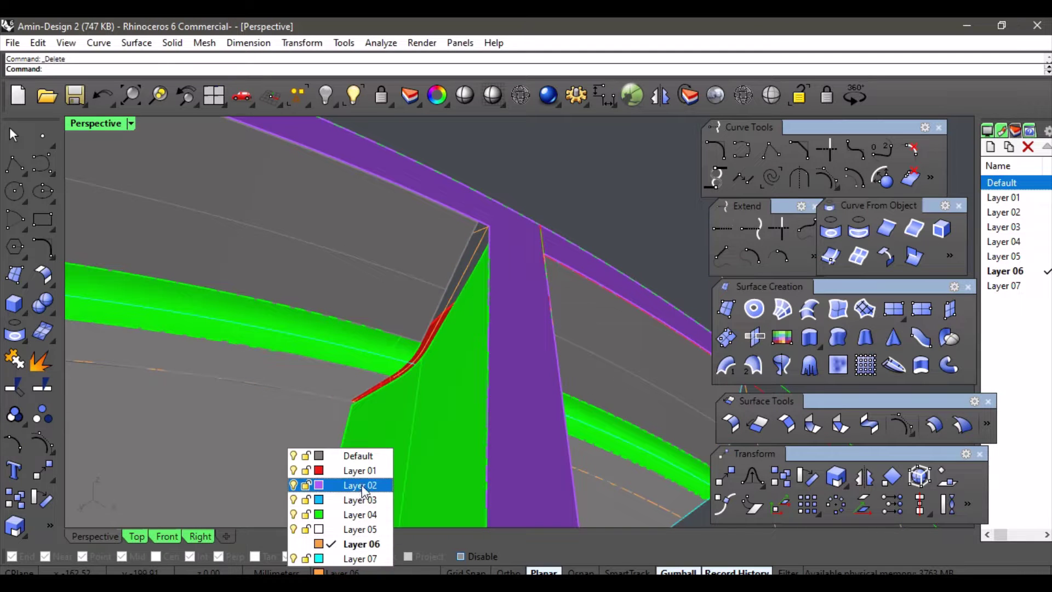
pyautogui.click(375, 476)
# - Start a surface blend across the gap, chaining the green spoke wall's edges as first edge and the adjoining rim edges as second
pyautogui.moveTo(556, 172); pyautogui.dragTo(721, 331, button='right')
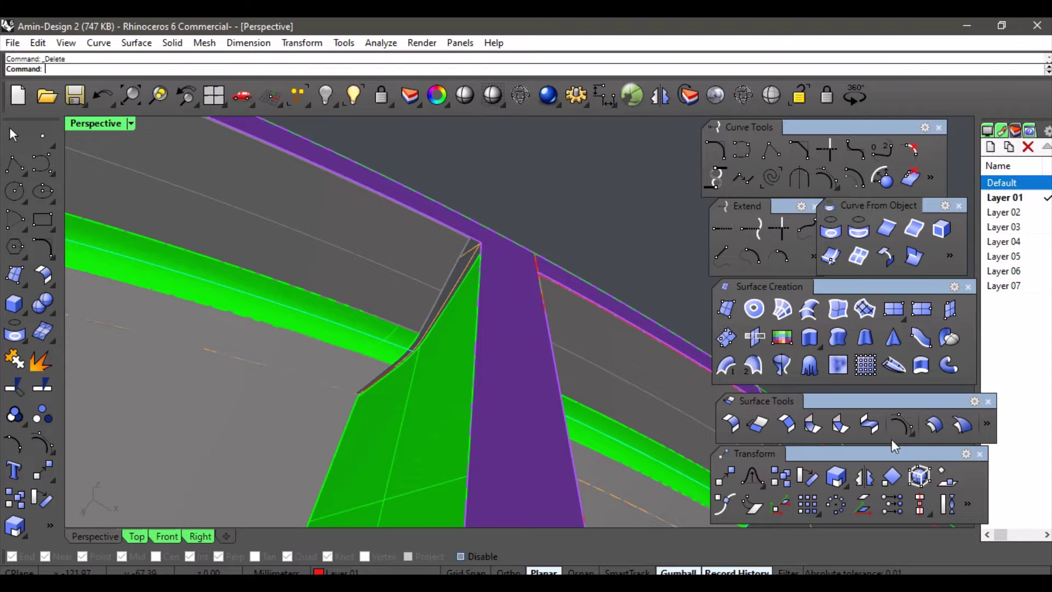
pyautogui.moveTo(343, 374); pyautogui.dragTo(137, 162, button='right')
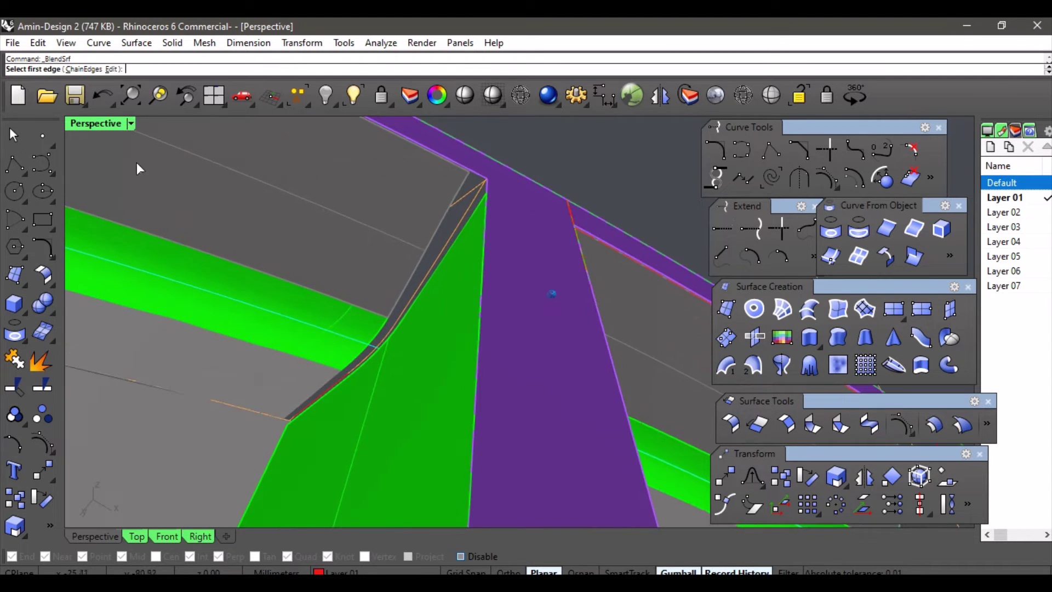
pyautogui.click(85, 69)
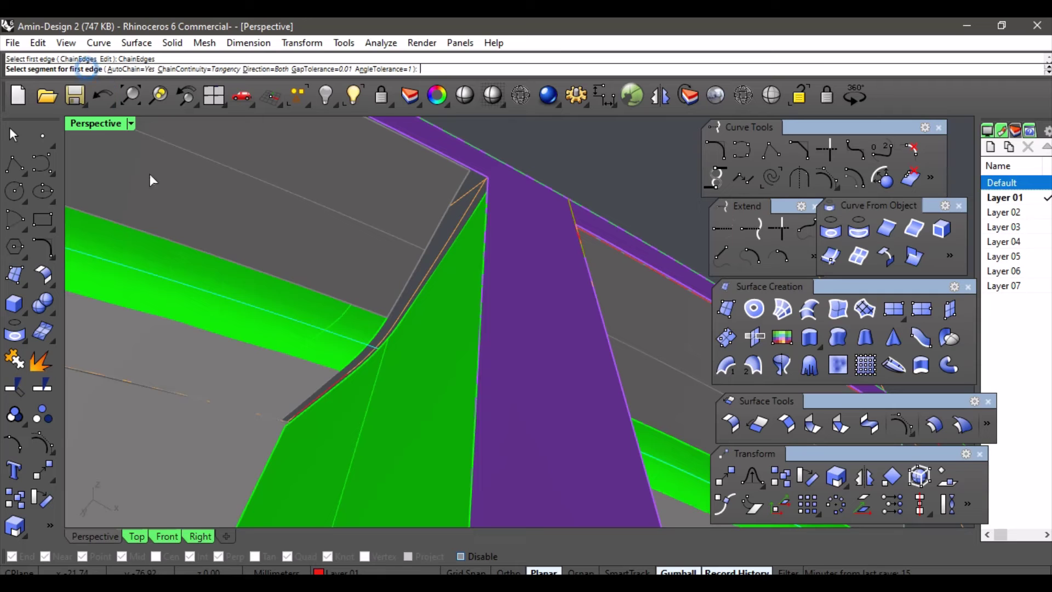
pyautogui.click(313, 406)
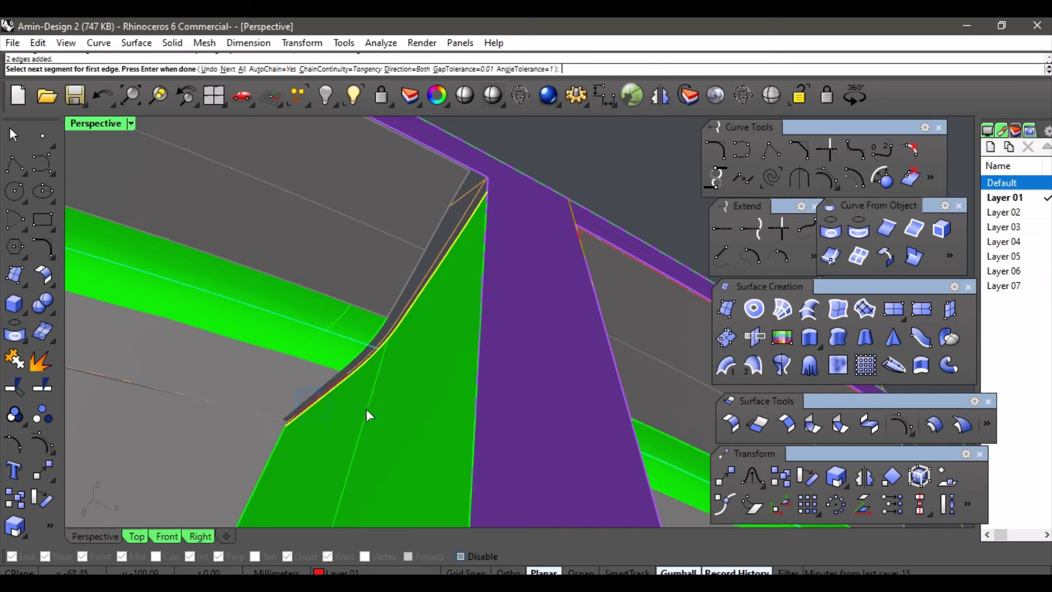
pyautogui.press('Return')
pyautogui.click(314, 392)
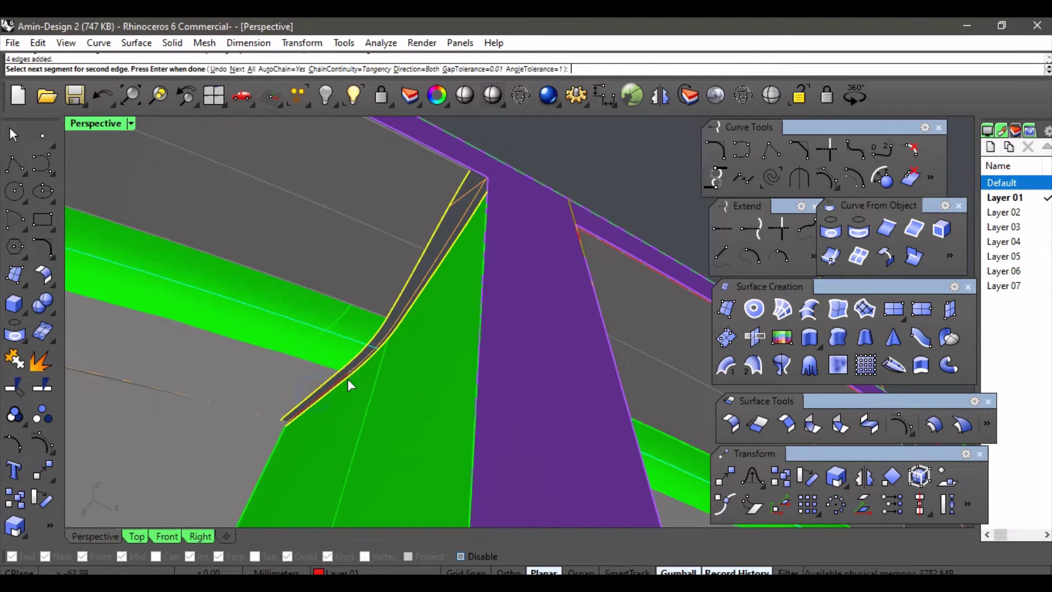
pyautogui.rightClick(430, 341)
# - Tighten the blend's lower end symmetrically by moving its inner handle closer to the spoke wall edge
pyautogui.moveTo(508, 403); pyautogui.dragTo(378, 375, button='right')
pyautogui.moveTo(292, 330); pyautogui.dragTo(275, 364, button='right')
pyautogui.scroll(4, 305, 327)
pyautogui.scroll(6, 304, 327)
pyautogui.scroll(3, 275, 364)
pyautogui.moveTo(338, 347); pyautogui.dragTo(377, 346, button='right')
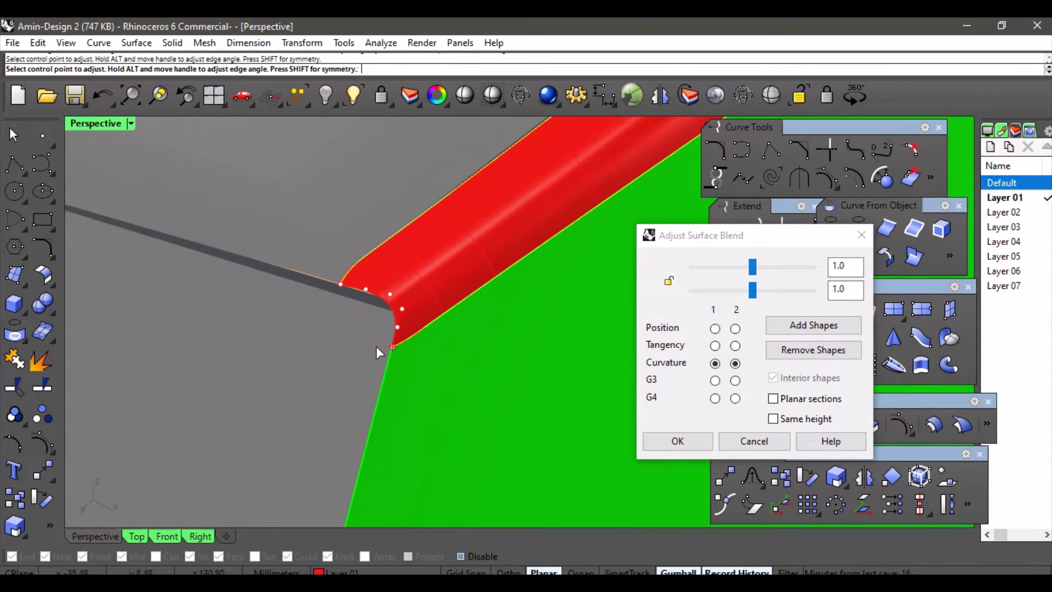
pyautogui.keyDown('shift'); pyautogui.click(398, 327); pyautogui.keyUp('shift')
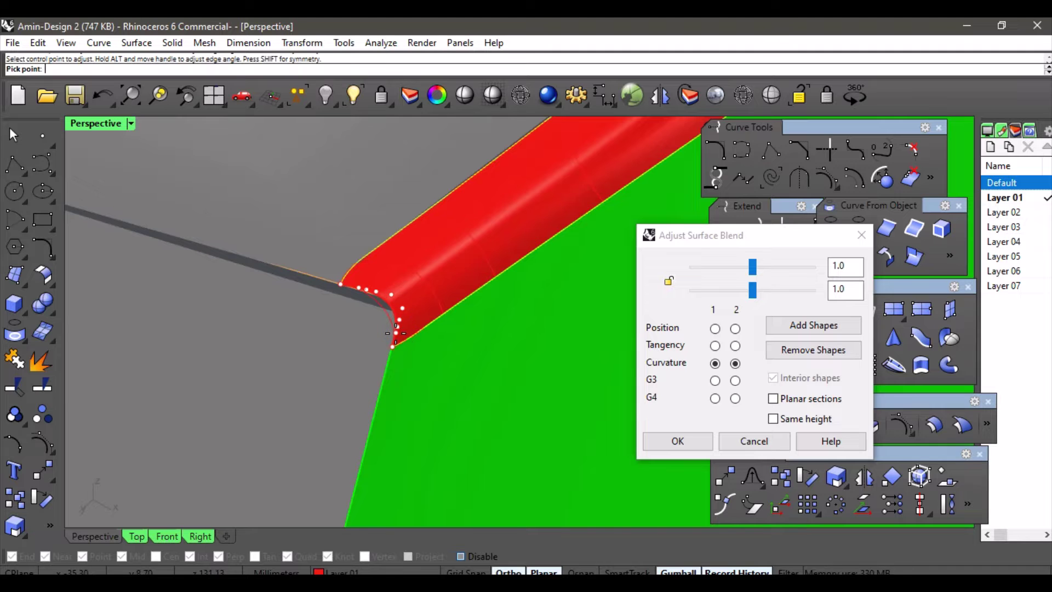
pyautogui.keyDown('shift'); pyautogui.click(395, 332); pyautogui.keyUp('shift')
# - Reshape the blend's upper end by moving its handles toward the corner where the purple rim and spoke faces meet
pyautogui.scroll(-8, 438, 305)
pyautogui.moveTo(449, 305); pyautogui.dragTo(363, 360, button='right')
pyautogui.scroll(-6, 511, 286)
pyautogui.click(363, 360)
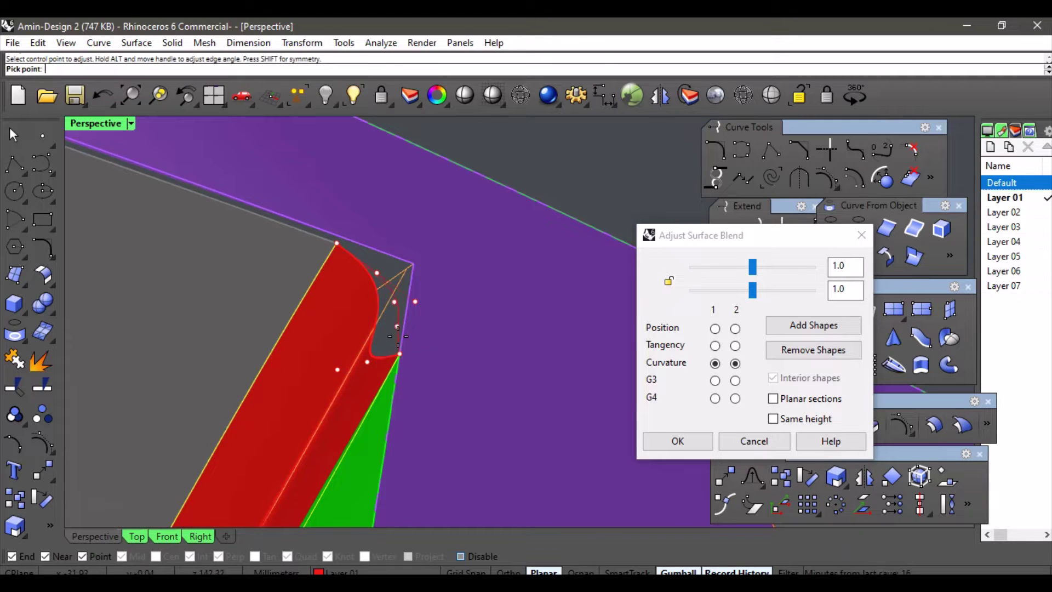
pyautogui.click(379, 283)
pyautogui.click(377, 274)
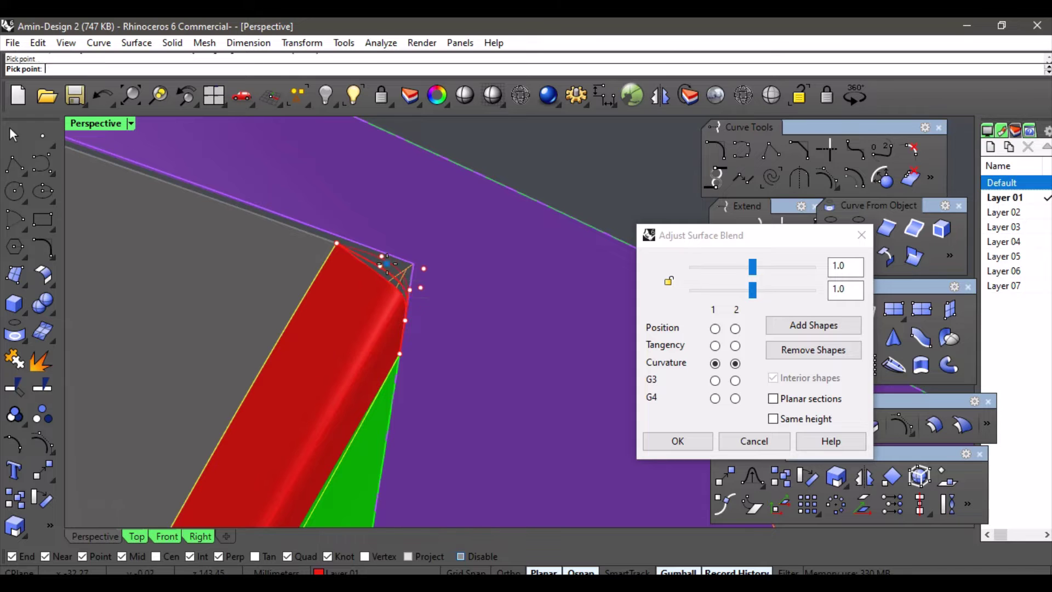
pyautogui.click(415, 265)
pyautogui.moveTo(415, 265); pyautogui.dragTo(430, 285, button='right')
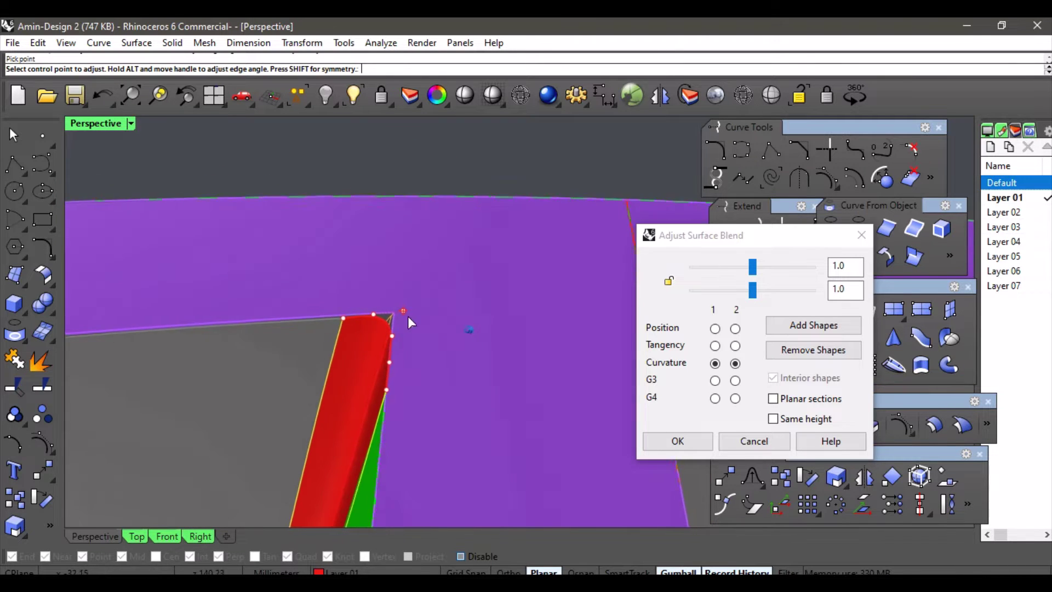
# - Fine-tune the upper-end handles so the blend's end follows the purple rim edge and the spoke edge
pyautogui.scroll(5, 387, 318)
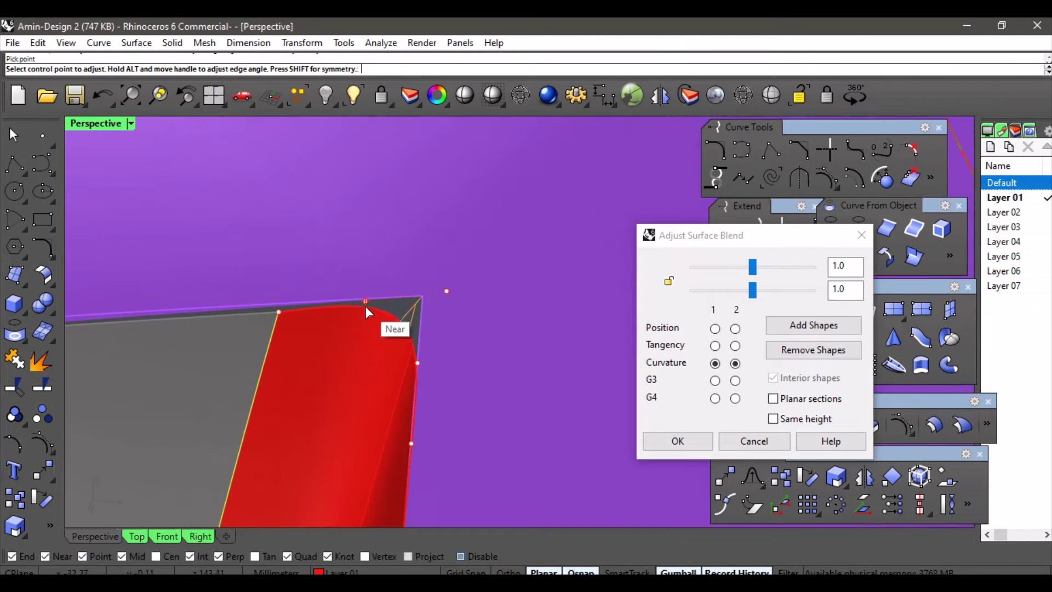
pyautogui.click(365, 303)
pyautogui.click(375, 305)
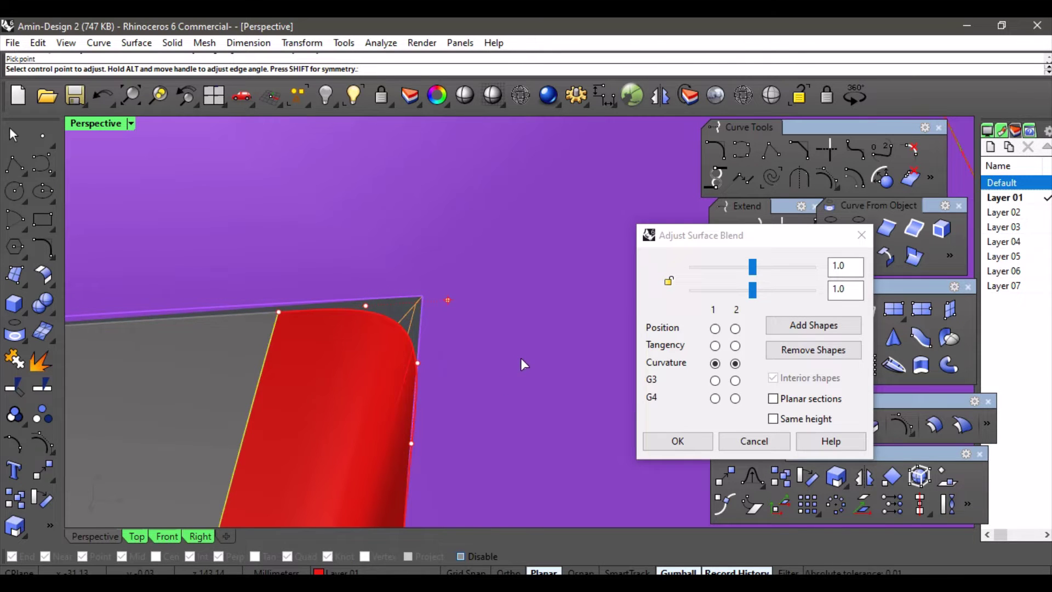
pyautogui.scroll(-6, 520, 358)
pyautogui.press('Left')
pyautogui.press('Left')
pyautogui.press('Left')
pyautogui.press('Left')
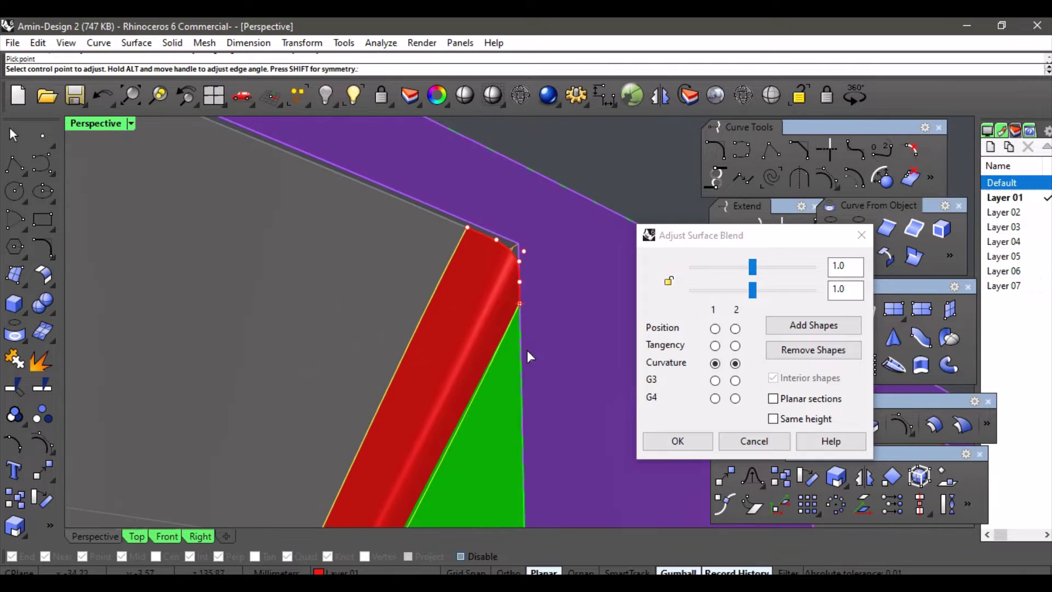
pyautogui.press('Left')
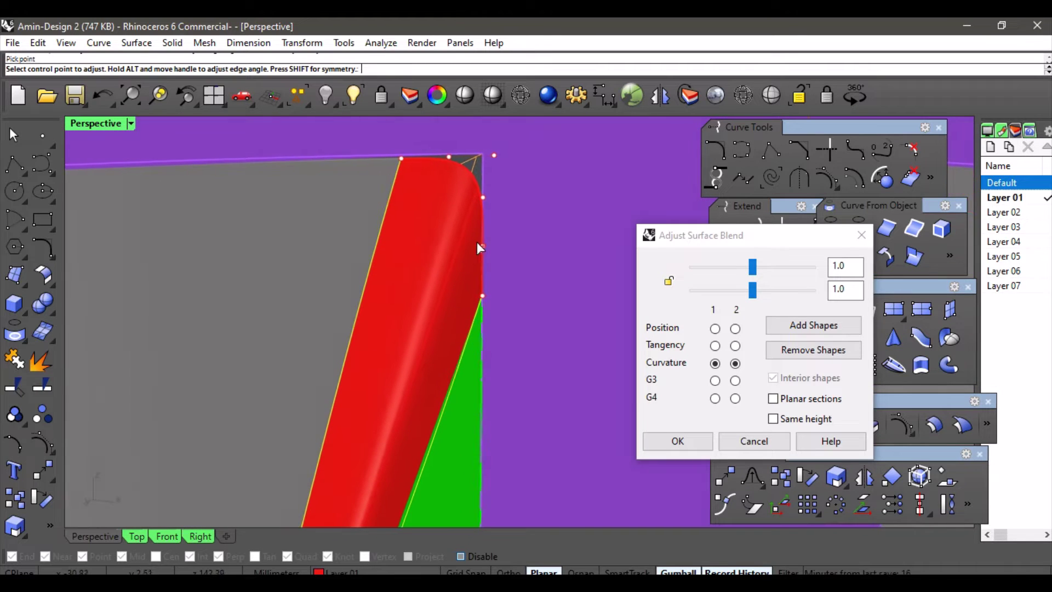
pyautogui.moveTo(482, 245); pyautogui.dragTo(492, 248)
# - Add a section shape across the blend just above its bend at the green rim strip
pyautogui.scroll(-5, 512, 239)
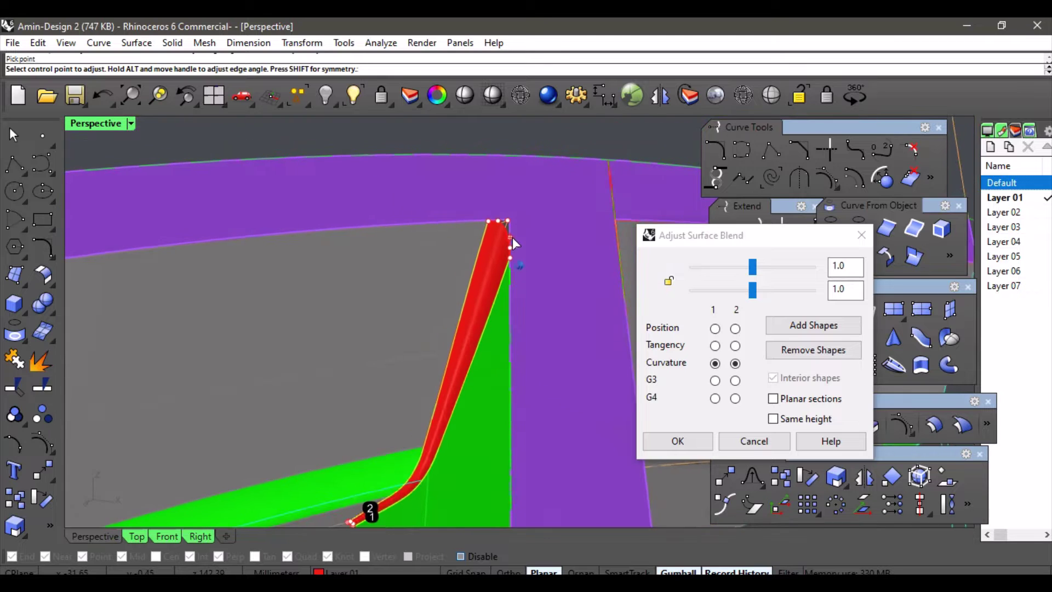
pyautogui.scroll(-3, 515, 248)
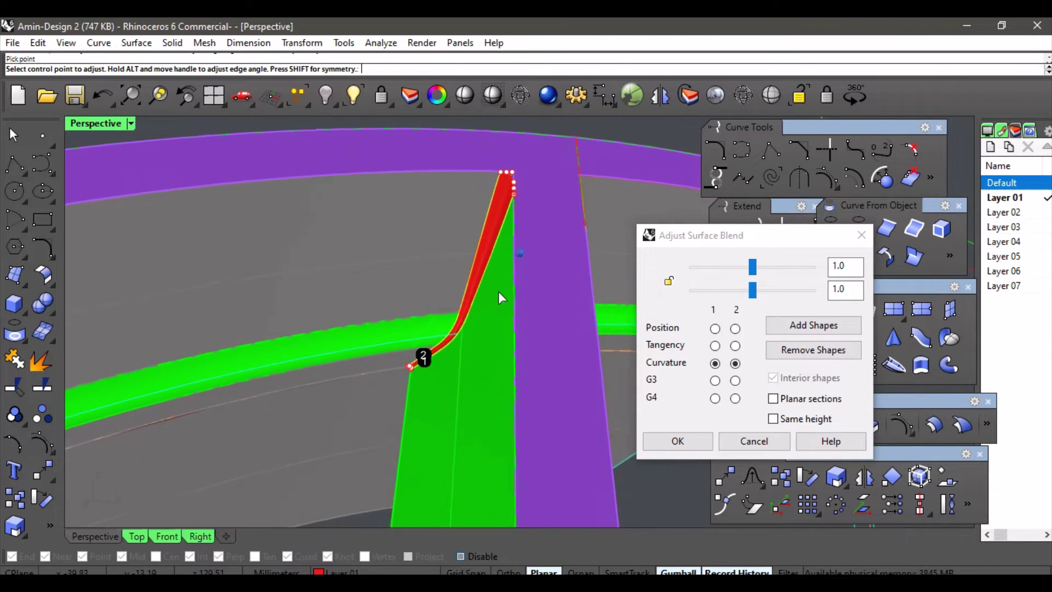
pyautogui.press('Left')
pyautogui.press('Left')
pyautogui.scroll(5, 459, 279)
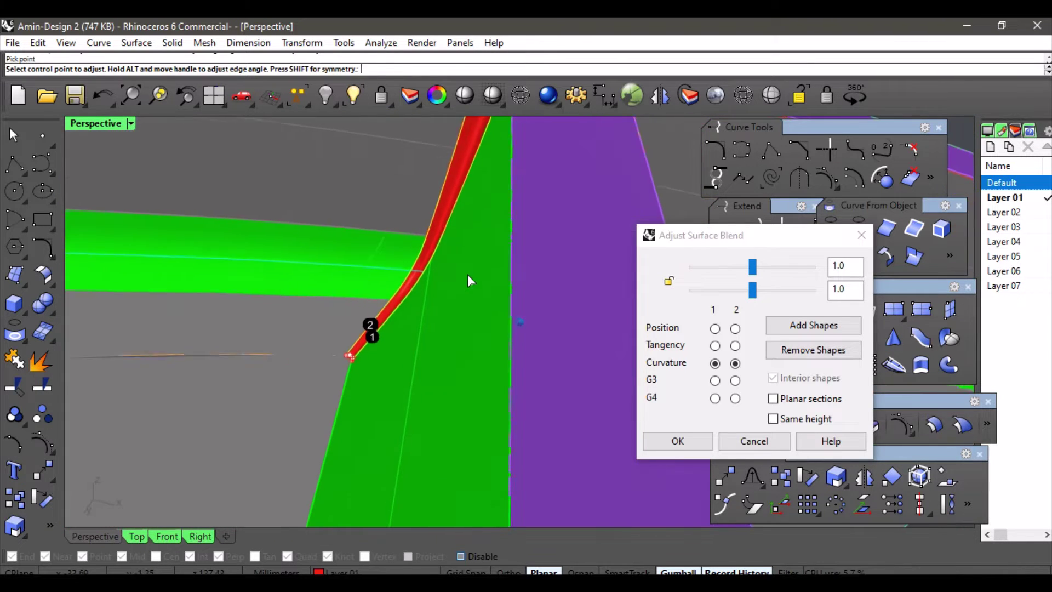
pyautogui.scroll(5, 468, 275)
pyautogui.click(798, 325)
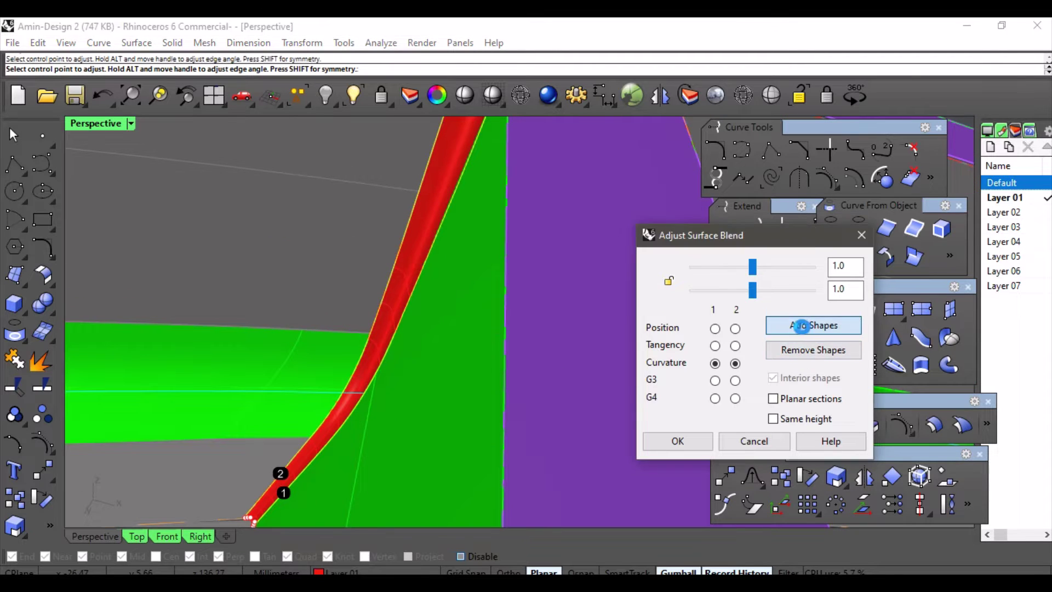
pyautogui.click(396, 318)
pyautogui.scroll(3, 396, 318)
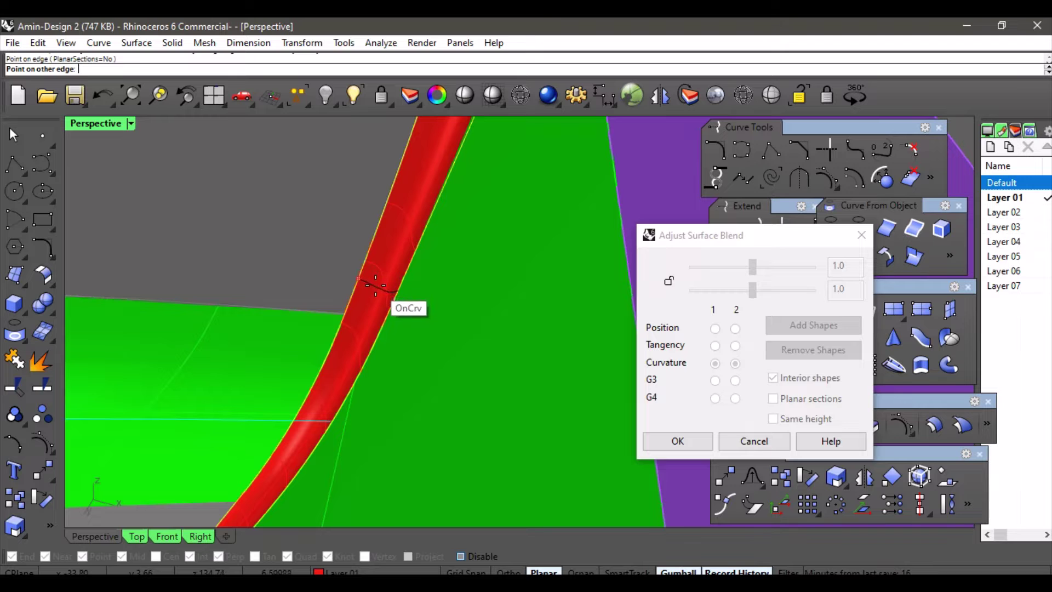
pyautogui.click(396, 290)
pyautogui.rightClick(411, 264)
# - Add another section shape across the blend just below the green rim strip and accept the blend surface
pyautogui.moveTo(415, 268); pyautogui.dragTo(470, 320, button='right')
pyautogui.scroll(4, 469, 317)
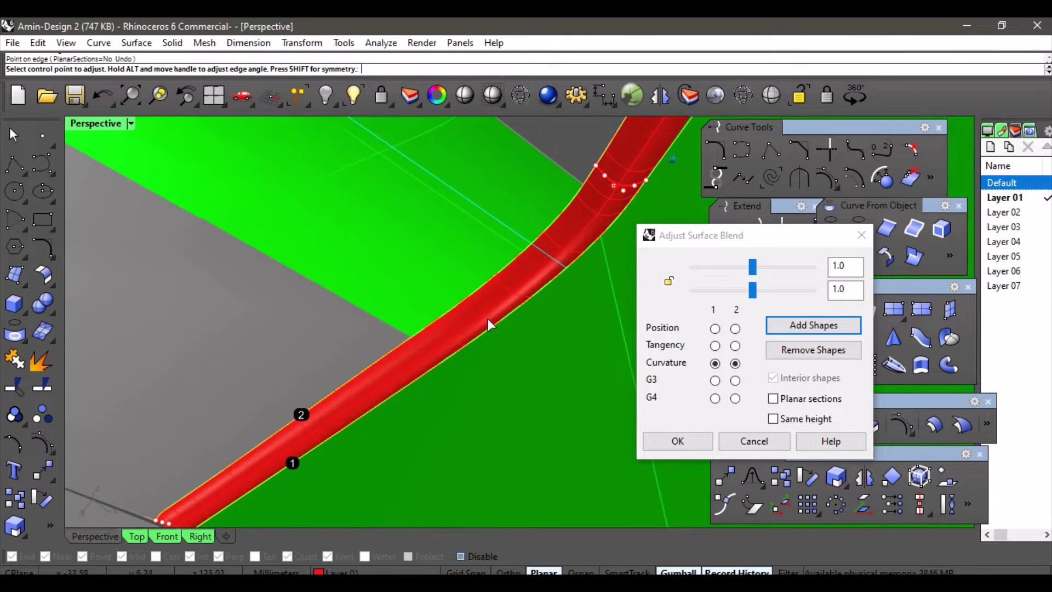
pyautogui.click(786, 326)
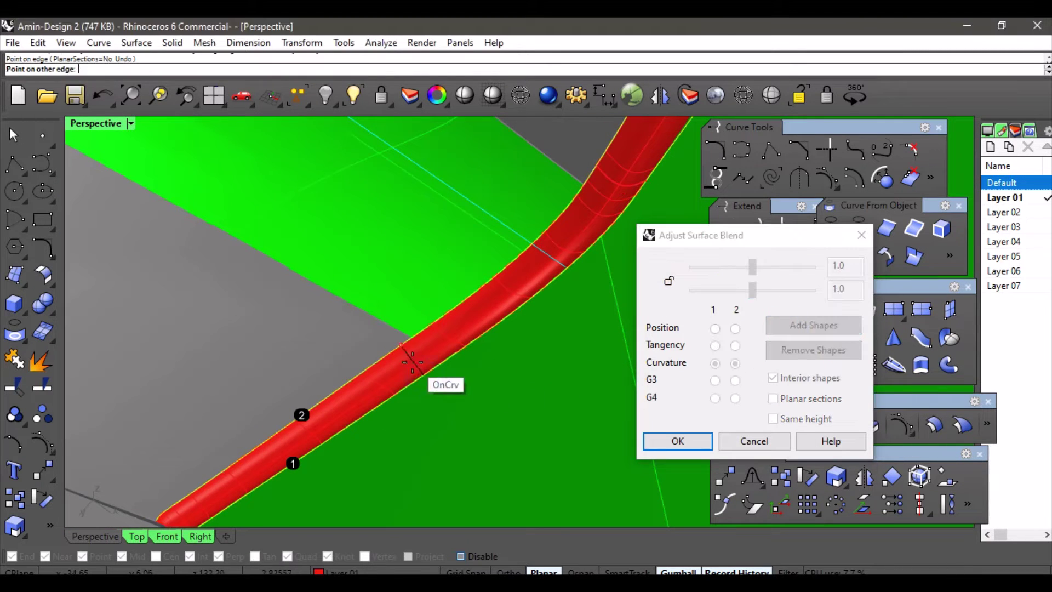
pyautogui.click(433, 369)
pyautogui.click(460, 356)
pyautogui.moveTo(486, 334); pyautogui.dragTo(531, 334, button='right')
pyautogui.click(654, 441)
# - Inspect the finished blend between spoke wall and rim, along with the neighbouring spoke surfaces, from several angles
pyautogui.scroll(-7, 531, 334)
pyautogui.scroll(6, 501, 263)
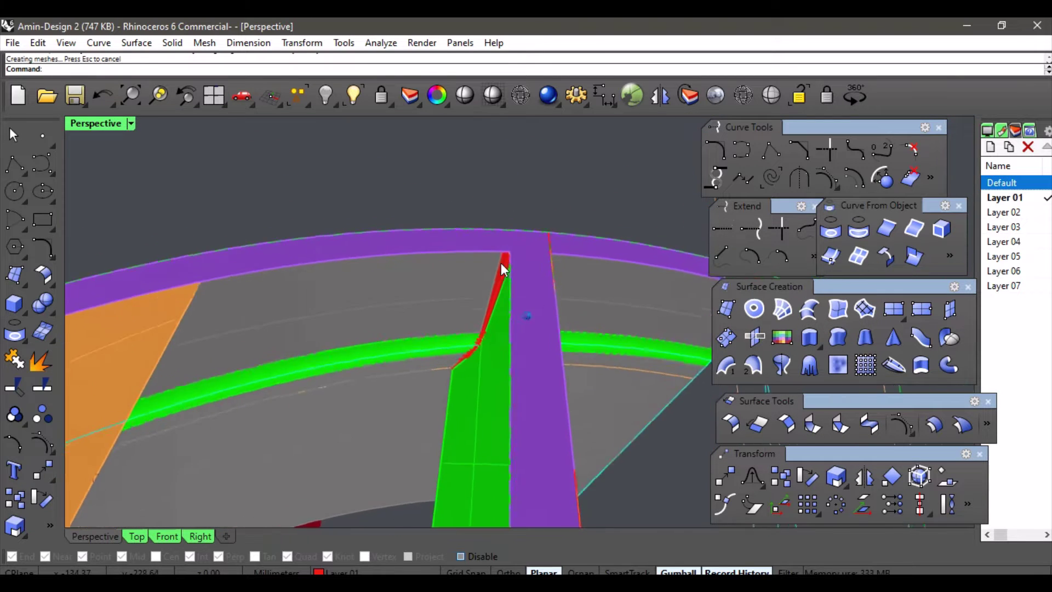
pyautogui.scroll(-5, 535, 271)
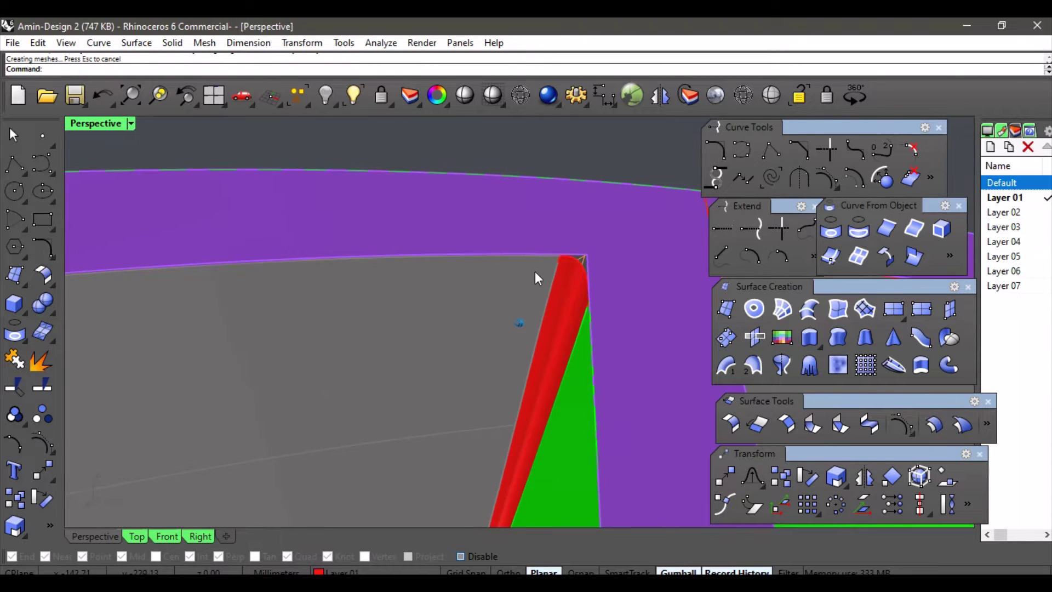
pyautogui.scroll(-5, 522, 321)
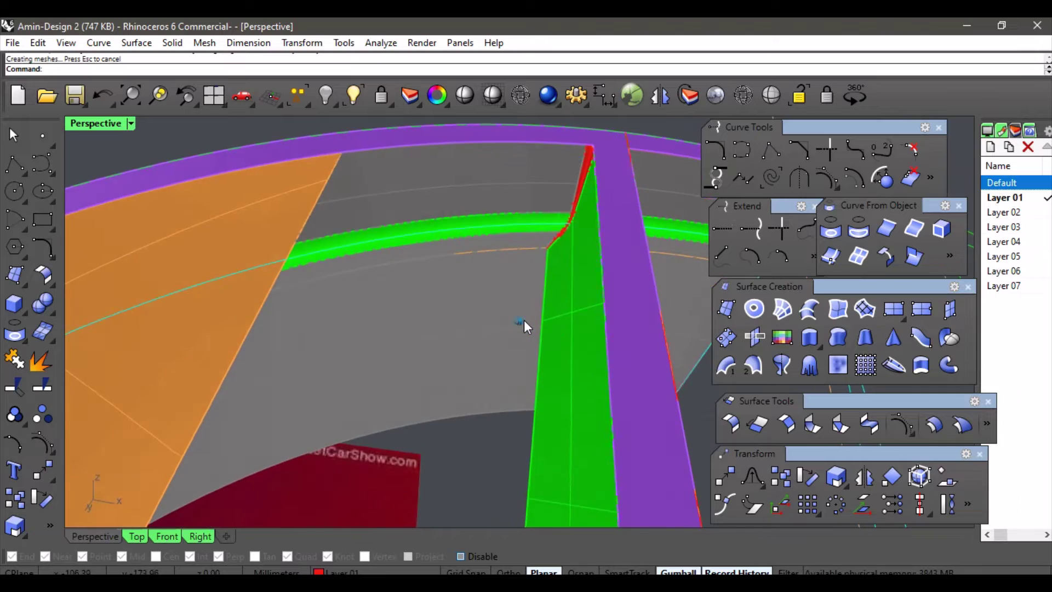
pyautogui.scroll(-8, 444, 351)
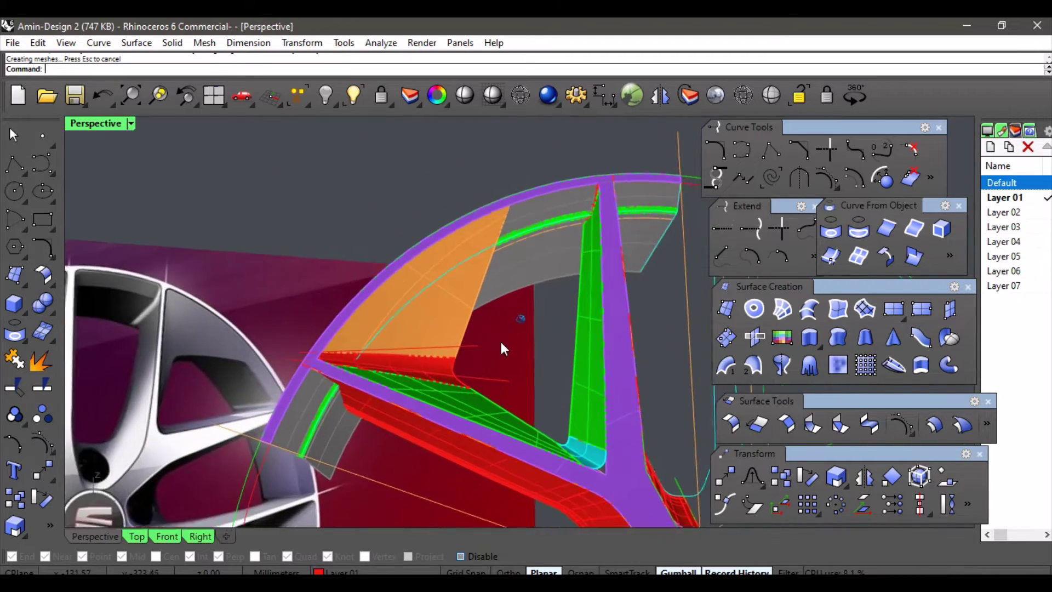
pyautogui.moveTo(500, 339); pyautogui.dragTo(495, 338, button='right')
pyautogui.scroll(8, 452, 324)
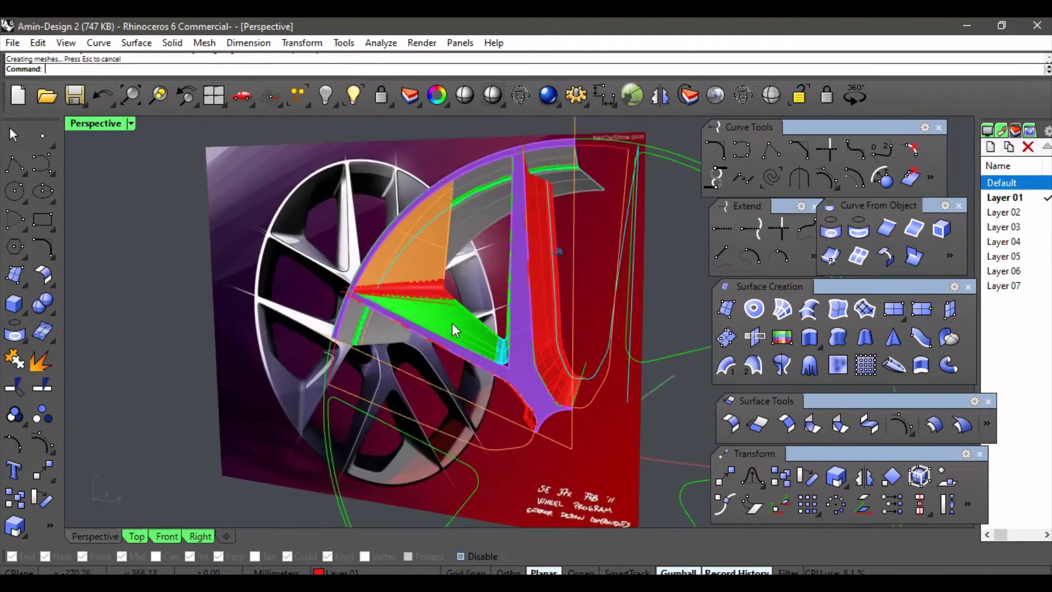
pyautogui.scroll(-5, 379, 299)
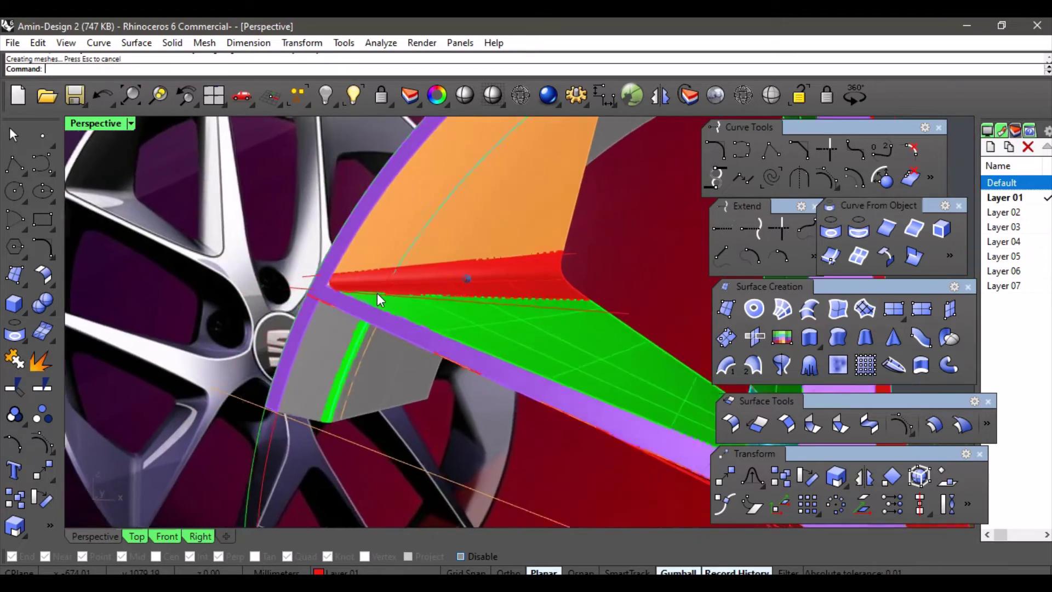
pyautogui.scroll(-5, 380, 296)
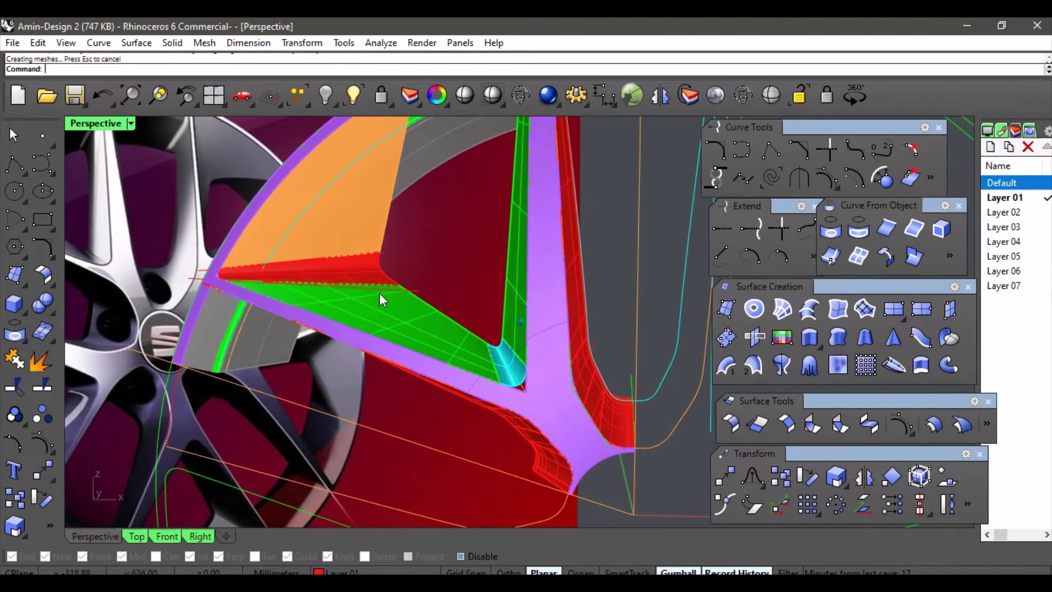
pyautogui.moveTo(379, 292); pyautogui.dragTo(382, 290, button='right')
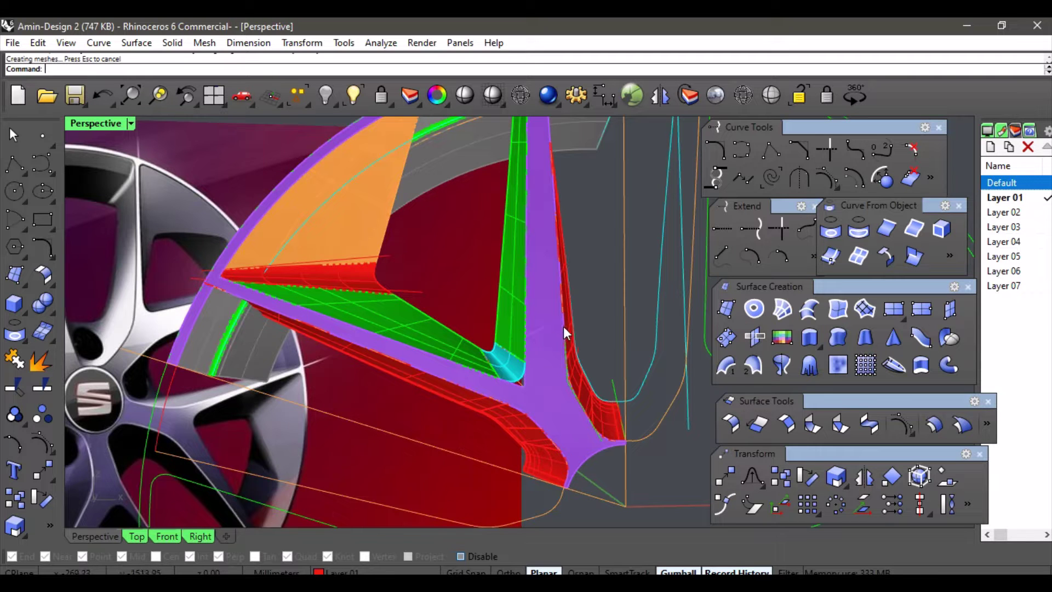
pyautogui.scroll(-2, 561, 326)
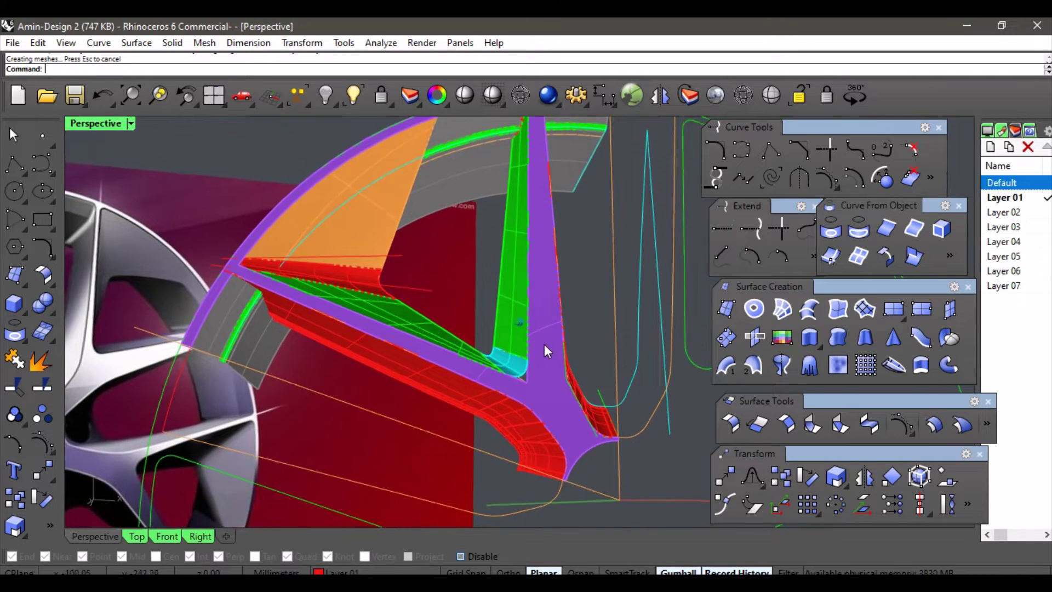
pyautogui.scroll(-1, 544, 345)
pyautogui.moveTo(551, 329)
pyautogui.mouseDown(button='right')
pyautogui.moveTo(563, 288)
pyautogui.moveTo(504, 334)
pyautogui.mouseUp(button='right')
pyautogui.scroll(3, 495, 330)
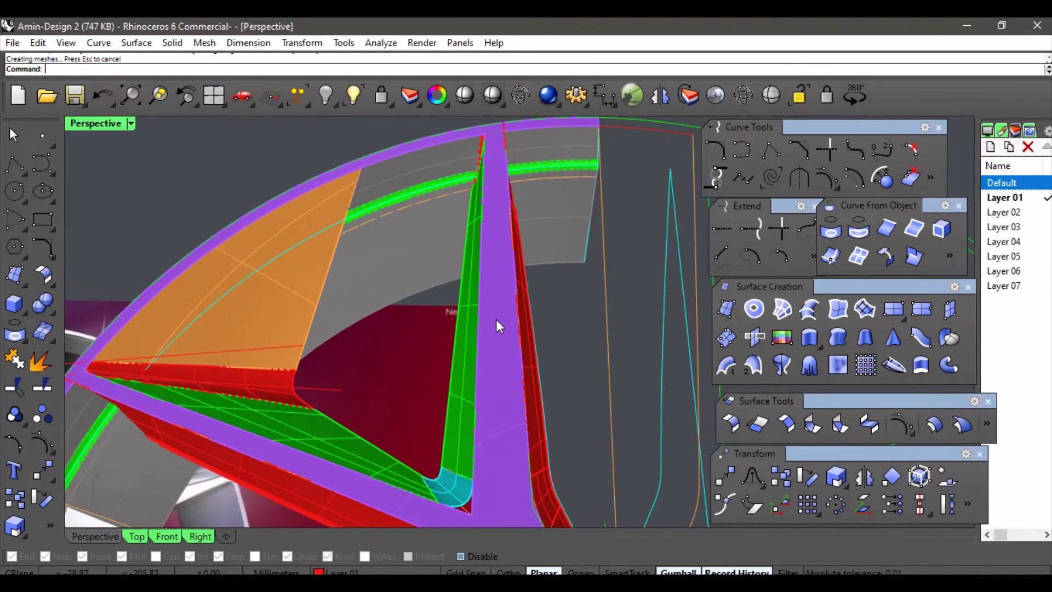
pyautogui.scroll(2, 570, 282)
pyautogui.moveTo(554, 277)
pyautogui.mouseDown(button='right')
pyautogui.moveTo(567, 262)
pyautogui.moveTo(550, 288)
pyautogui.mouseUp(button='right')
pyautogui.press('Down')
pyautogui.press('Down')
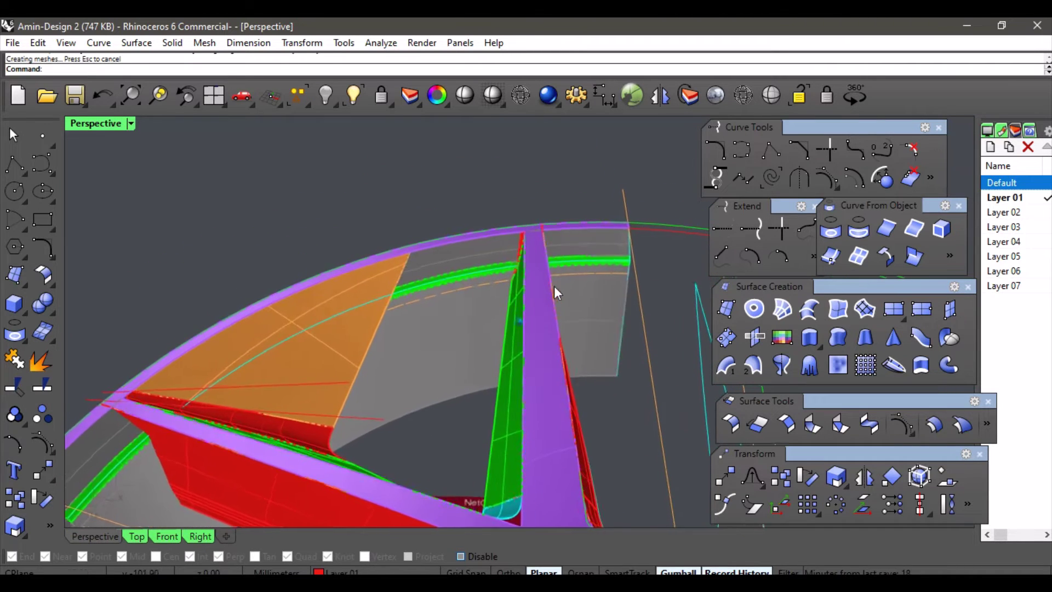
pyautogui.scroll(3, 564, 283)
pyautogui.scroll(3, 583, 278)
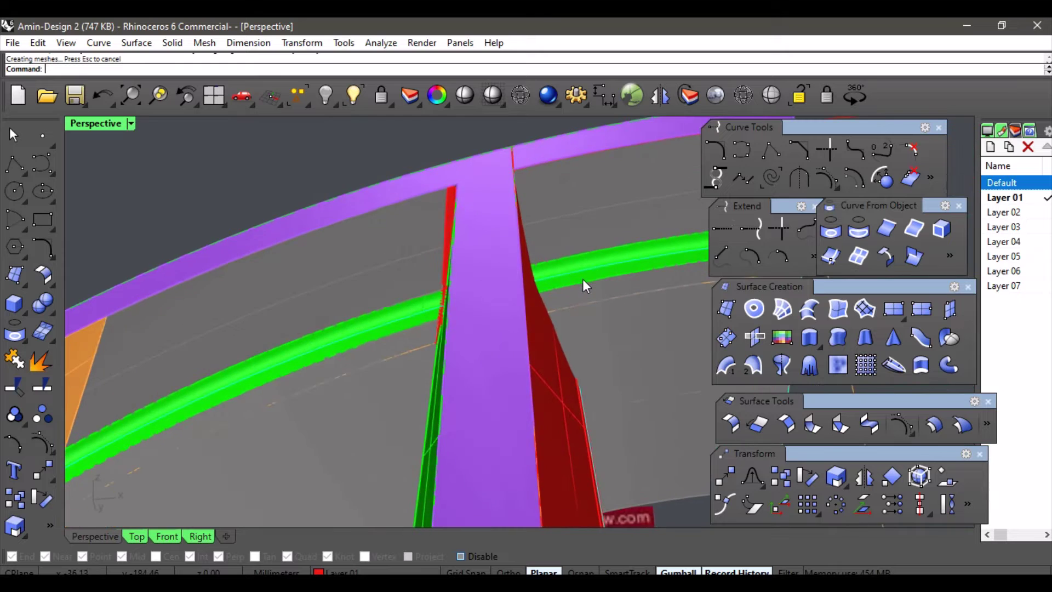
pyautogui.scroll(-6, 580, 279)
pyautogui.press('Down')
pyautogui.press('Down')
pyautogui.press('Down')
pyautogui.press('Down')
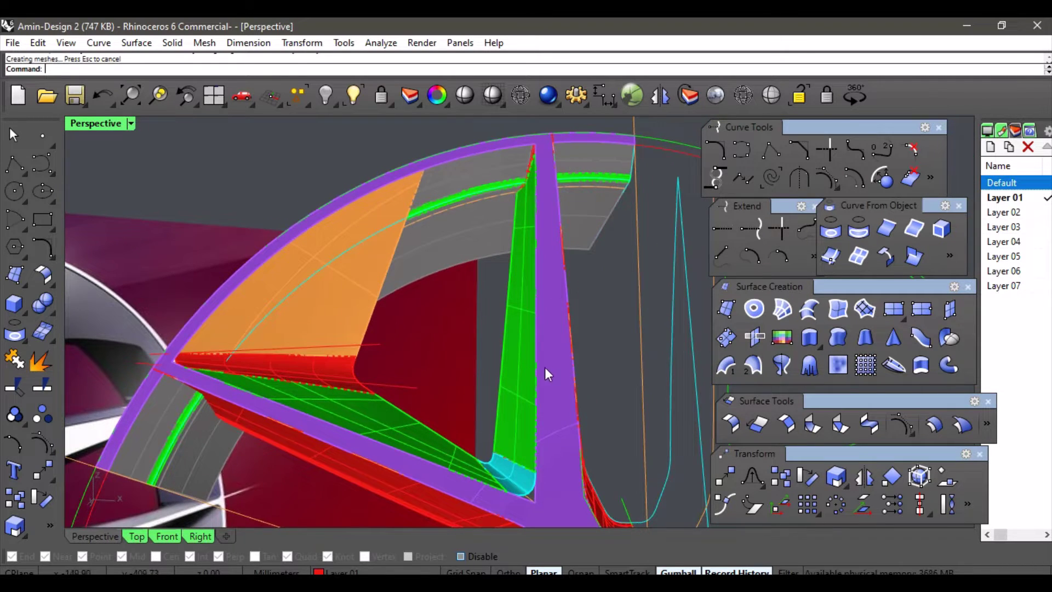
pyautogui.scroll(-1, 534, 363)
pyautogui.click(14, 394)
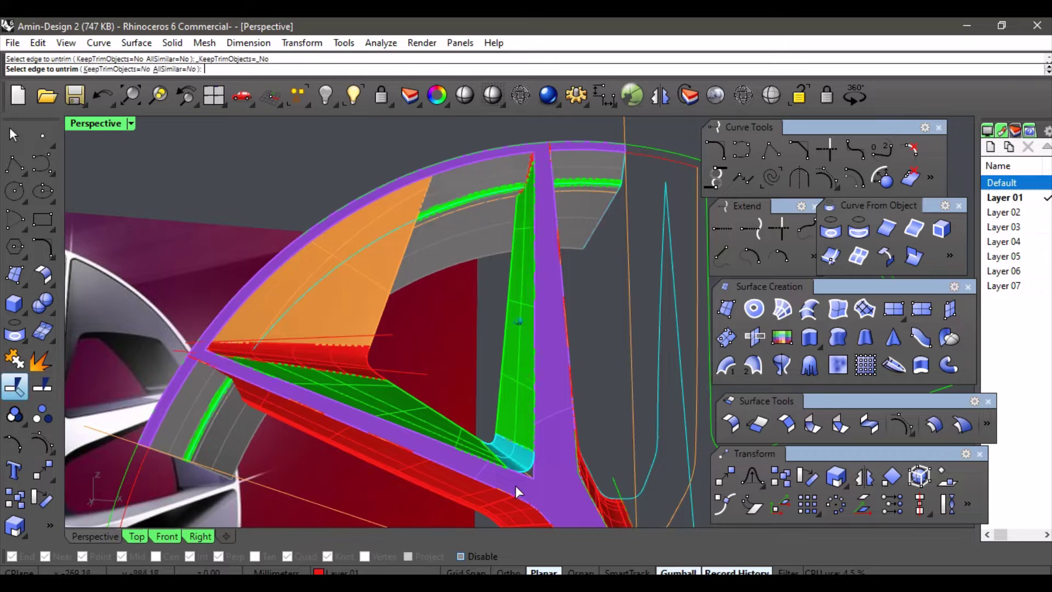
pyautogui.scroll(4, 521, 483)
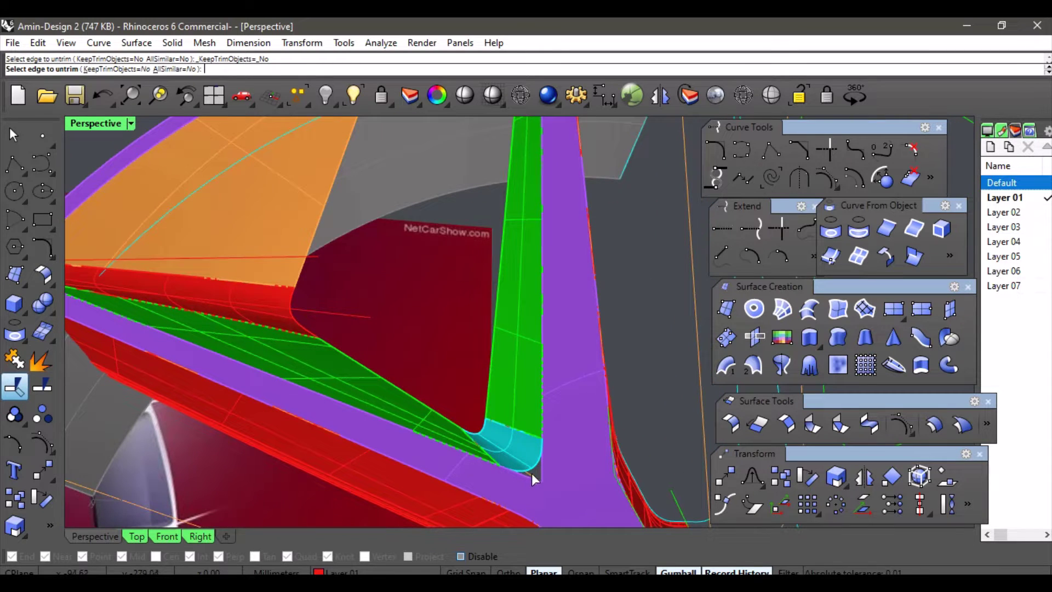
pyautogui.rightClick(531, 472)
# - Extend the cyan corner surface's open edge smoothly past the purple spoke face, closing the gap at the inner corner
pyautogui.moveTo(532, 472); pyautogui.dragTo(564, 457, button='right')
pyautogui.scroll(3, 571, 428)
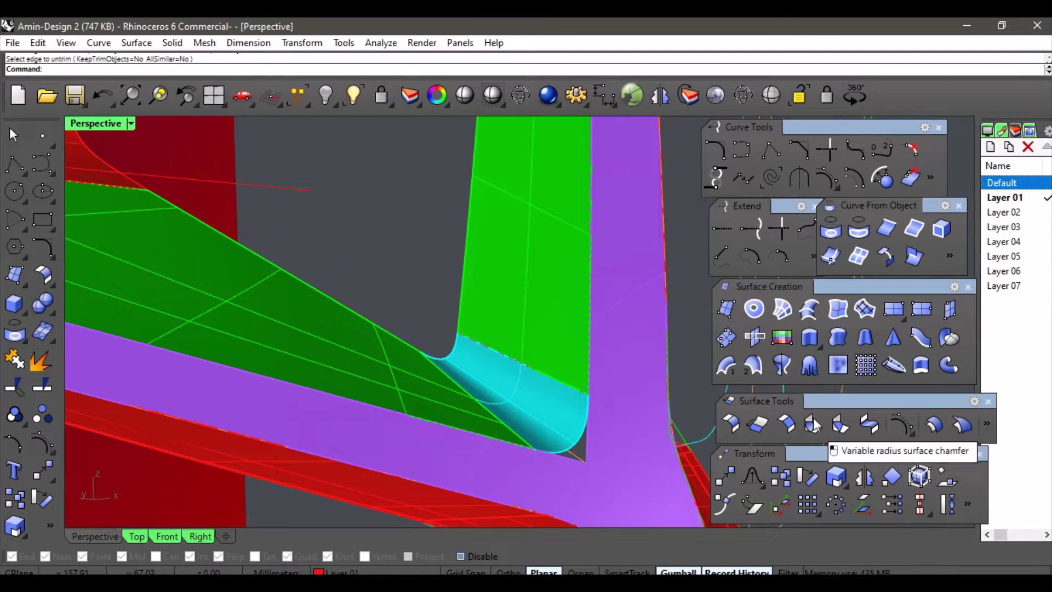
pyautogui.click(758, 424)
pyautogui.moveTo(619, 444); pyautogui.dragTo(600, 430, button='right')
pyautogui.click(600, 432)
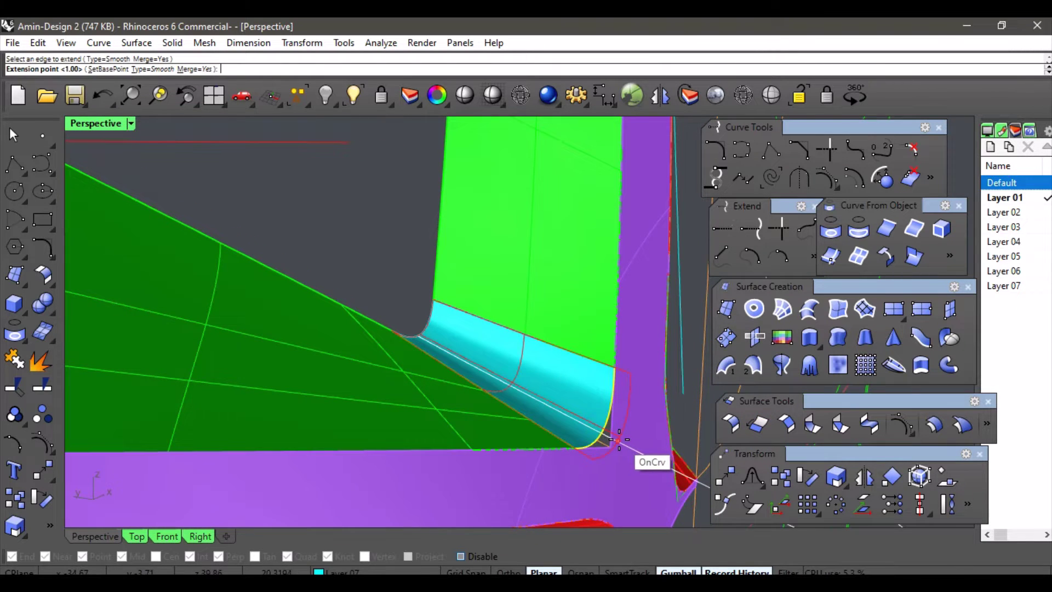
pyautogui.click(620, 437)
# - Extend the narrow end of the red blend below the orange surface past the purple face at the rim corner
pyautogui.moveTo(618, 420); pyautogui.dragTo(555, 398, button='right')
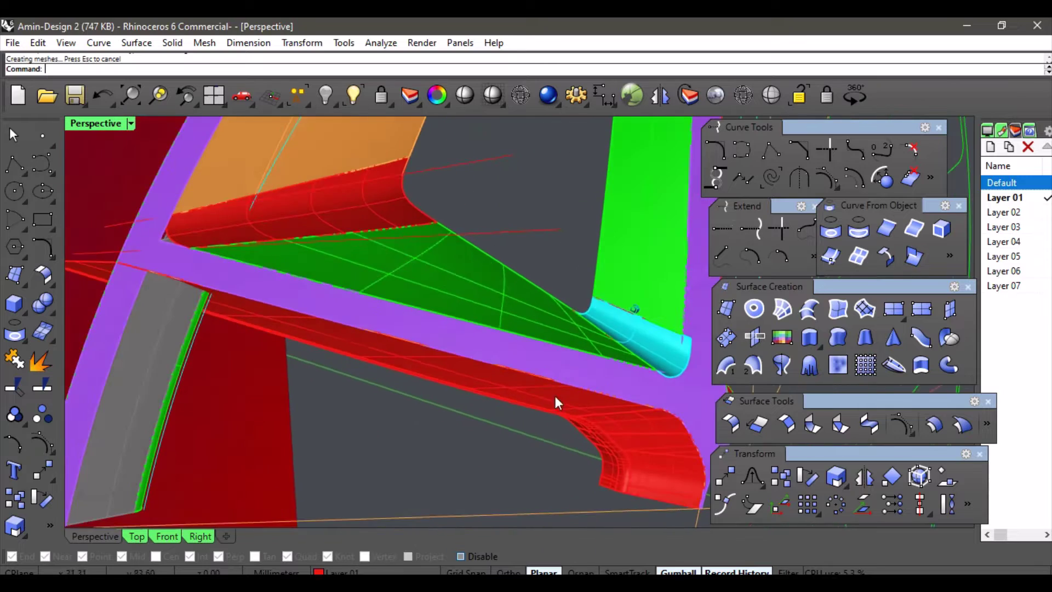
pyautogui.moveTo(406, 337); pyautogui.dragTo(413, 433, button='right')
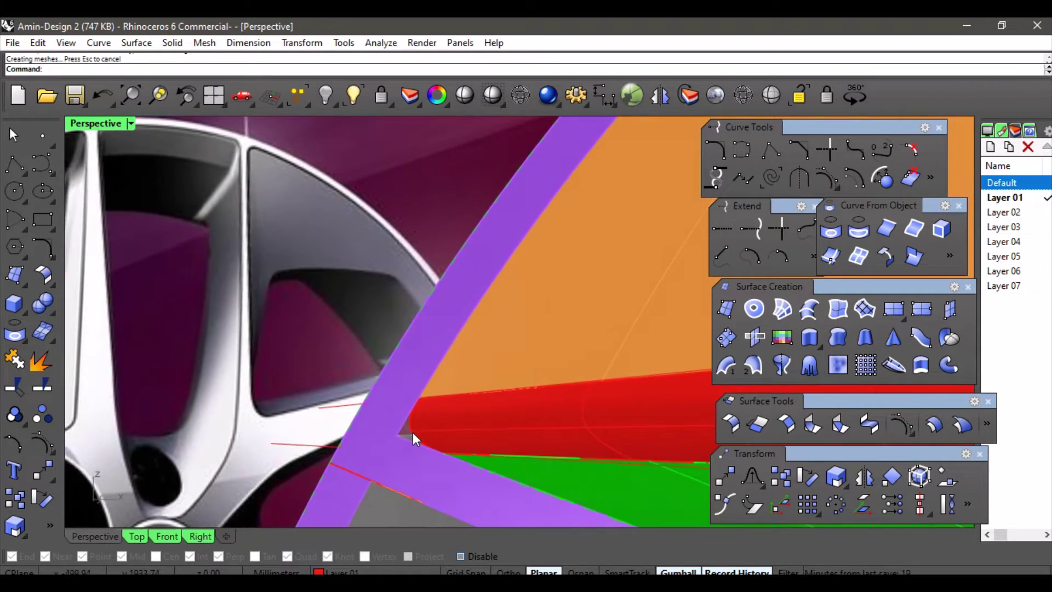
pyautogui.click(411, 433)
pyautogui.rightClick(398, 430)
pyautogui.click(411, 430)
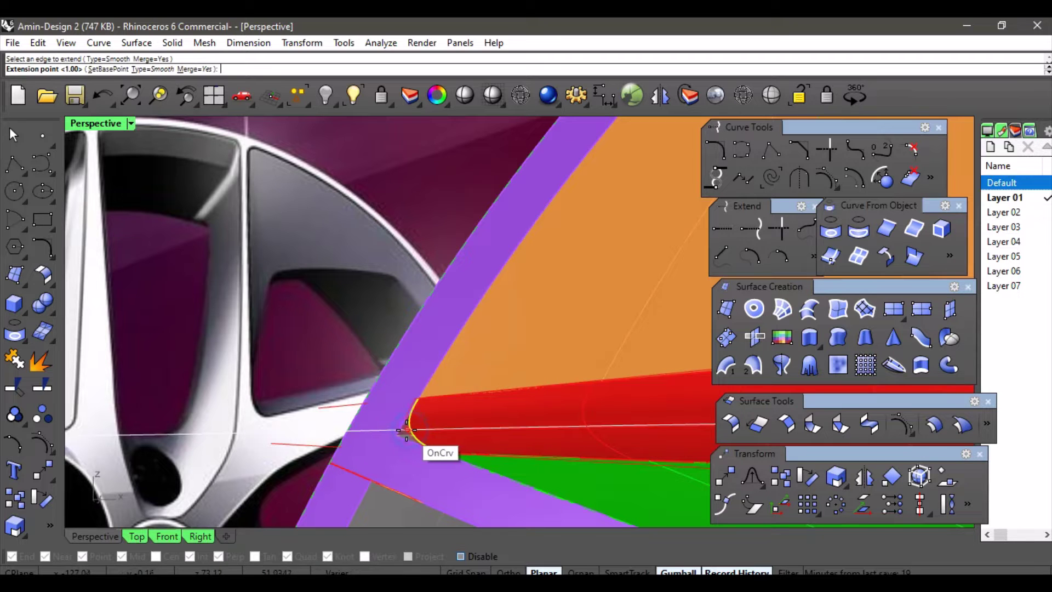
pyautogui.click(391, 430)
# - Extend the upper end of the other red blend past the purple face where the vertical spoke meets the rim
pyautogui.moveTo(429, 400); pyautogui.dragTo(556, 300, button='right')
pyautogui.scroll(6, 543, 307)
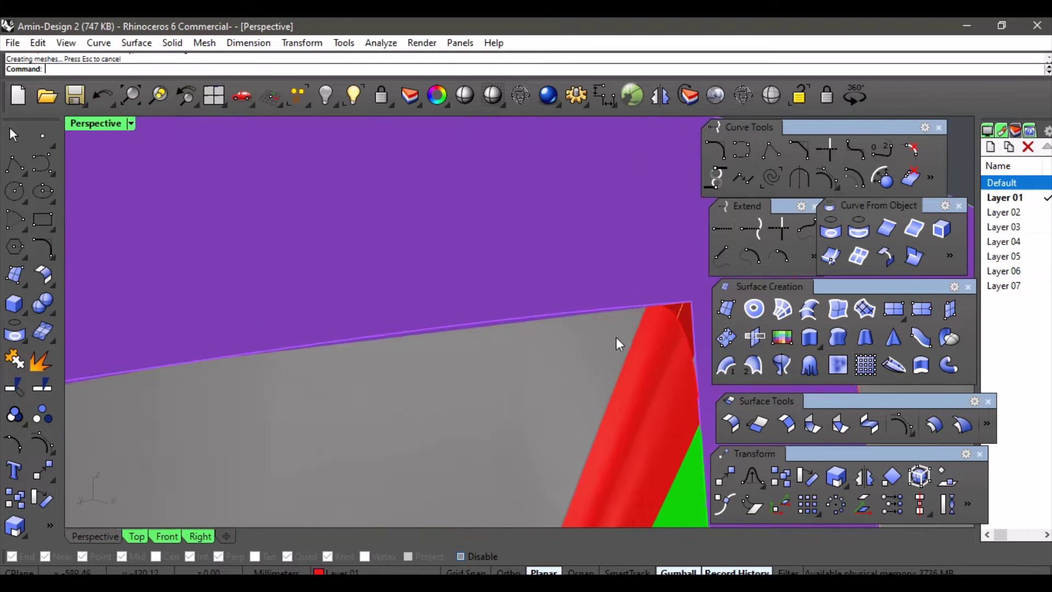
pyautogui.moveTo(508, 343); pyautogui.dragTo(470, 336, button='right')
pyautogui.rightClick(469, 337)
pyautogui.click(393, 330)
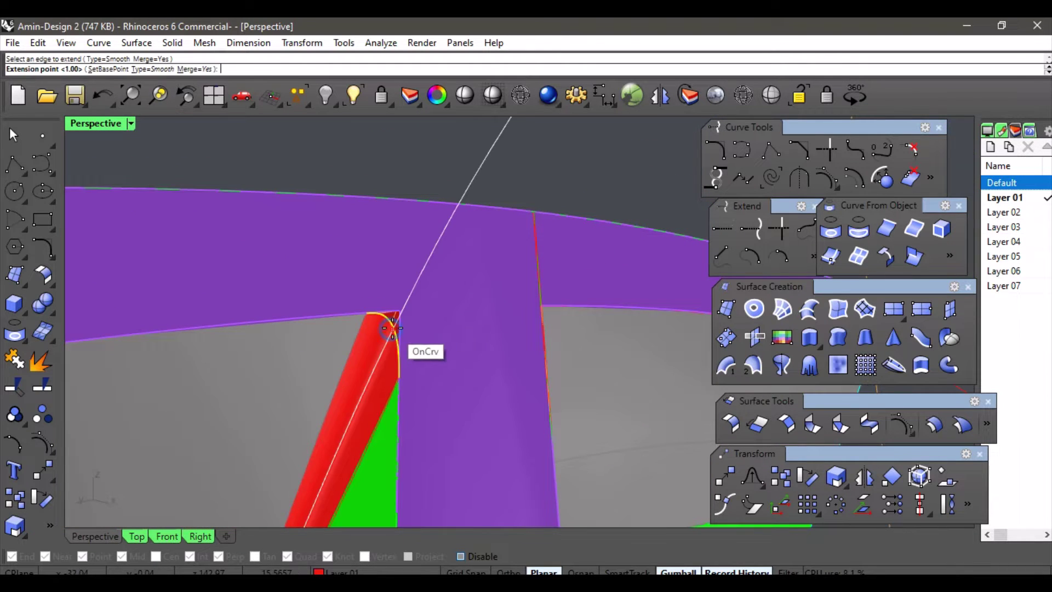
pyautogui.click(463, 306)
pyautogui.rightClick(463, 307)
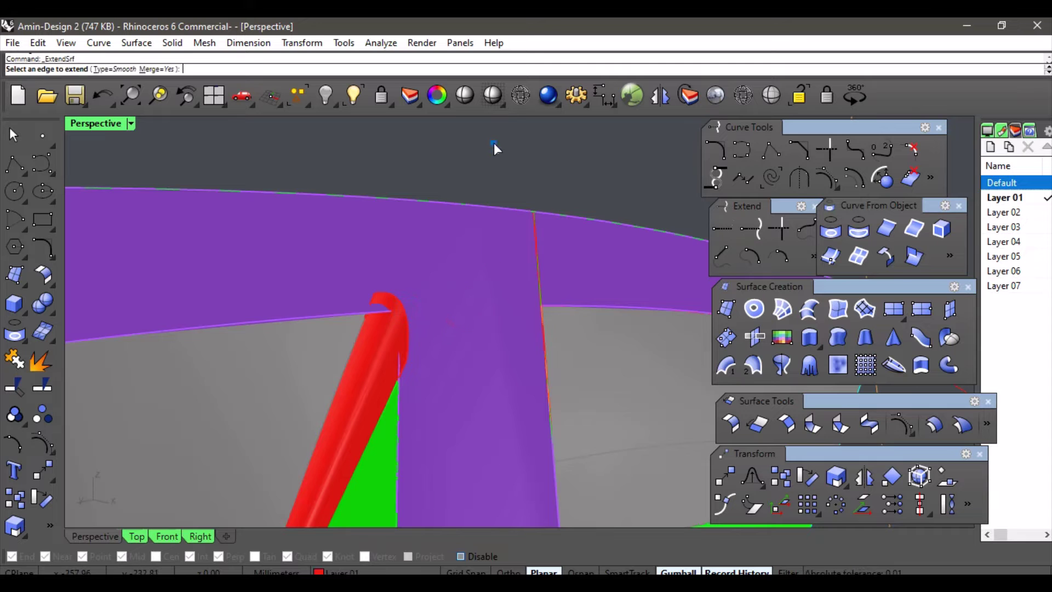
# - Untrim the purple face's inner opening between the two spokes, without keeping the trim objects
pyautogui.scroll(-10, 491, 202)
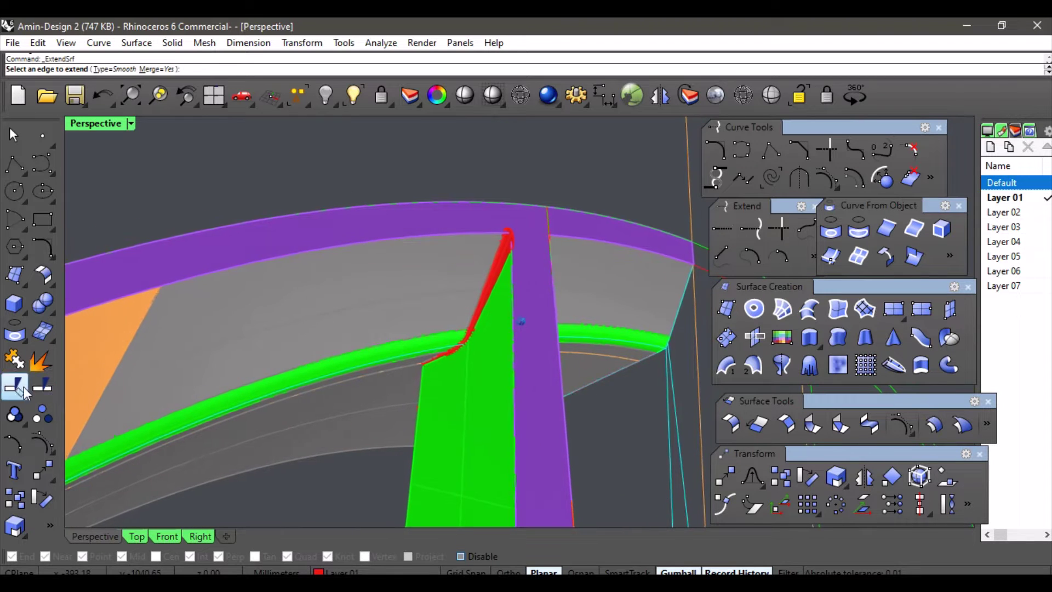
pyautogui.rightClick(22, 387)
pyautogui.click(422, 238)
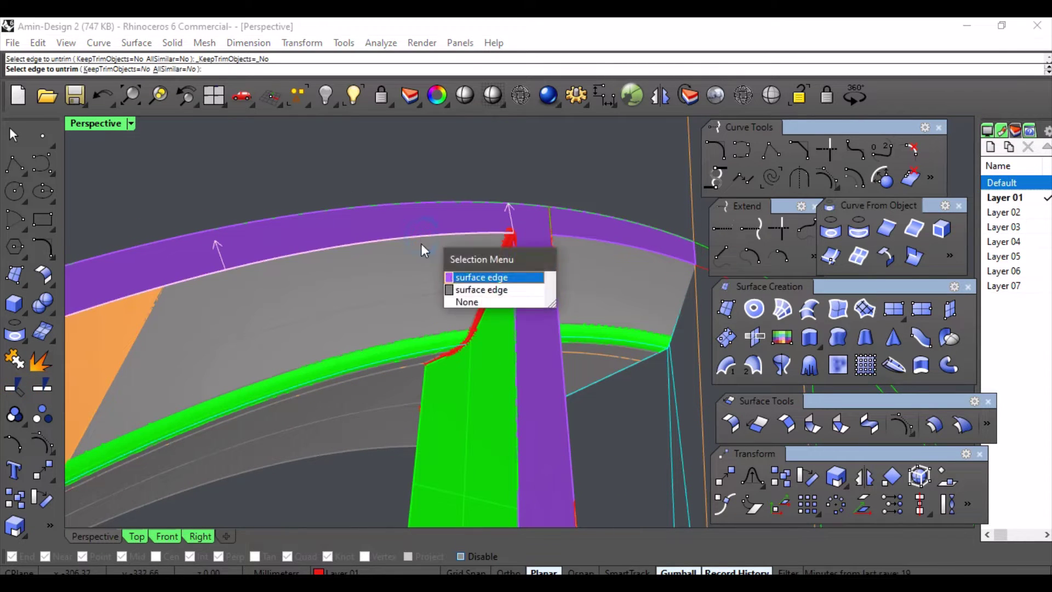
pyautogui.click(484, 278)
pyautogui.scroll(-4, 564, 294)
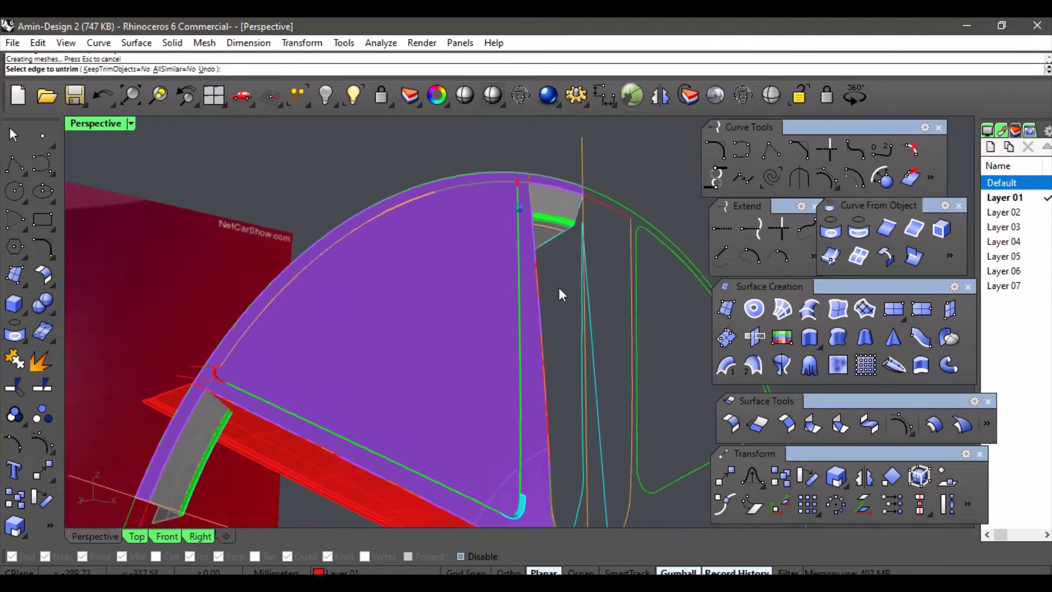
pyautogui.scroll(3, 545, 389)
pyautogui.press('Return')
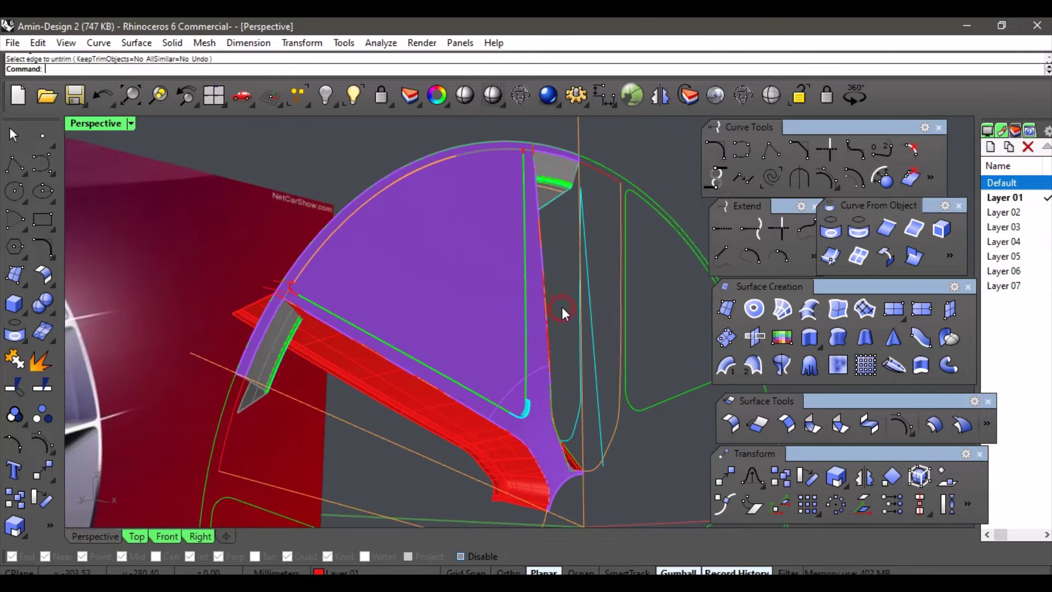
# - Start a trim with the cyan corner surface and the red blend at the rim corner as cutting objects
pyautogui.scroll(2, 564, 297)
pyautogui.scroll(2, 556, 373)
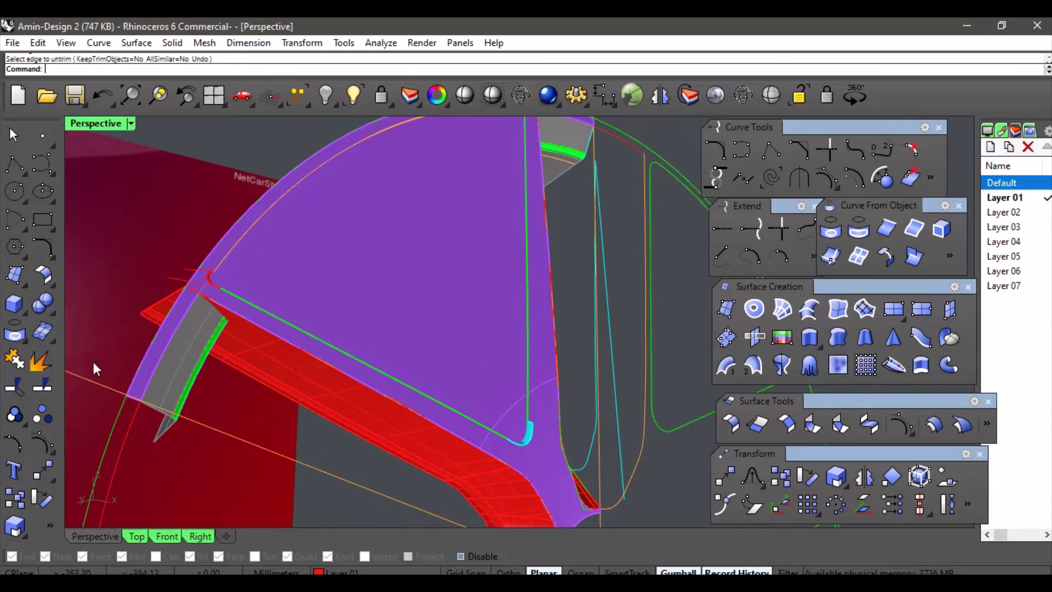
pyautogui.click(14, 386)
pyautogui.scroll(3, 540, 463)
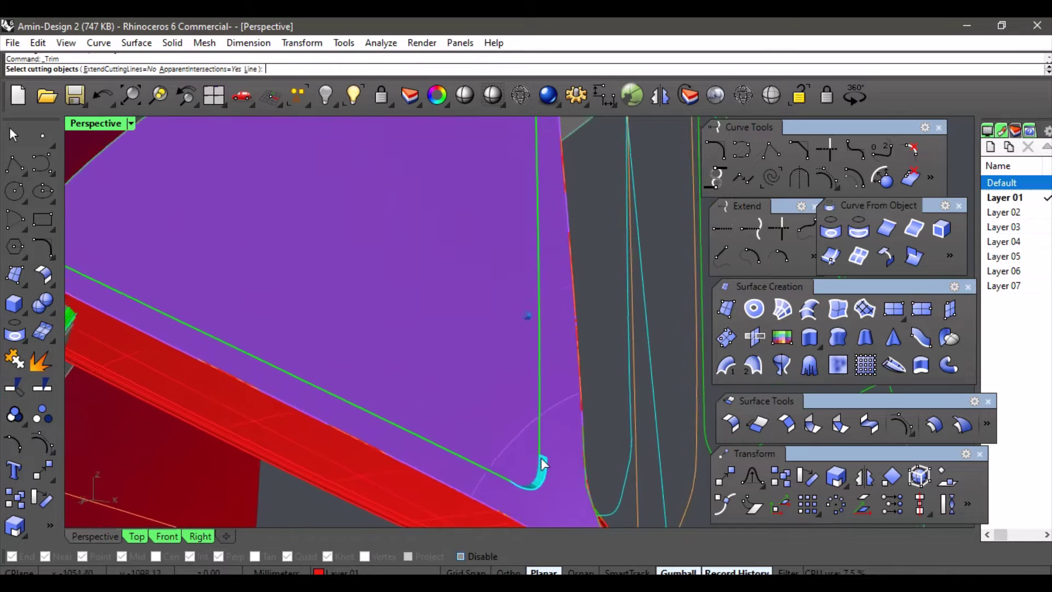
pyautogui.click(540, 465)
pyautogui.scroll(-4, 430, 390)
pyautogui.moveTo(294, 347); pyautogui.dragTo(398, 331, button='right')
pyautogui.scroll(1, 345, 353)
pyautogui.moveTo(345, 353); pyautogui.dragTo(393, 362, button='right')
pyautogui.scroll(1, 393, 362)
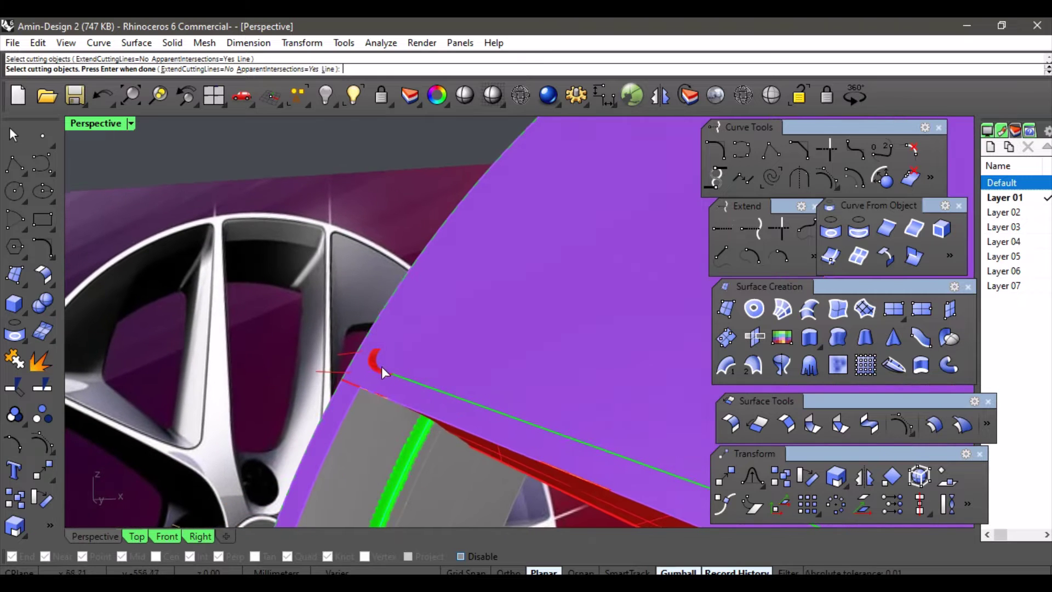
pyautogui.click(377, 370)
pyautogui.moveTo(462, 354); pyautogui.dragTo(511, 331, button='right')
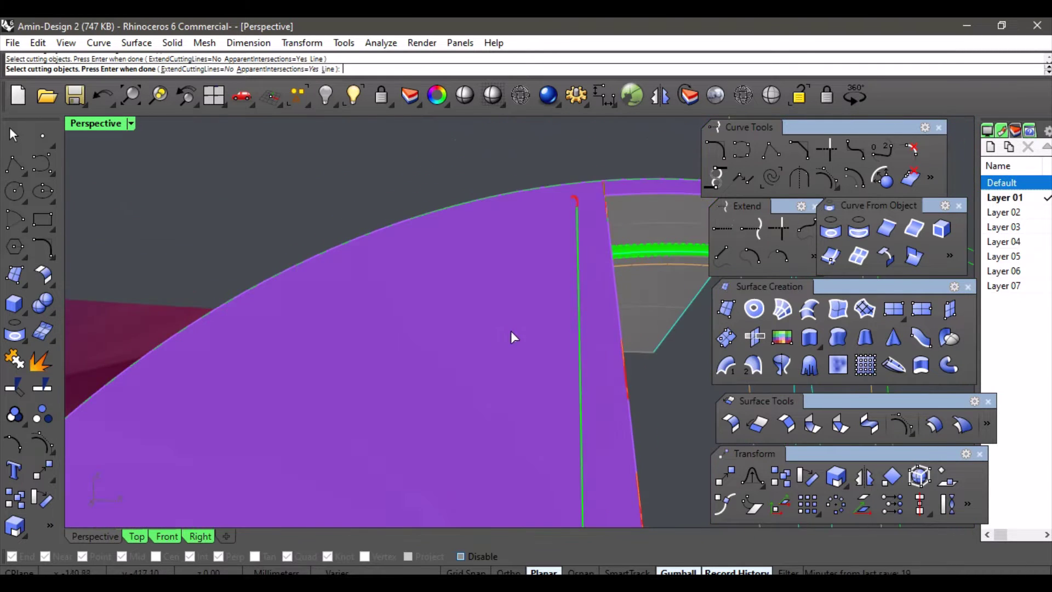
# - Complete the trim's cutting set with the purple face, green spoke walls, orange surface and remaining red blend
pyautogui.keyDown('shift'); pyautogui.moveTo(573, 213); pyautogui.dragTo(546, 162, button='right'); pyautogui.keyUp('shift')
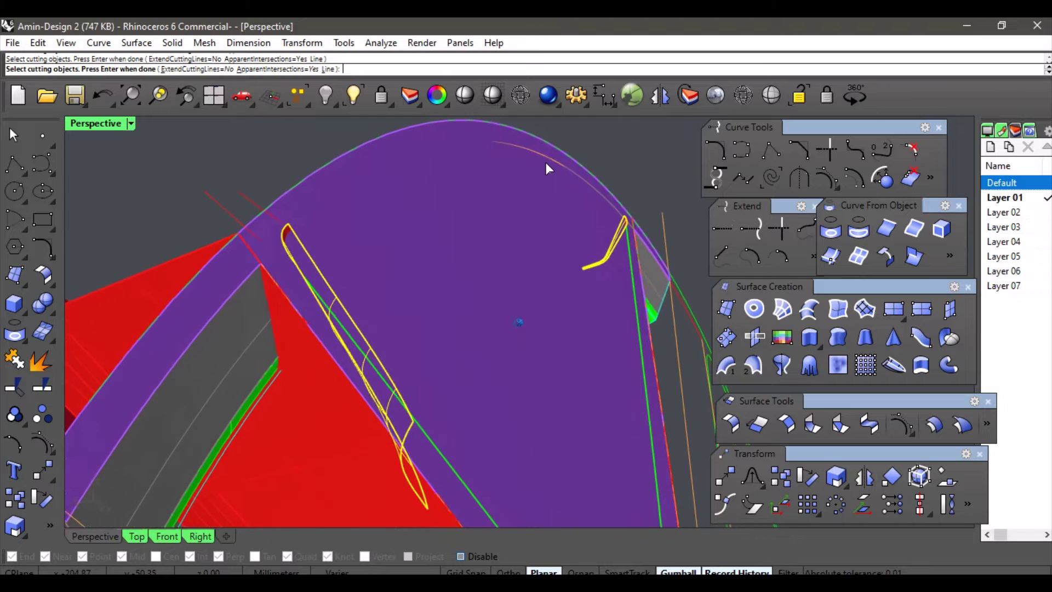
pyautogui.click(547, 161)
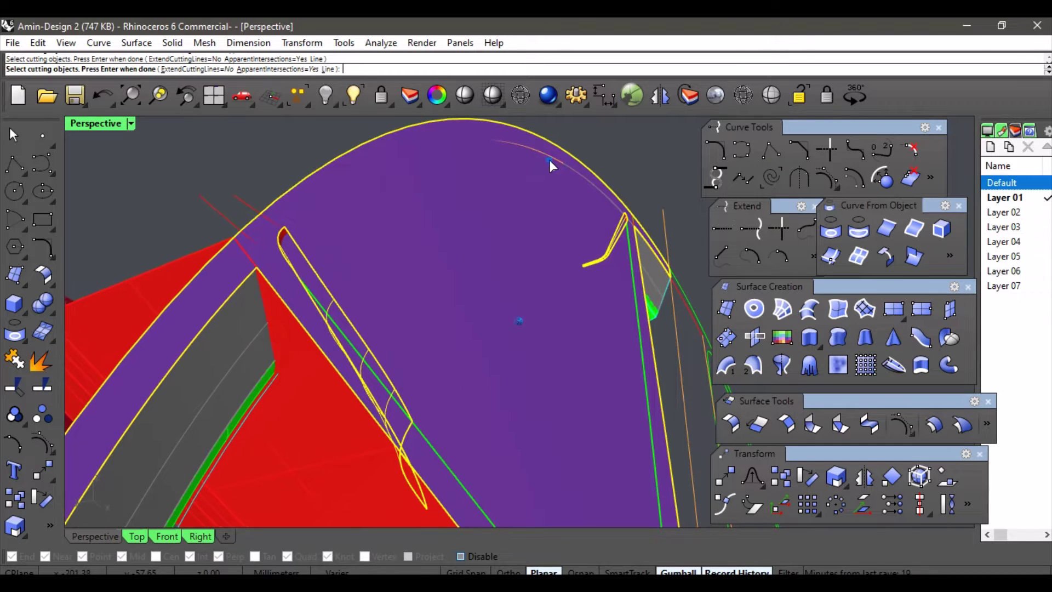
pyautogui.click(550, 160)
pyautogui.moveTo(567, 186); pyautogui.dragTo(524, 429, button='right')
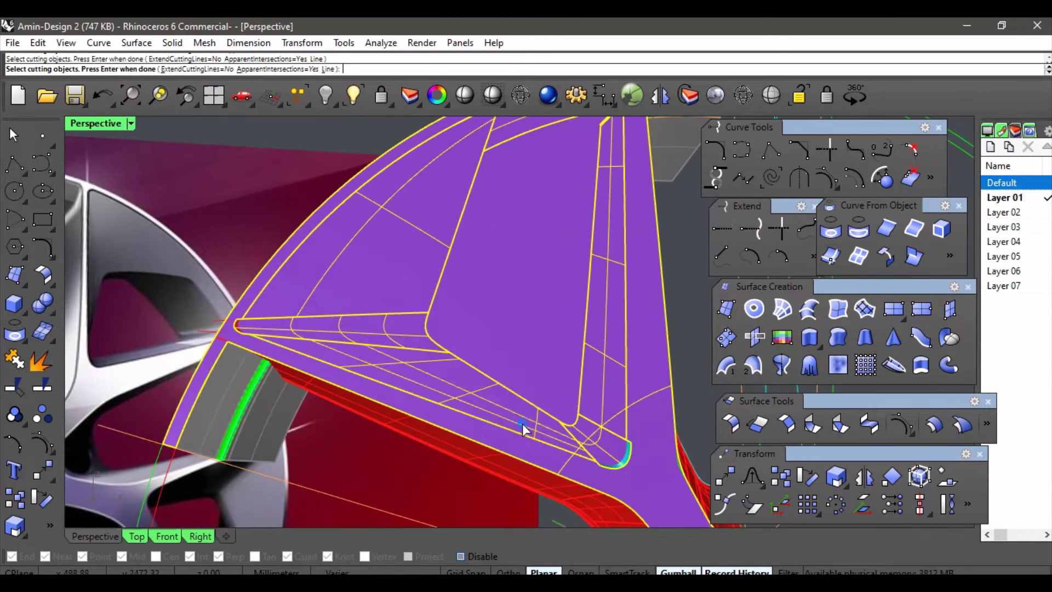
pyautogui.moveTo(515, 348); pyautogui.dragTo(521, 264, button='right')
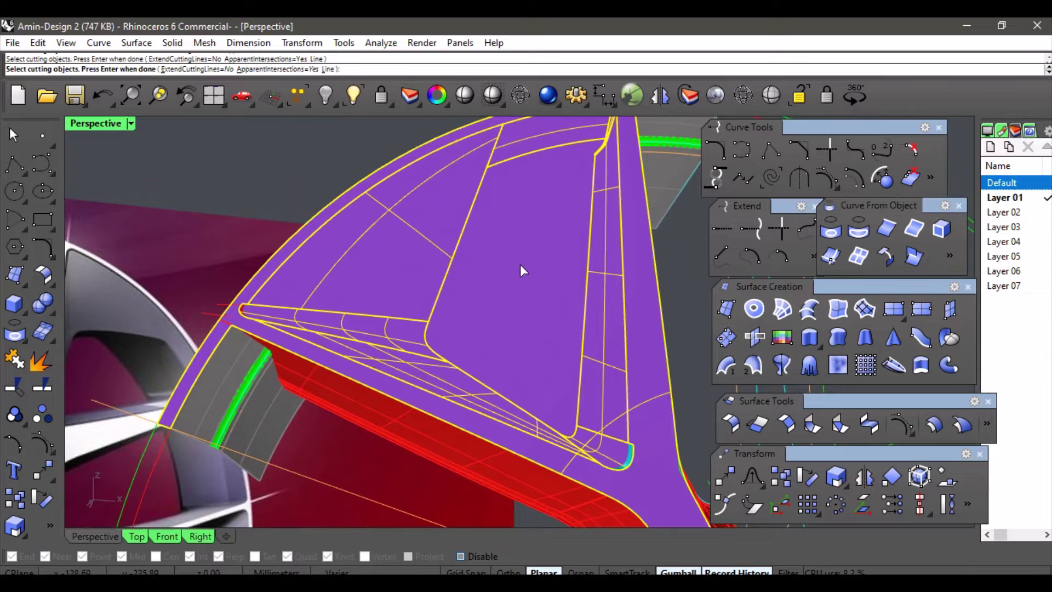
pyautogui.rightClick(518, 272)
# - Trim off the ends of the cyan corner surface and both red blends that protrude through the purple face
pyautogui.scroll(5, 648, 479)
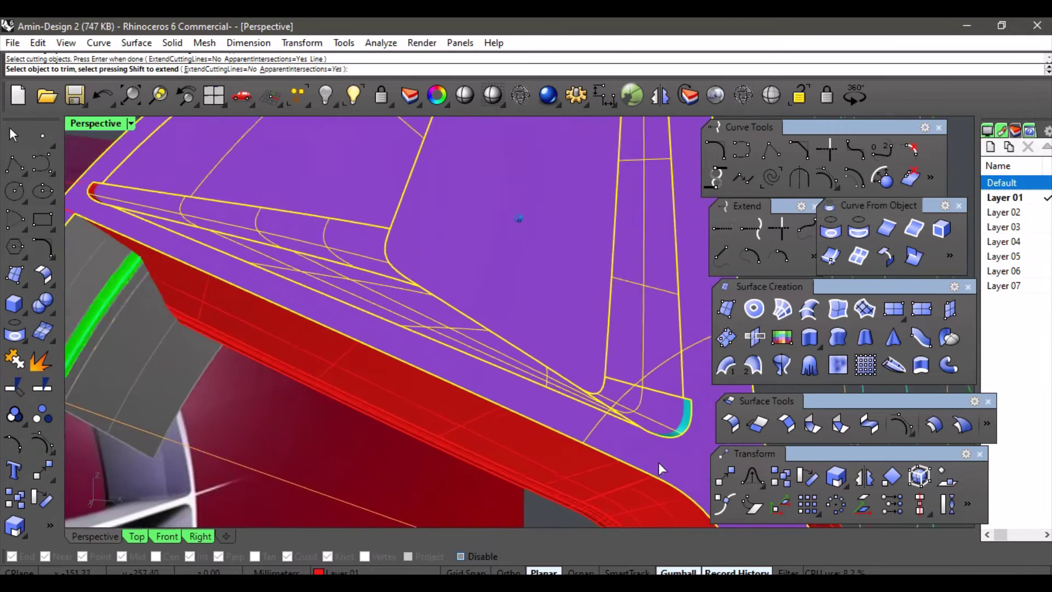
pyautogui.click(663, 430)
pyautogui.moveTo(663, 429); pyautogui.dragTo(493, 241, button='right')
pyautogui.click(298, 331)
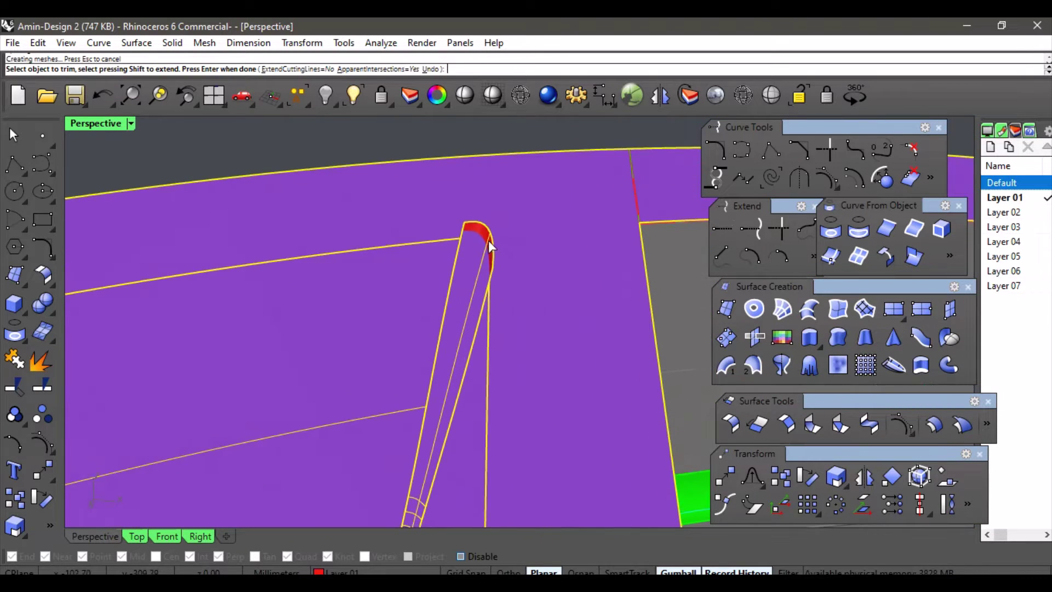
pyautogui.click(485, 233)
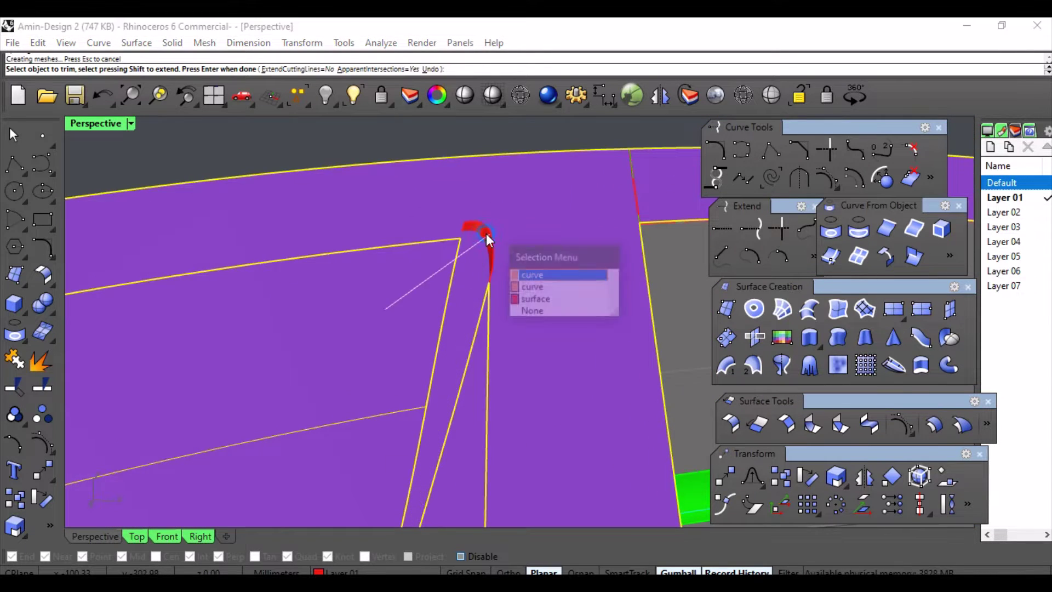
pyautogui.click(534, 299)
pyautogui.moveTo(539, 291); pyautogui.dragTo(446, 409, button='right')
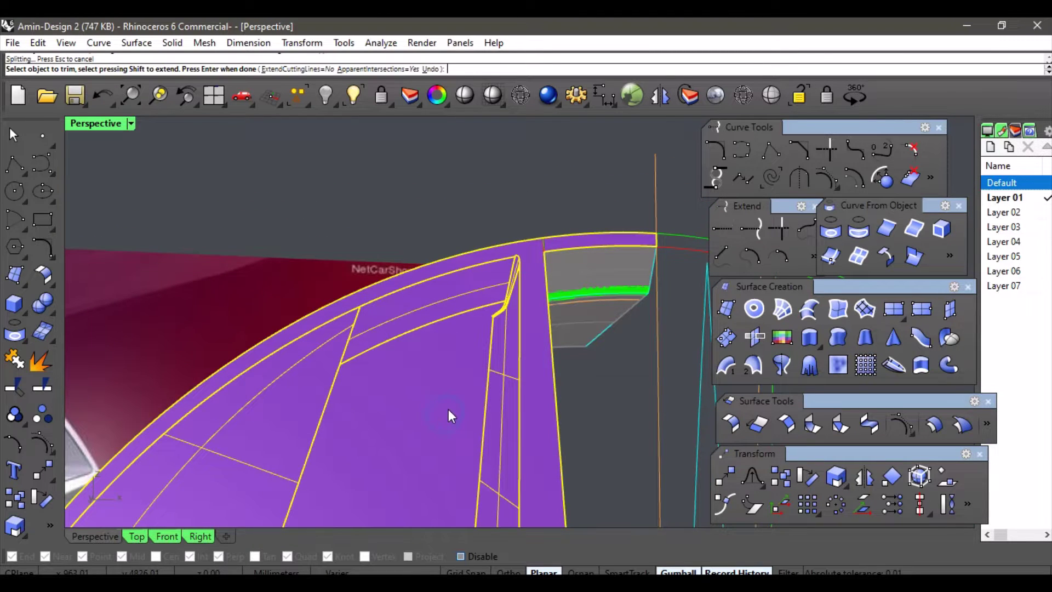
pyautogui.press('Return')
# - Check the model in wireframe, return to shaded display and hide the purple spoke face
pyautogui.moveTo(449, 409); pyautogui.dragTo(508, 401, button='right')
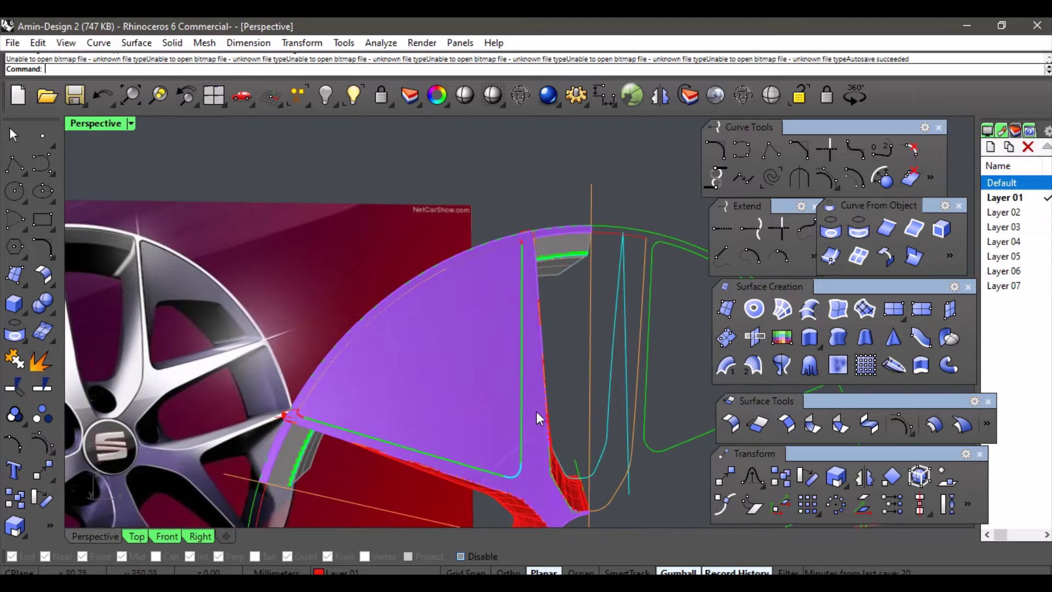
pyautogui.click(494, 357)
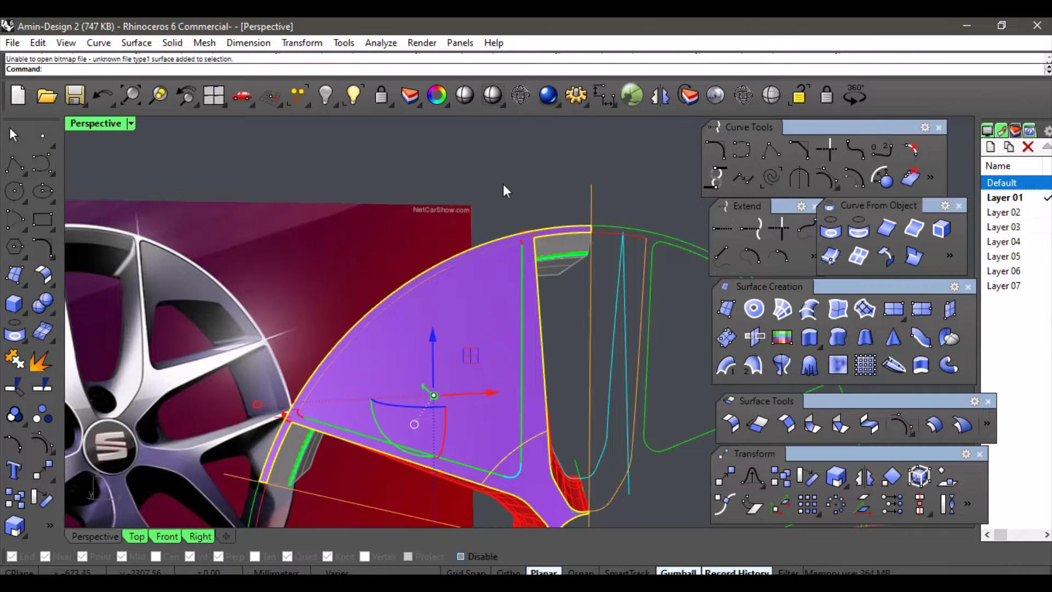
pyautogui.press('Escape')
pyautogui.click(518, 97)
pyautogui.moveTo(527, 225)
pyautogui.mouseDown(button='right')
pyautogui.moveTo(532, 251)
pyautogui.moveTo(495, 153)
pyautogui.mouseUp(button='right')
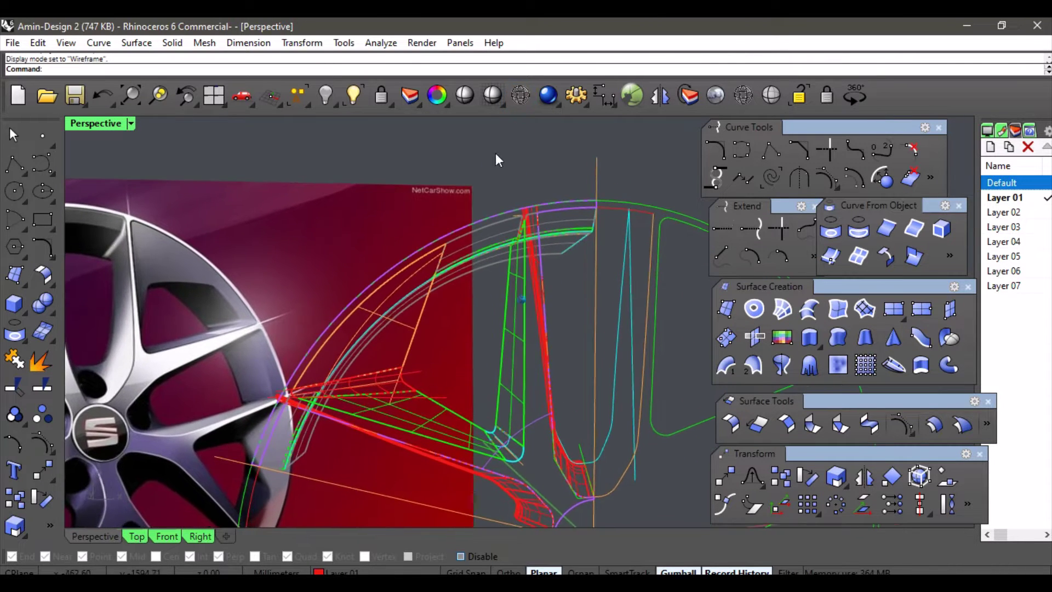
pyautogui.click(492, 95)
pyautogui.click(493, 287)
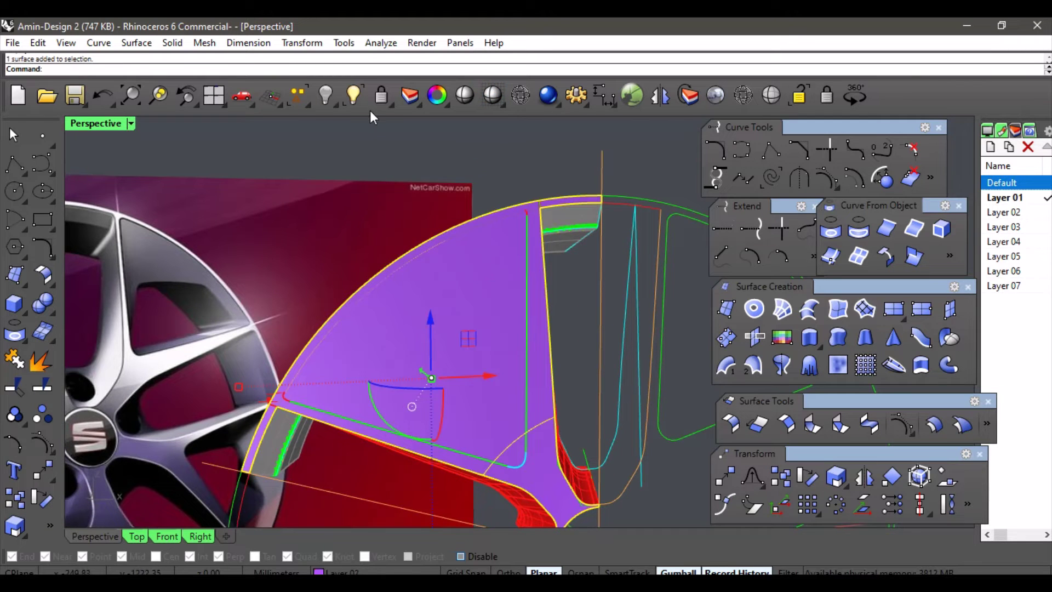
pyautogui.click(326, 95)
# - Inspect the trimmed surfaces around the window, especially the red blend's narrow end between orange surface and green wall
pyautogui.moveTo(478, 232); pyautogui.dragTo(507, 277, button='right')
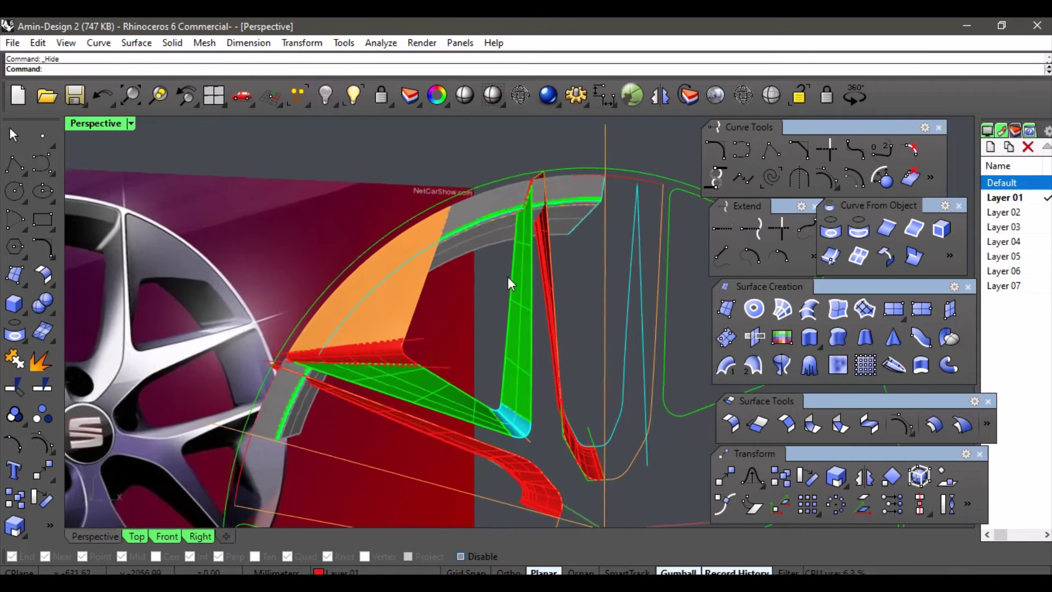
pyautogui.scroll(3, 547, 303)
pyautogui.scroll(3, 548, 312)
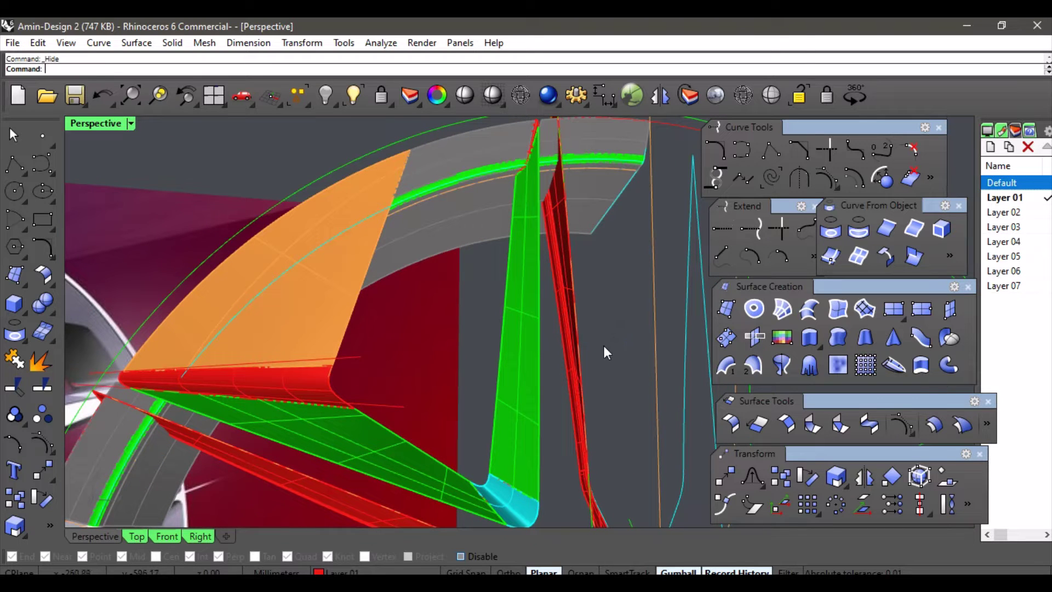
pyautogui.moveTo(477, 376); pyautogui.dragTo(299, 385, button='right')
pyautogui.scroll(6, 298, 385)
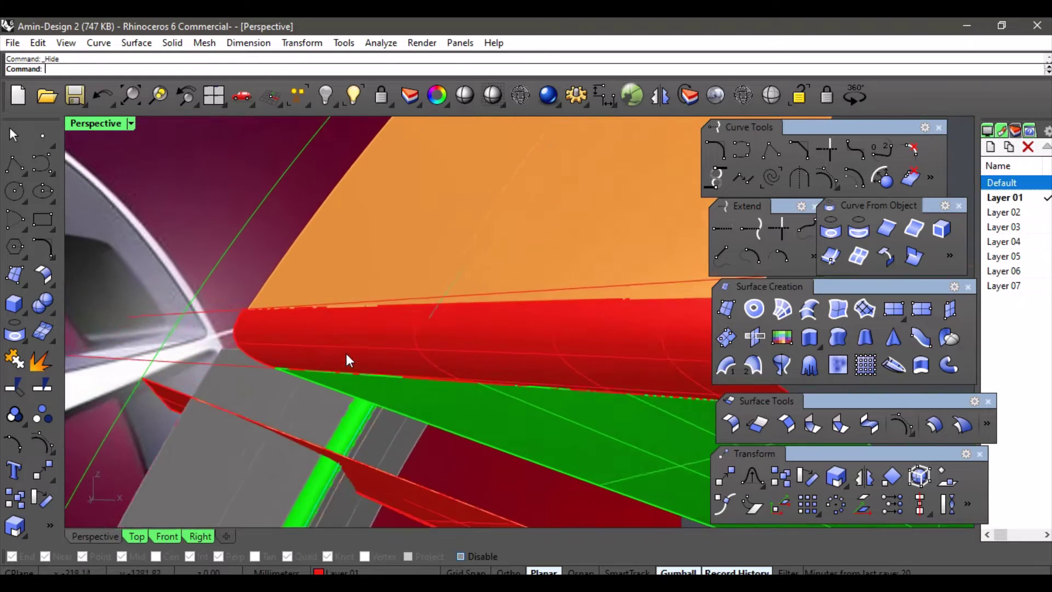
pyautogui.scroll(-5, 332, 354)
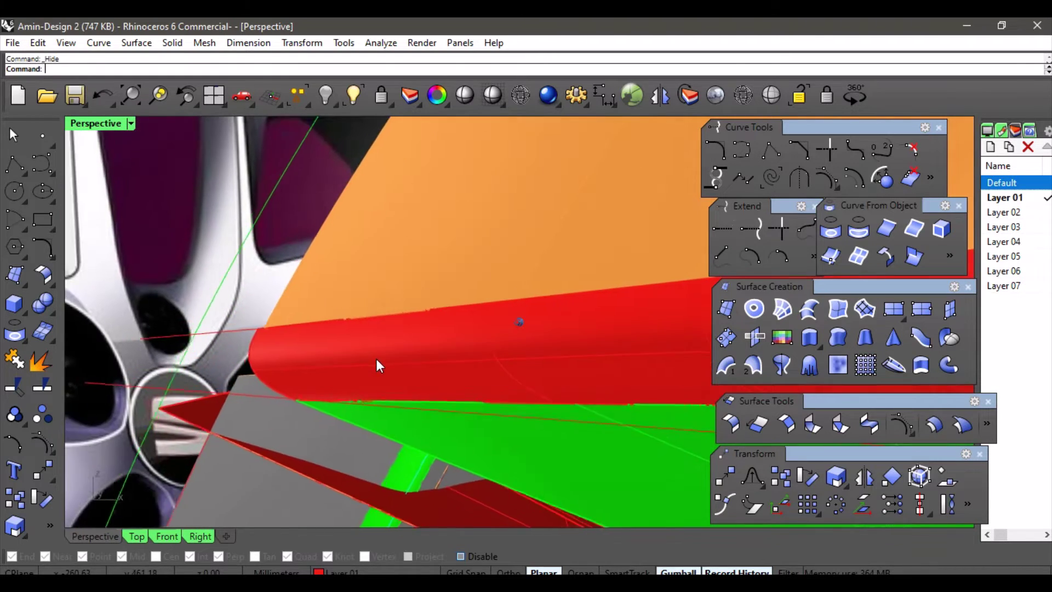
pyautogui.scroll(4, 423, 320)
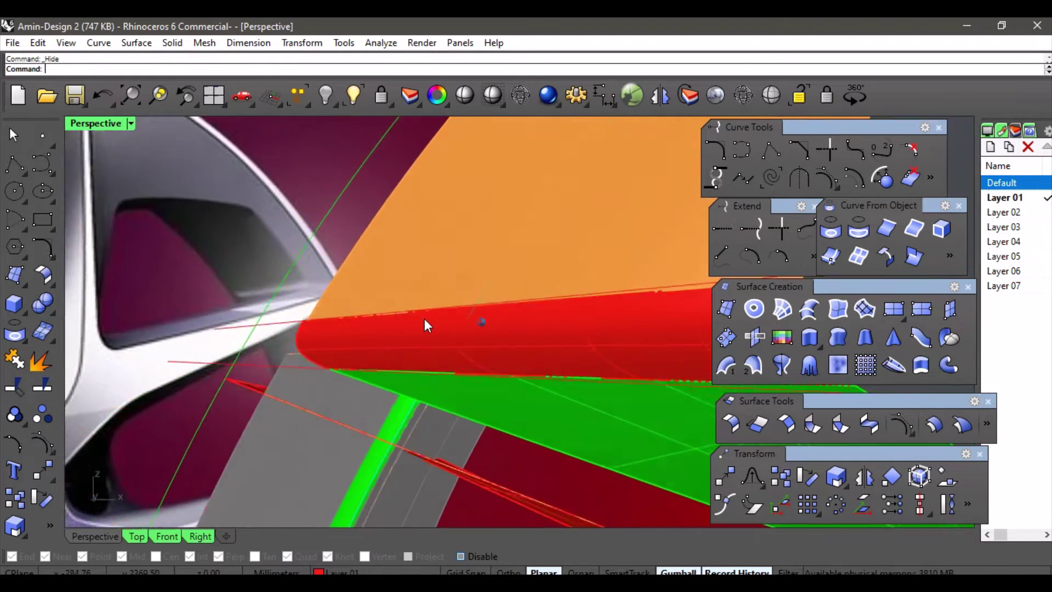
# - Undo the hiding of the purple spoke face and check side-on how the trimmed window surfaces meet it
pyautogui.scroll(1, 455, 326)
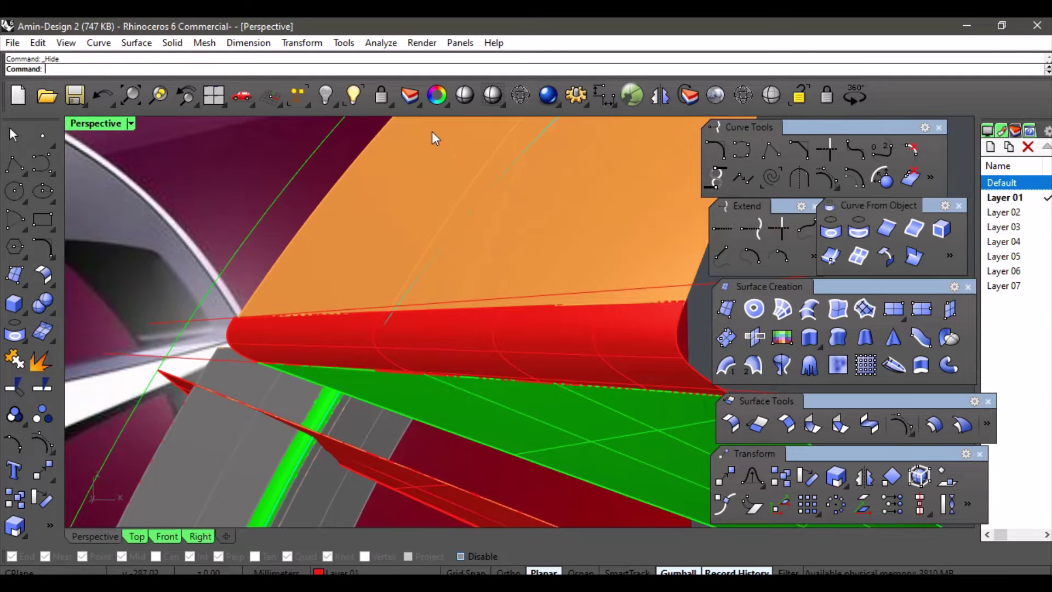
pyautogui.click(101, 95)
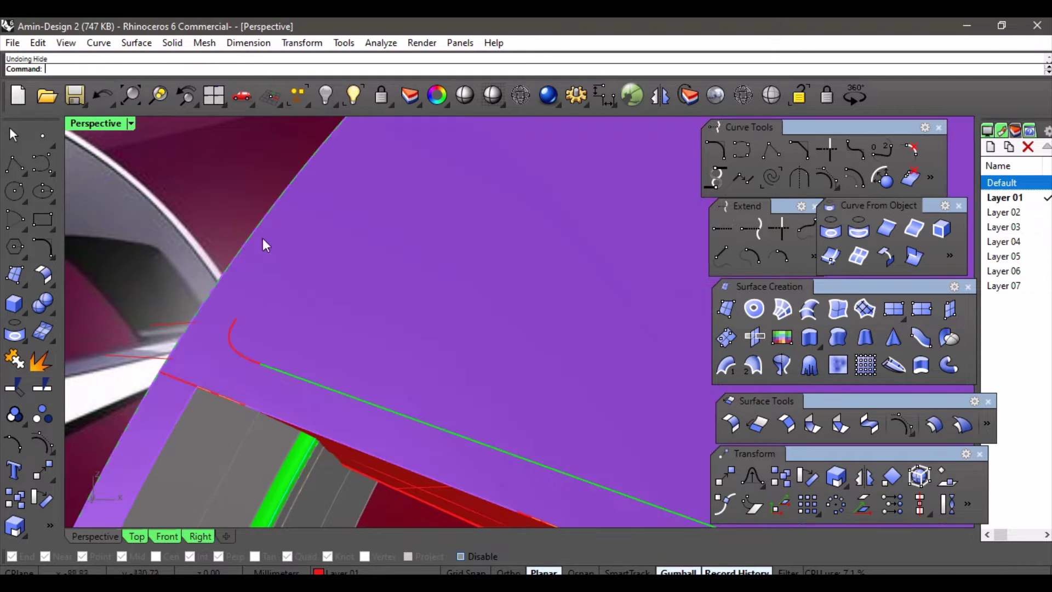
pyautogui.moveTo(275, 280); pyautogui.dragTo(354, 325, button='right')
pyautogui.moveTo(392, 330); pyautogui.dragTo(495, 318, button='right')
pyautogui.moveTo(621, 373); pyautogui.dragTo(627, 344, button='right')
pyautogui.scroll(-3, 627, 344)
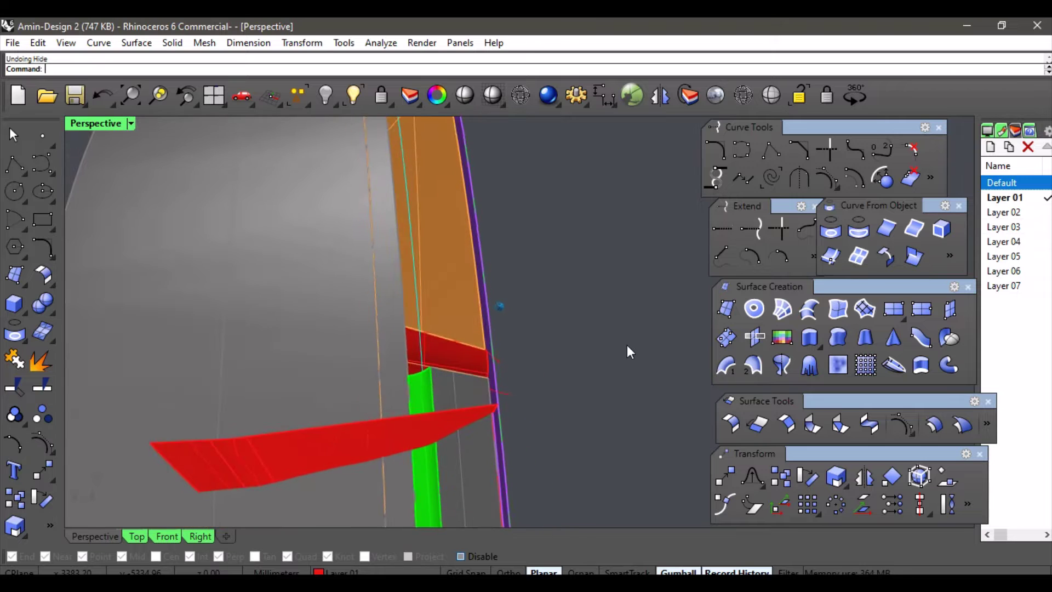
pyautogui.scroll(8, 627, 344)
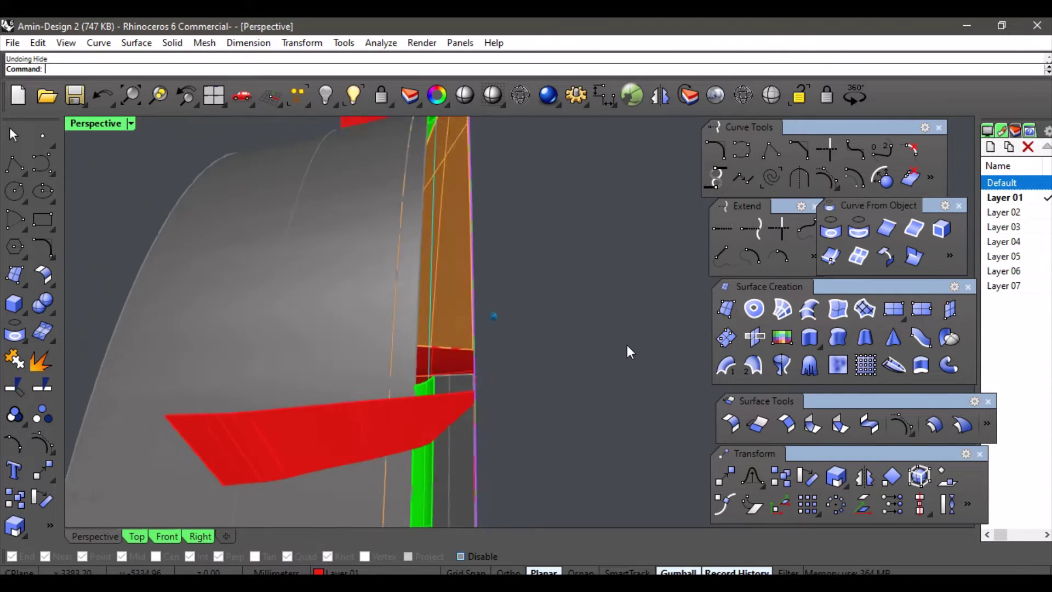
pyautogui.moveTo(627, 344)
pyautogui.mouseDown(button='right')
pyautogui.moveTo(590, 351)
pyautogui.moveTo(564, 333)
pyautogui.moveTo(623, 340)
pyautogui.moveTo(610, 324)
pyautogui.mouseUp(button='right')
pyautogui.scroll(-5, 611, 324)
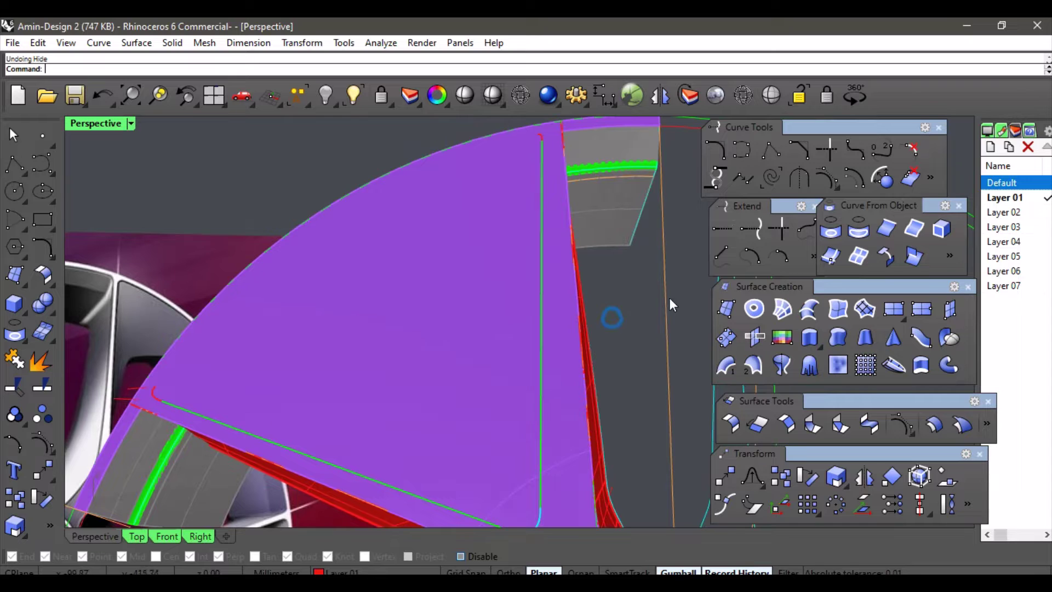
# - Duplicate the window's edges along the purple face, starting with the near-vertical green wall's long edge
pyautogui.click(886, 228)
pyautogui.click(541, 209)
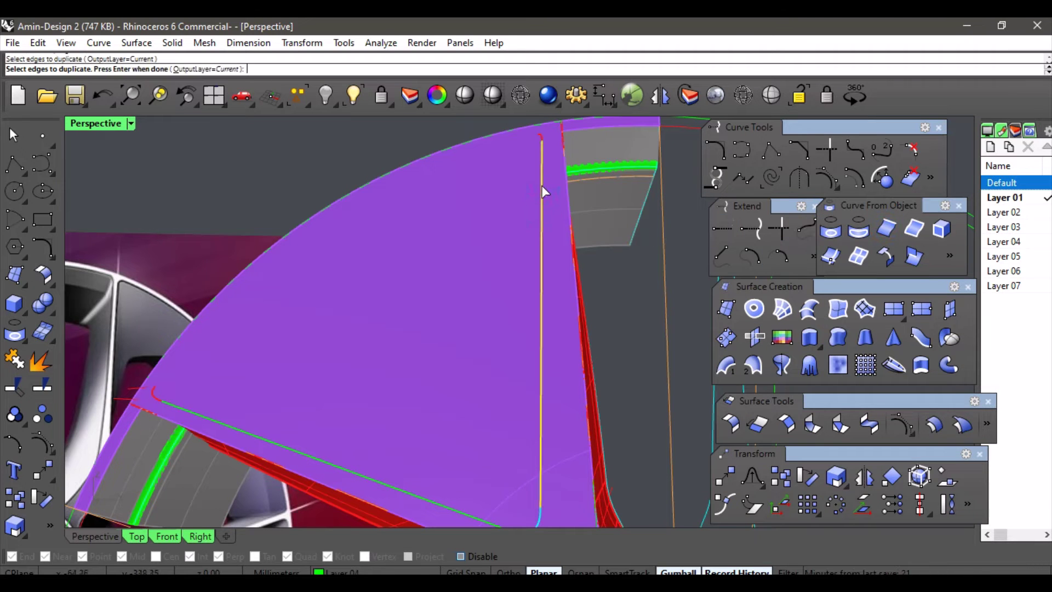
pyautogui.scroll(5, 541, 185)
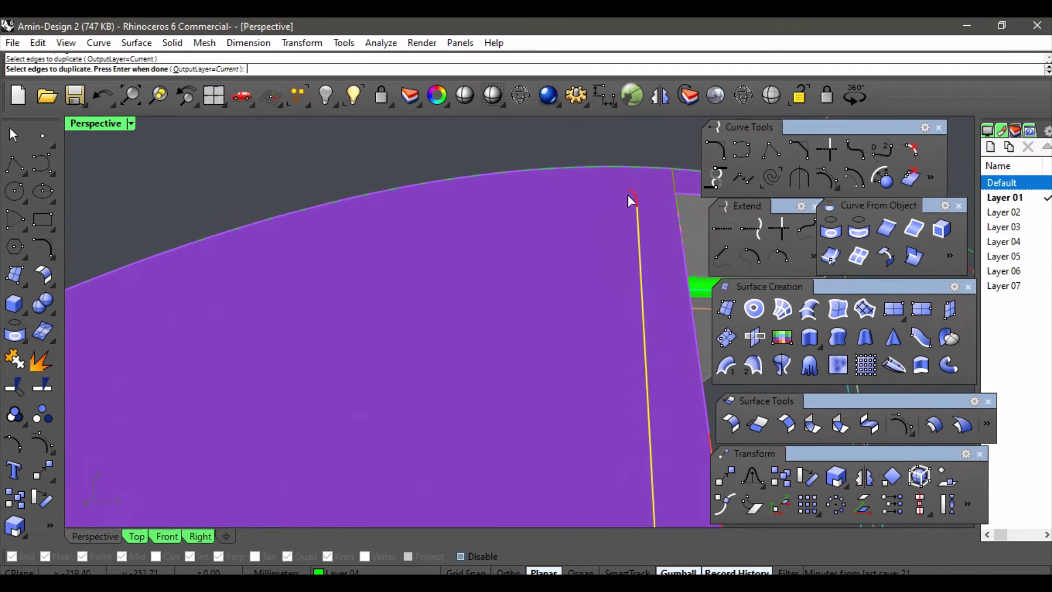
pyautogui.click(623, 188)
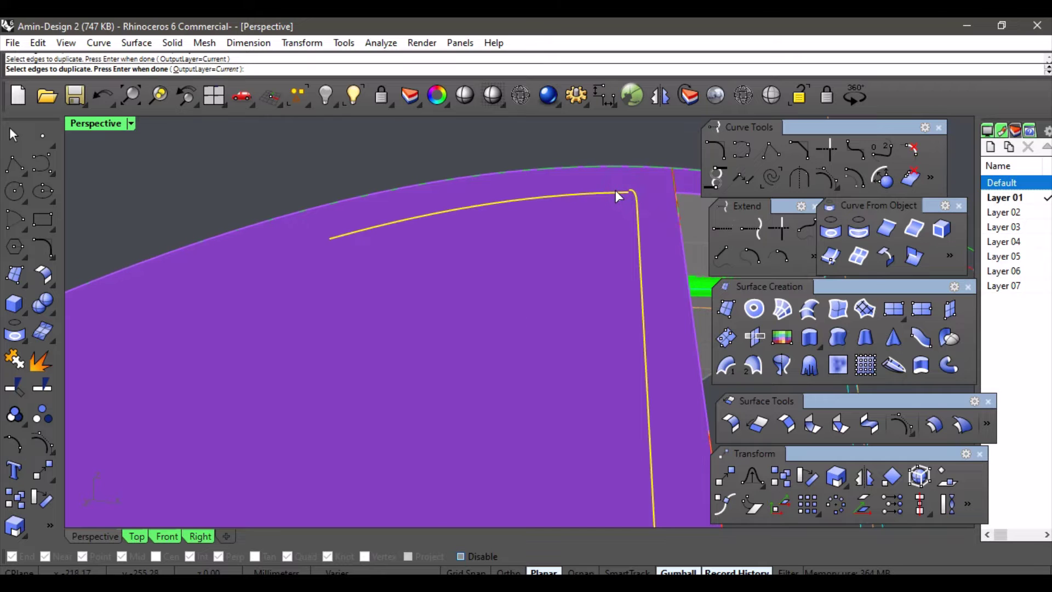
pyautogui.scroll(3, 616, 190)
pyautogui.click(630, 182)
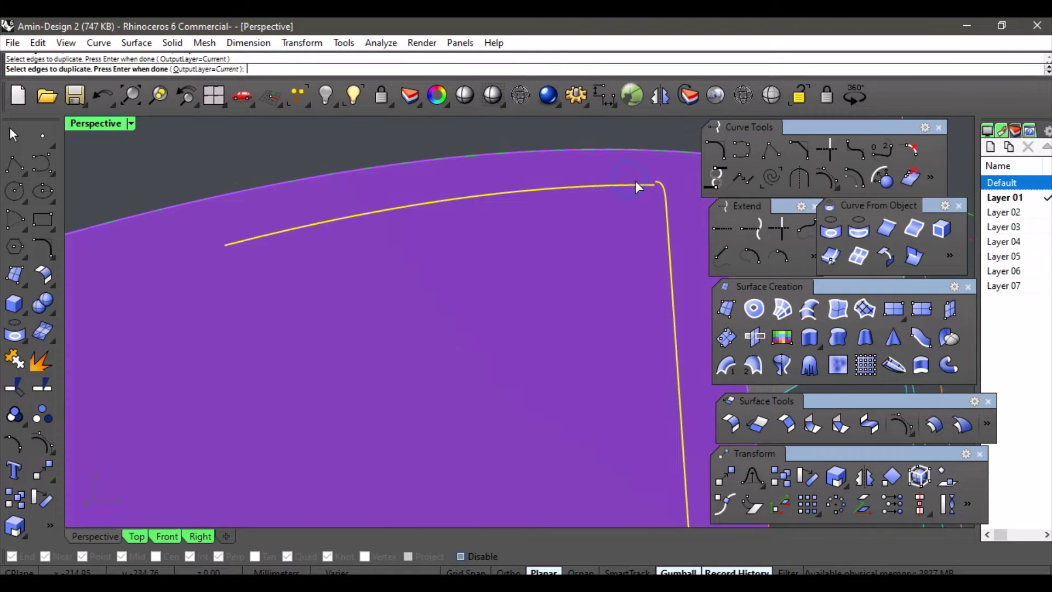
pyautogui.press('Return')
pyautogui.scroll(5, 612, 206)
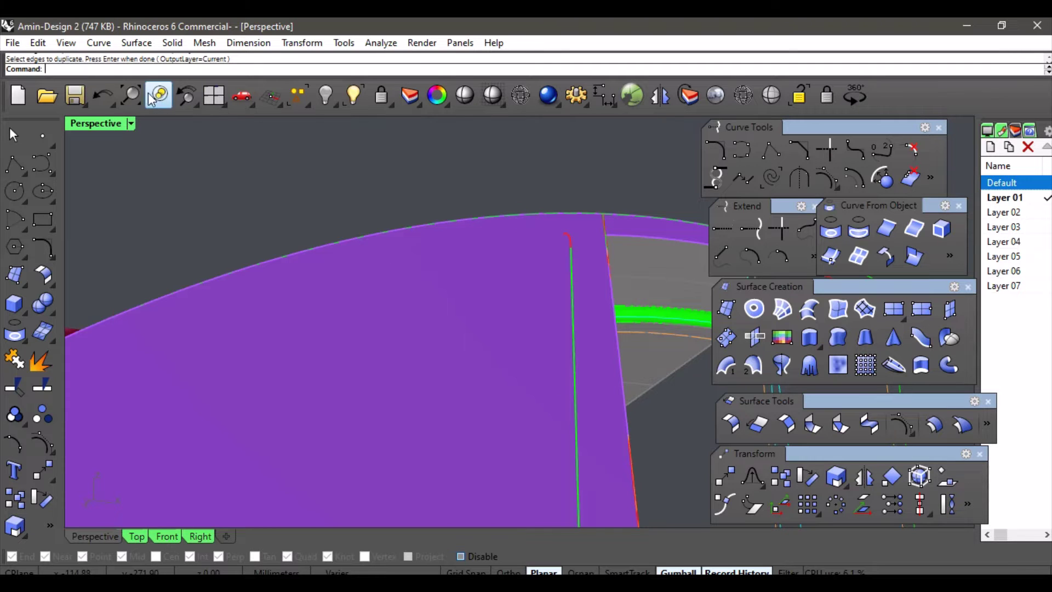
# - Undo the untrim of the purple spoke face and examine the corner where the grey rim surface meets the red fillet
pyautogui.click(108, 97)
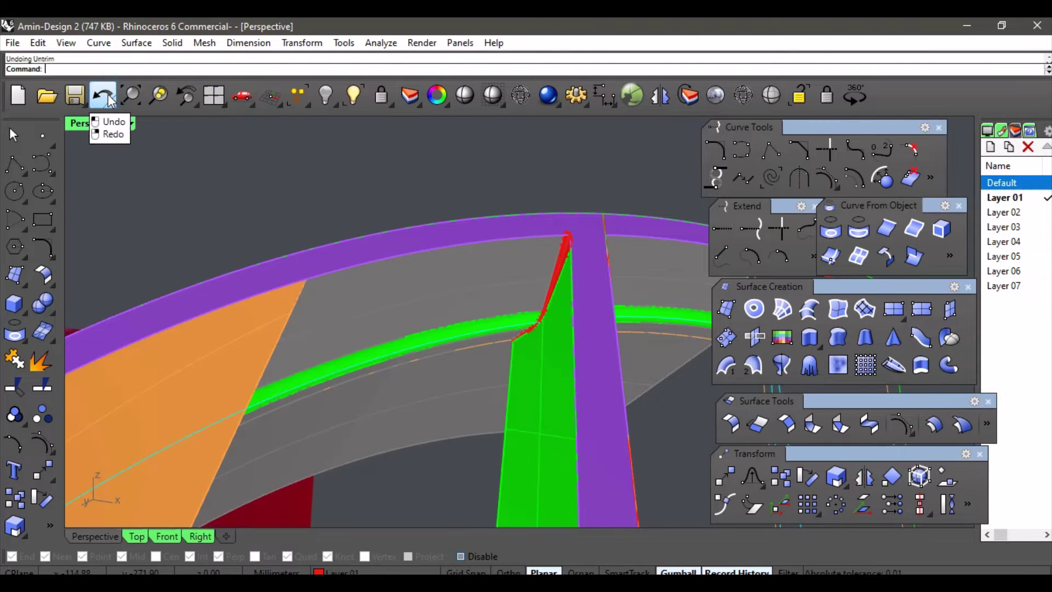
pyautogui.scroll(-3, 411, 176)
pyautogui.scroll(6, 543, 238)
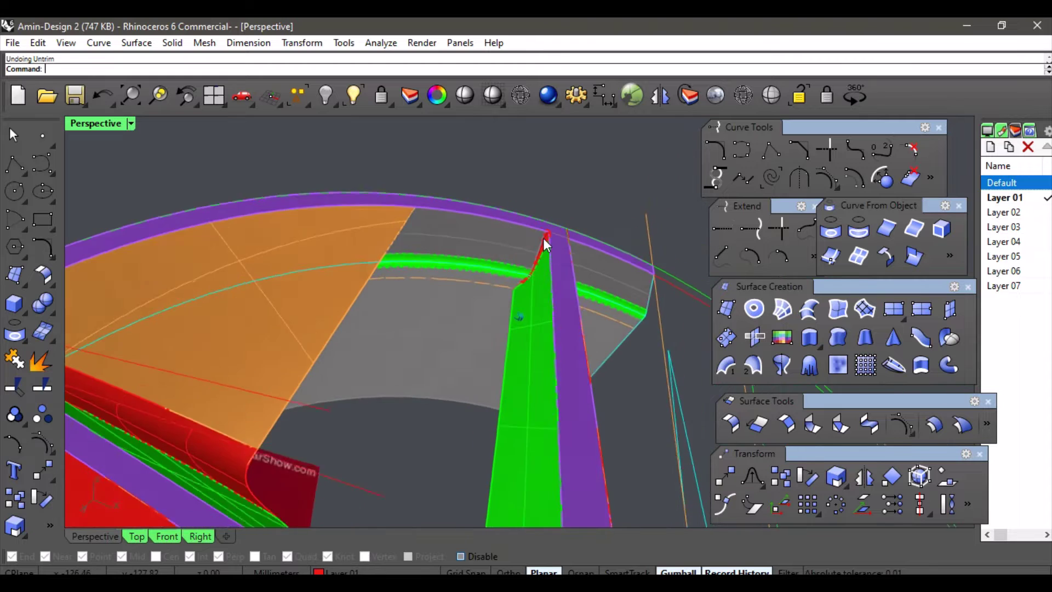
pyautogui.scroll(5, 593, 275)
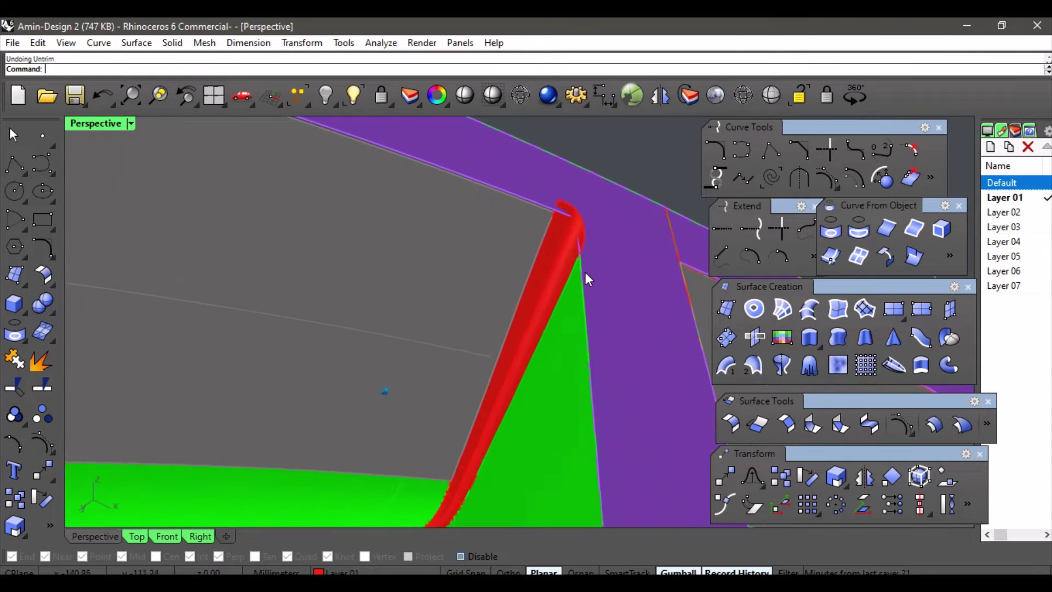
pyautogui.scroll(-5, 658, 274)
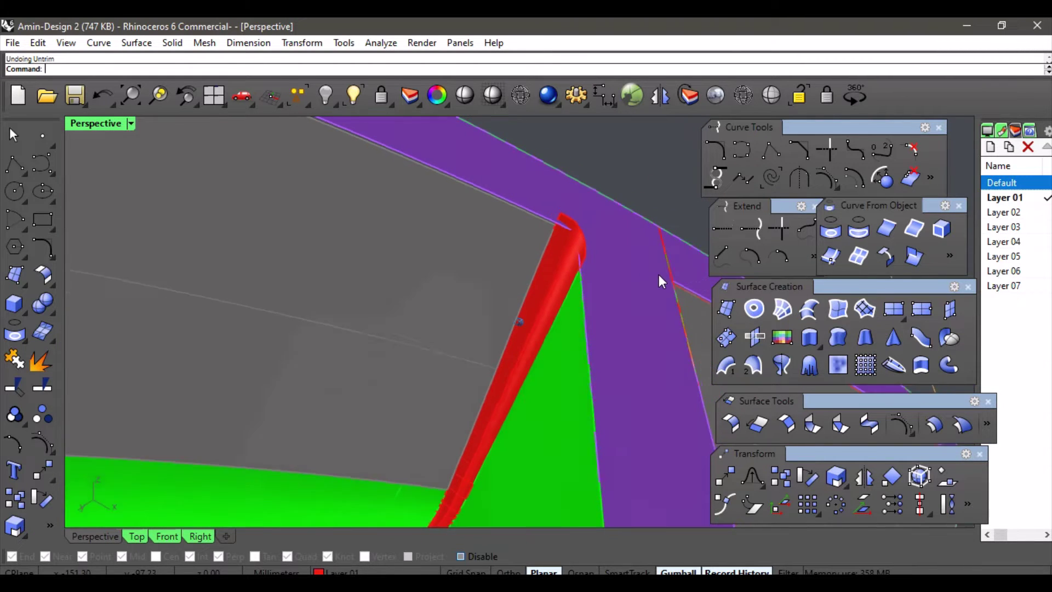
pyautogui.scroll(6, 554, 252)
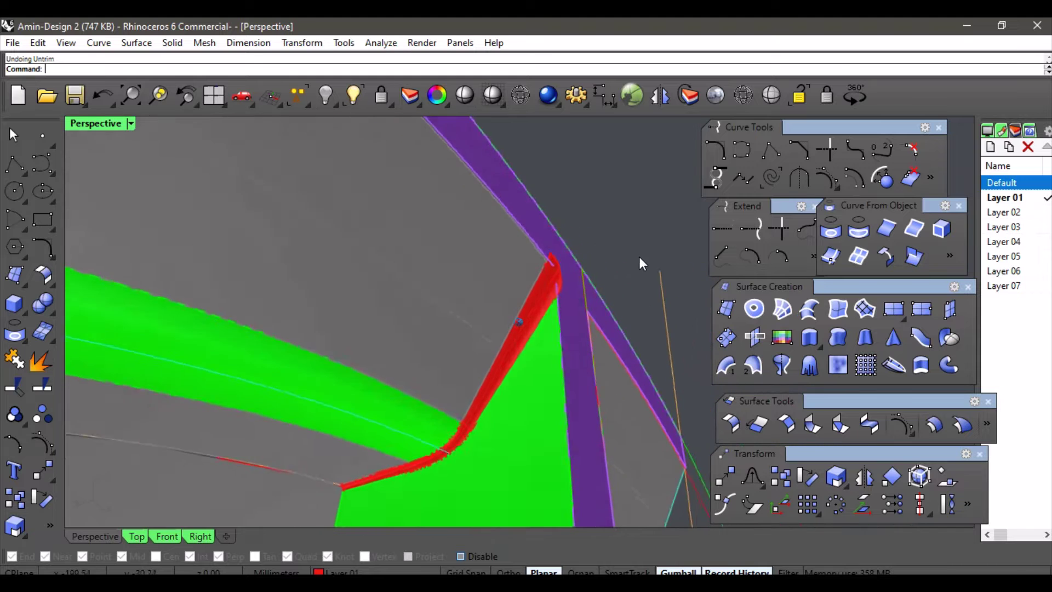
pyautogui.moveTo(549, 262); pyautogui.dragTo(555, 283, button='right')
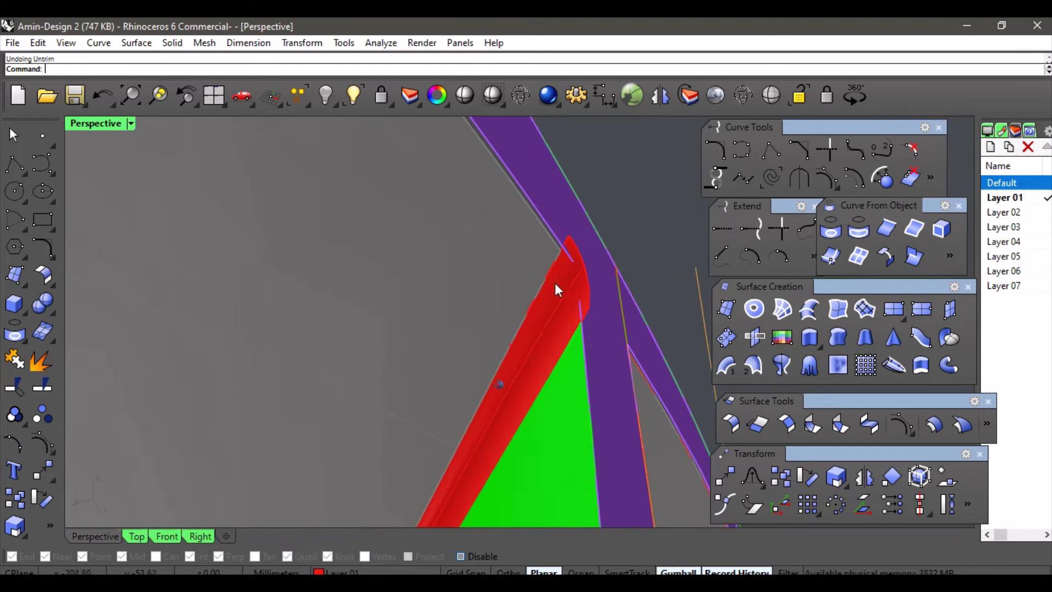
pyautogui.click(520, 247)
pyautogui.moveTo(553, 246); pyautogui.dragTo(562, 250, button='right')
pyautogui.scroll(-6, 614, 291)
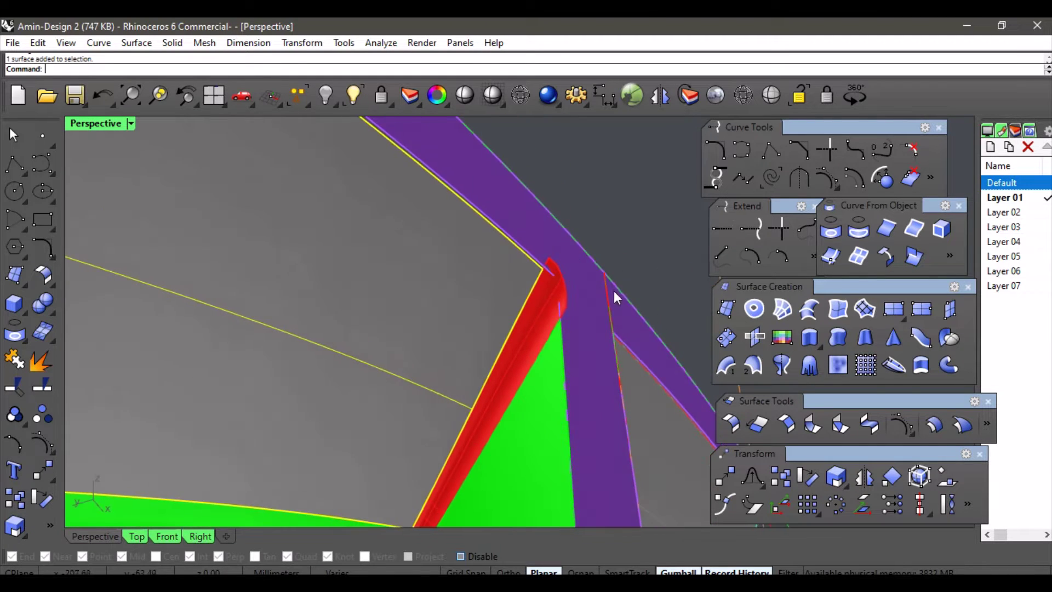
pyautogui.moveTo(621, 304); pyautogui.dragTo(595, 301, button='right')
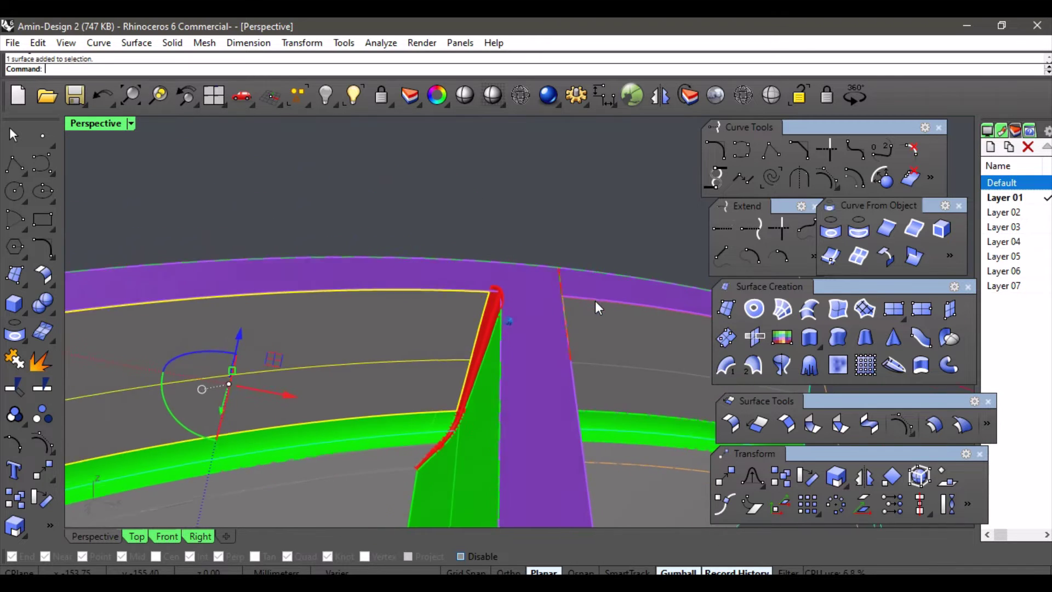
pyautogui.moveTo(553, 373); pyautogui.dragTo(607, 399, button='right')
pyautogui.click(376, 224)
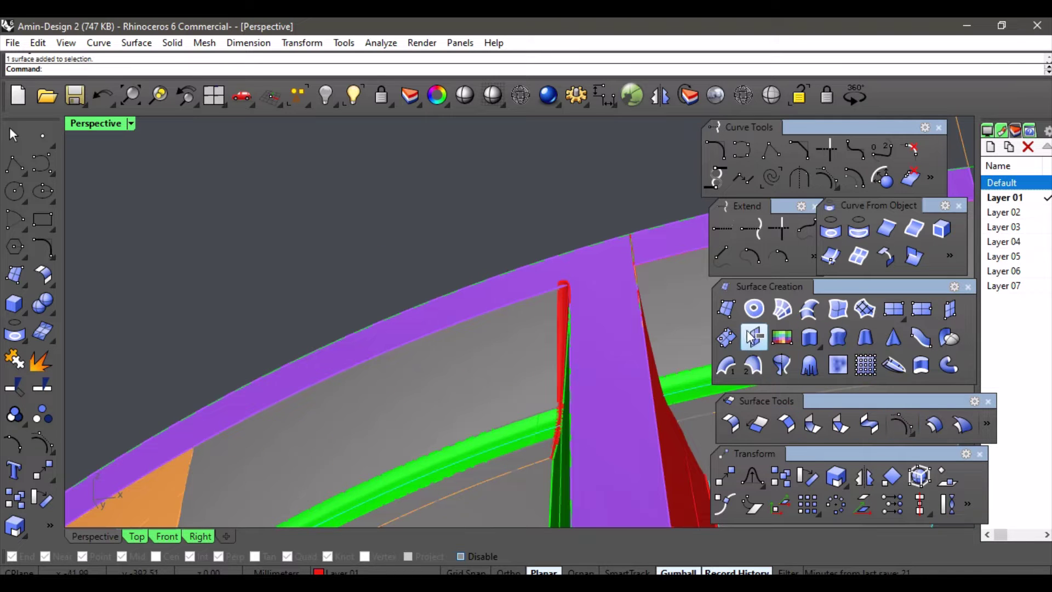
# - Extend the grey rim surface's outer edge past the purple face as a smooth, merged extension
pyautogui.click(758, 424)
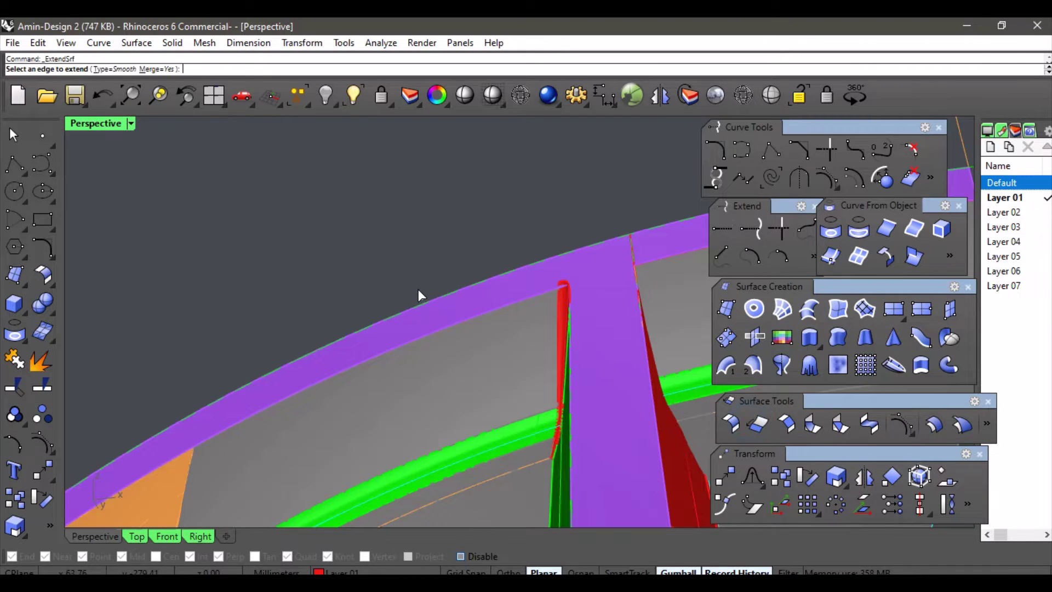
pyautogui.moveTo(419, 288); pyautogui.dragTo(515, 325, button='right')
pyautogui.scroll(5, 515, 325)
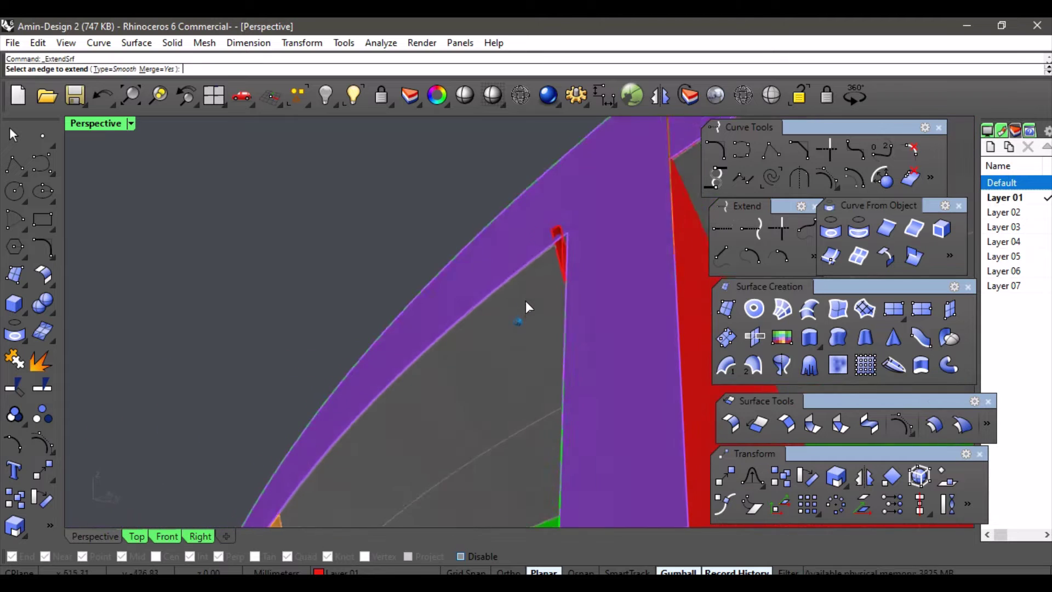
pyautogui.click(494, 287)
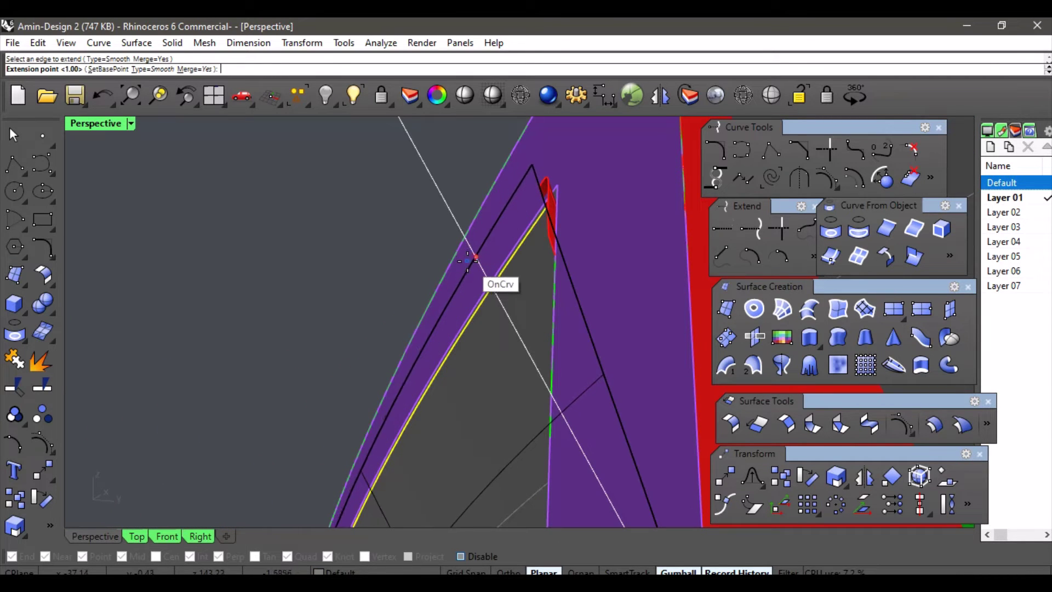
pyautogui.click(469, 261)
# - Extend the orange surface's outer edge a little beyond the purple rim face with a smooth, merged extension
pyautogui.moveTo(371, 273); pyautogui.dragTo(510, 234, button='right')
pyautogui.scroll(5, 390, 348)
pyautogui.scroll(2, 364, 310)
pyautogui.click(359, 303)
pyautogui.scroll(5, 510, 233)
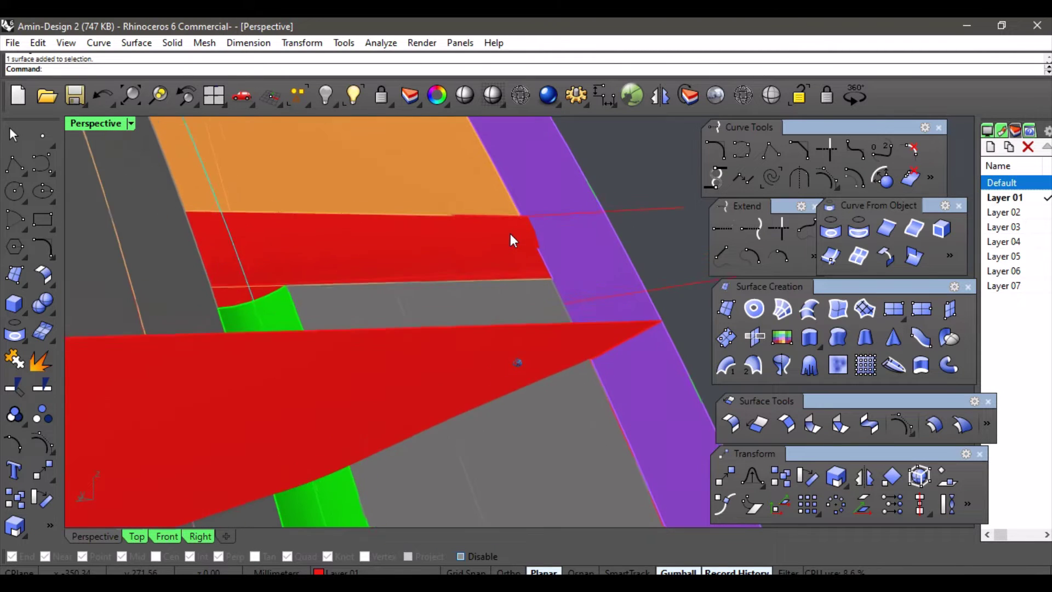
pyautogui.rightClick(506, 215)
pyautogui.scroll(3, 507, 215)
pyautogui.click(507, 215)
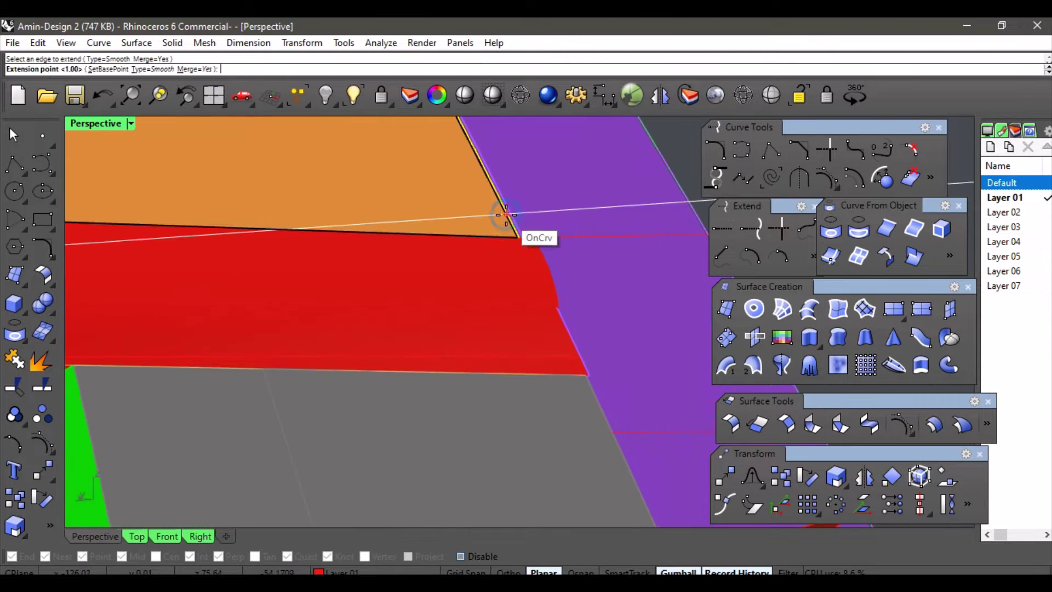
pyautogui.click(540, 209)
# - Untrim the window opening in the purple spoke face at its lower corner, without keeping the trim objects
pyautogui.moveTo(564, 221); pyautogui.dragTo(551, 397, button='right')
pyautogui.scroll(10, 550, 394)
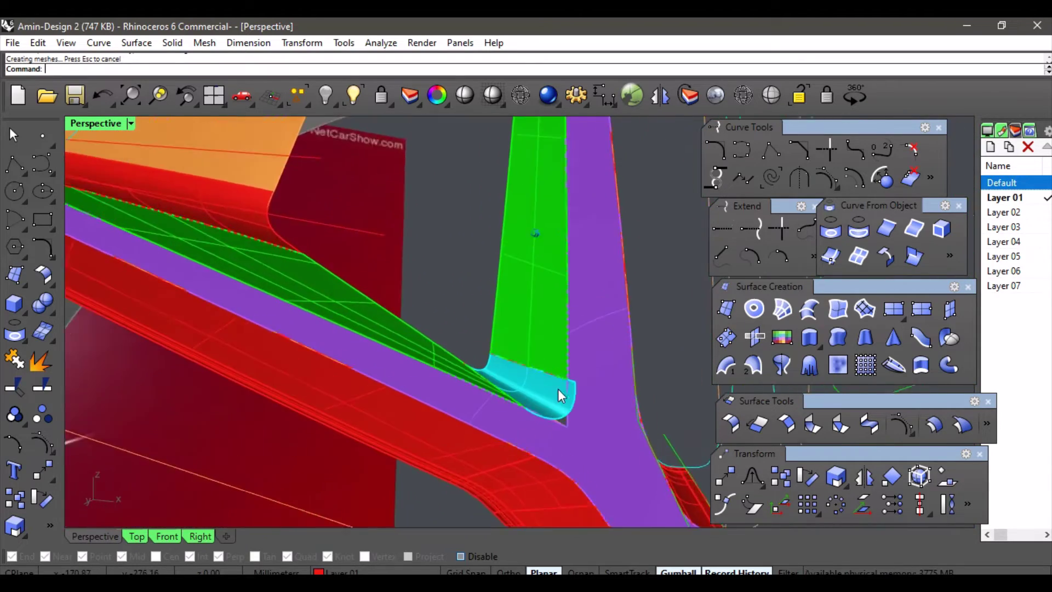
pyautogui.scroll(-10, 564, 387)
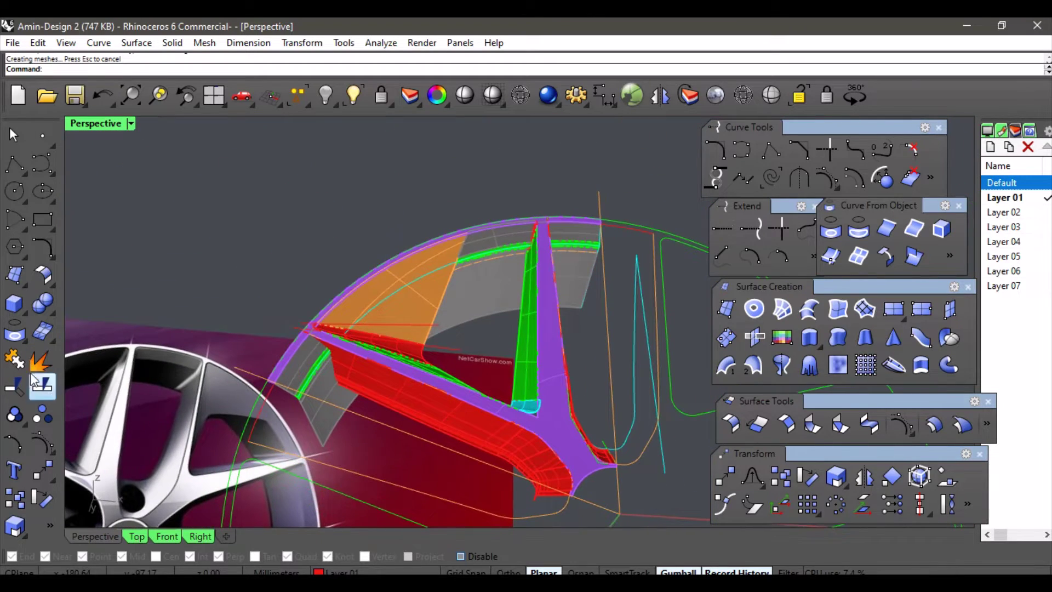
pyautogui.click(15, 386)
pyautogui.scroll(6, 537, 397)
pyautogui.scroll(1, 544, 448)
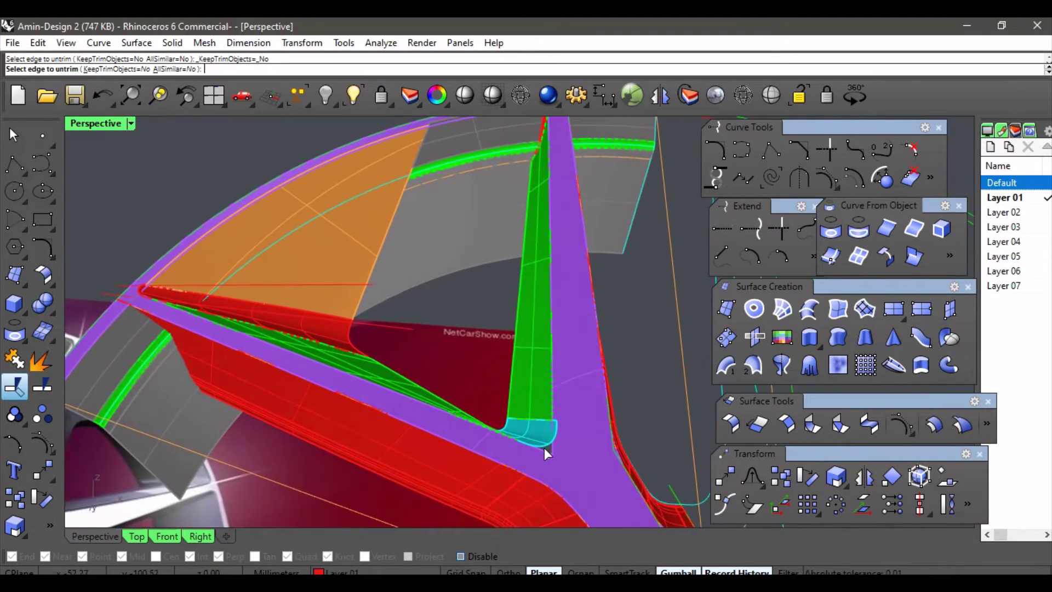
pyautogui.click(546, 452)
pyautogui.rightClick(474, 294)
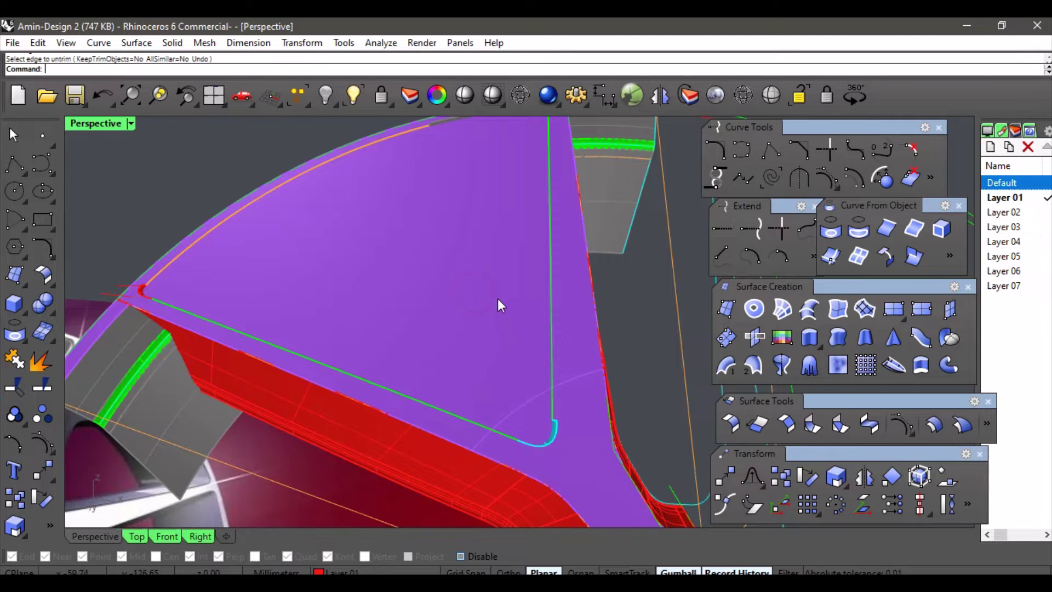
# - Start a Trim with the grey, orange, red corner fillet and adjacent green surfaces as cutting objects
pyautogui.scroll(4, 495, 285)
pyautogui.scroll(1, 513, 256)
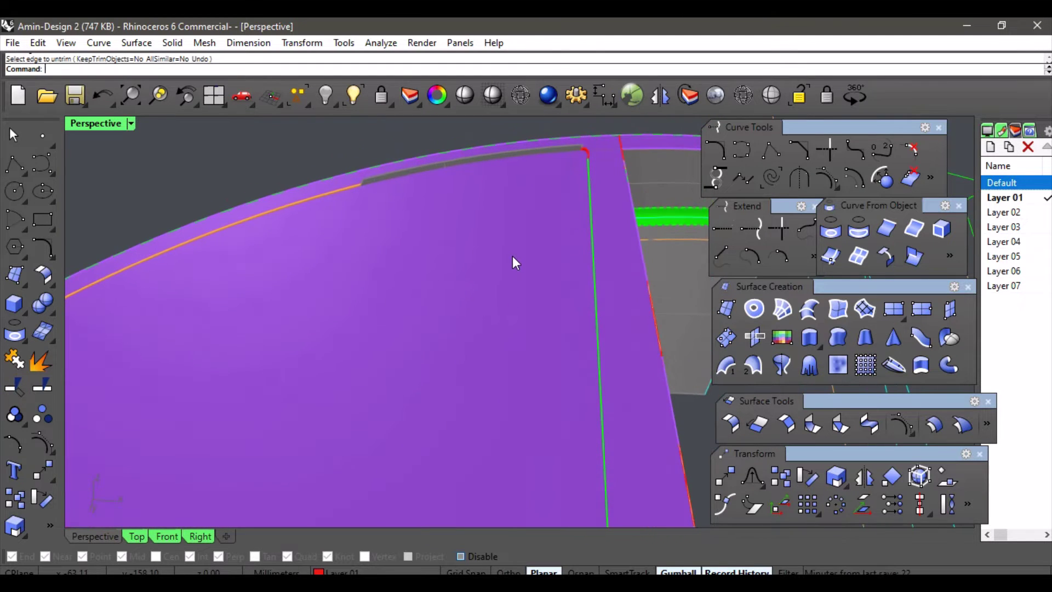
pyautogui.click(14, 387)
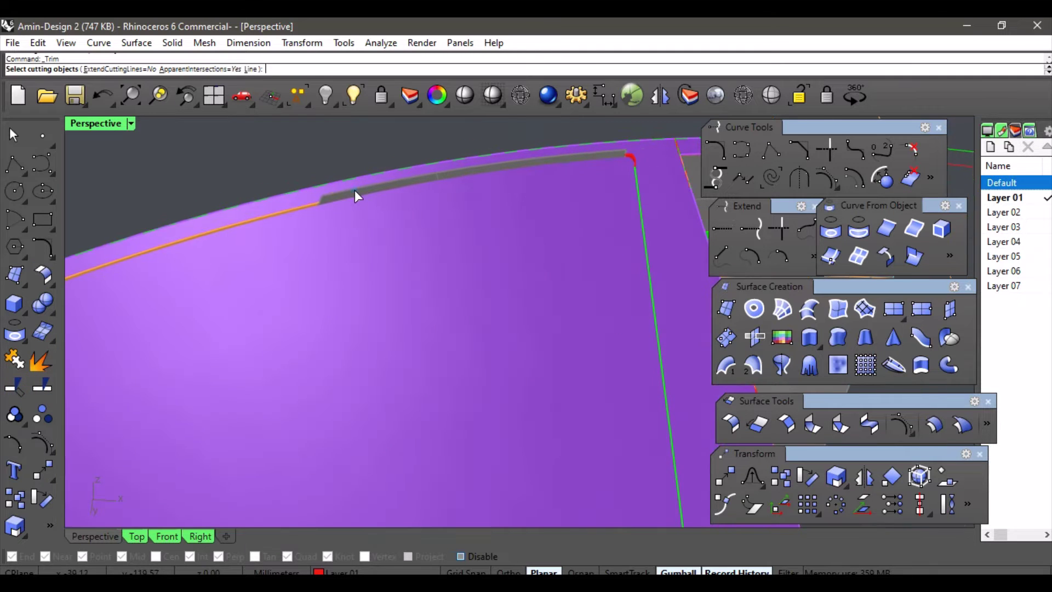
pyautogui.click(307, 209)
pyautogui.click(295, 212)
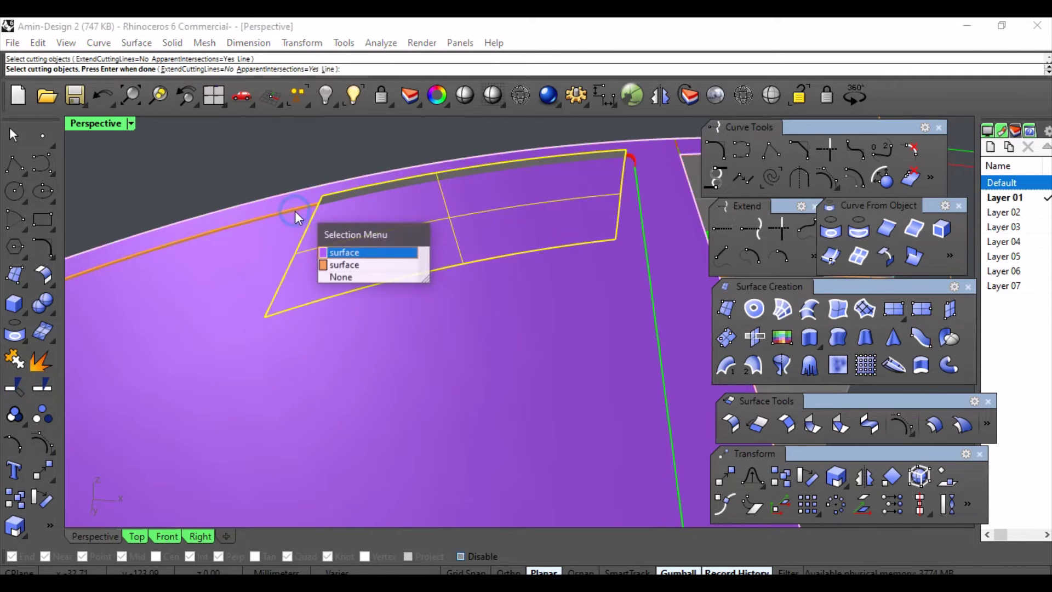
pyautogui.click(372, 265)
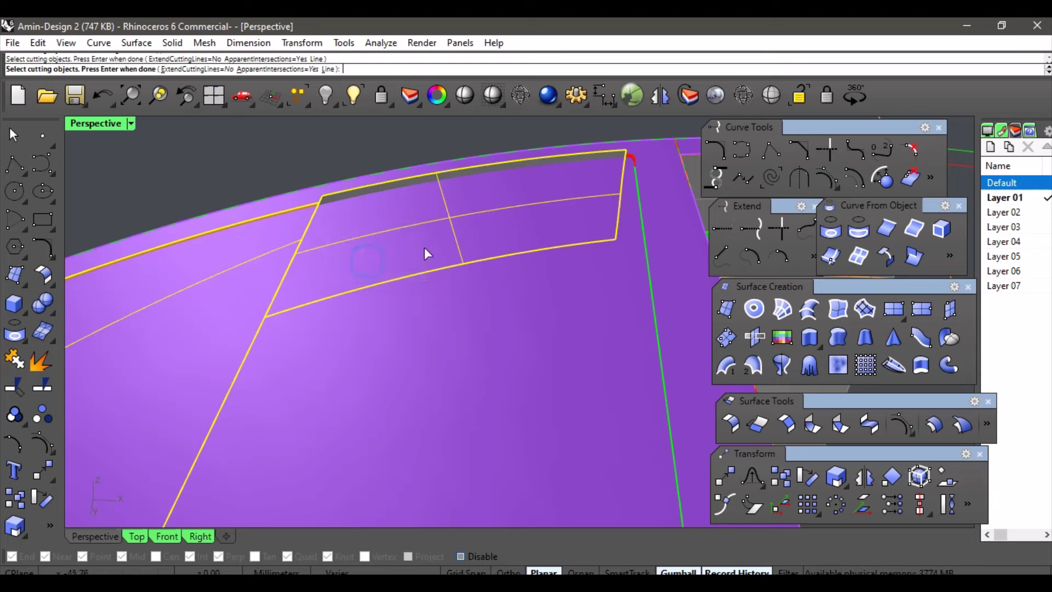
pyautogui.click(632, 159)
pyautogui.click(634, 215)
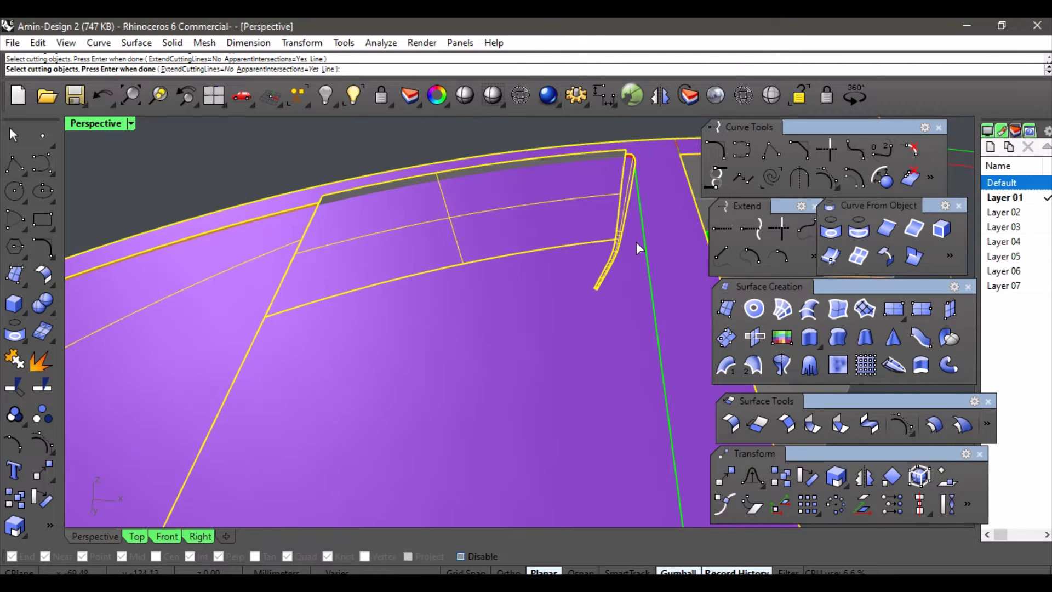
pyautogui.click(636, 241)
# - Add the remaining window wall and corner fillet surfaces as cutters and trim away the purple face inside the opening
pyautogui.scroll(-8, 567, 298)
pyautogui.scroll(8, 534, 345)
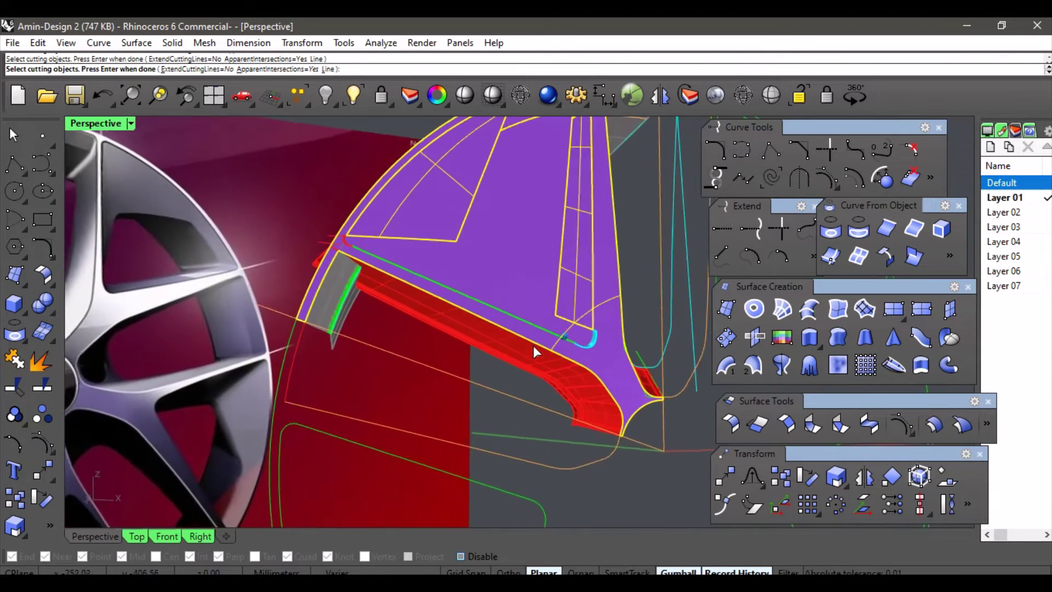
pyautogui.scroll(1, 634, 349)
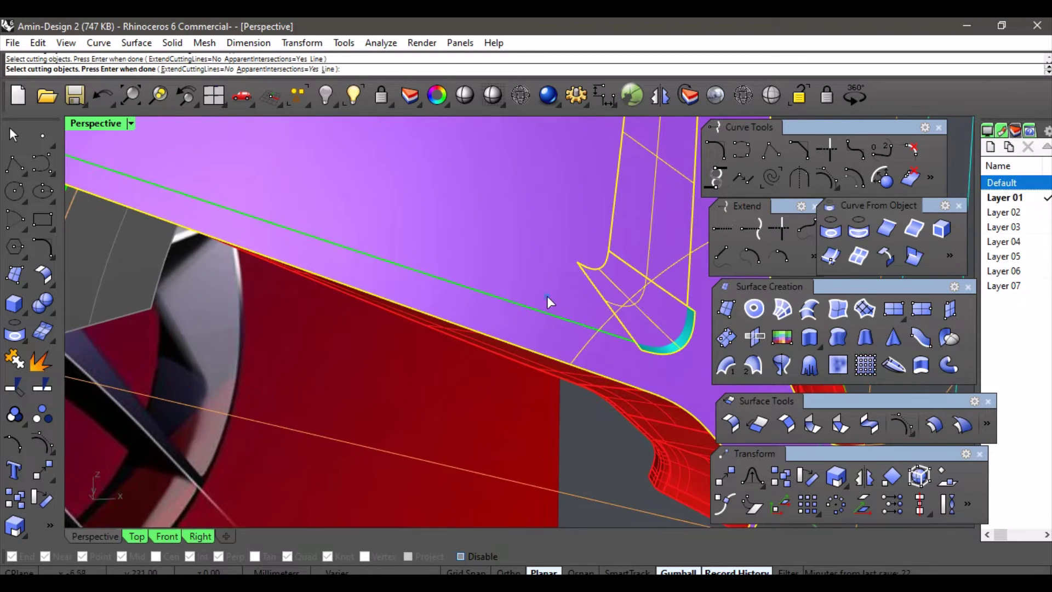
pyautogui.moveTo(547, 296); pyautogui.dragTo(445, 251, button='right')
pyautogui.scroll(5, 448, 299)
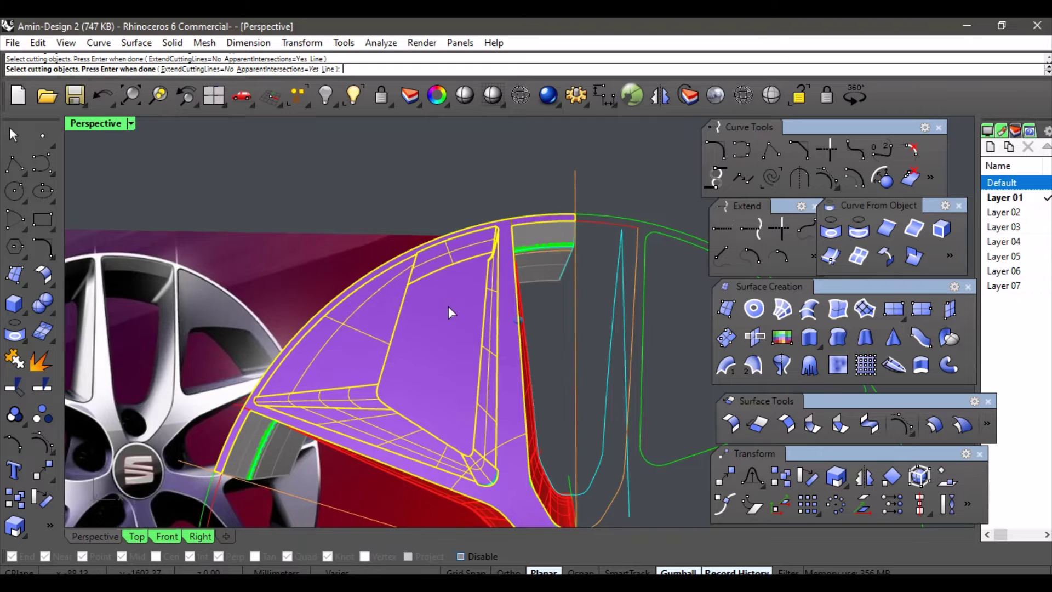
pyautogui.scroll(5, 407, 265)
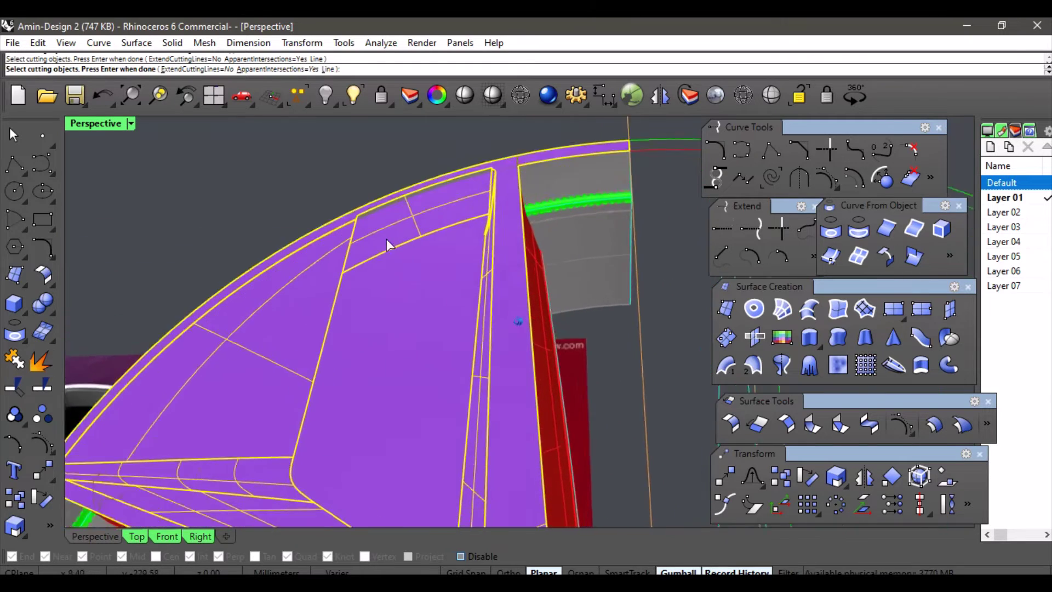
pyautogui.moveTo(357, 222); pyautogui.dragTo(422, 226, button='right')
pyautogui.scroll(1, 422, 226)
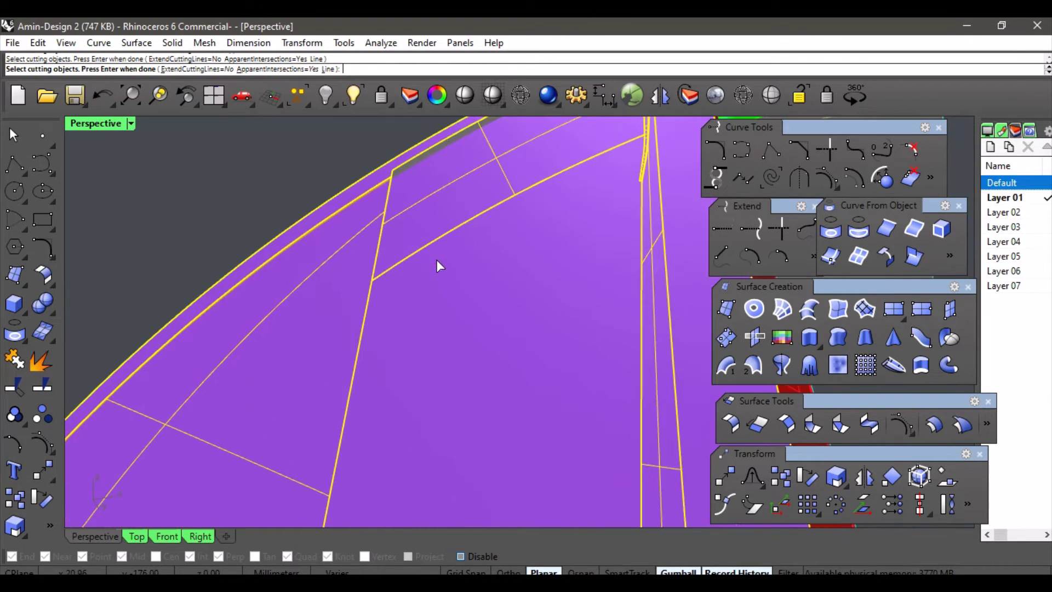
pyautogui.rightClick(438, 263)
pyautogui.click(456, 292)
# - Trim away the narrow grey and orange wall strips that project beyond the purple face along the outer rim
pyautogui.scroll(-2, 439, 235)
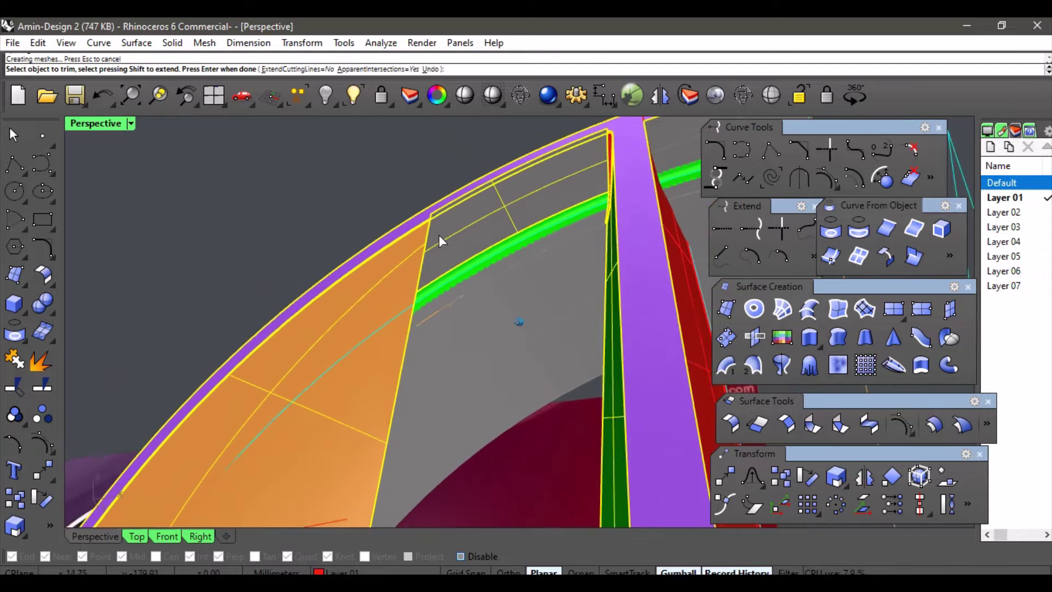
pyautogui.scroll(5, 442, 215)
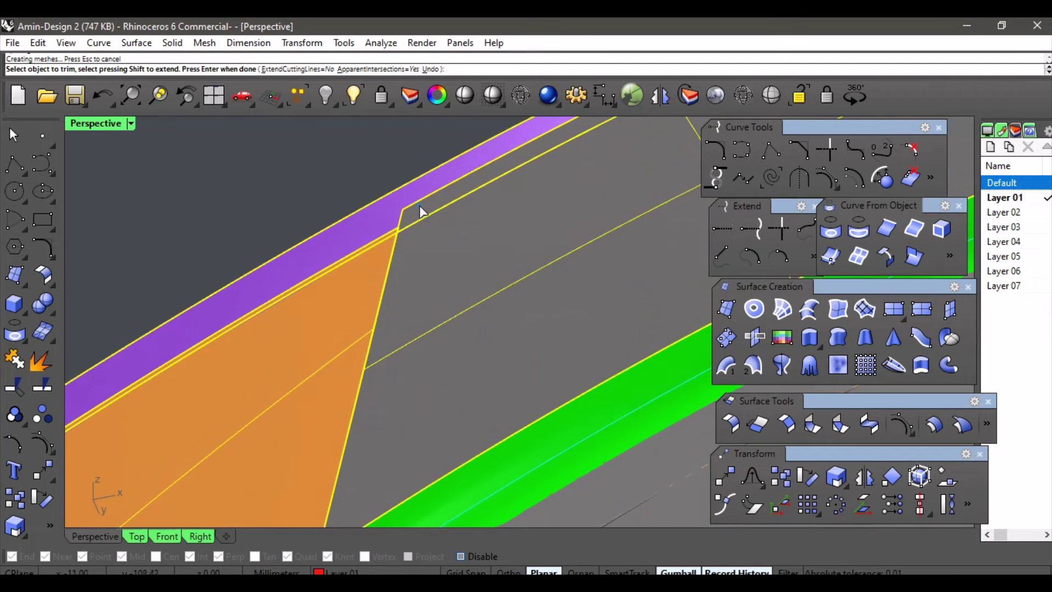
pyautogui.scroll(3, 407, 218)
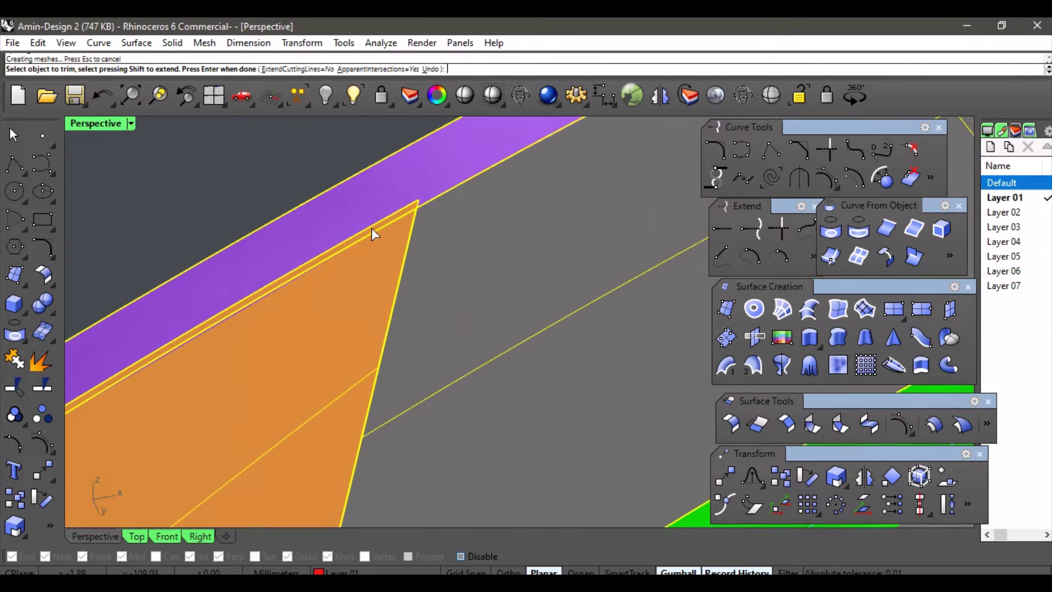
pyautogui.click(373, 227)
# - Trim off the excess of the red fillet beyond the purple face at the window's upper corner
pyautogui.scroll(-1, 429, 229)
pyautogui.moveTo(430, 229); pyautogui.dragTo(541, 269, button='right')
pyautogui.scroll(3, 542, 269)
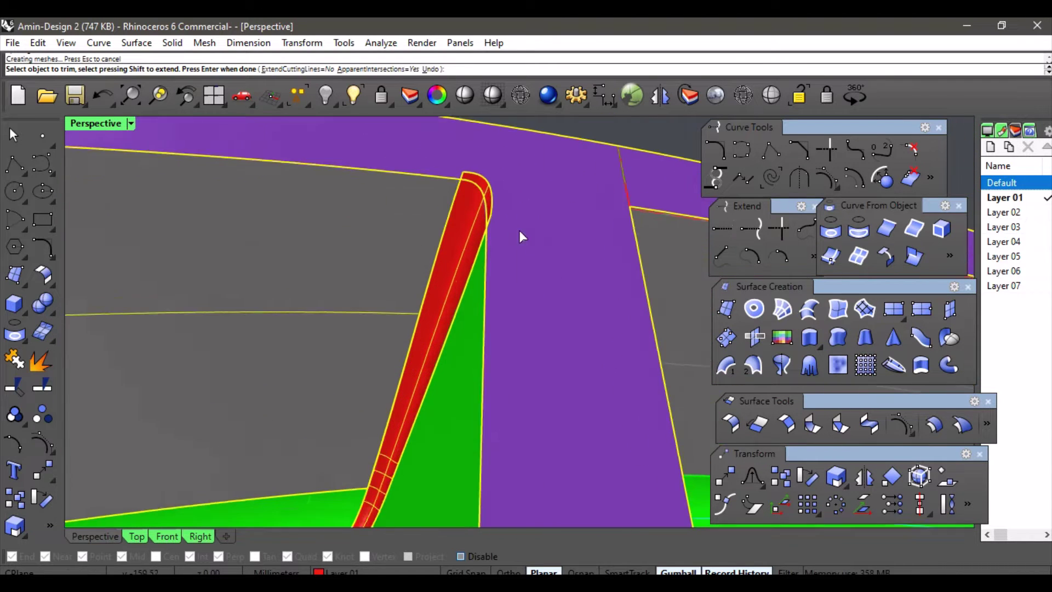
pyautogui.click(489, 192)
pyautogui.scroll(-5, 498, 213)
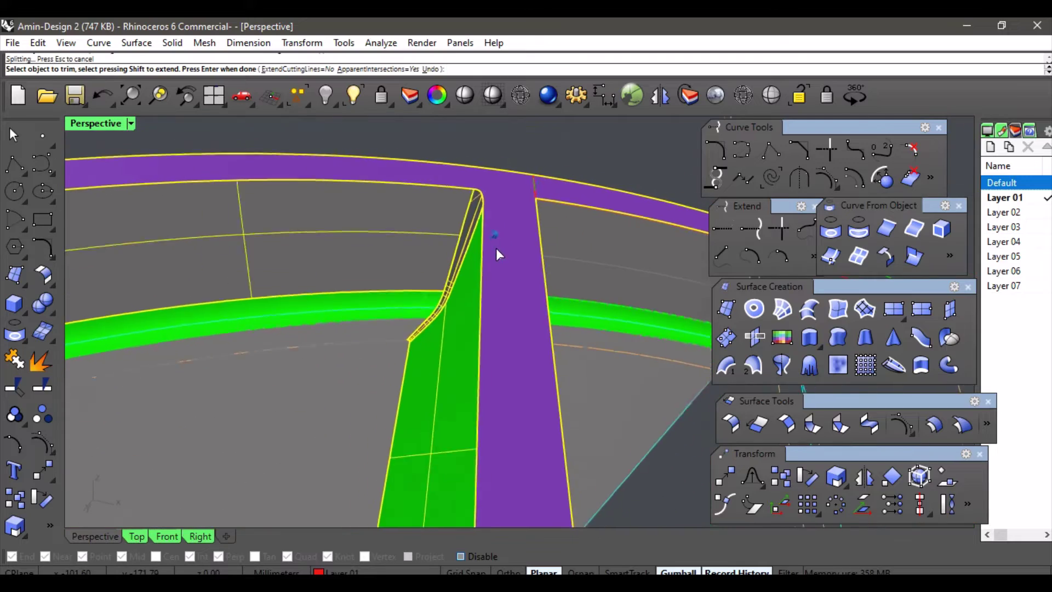
# - Trim the protruding ends of the cyan fillet and the red outer-corner fillet flush with the purple face, and finish trimming
pyautogui.scroll(-4, 495, 246)
pyautogui.moveTo(495, 247); pyautogui.dragTo(540, 360, button='right')
pyautogui.scroll(5, 540, 350)
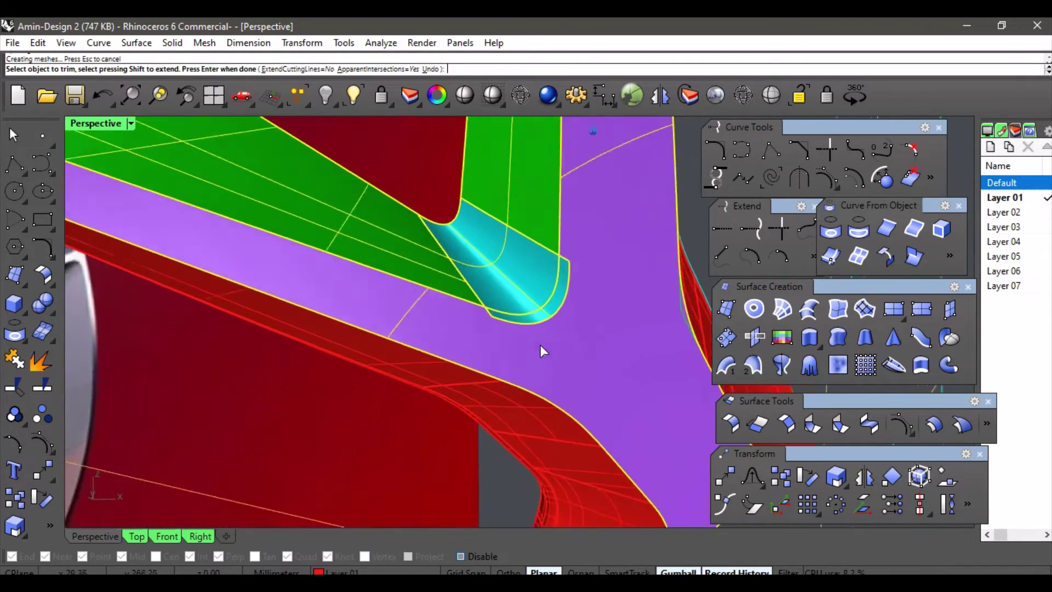
pyautogui.moveTo(538, 308); pyautogui.dragTo(482, 246, button='right')
pyautogui.scroll(3, 436, 245)
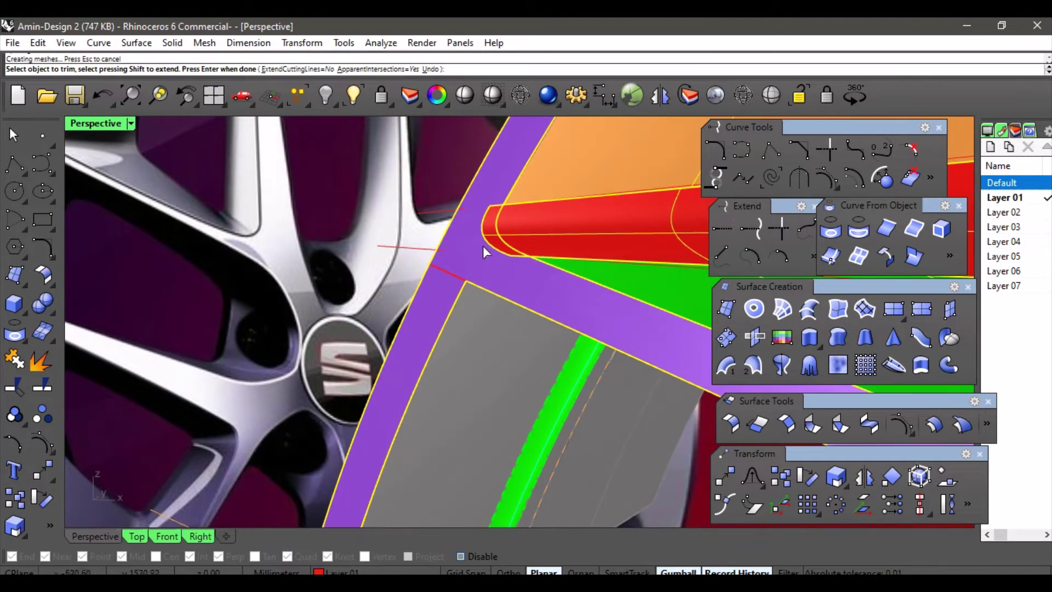
pyautogui.click(521, 261)
pyautogui.click(541, 288)
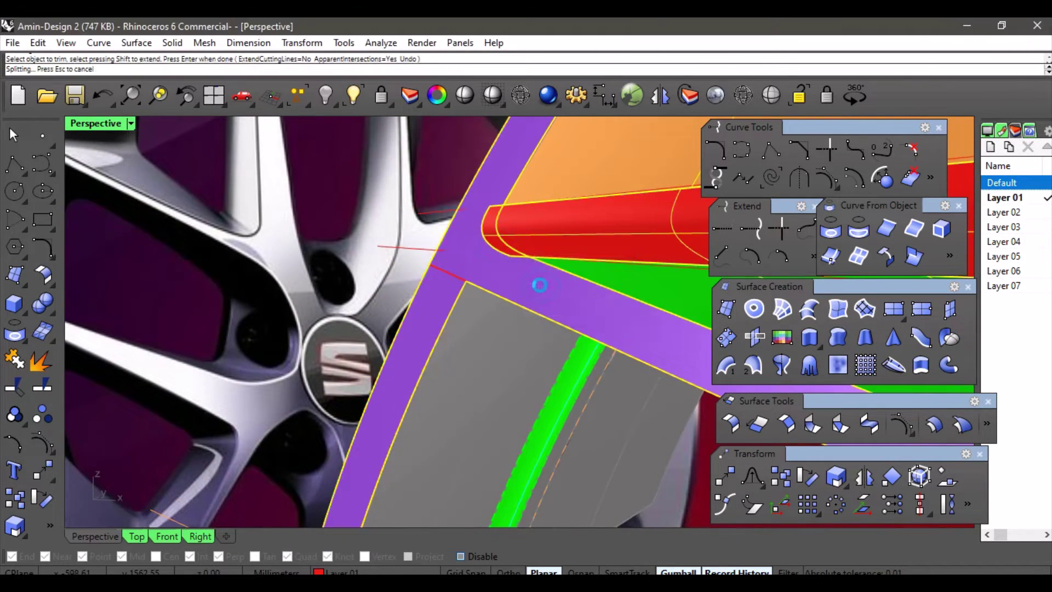
pyautogui.scroll(-5, 538, 286)
pyautogui.scroll(-3, 538, 285)
pyautogui.moveTo(538, 285); pyautogui.dragTo(505, 274, button='right')
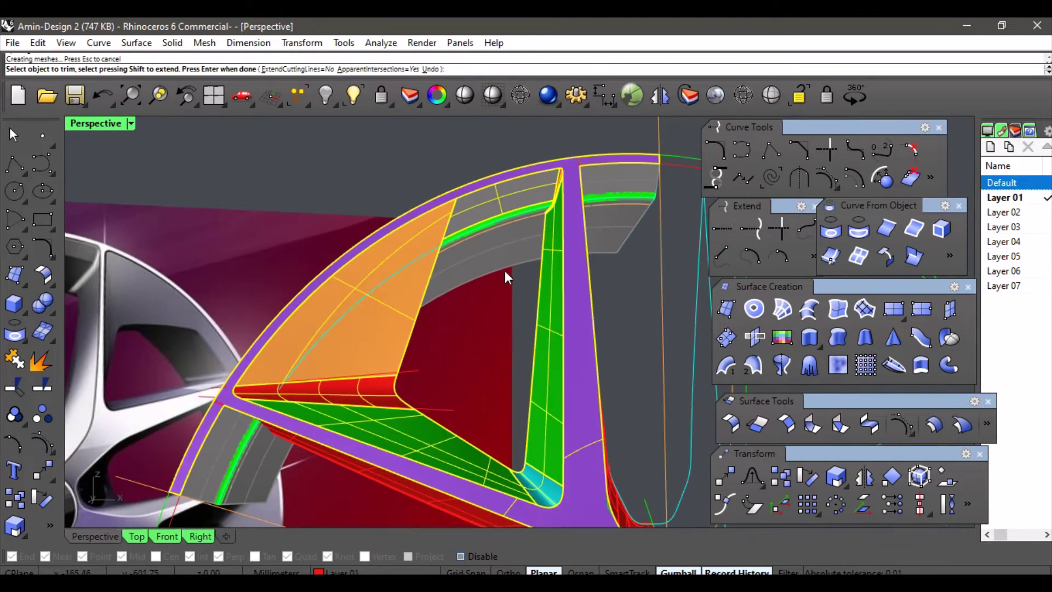
pyautogui.rightClick(500, 268)
# - Join the lower grey rim band, the green fillet and the upper grey wall inside the window into one polysurface
pyautogui.moveTo(494, 186); pyautogui.dragTo(626, 326, button='right')
pyautogui.scroll(5, 550, 220)
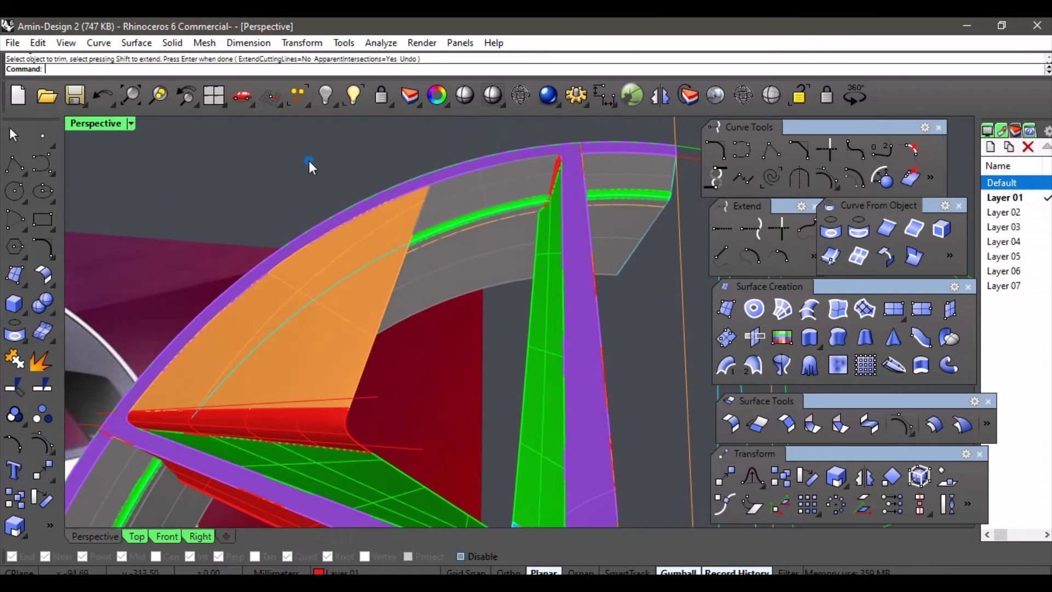
pyautogui.click(15, 359)
pyautogui.moveTo(581, 161); pyautogui.dragTo(507, 215, button='right')
pyautogui.click(428, 182)
pyautogui.click(414, 155)
pyautogui.click(412, 141)
pyautogui.moveTo(571, 220); pyautogui.dragTo(567, 195, button='right')
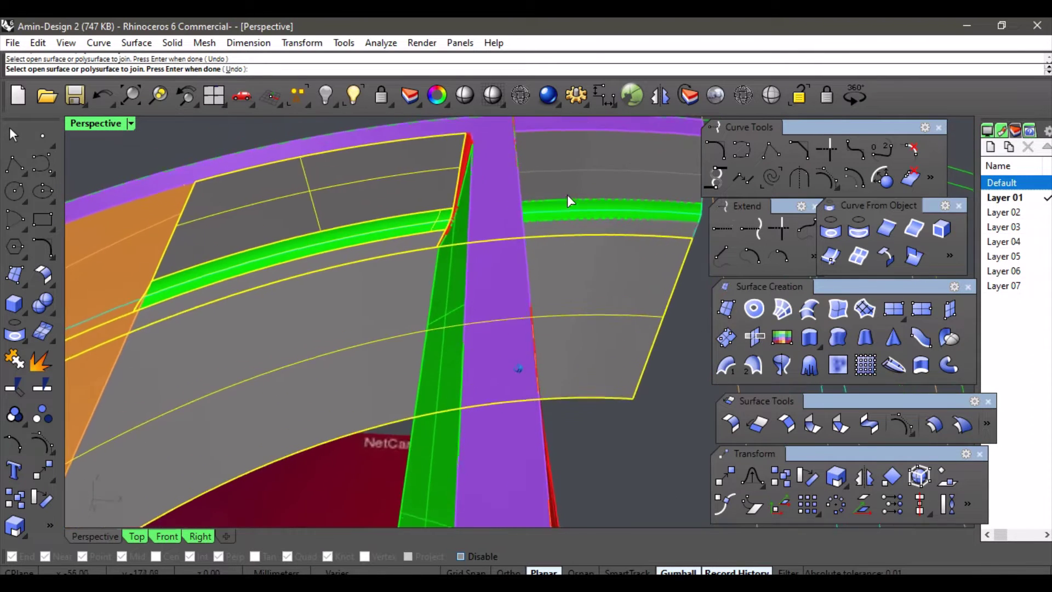
pyautogui.rightClick(564, 200)
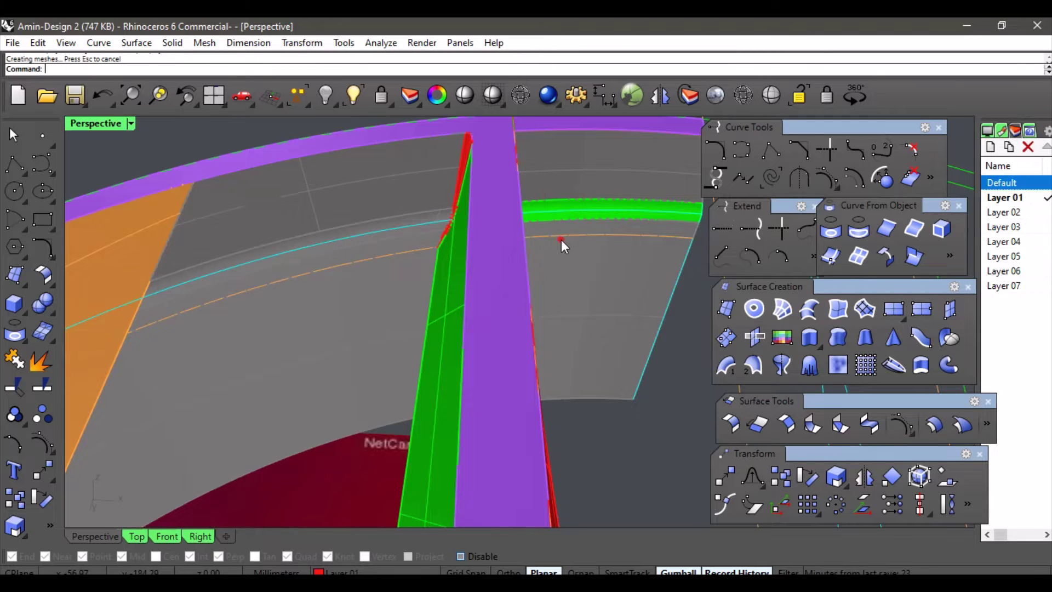
# - Join the green fillet and upper grey wall on the other side of the vertical spoke to the grey rim band
pyautogui.rightClick(561, 239)
pyautogui.click(567, 248)
pyautogui.click(572, 228)
pyautogui.click(582, 211)
pyautogui.click(578, 179)
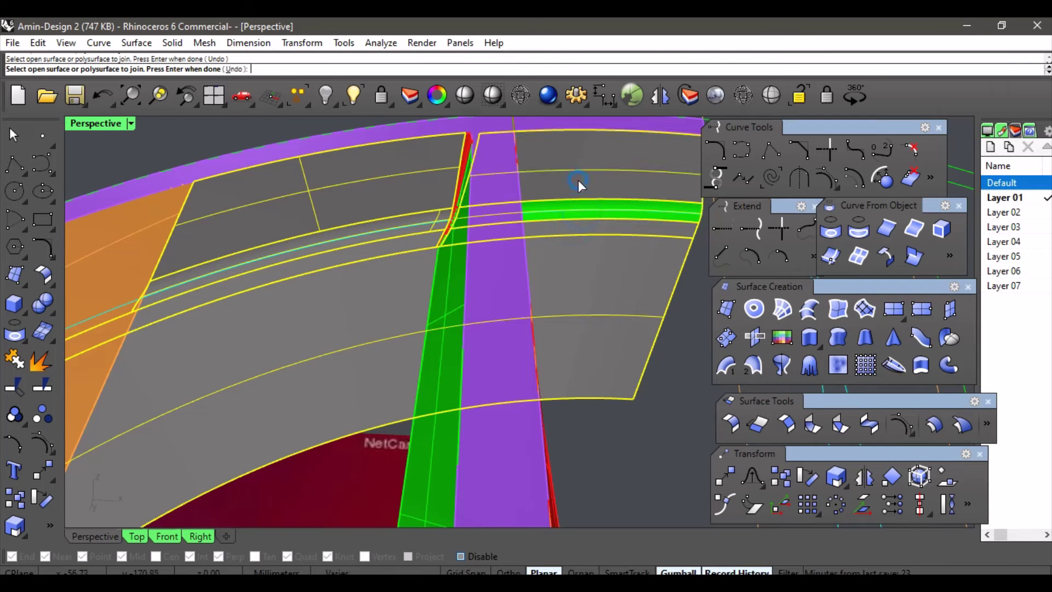
pyautogui.rightClick(577, 179)
# - Join the green fillet and upper grey wall below the slanted spoke to the grey rim band
pyautogui.moveTo(577, 180); pyautogui.dragTo(413, 317, button='right')
pyautogui.rightClick(413, 317)
pyautogui.click(413, 317)
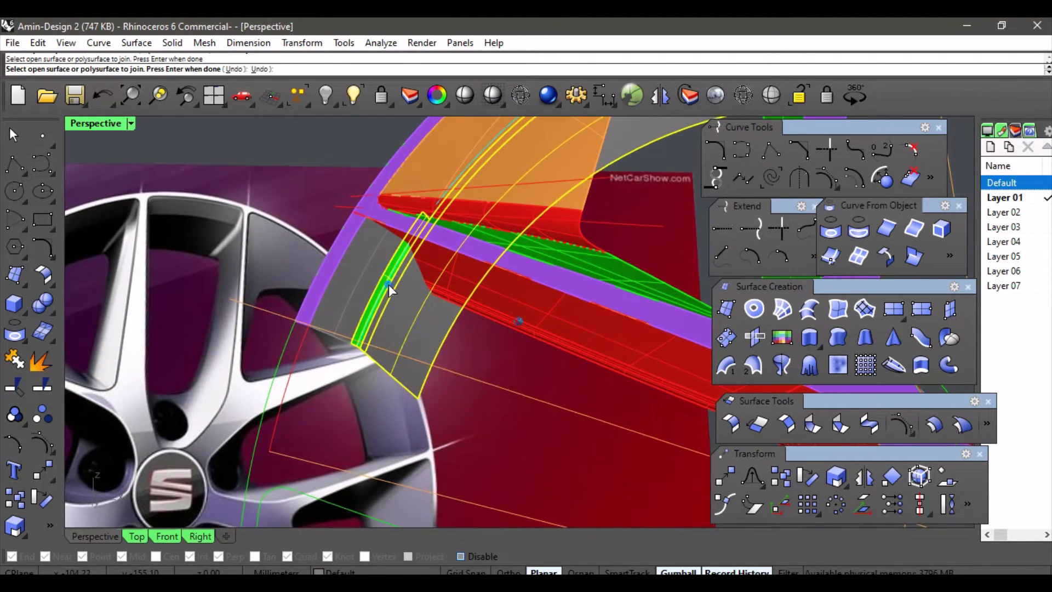
pyautogui.click(374, 275)
pyautogui.rightClick(393, 258)
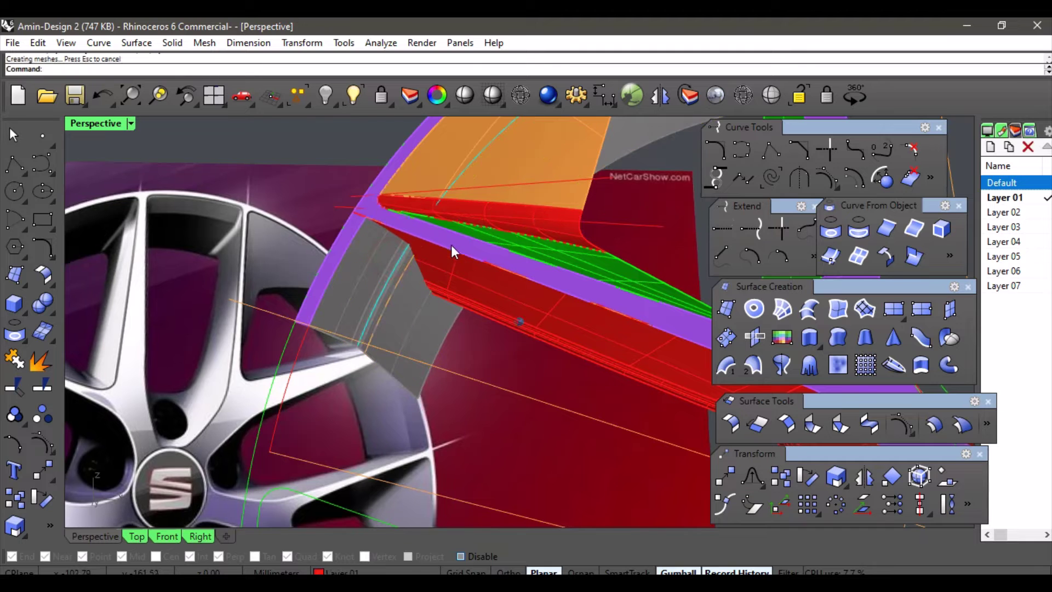
# - Join the orange wall, the green spoke walls and the red and cyan corner fillets around the window into one polysurface
pyautogui.moveTo(453, 247); pyautogui.dragTo(499, 336, button='right')
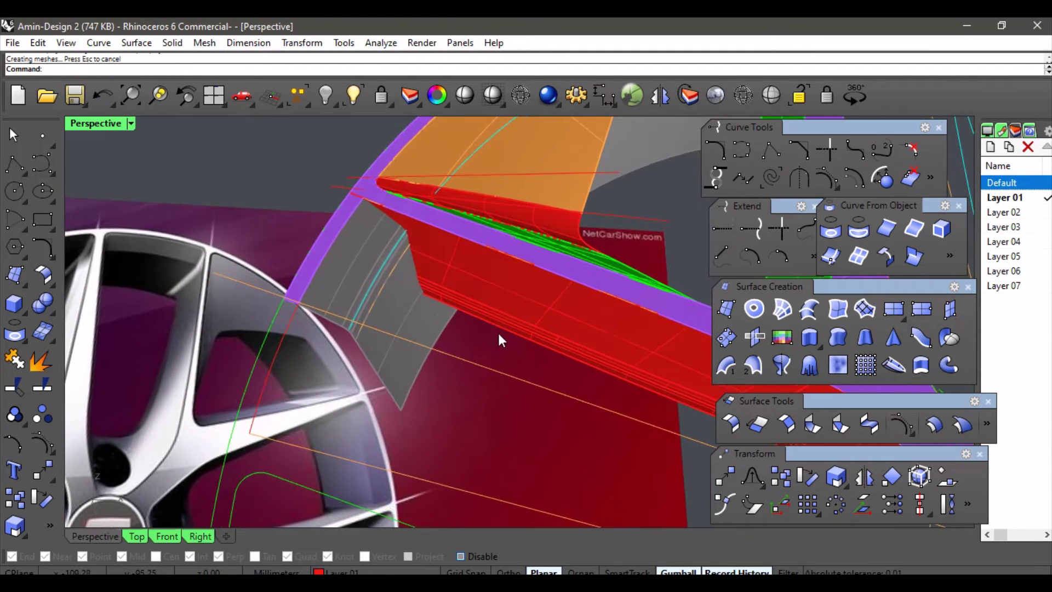
pyautogui.moveTo(519, 250); pyautogui.dragTo(492, 140, button='right')
pyautogui.scroll(9, 504, 166)
pyautogui.scroll(-5, 465, 185)
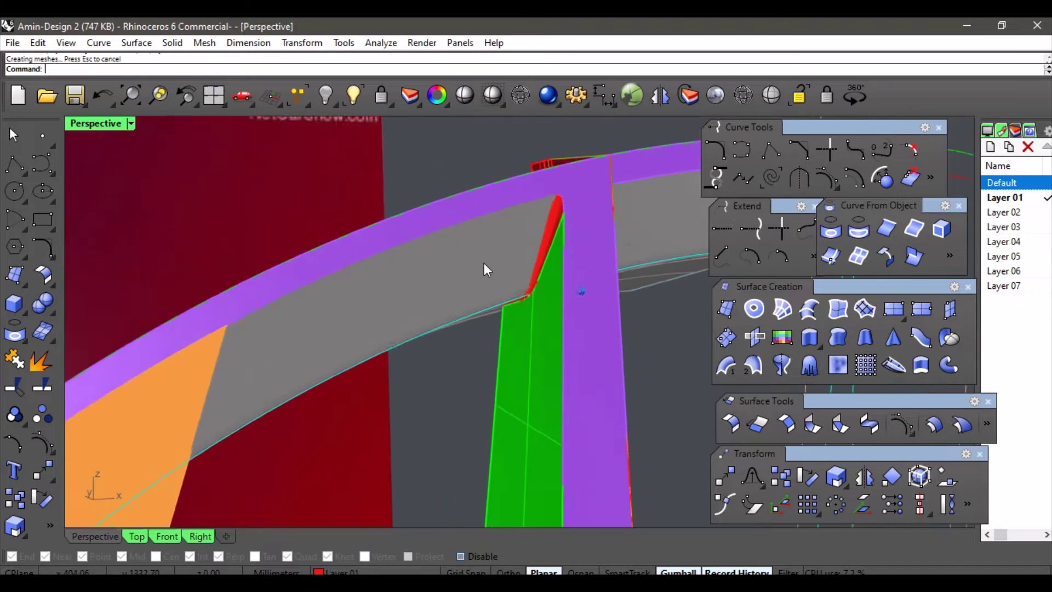
pyautogui.moveTo(480, 316); pyautogui.dragTo(479, 258, button='right')
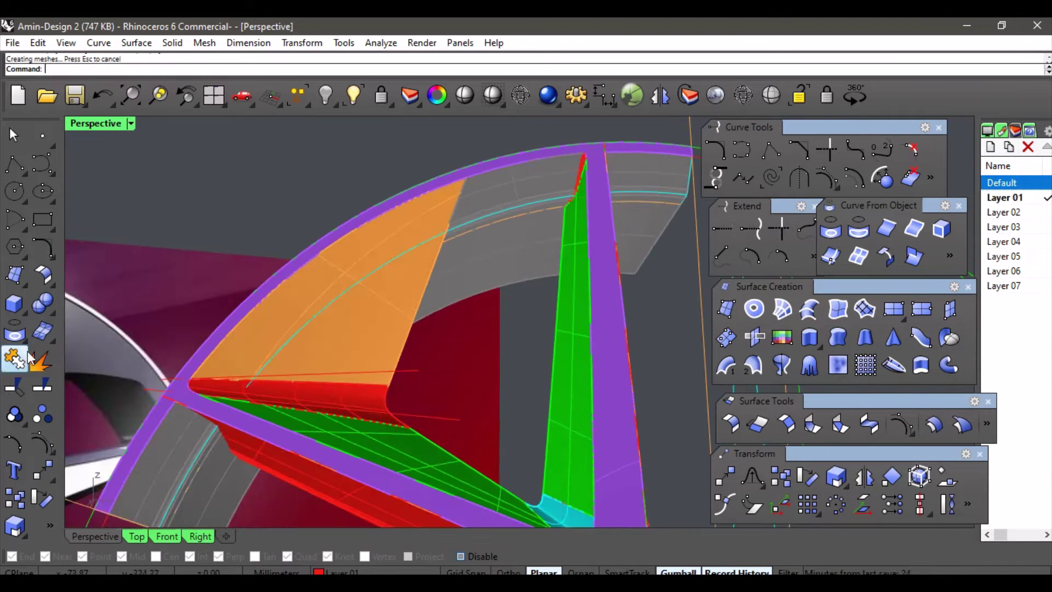
pyautogui.click(14, 359)
pyautogui.scroll(5, 399, 363)
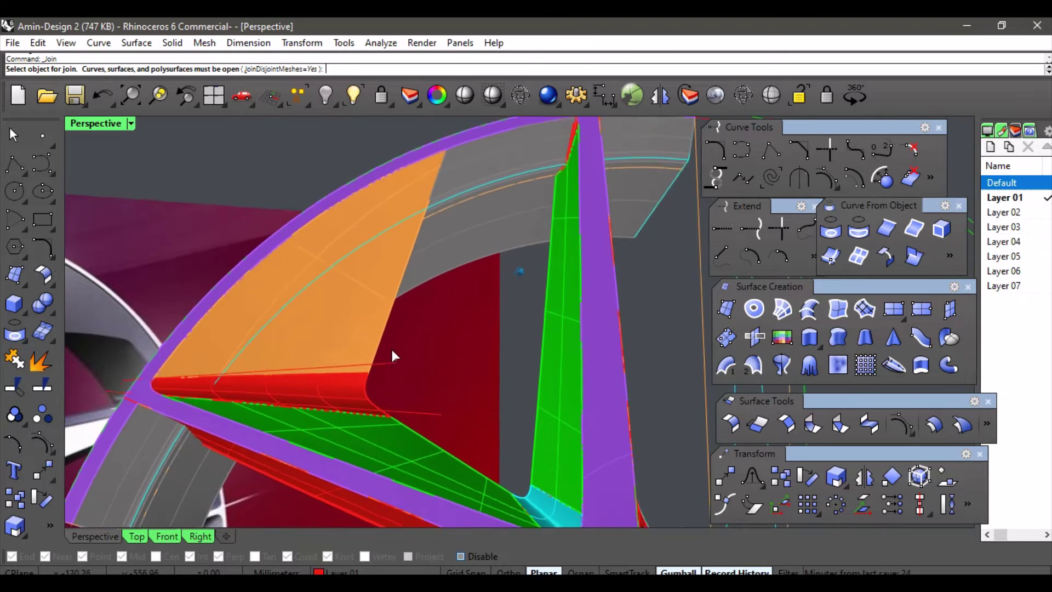
pyautogui.click(373, 290)
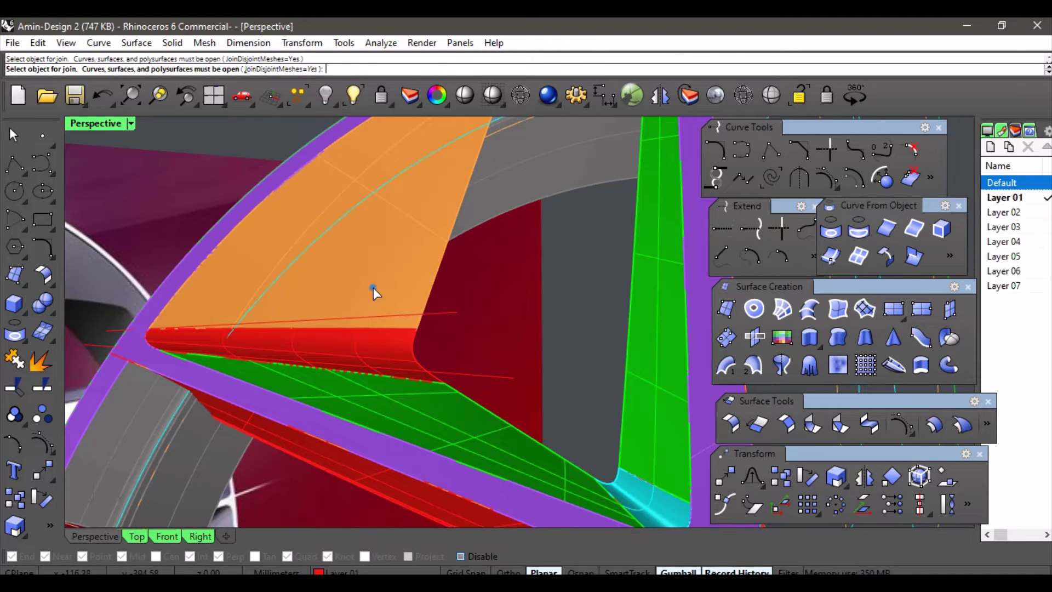
pyautogui.click(365, 344)
pyautogui.click(415, 406)
pyautogui.moveTo(416, 407); pyautogui.dragTo(542, 441, button='right')
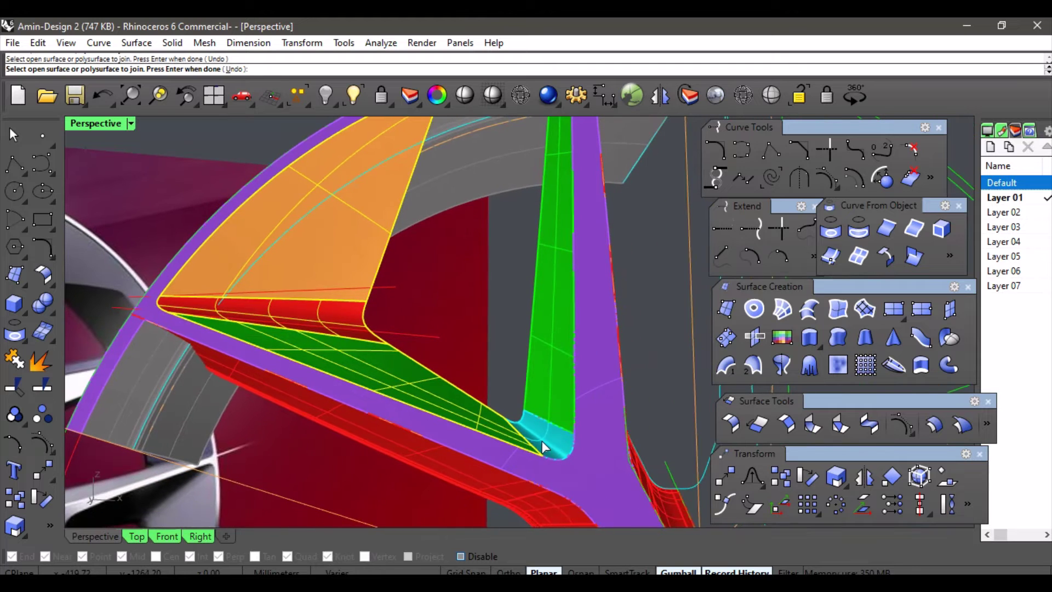
pyautogui.click(550, 391)
pyautogui.moveTo(555, 369); pyautogui.dragTo(581, 298, button='right')
pyautogui.scroll(7, 564, 216)
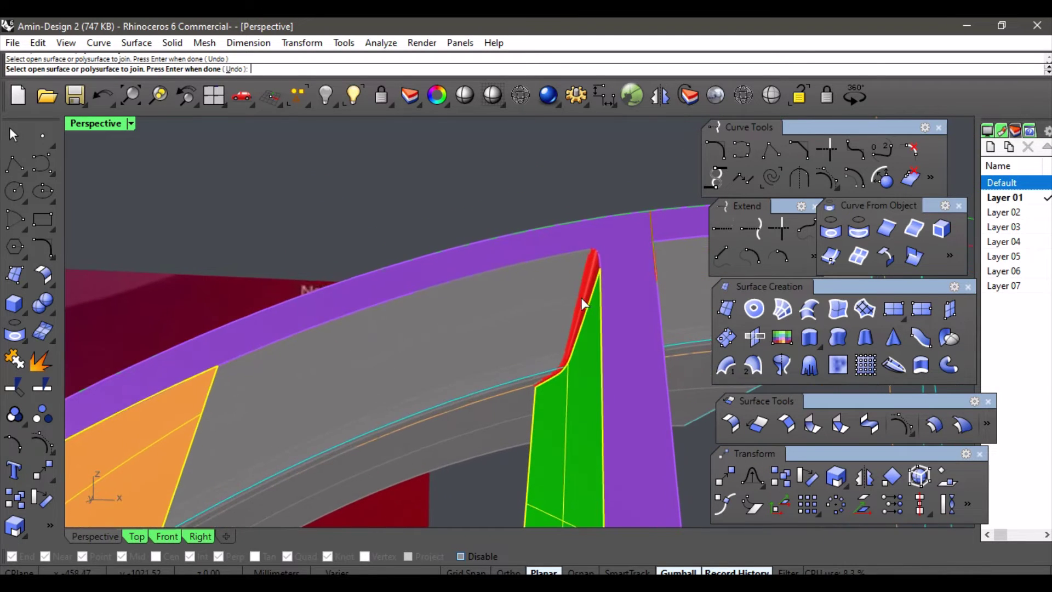
pyautogui.press('Return')
# - Hide the isocurves, surface edges and curves in the shaded view and inspect the joined window walls
pyautogui.moveTo(566, 343); pyautogui.dragTo(518, 362, button='right')
pyautogui.moveTo(544, 307); pyautogui.dragTo(494, 353, button='right')
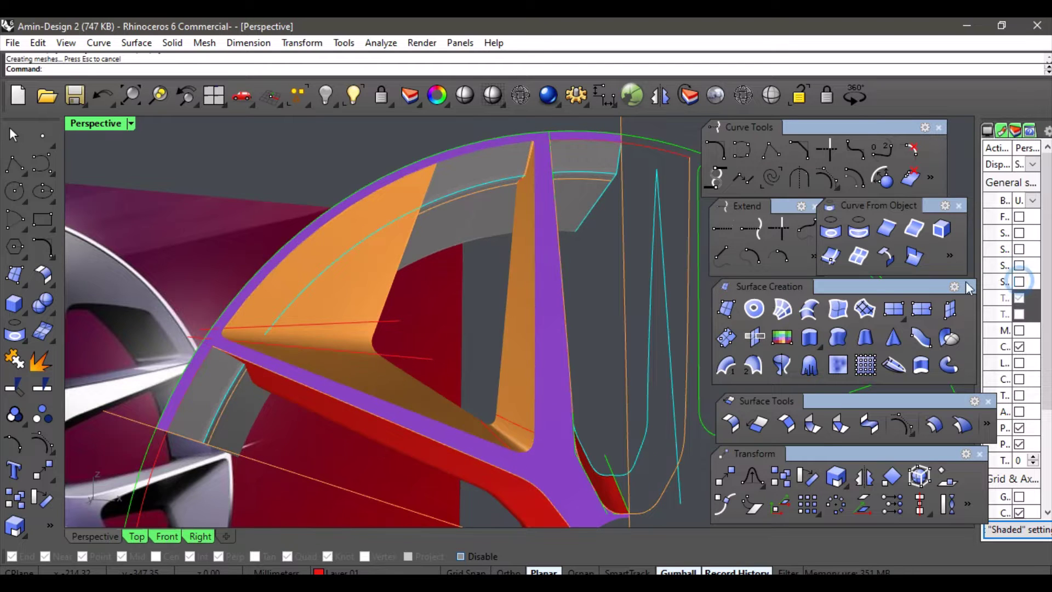
pyautogui.moveTo(510, 337); pyautogui.dragTo(509, 362, button='right')
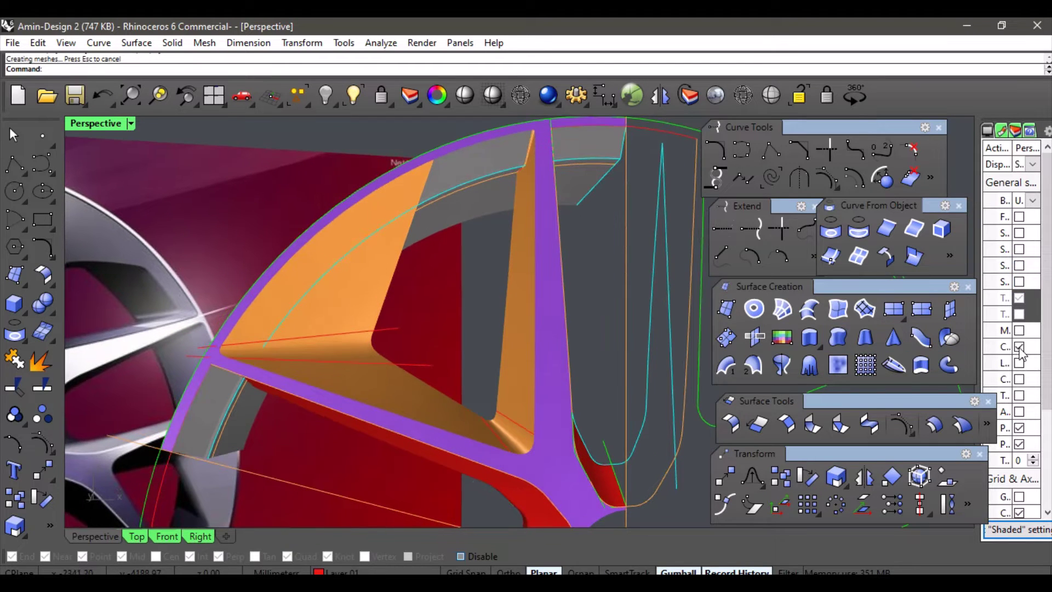
pyautogui.moveTo(478, 327); pyautogui.dragTo(453, 279, button='right')
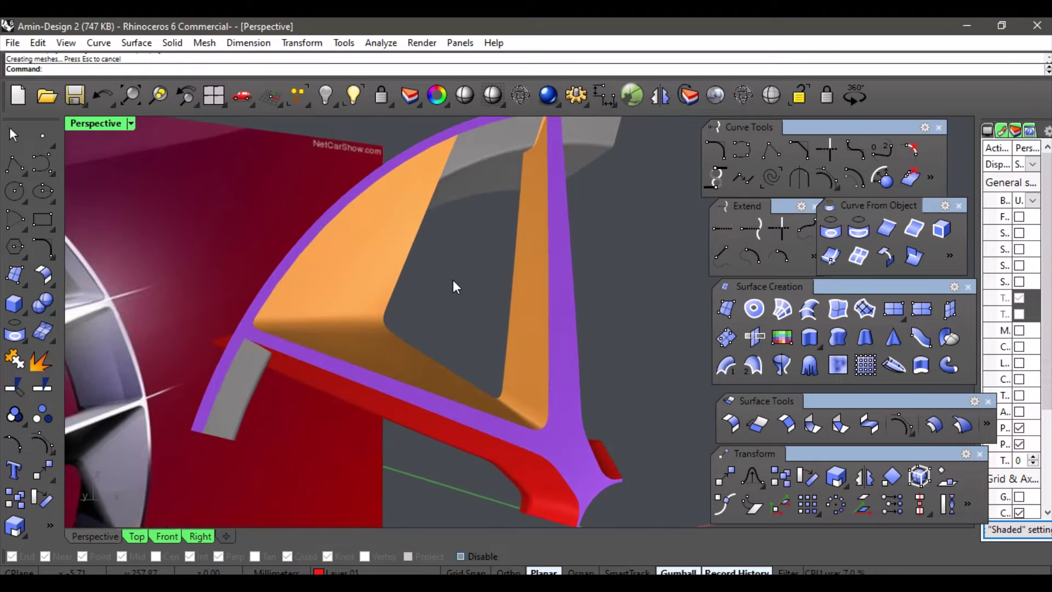
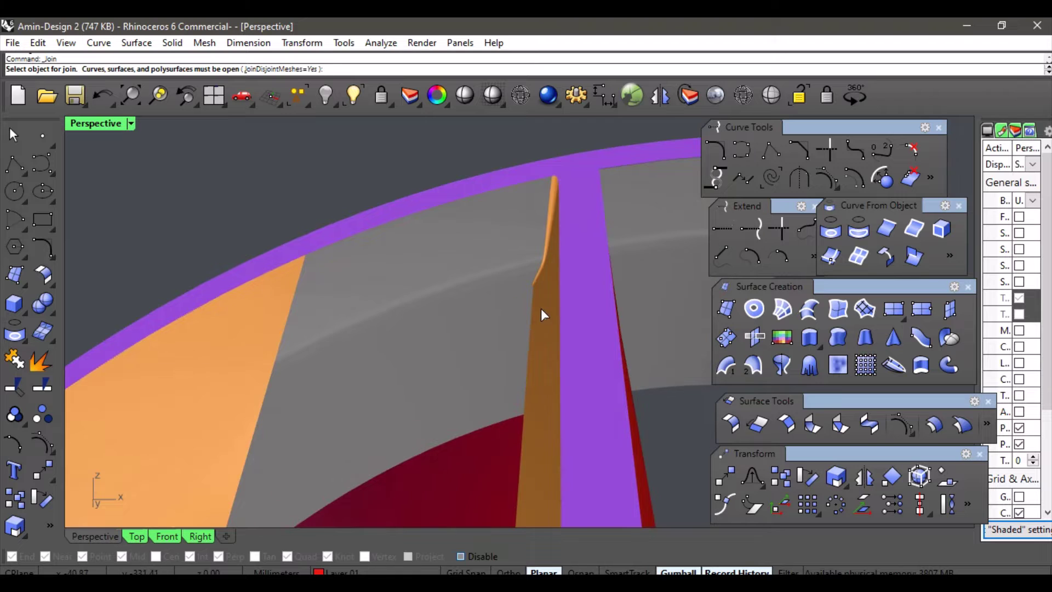
# - Join the orange window walls with the grey rim band into a single polysurface
pyautogui.click(542, 307)
pyautogui.click(530, 289)
pyautogui.rightClick(470, 280)
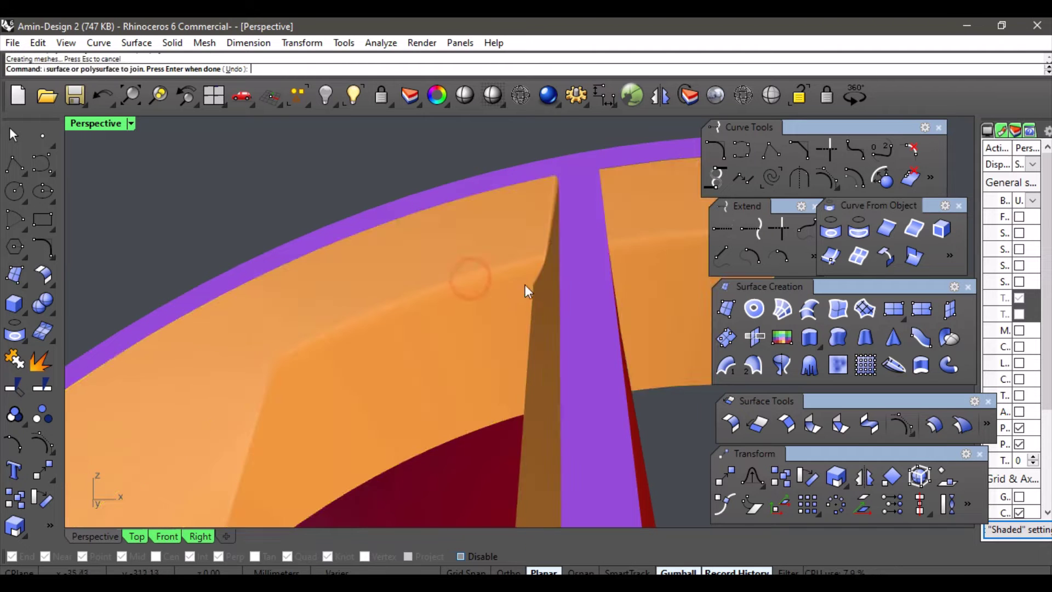
pyautogui.moveTo(503, 326); pyautogui.dragTo(516, 339, button='right')
pyautogui.scroll(-6, 486, 233)
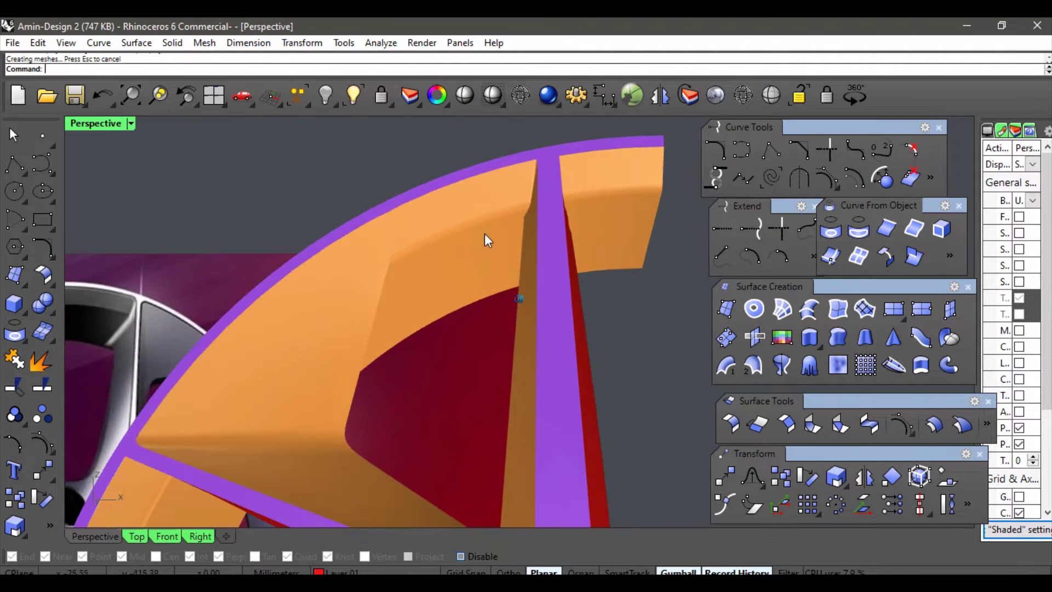
# - Show the surface edges, isocurves and curves again and compare the rim band and spoke walls with the reference wheel photo
pyautogui.moveTo(456, 251); pyautogui.dragTo(524, 301, button='right')
pyautogui.scroll(6, 552, 253)
pyautogui.scroll(-5, 531, 248)
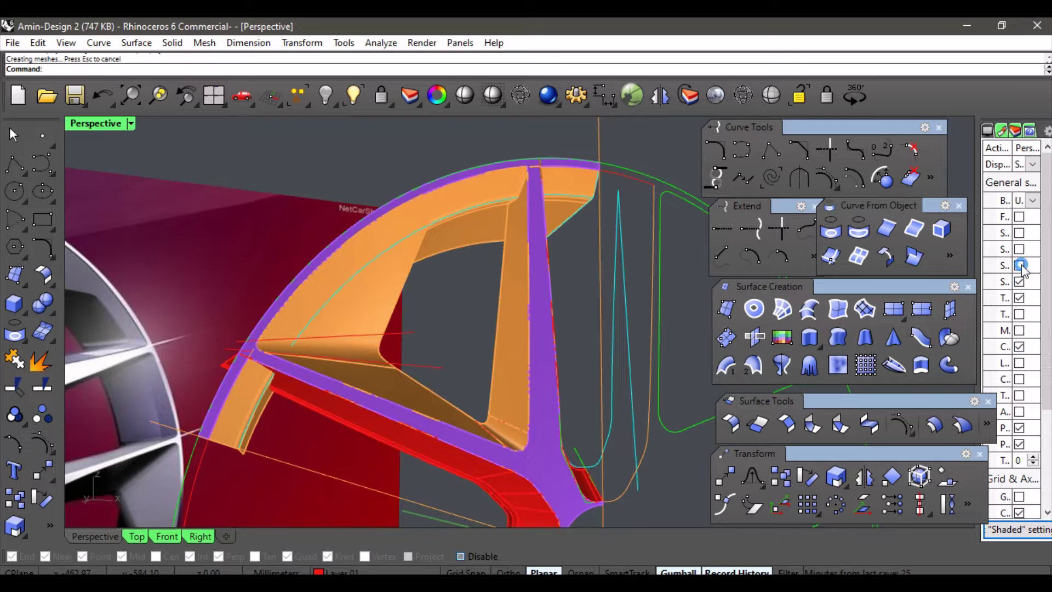
pyautogui.scroll(5, 656, 182)
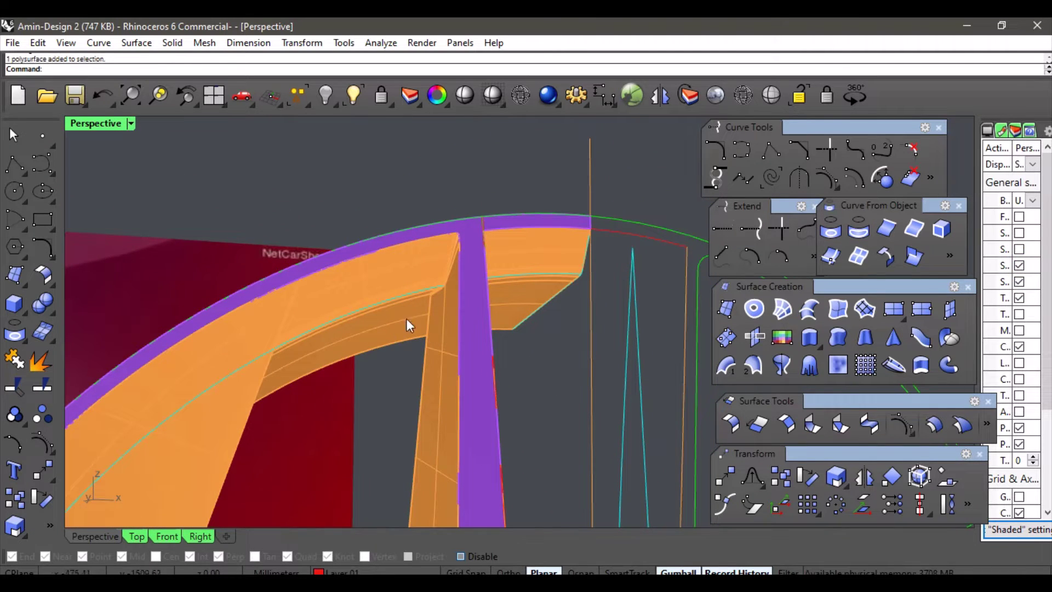
pyautogui.scroll(-6, 459, 304)
pyautogui.moveTo(464, 302); pyautogui.dragTo(564, 267, button='right')
pyautogui.scroll(4, 563, 266)
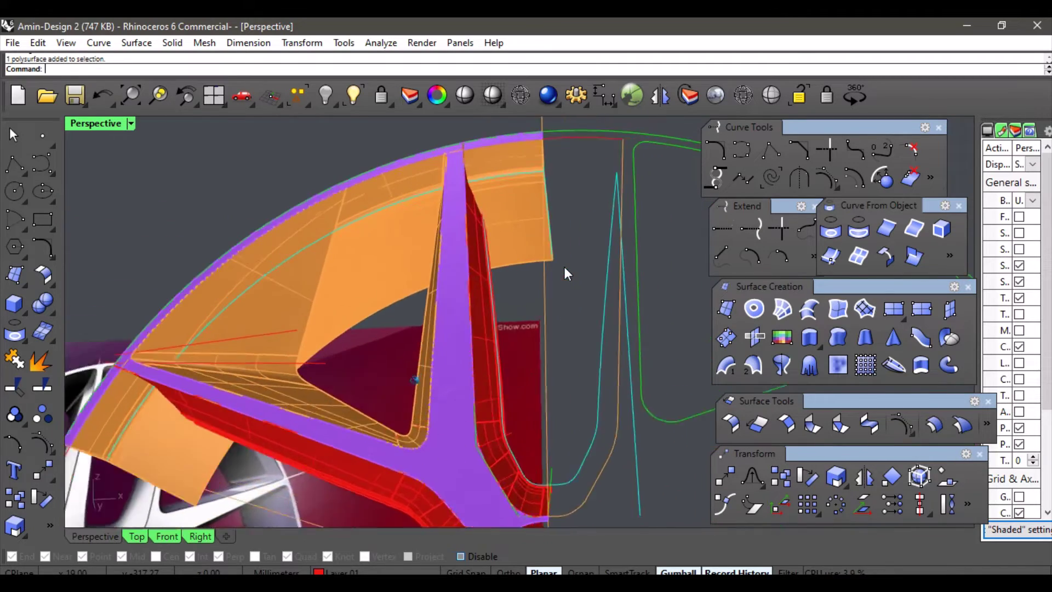
pyautogui.scroll(5, 564, 266)
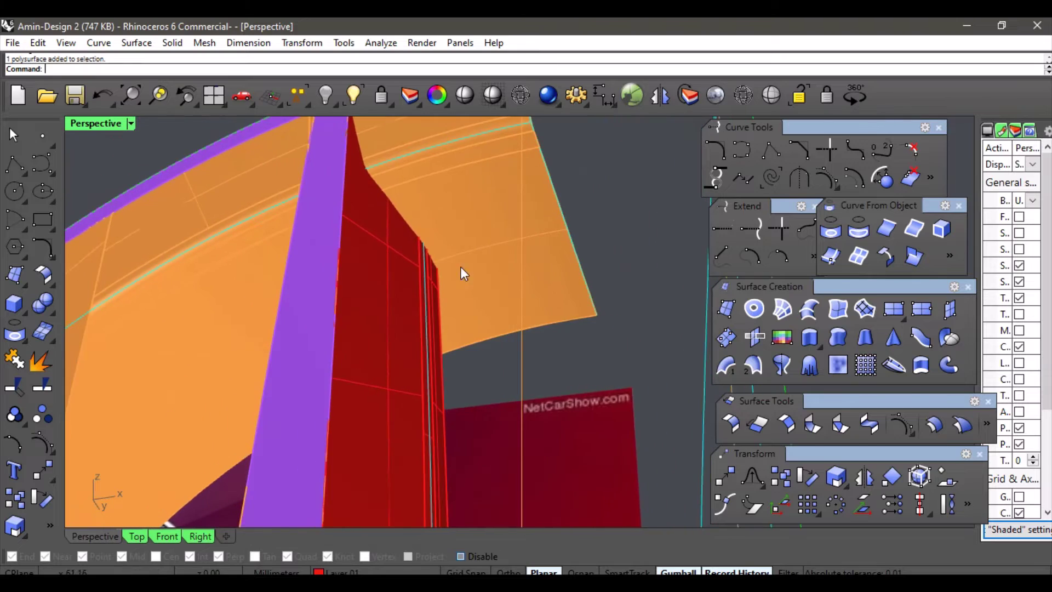
pyautogui.moveTo(461, 266)
pyautogui.mouseDown(button='right')
pyautogui.moveTo(481, 251)
pyautogui.moveTo(466, 248)
pyautogui.mouseUp(button='right')
pyautogui.scroll(-4, 481, 251)
pyautogui.moveTo(291, 316); pyautogui.dragTo(296, 314, button='right')
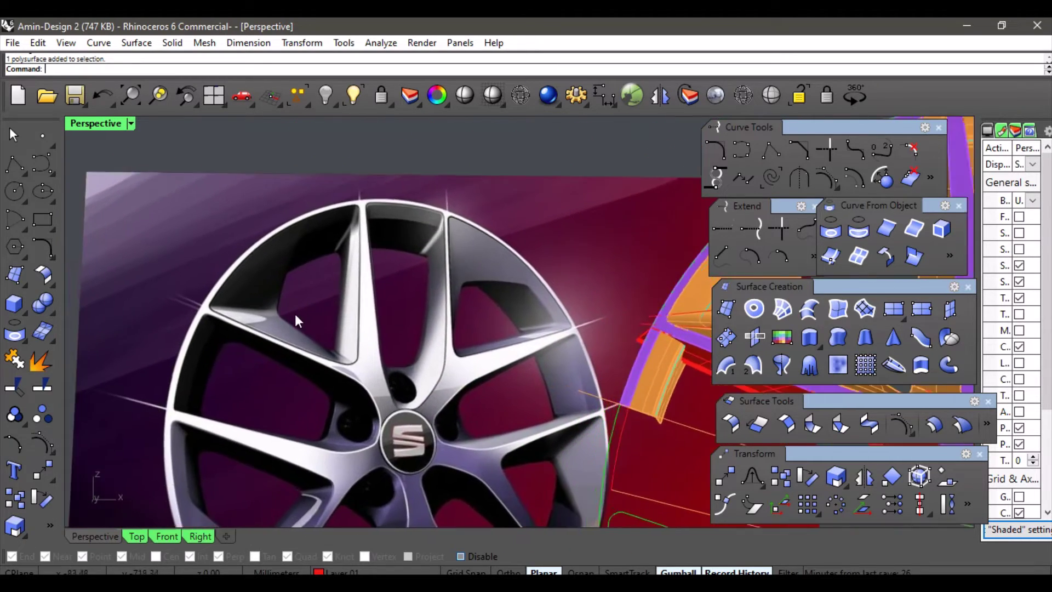
pyautogui.scroll(5, 310, 309)
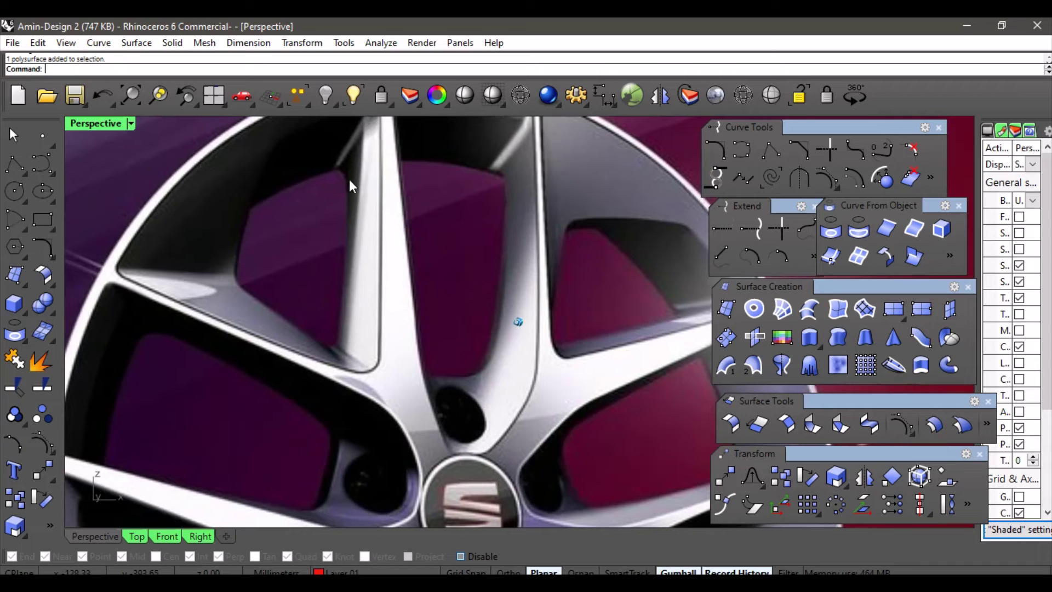
pyautogui.scroll(-3, 350, 180)
pyautogui.scroll(2, 328, 187)
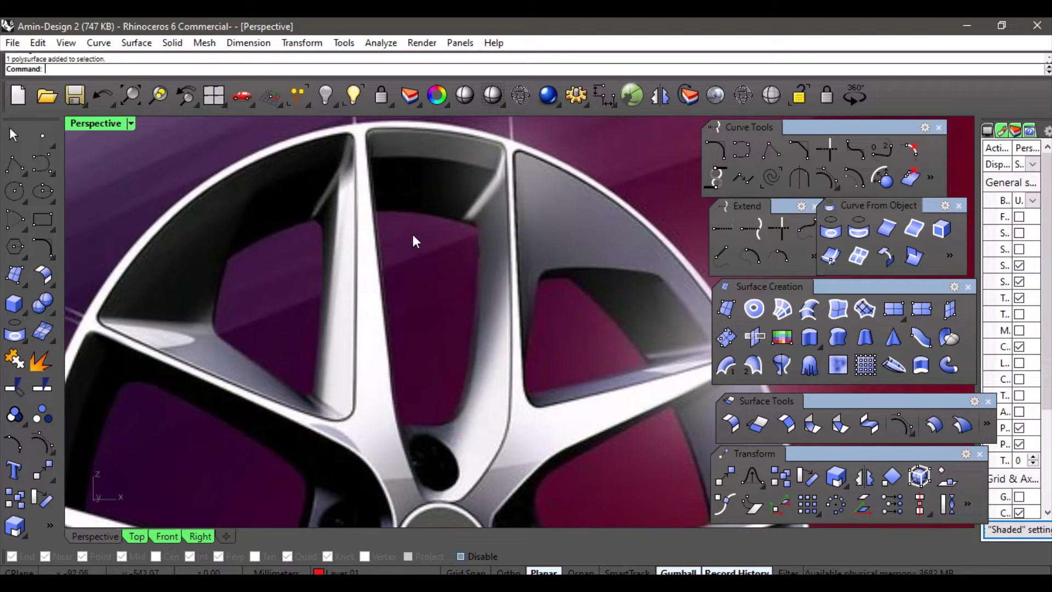
# - Hide the cyan arc curve that crosses the orange rim band and the window walls
pyautogui.scroll(-6, 412, 235)
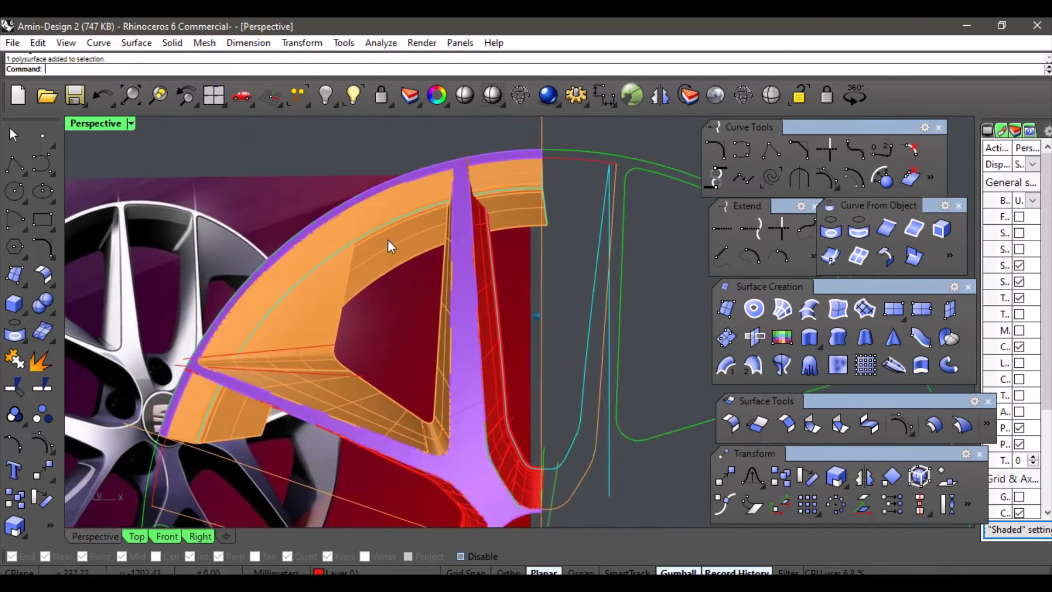
pyautogui.scroll(6, 383, 241)
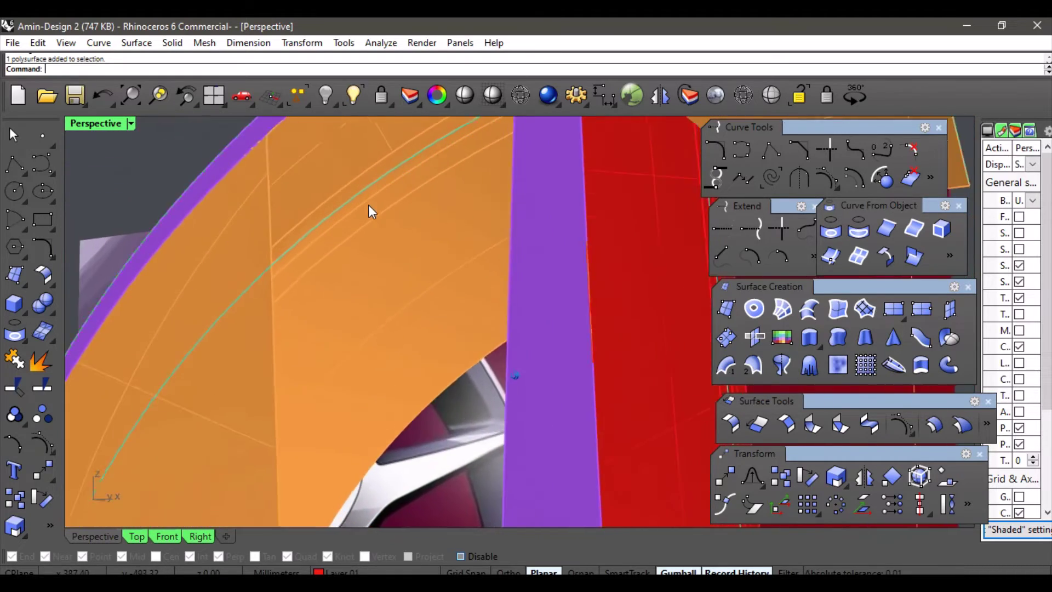
pyautogui.moveTo(369, 205); pyautogui.dragTo(257, 206, button='right')
pyautogui.click(232, 275)
pyautogui.click(252, 176)
pyautogui.moveTo(306, 252); pyautogui.dragTo(495, 262, button='right')
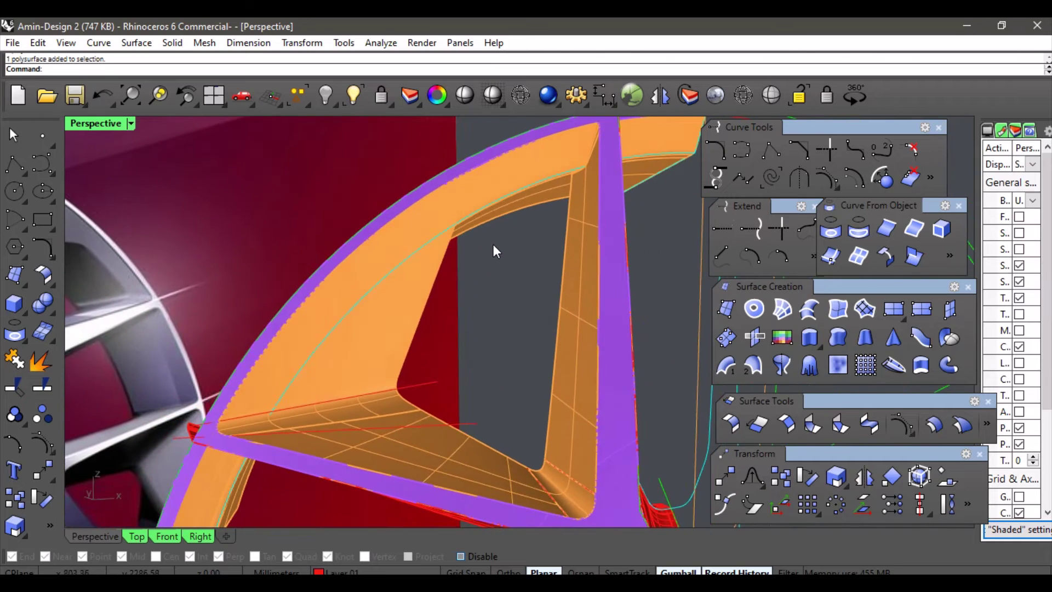
pyautogui.scroll(2, 485, 227)
pyautogui.click(448, 202)
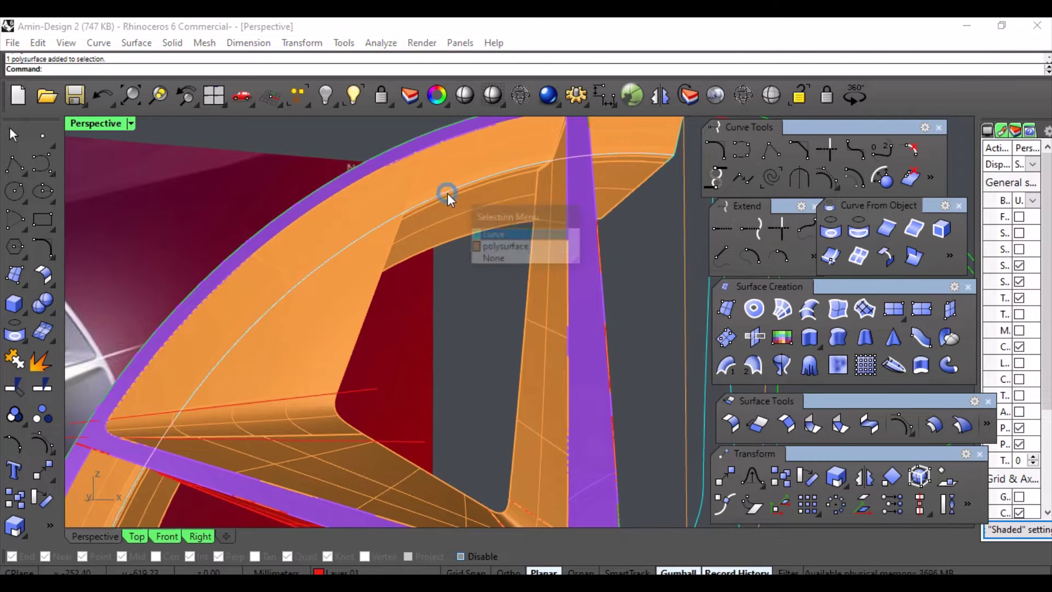
pyautogui.click(491, 233)
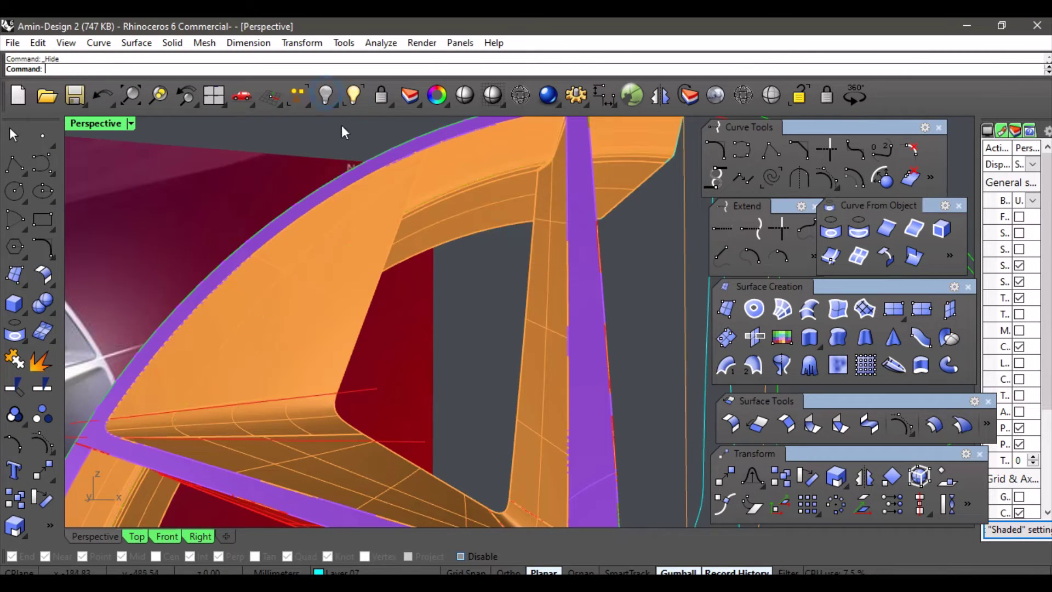
# - Duplicate the inner edges of the orange window walls and corner fillets, and join the copies into one open curve
pyautogui.moveTo(342, 128); pyautogui.dragTo(360, 314, button='right')
pyautogui.scroll(12, 344, 161)
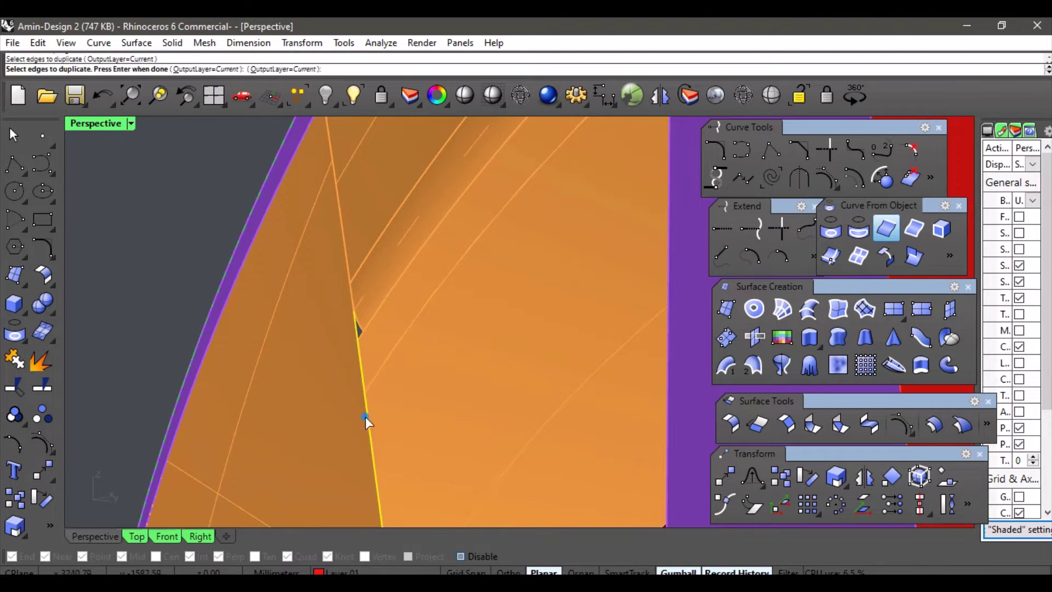
pyautogui.moveTo(406, 348); pyautogui.dragTo(383, 331, button='right')
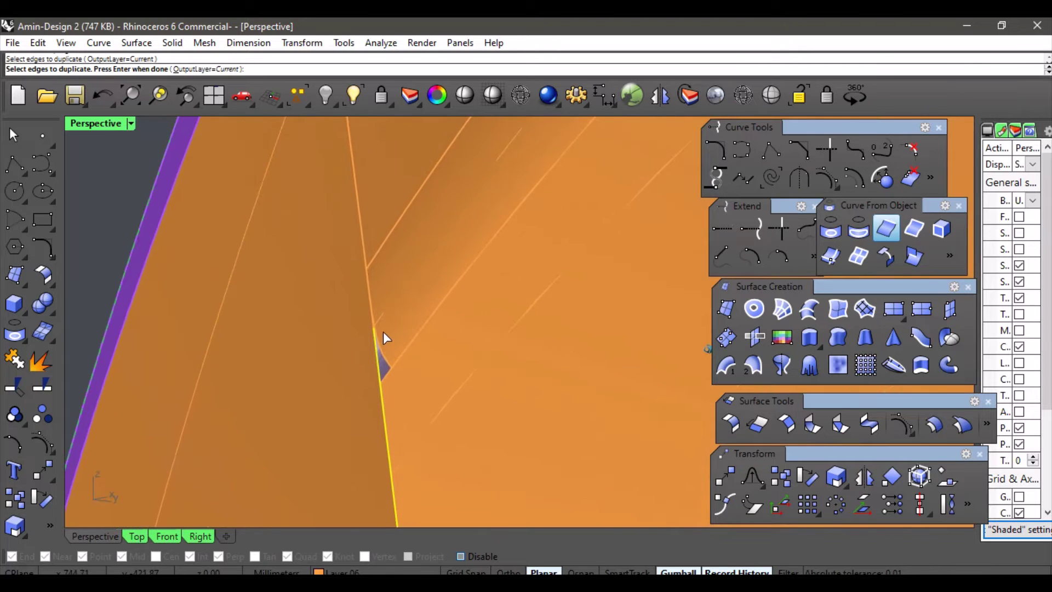
pyautogui.click(376, 324)
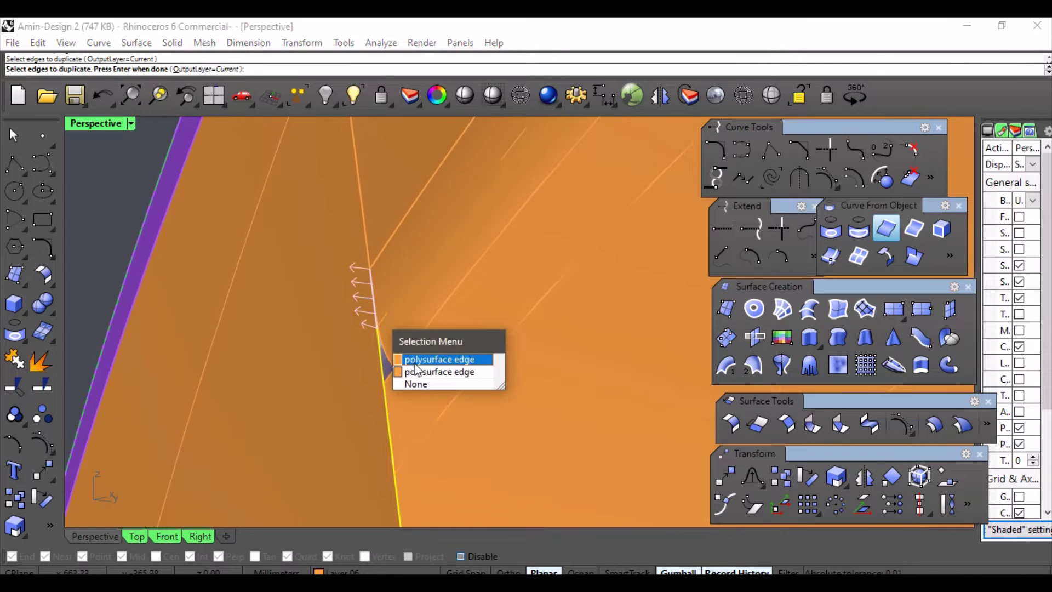
pyautogui.click(438, 360)
pyautogui.scroll(-5, 492, 331)
pyautogui.moveTo(492, 338); pyautogui.dragTo(423, 363, button='right')
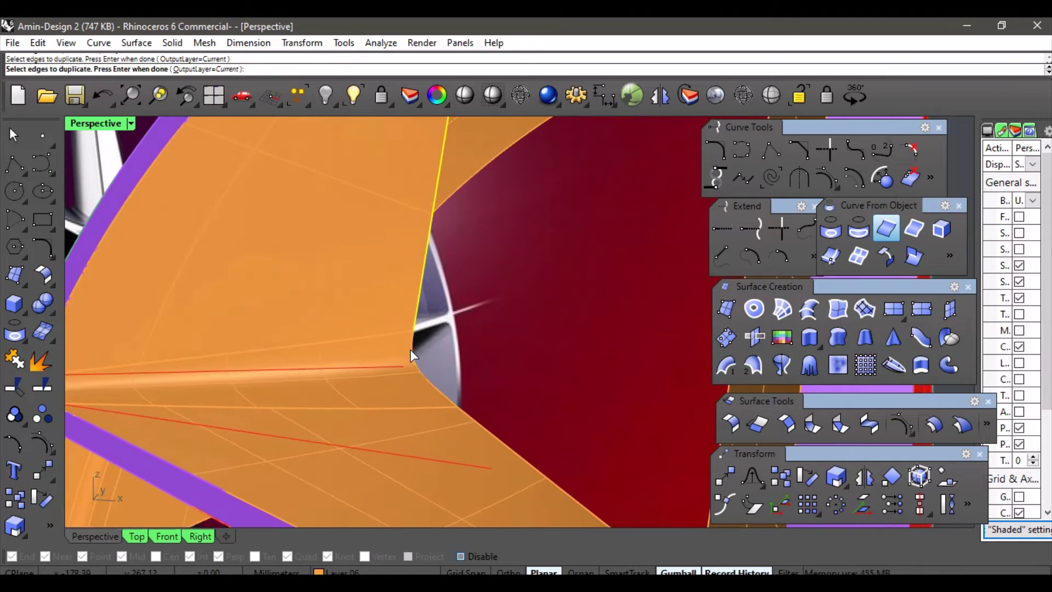
pyautogui.moveTo(489, 425); pyautogui.dragTo(514, 319, button='right')
pyautogui.rightClick(563, 307)
pyautogui.scroll(-4, 514, 319)
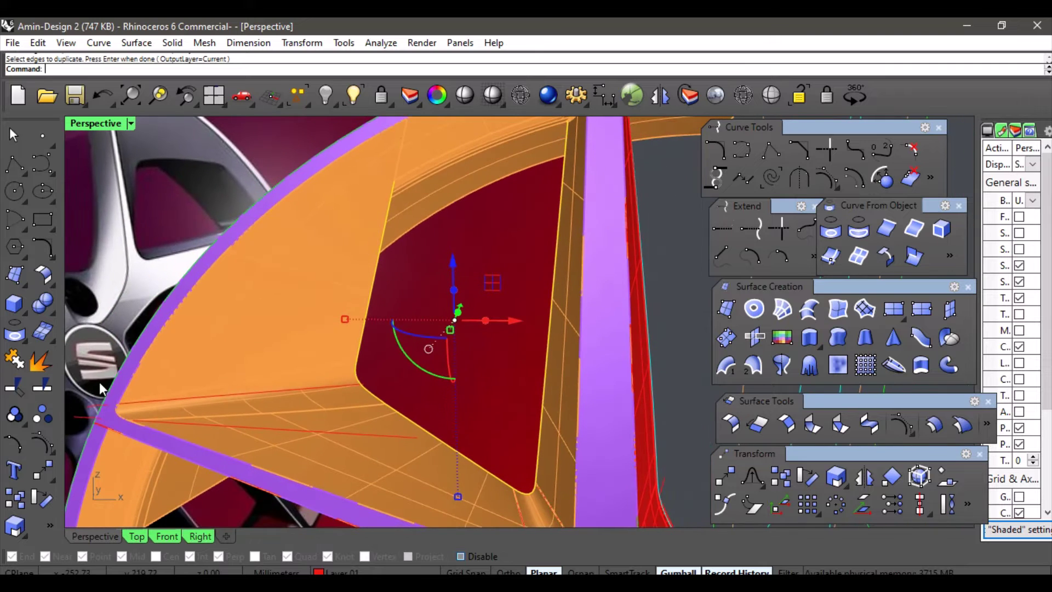
pyautogui.scroll(-5, 576, 294)
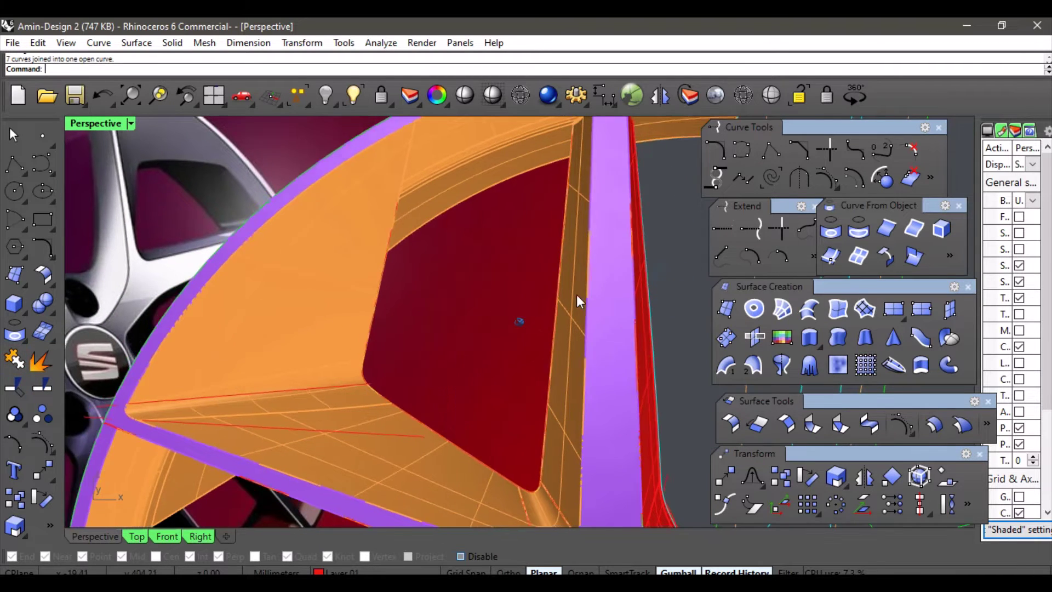
# - Extrude the joined window-edge curve a few millimetres straight back as a non-solid strip, using the Front view's direction
pyautogui.moveTo(578, 294); pyautogui.dragTo(629, 314, button='right')
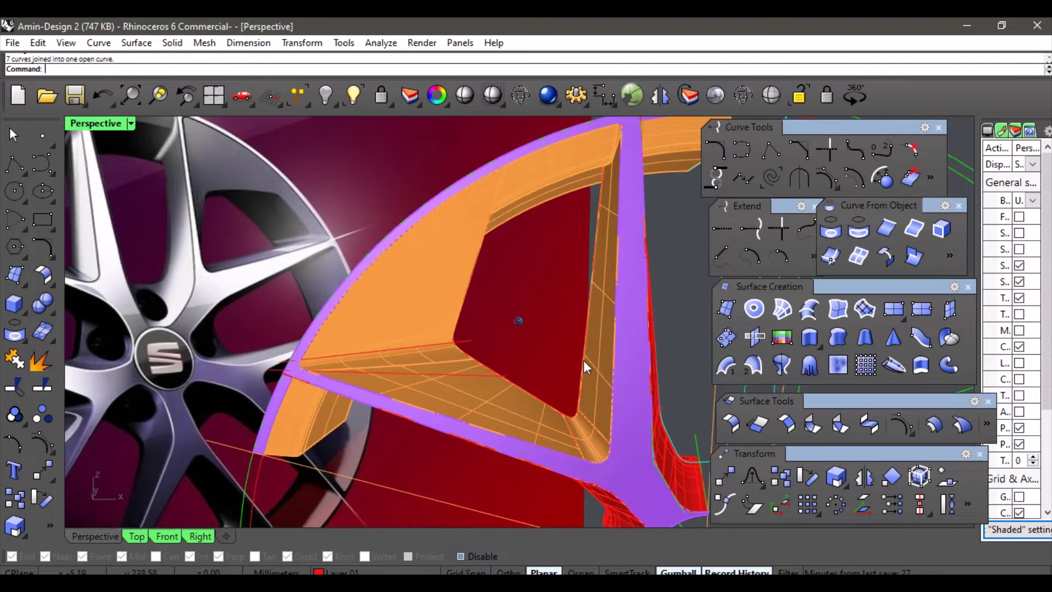
pyautogui.moveTo(584, 360); pyautogui.dragTo(246, 492, button='right')
pyautogui.click(462, 349)
pyautogui.click(519, 388)
pyautogui.click(169, 535)
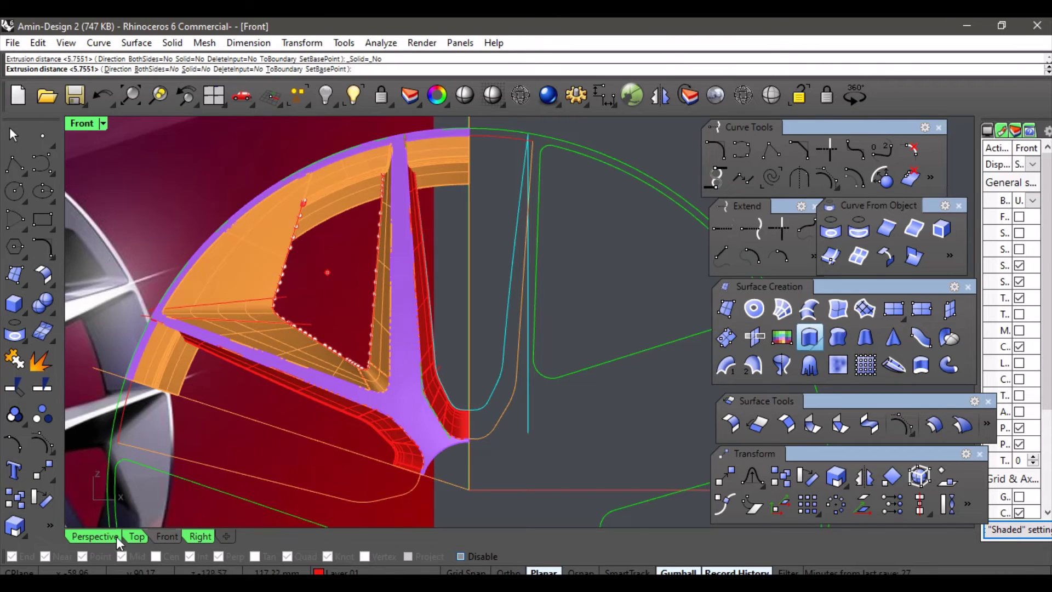
pyautogui.click(95, 536)
pyautogui.scroll(5, 466, 318)
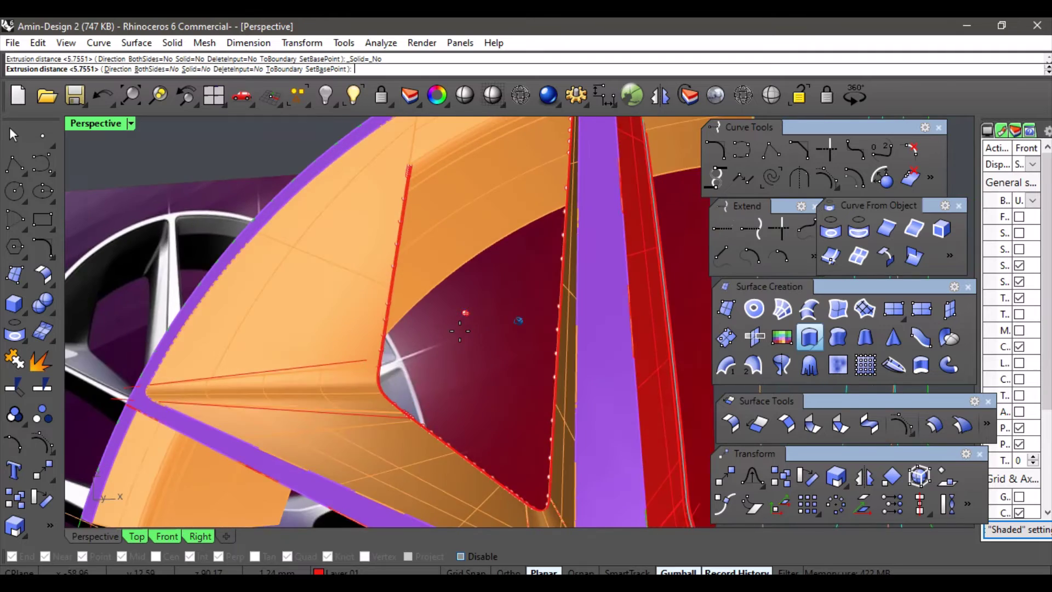
pyautogui.scroll(3, 466, 324)
pyautogui.scroll(-6, 493, 307)
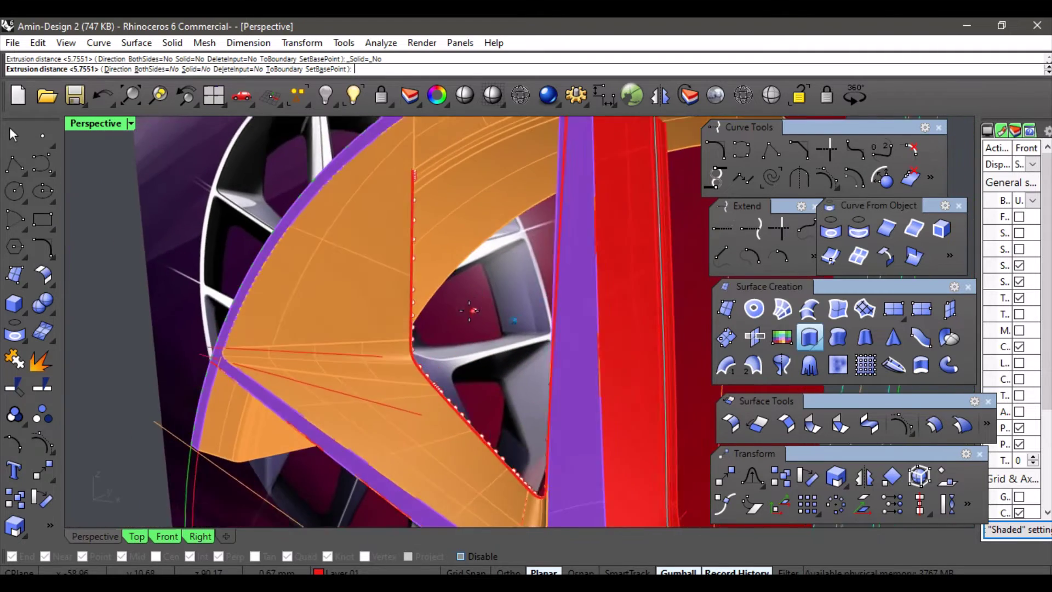
pyautogui.scroll(-2, 497, 297)
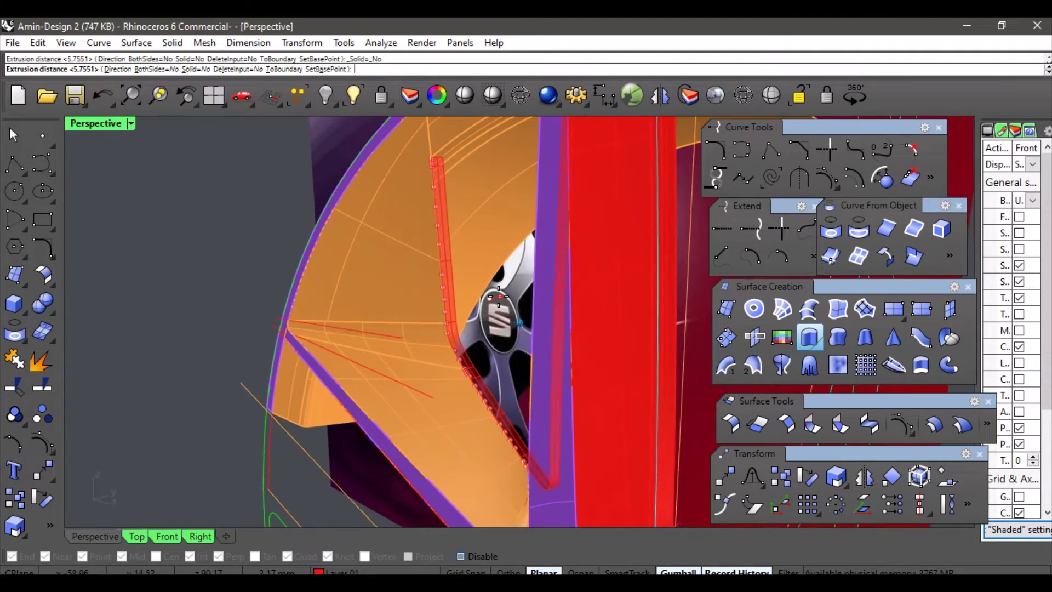
pyautogui.click(508, 293)
pyautogui.click(256, 222)
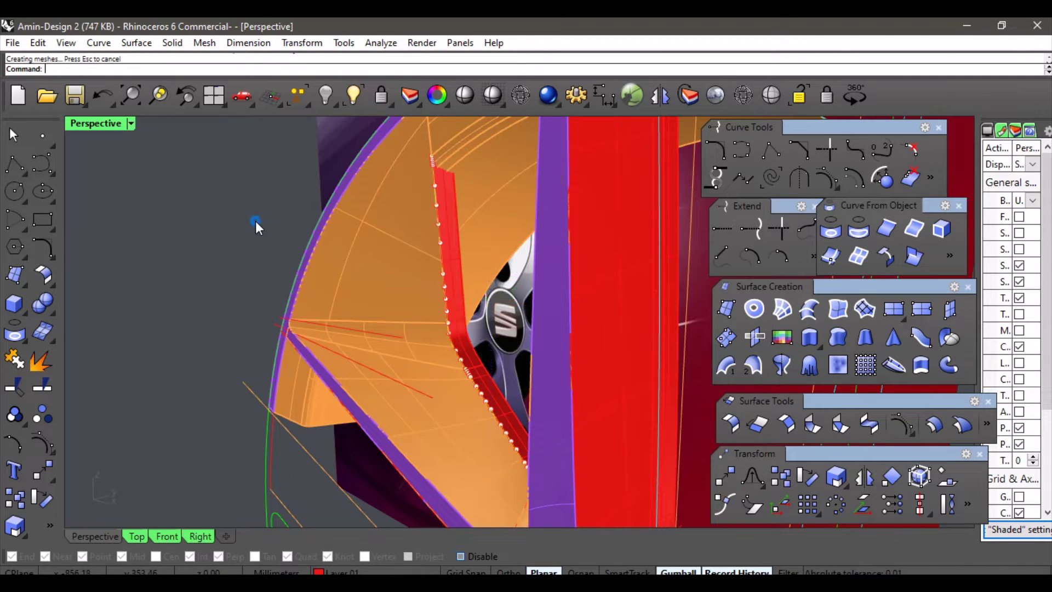
# - Examine the red extruded strip around the window, especially where its two ends meet the orange rim band and its fillet
pyautogui.moveTo(255, 221); pyautogui.dragTo(515, 249, button='right')
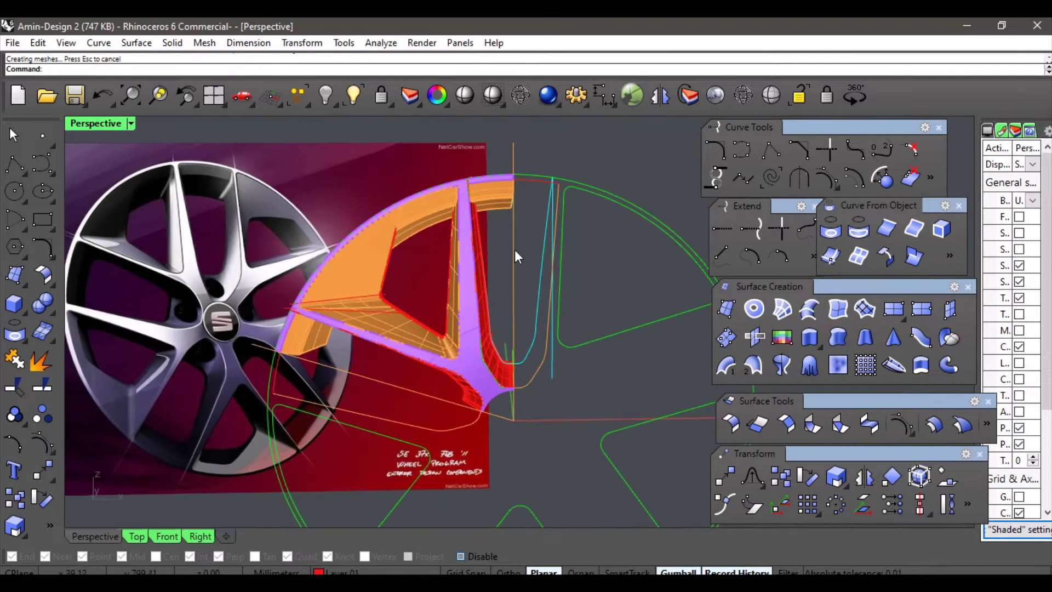
pyautogui.scroll(3, 458, 262)
pyautogui.scroll(8, 459, 255)
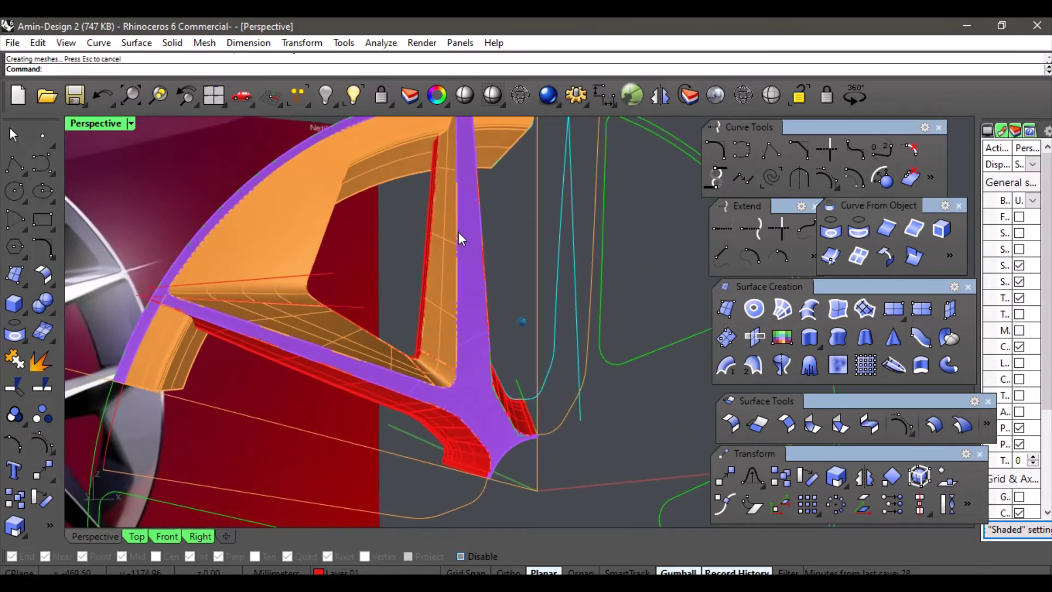
pyautogui.moveTo(465, 179); pyautogui.dragTo(464, 222, button='right')
pyautogui.scroll(2, 479, 216)
pyautogui.scroll(10, 471, 224)
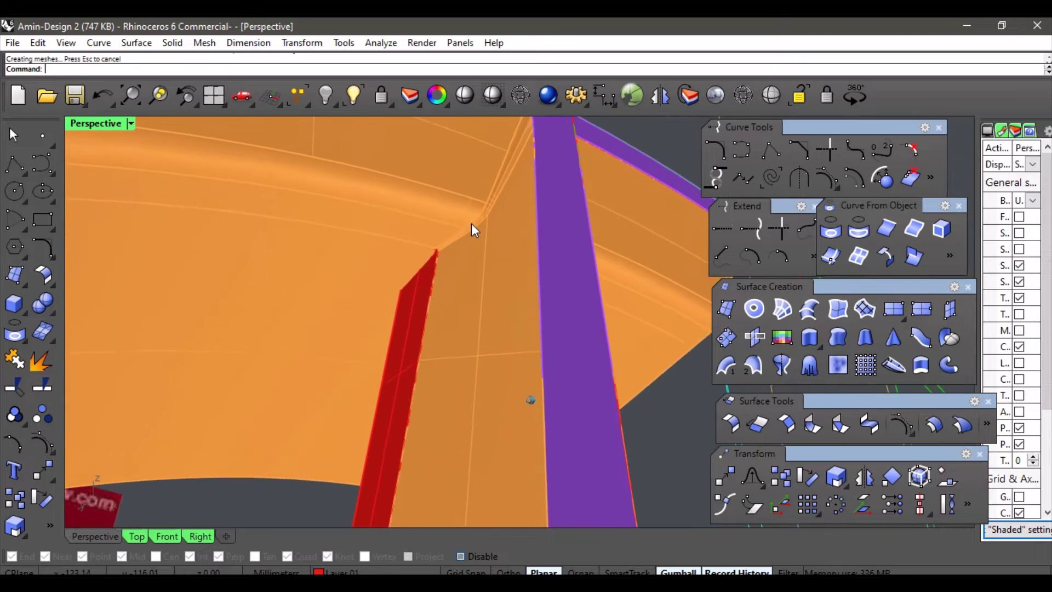
pyautogui.scroll(3, 511, 269)
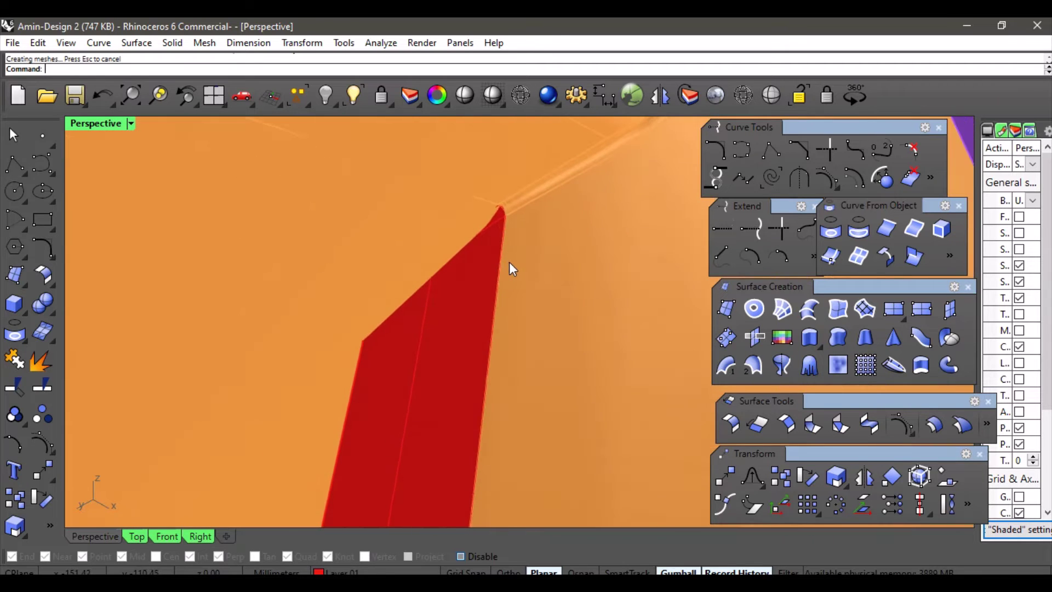
pyautogui.scroll(-5, 508, 262)
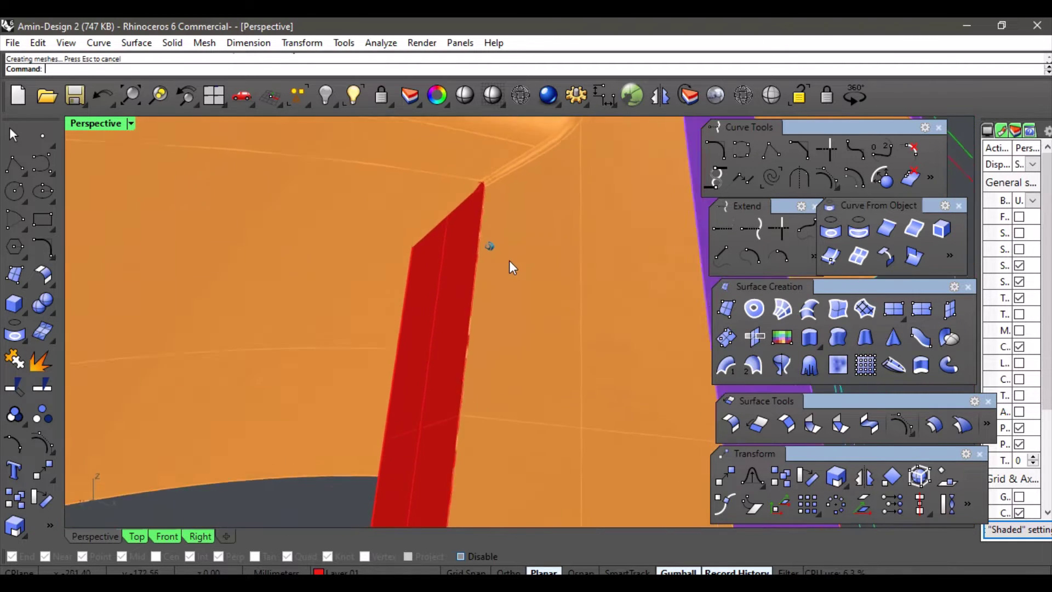
pyautogui.moveTo(551, 234); pyautogui.dragTo(419, 308, button='right')
pyautogui.scroll(10, 377, 207)
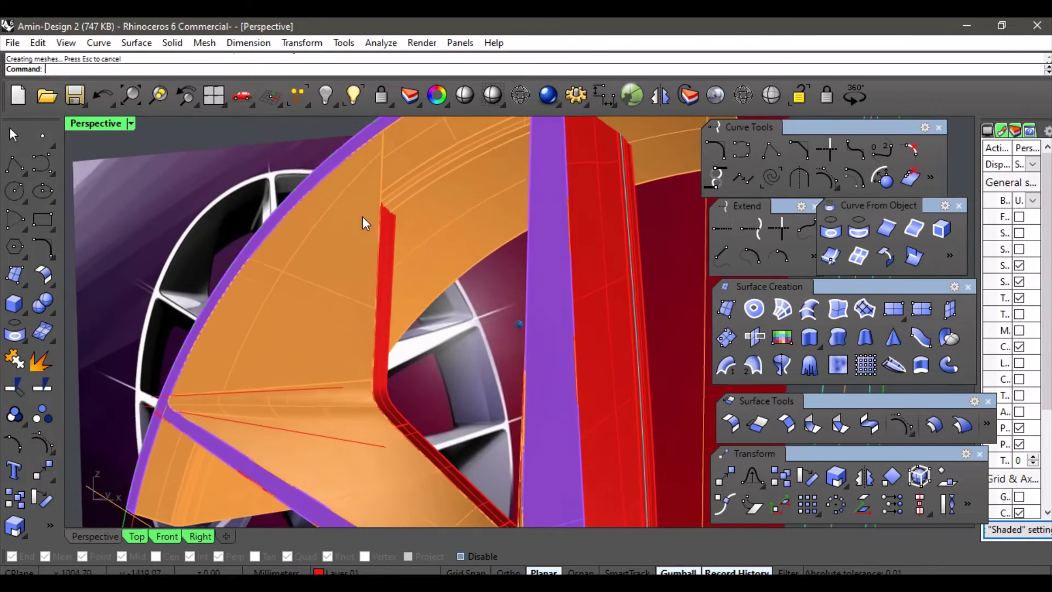
pyautogui.scroll(3, 377, 206)
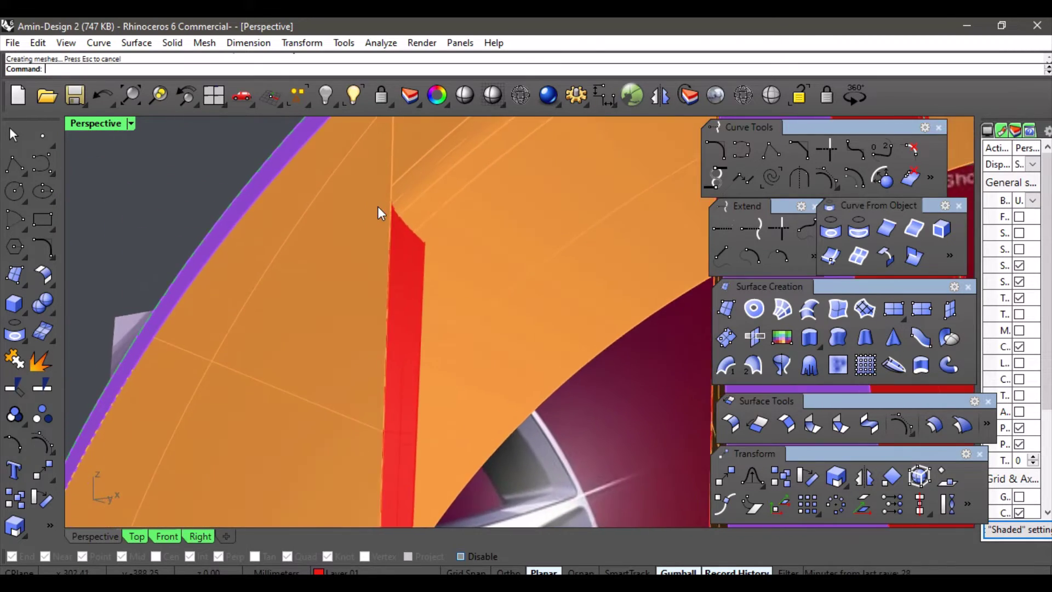
pyautogui.moveTo(415, 212); pyautogui.dragTo(450, 220, button='right')
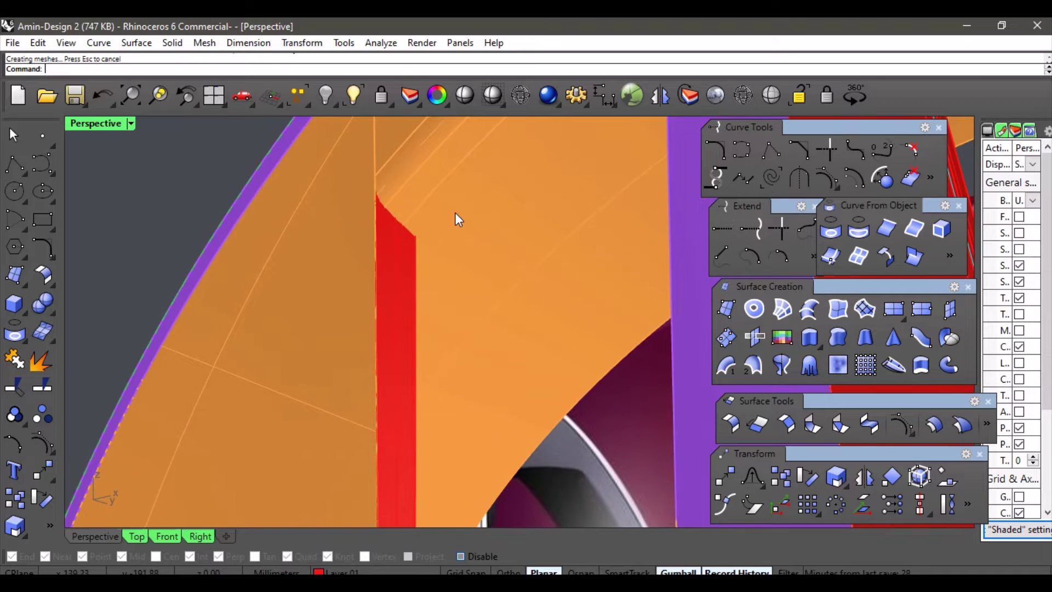
pyautogui.scroll(-3, 452, 213)
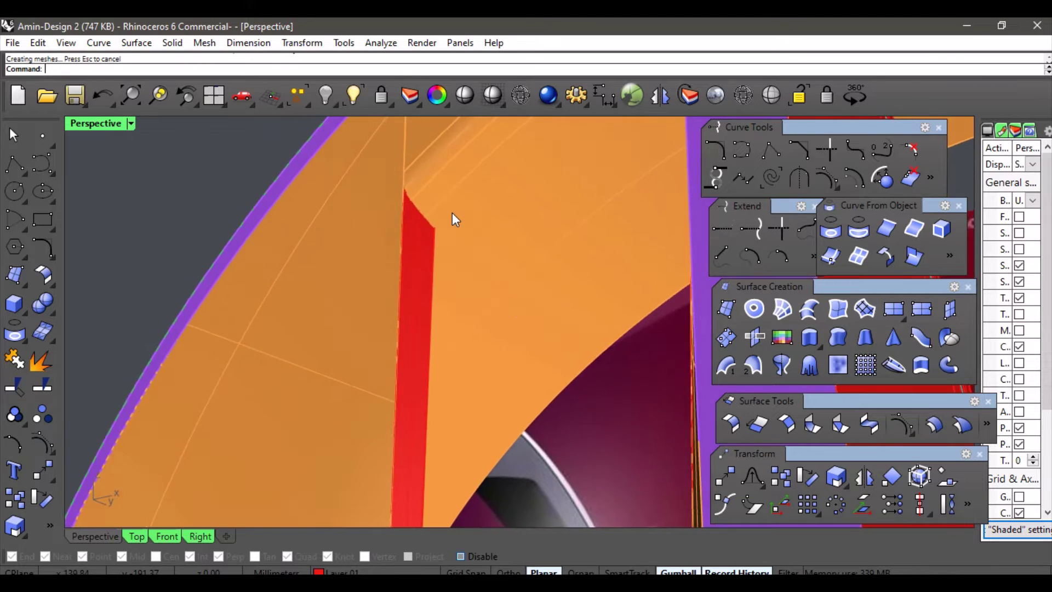
pyautogui.scroll(-6, 453, 209)
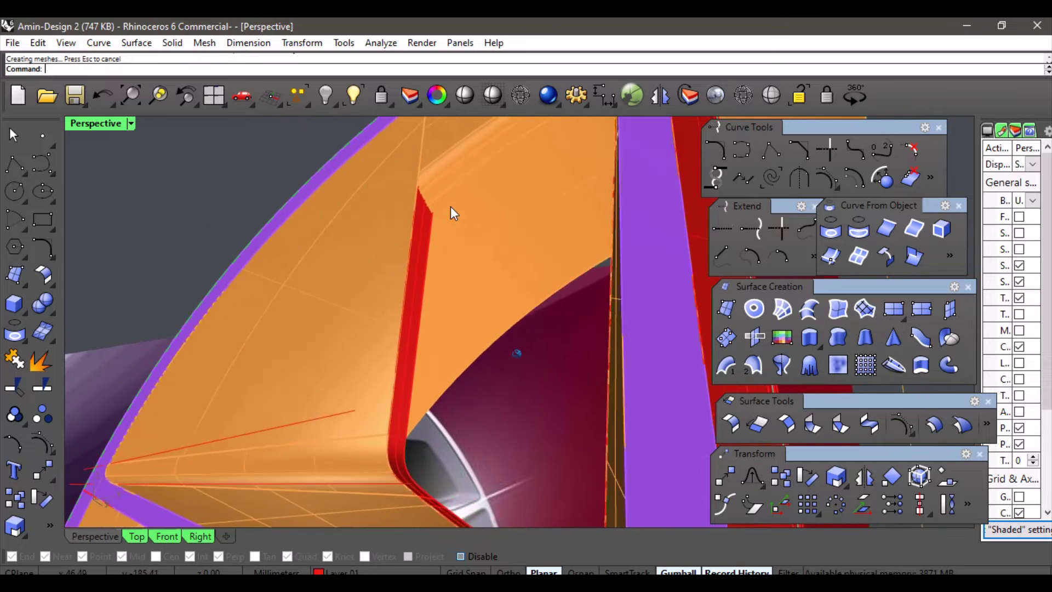
pyautogui.scroll(5, 450, 207)
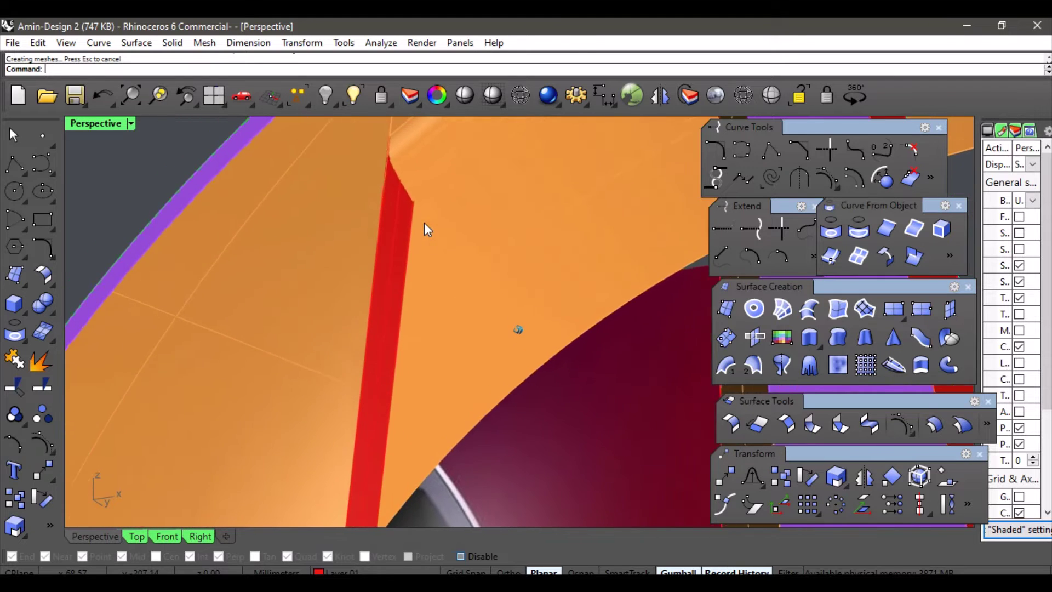
pyautogui.scroll(-3, 425, 223)
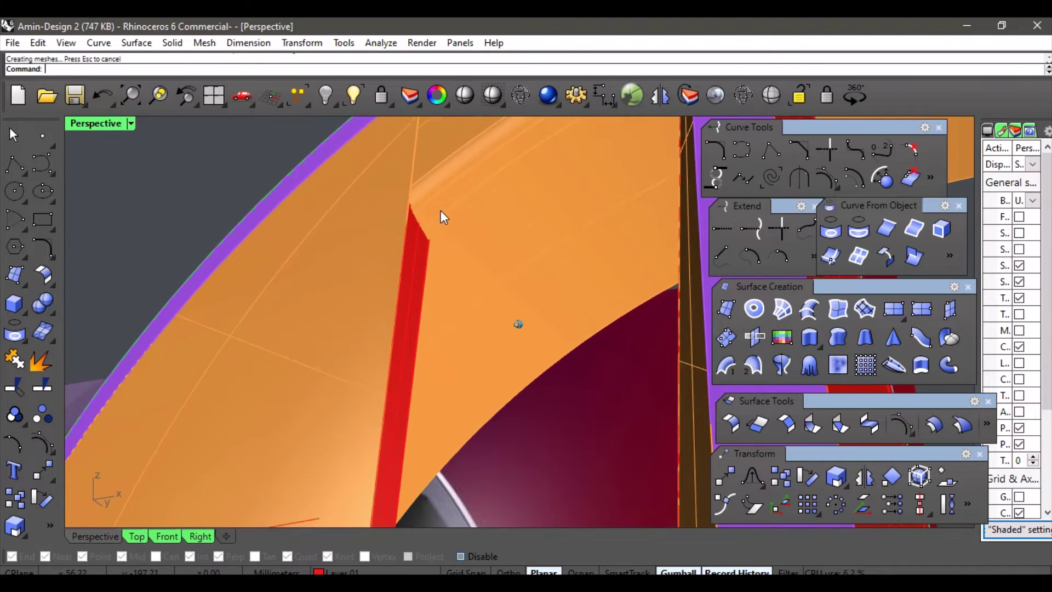
# - Explode the orange window-wall and rim-band polysurface into separate surfaces
pyautogui.scroll(4, 441, 214)
pyautogui.click(403, 203)
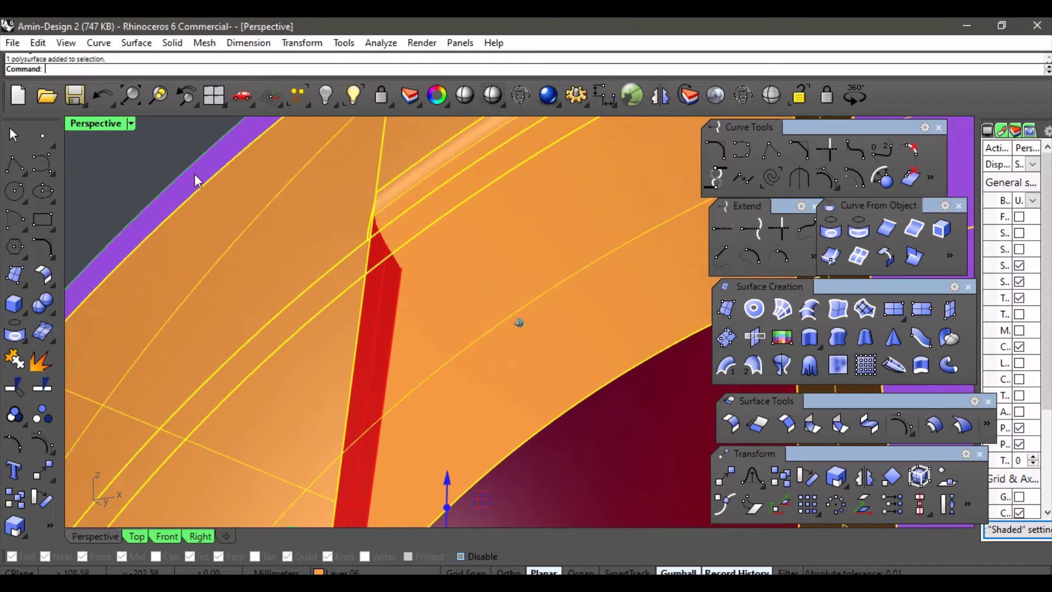
pyautogui.moveTo(195, 175); pyautogui.dragTo(84, 263, button='right')
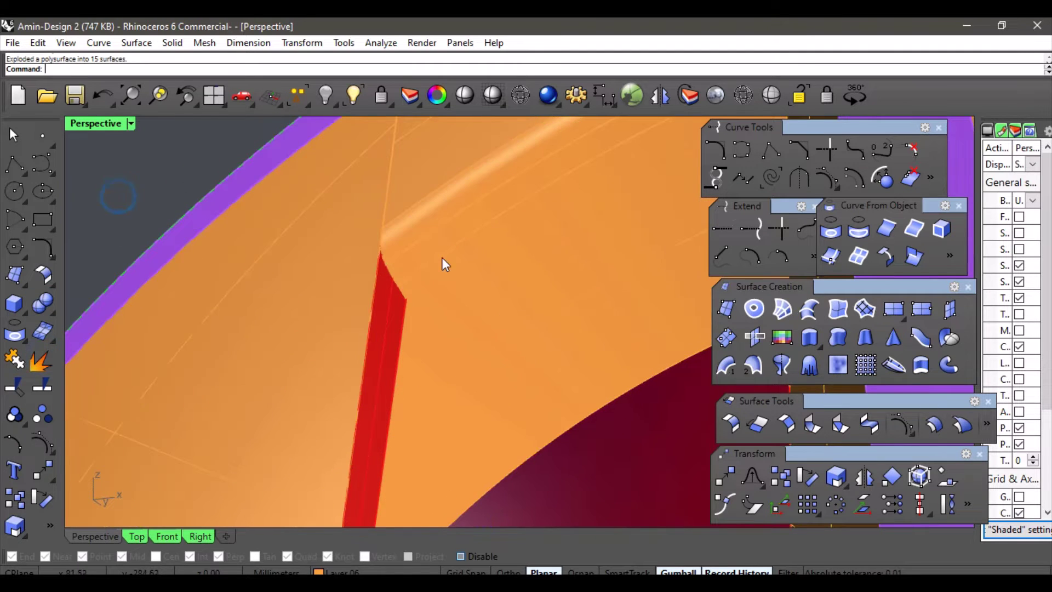
# - Examine the separate fillet and rim-band surfaces above the window opening, picking them individually where the red strip ends
pyautogui.click(424, 234)
pyautogui.scroll(-2, 424, 246)
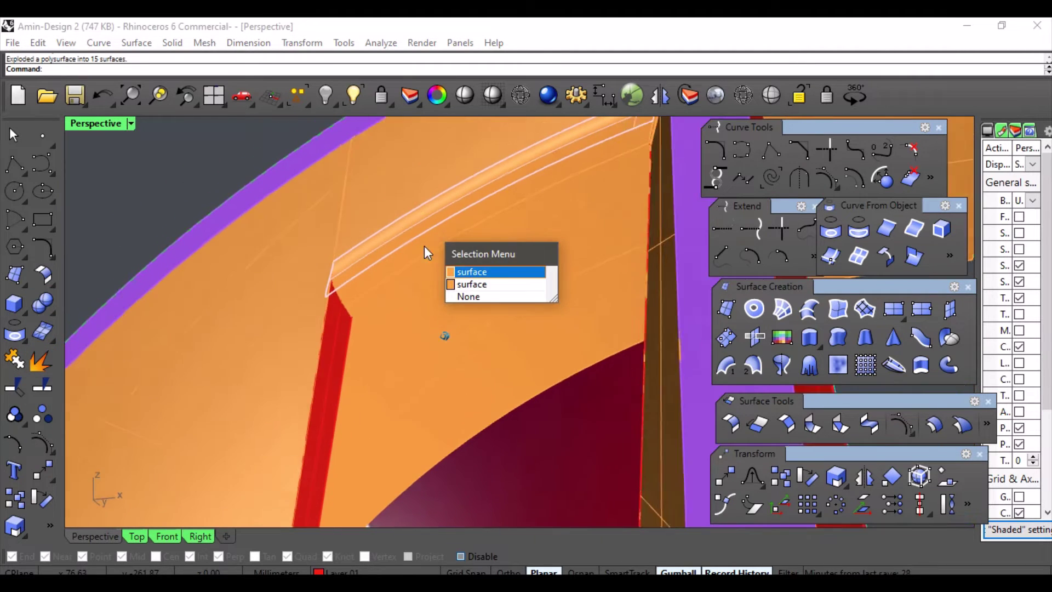
pyautogui.click(477, 283)
pyautogui.click(376, 281)
pyautogui.click(365, 262)
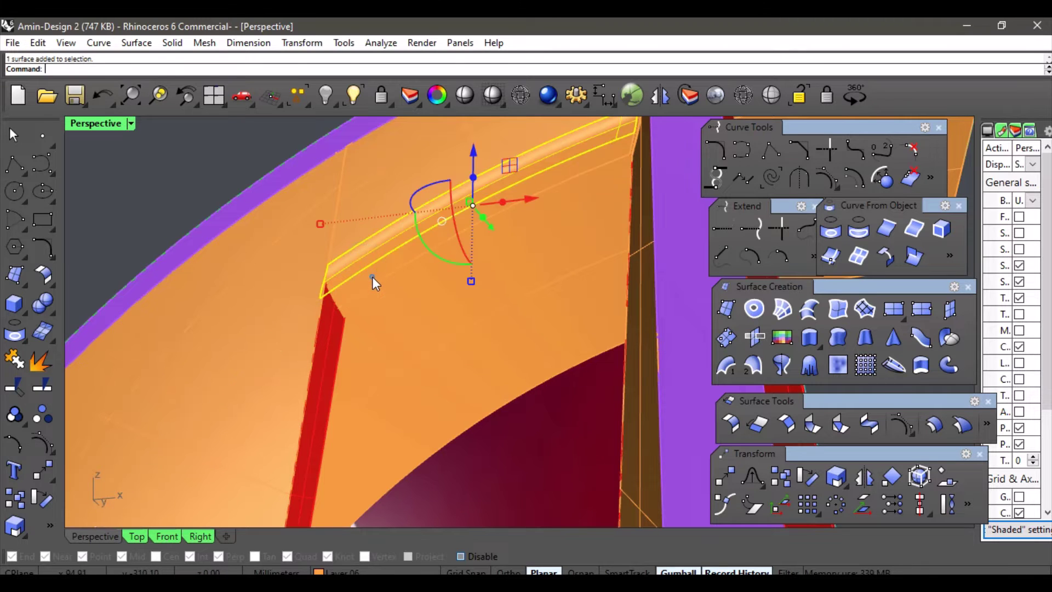
pyautogui.click(372, 277)
pyautogui.click(364, 262)
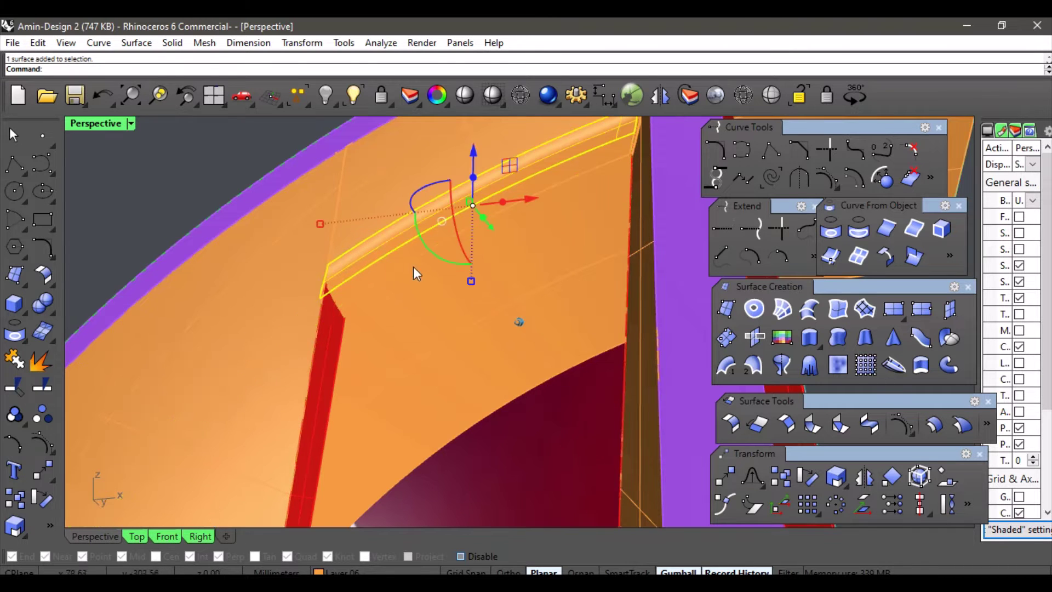
pyautogui.moveTo(413, 266); pyautogui.dragTo(501, 292, button='right')
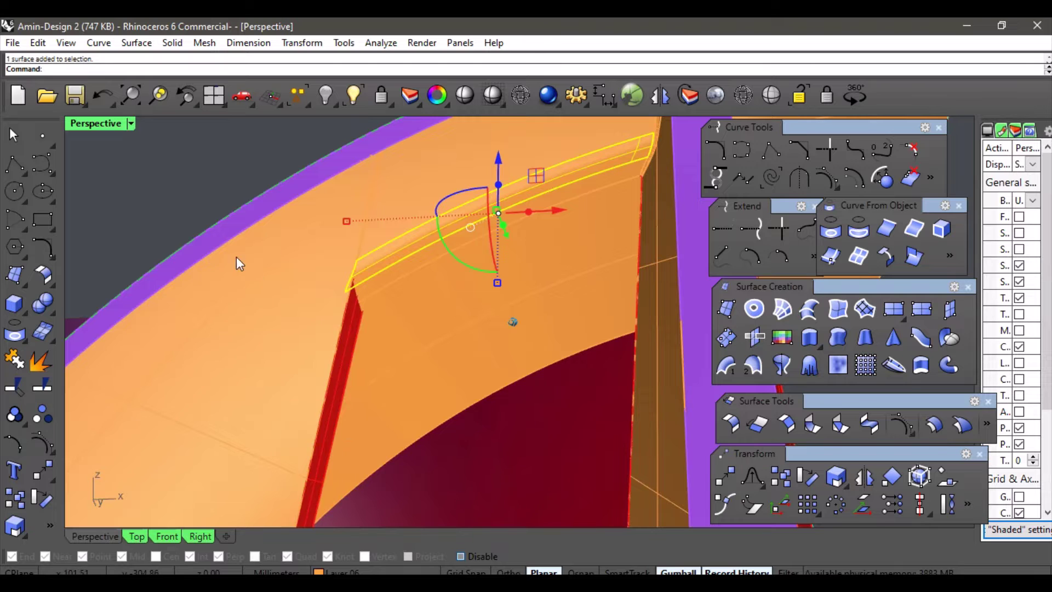
pyautogui.moveTo(236, 257); pyautogui.dragTo(182, 193, button='right')
pyautogui.click(182, 193)
# - Make the cyan Layer 07 the current layer
pyautogui.moveTo(251, 283); pyautogui.dragTo(319, 319, button='right')
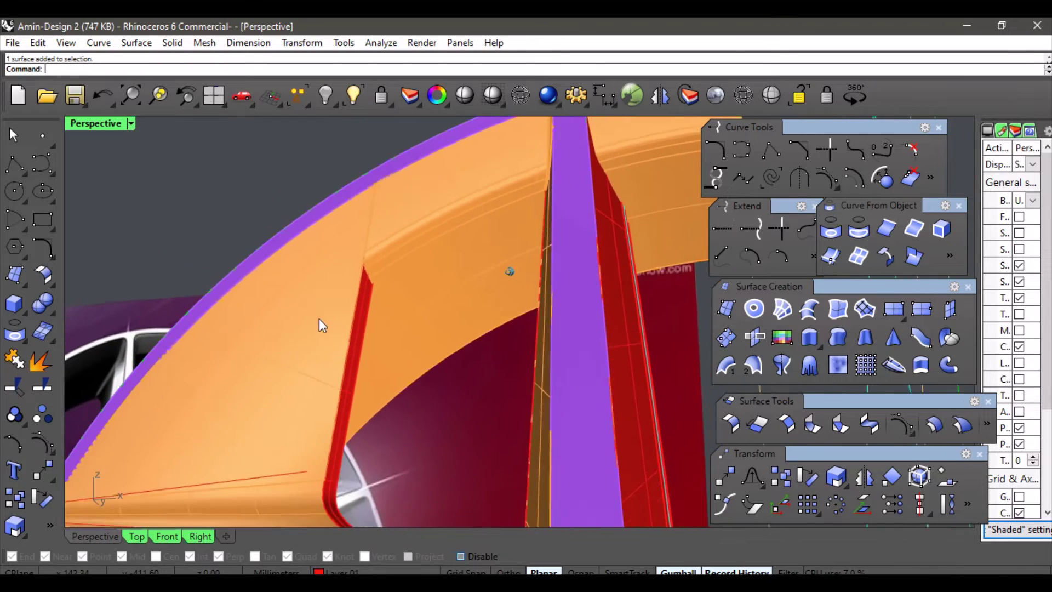
pyautogui.scroll(-2, 319, 318)
pyautogui.click(321, 320)
pyautogui.click(256, 172)
pyautogui.moveTo(255, 172); pyautogui.dragTo(313, 264, button='right')
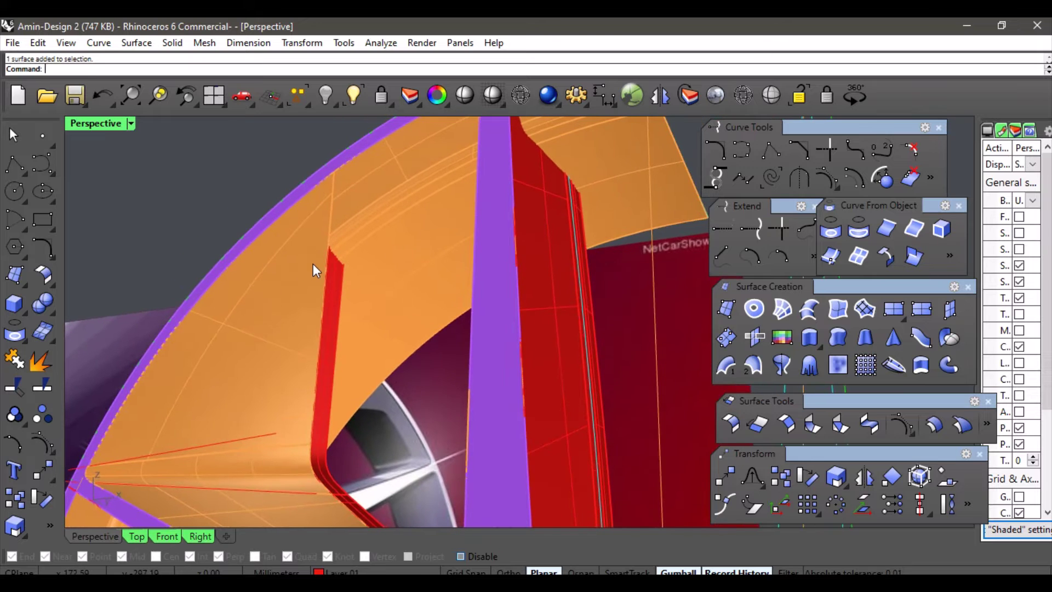
pyautogui.scroll(2, 319, 262)
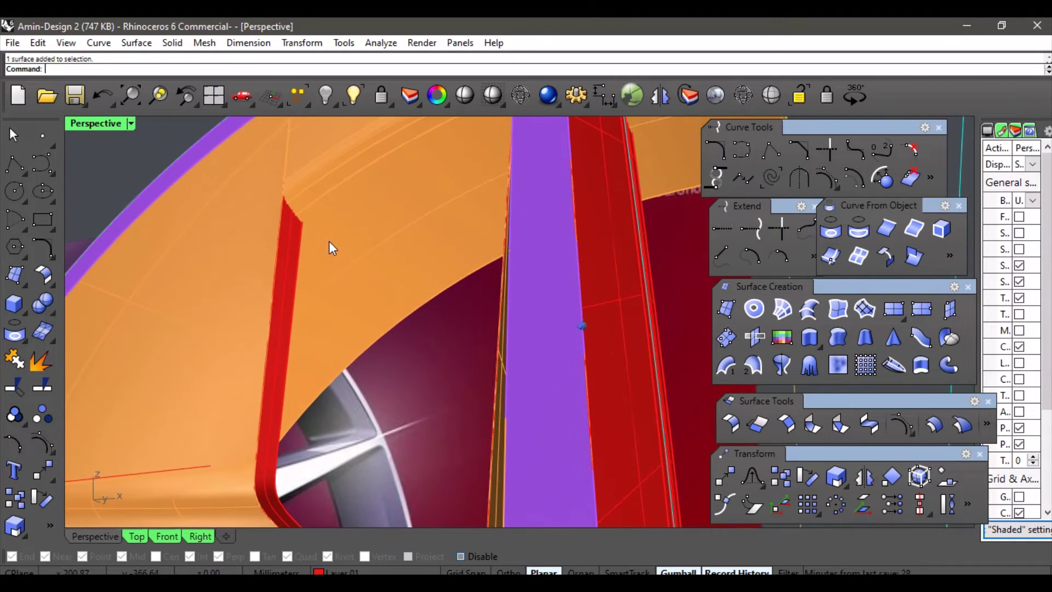
pyautogui.moveTo(305, 284); pyautogui.dragTo(353, 277, button='right')
pyautogui.click(346, 571)
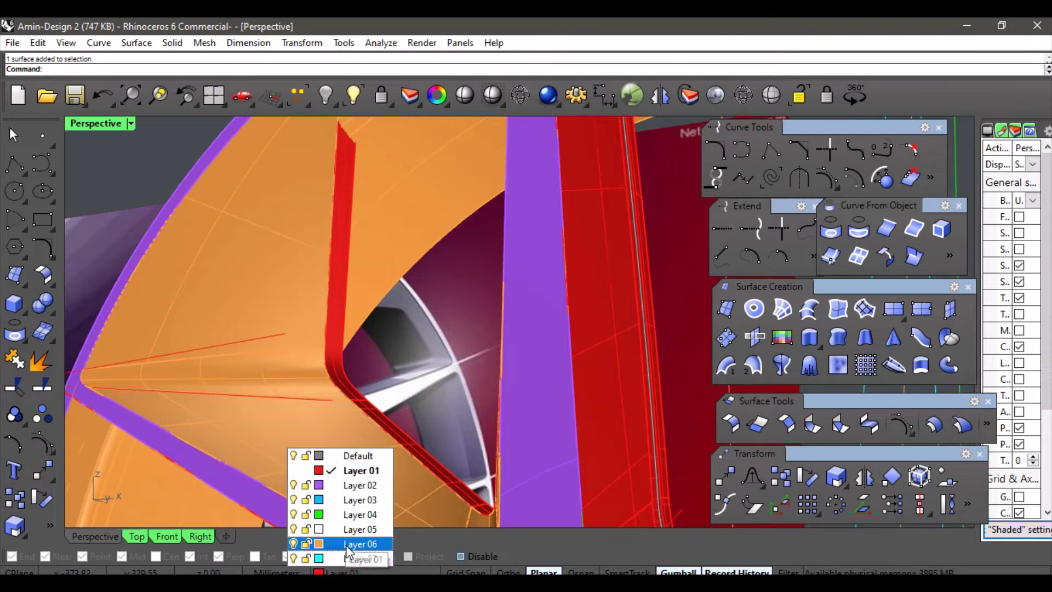
pyautogui.click(348, 557)
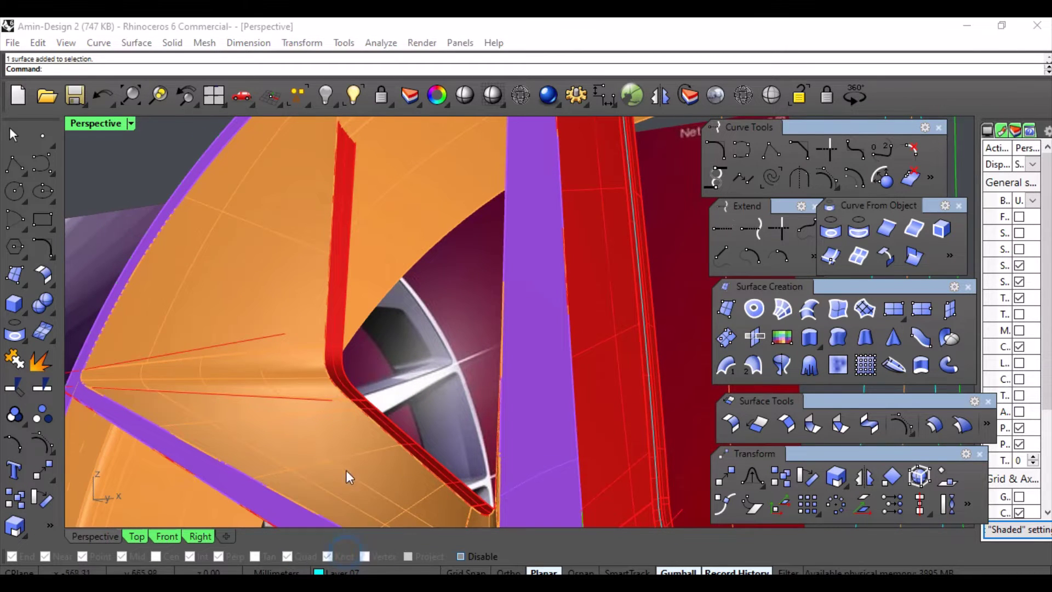
# - Select the joined window-edge curve and check where its ends meet the rim band and fillet
pyautogui.click(356, 403)
pyautogui.click(412, 446)
pyautogui.moveTo(408, 404); pyautogui.dragTo(450, 310, button='right')
pyautogui.scroll(4, 486, 260)
pyautogui.scroll(5, 252, 312)
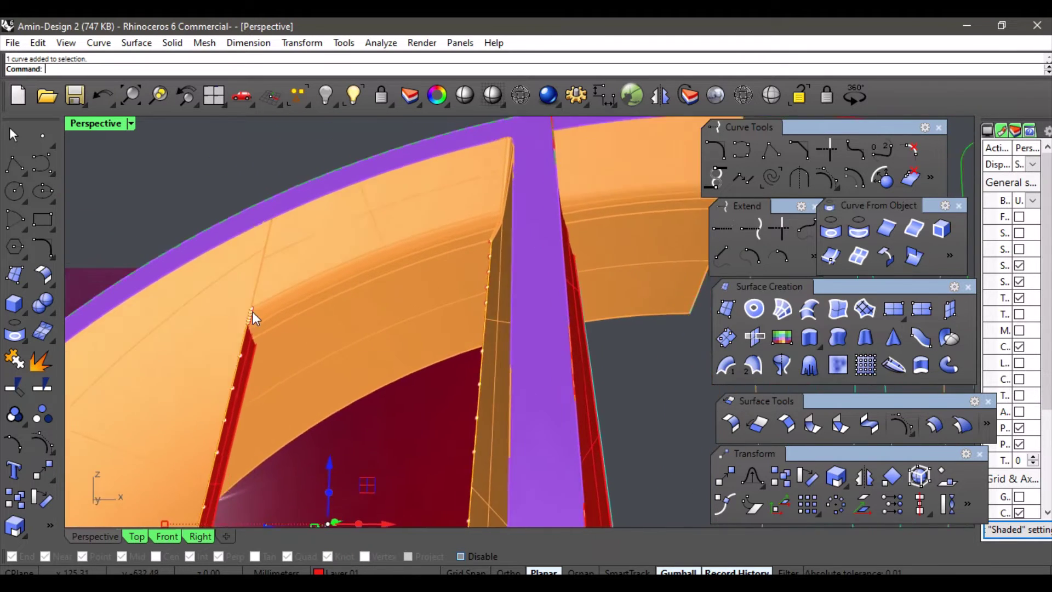
pyautogui.moveTo(249, 322); pyautogui.dragTo(526, 279, button='right')
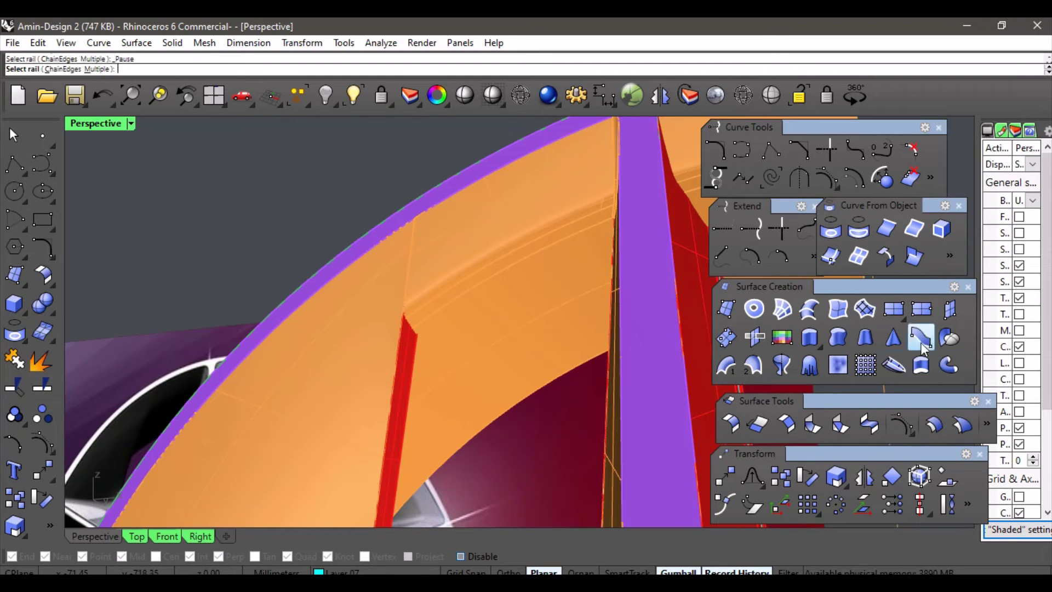
# - Try to pipe the red window-edge curve, with a start radius of about 0.06 mm at its end by the rim fillet
pyautogui.click(401, 360)
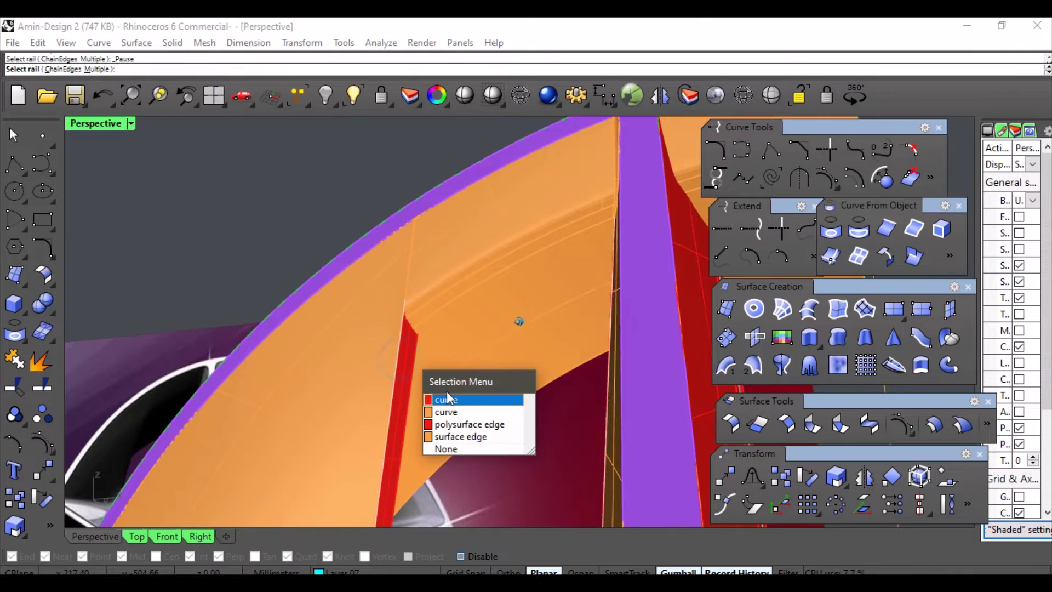
pyautogui.click(447, 395)
pyautogui.moveTo(556, 297); pyautogui.dragTo(648, 244, button='right')
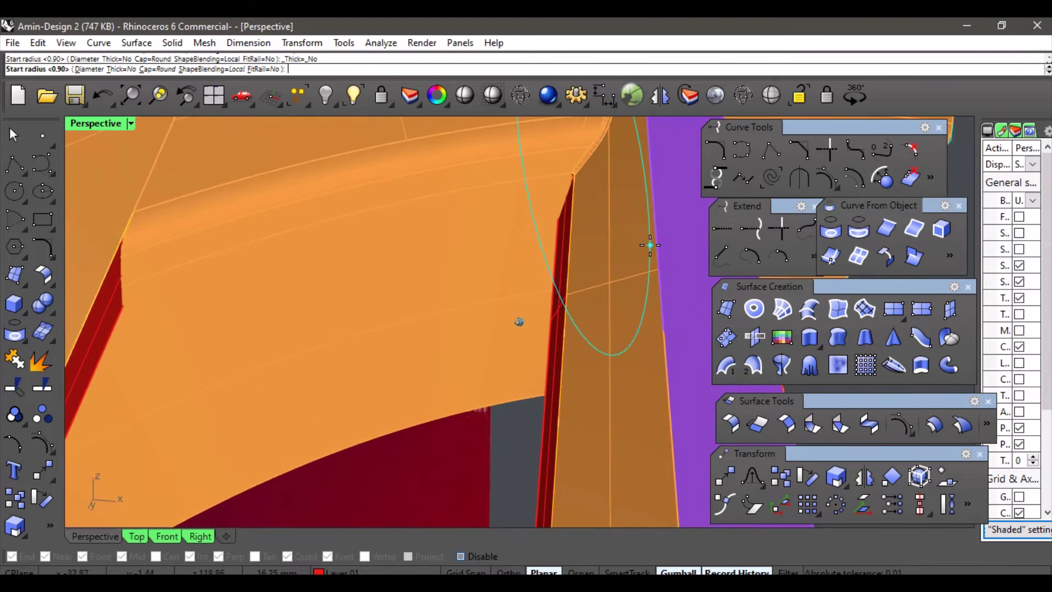
pyautogui.scroll(10, 616, 221)
pyautogui.scroll(10, 630, 202)
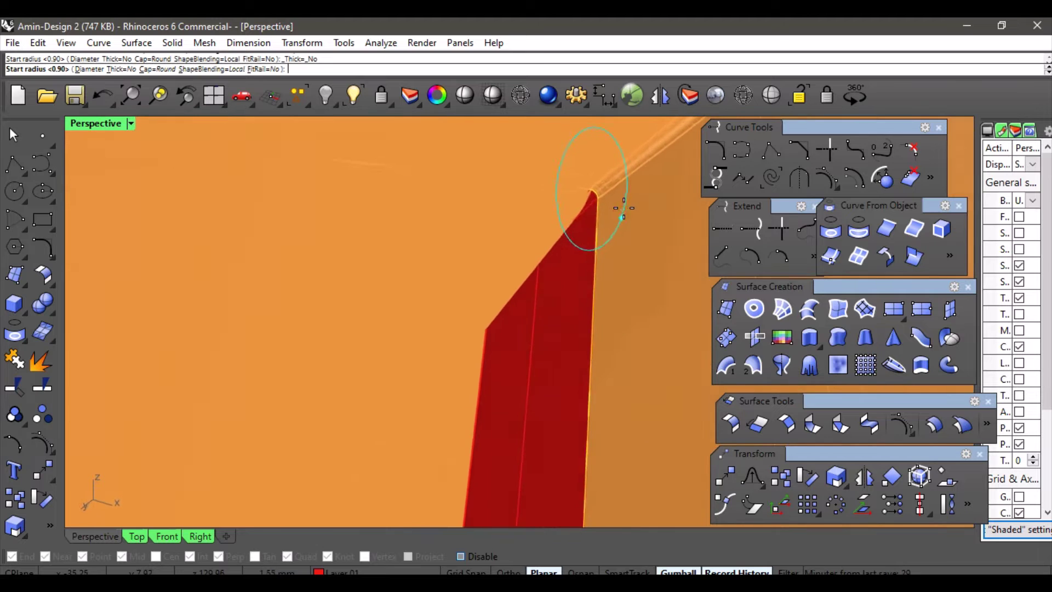
pyautogui.scroll(-10, 623, 197)
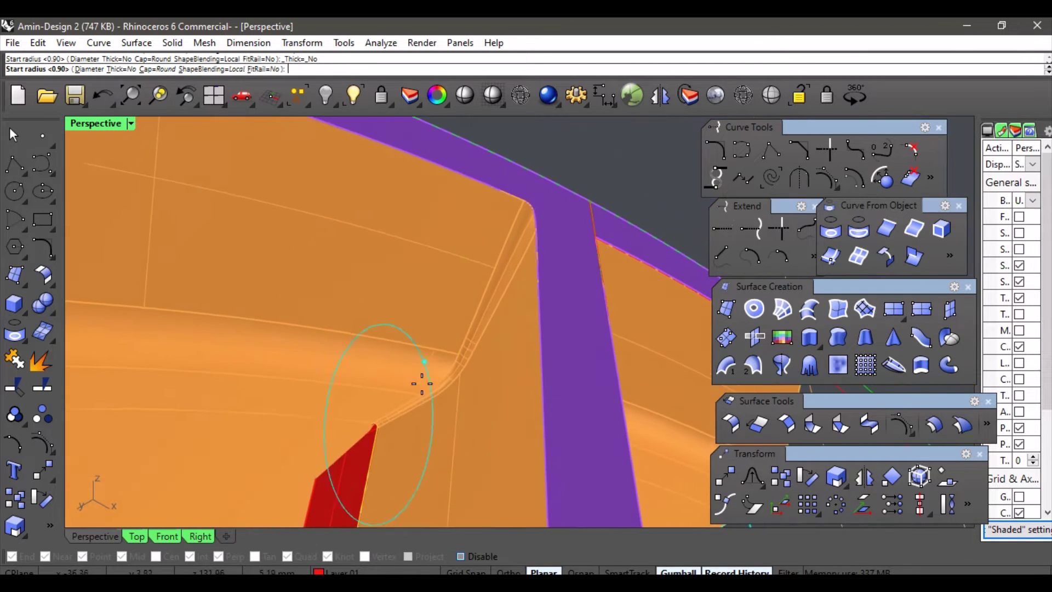
pyautogui.scroll(8, 399, 400)
pyautogui.scroll(5, 407, 388)
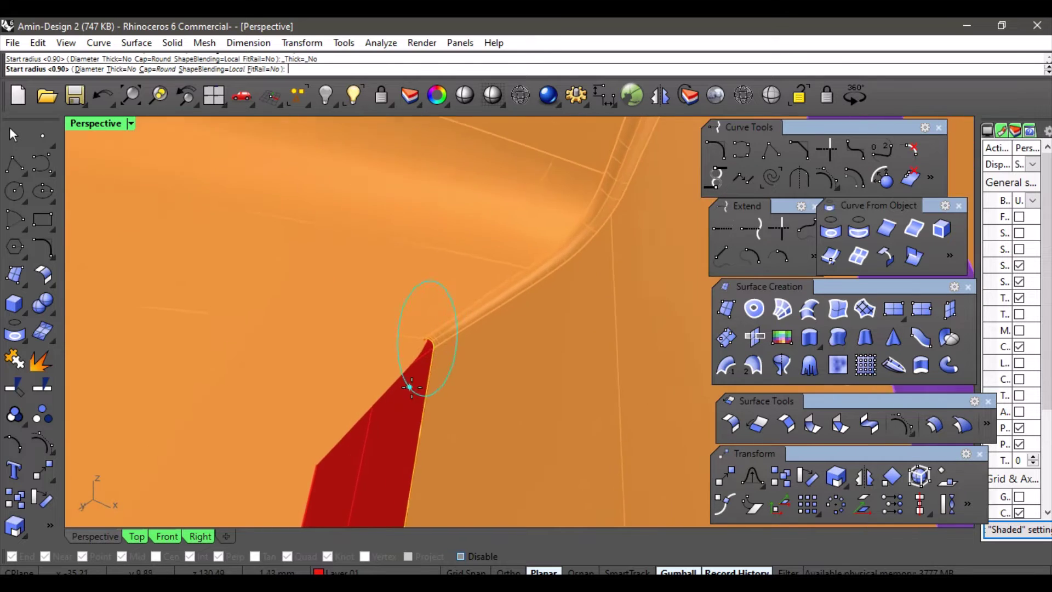
pyautogui.scroll(3, 473, 384)
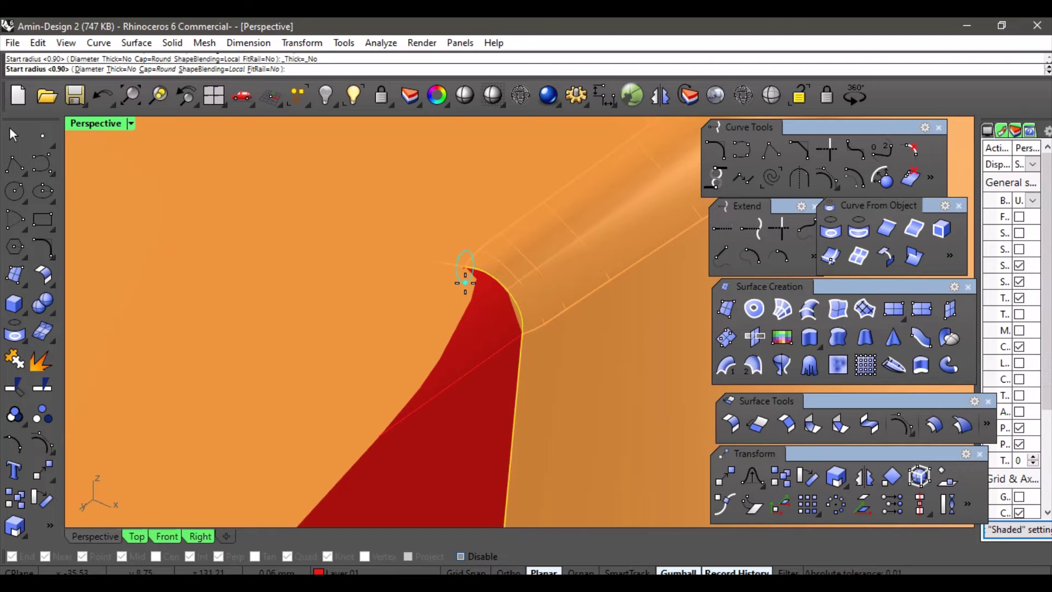
pyautogui.scroll(-6, 480, 304)
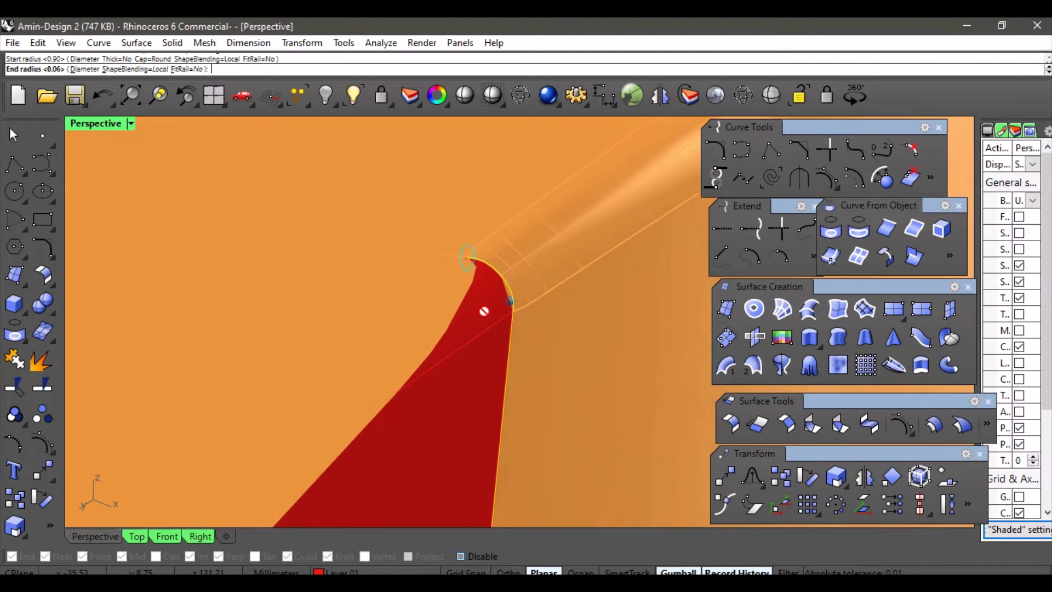
# - Give the pipe an end radius of 0.06 mm and an intermediate radius of about 0.62 mm at the window's lower corner
pyautogui.moveTo(519, 322); pyautogui.dragTo(513, 343, button='right')
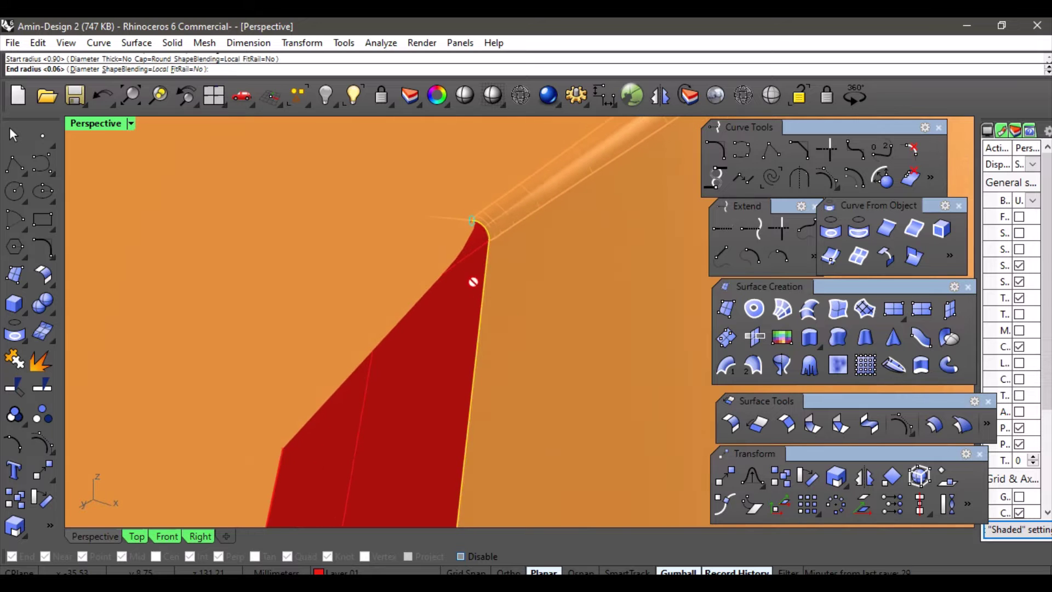
pyautogui.scroll(-5, 536, 288)
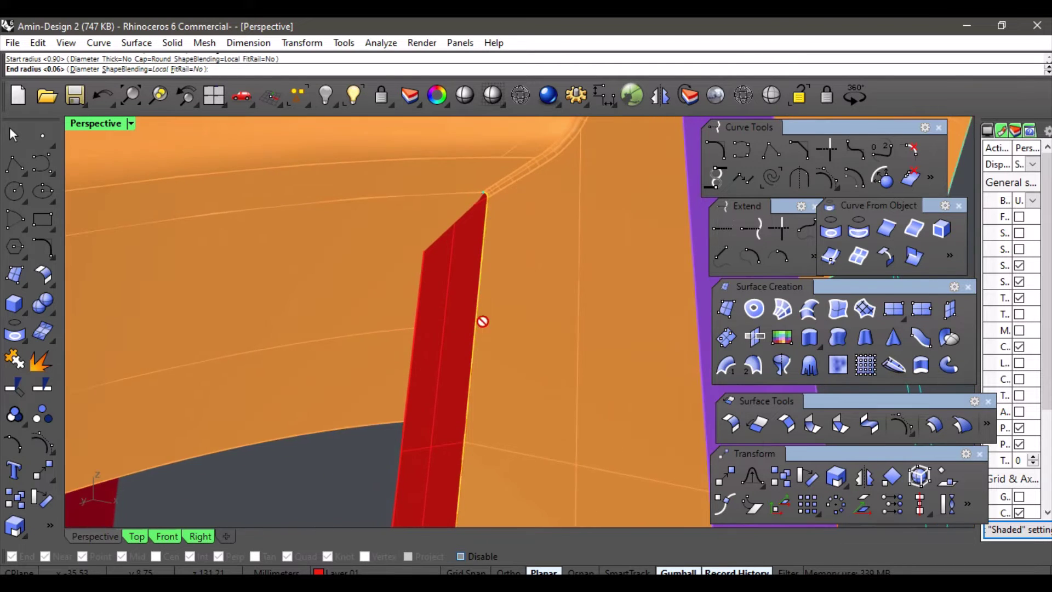
pyautogui.scroll(-2, 482, 312)
pyautogui.moveTo(485, 293); pyautogui.dragTo(463, 298, button='right')
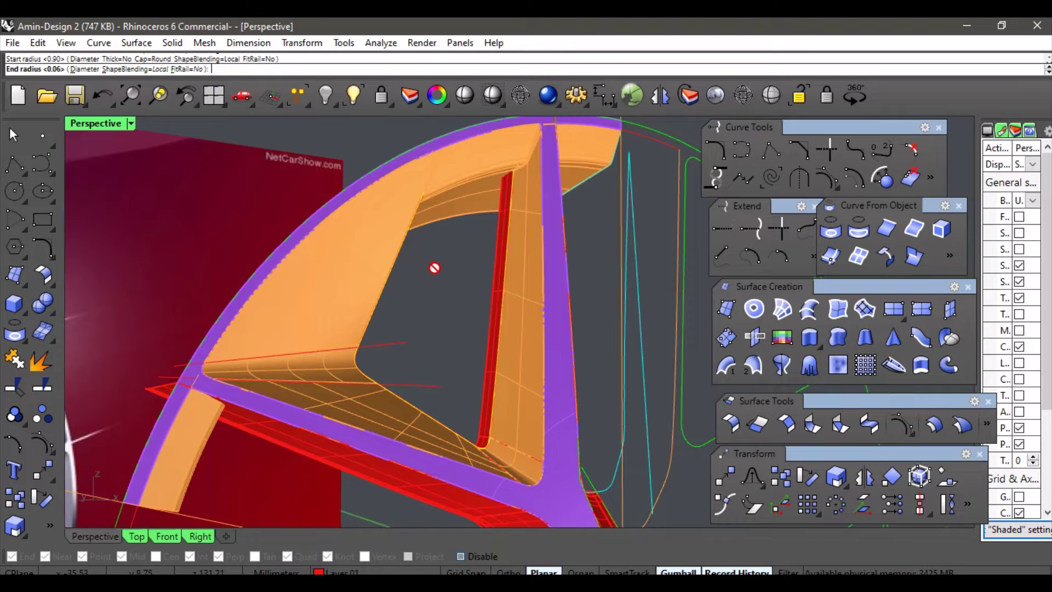
pyautogui.scroll(2, 510, 208)
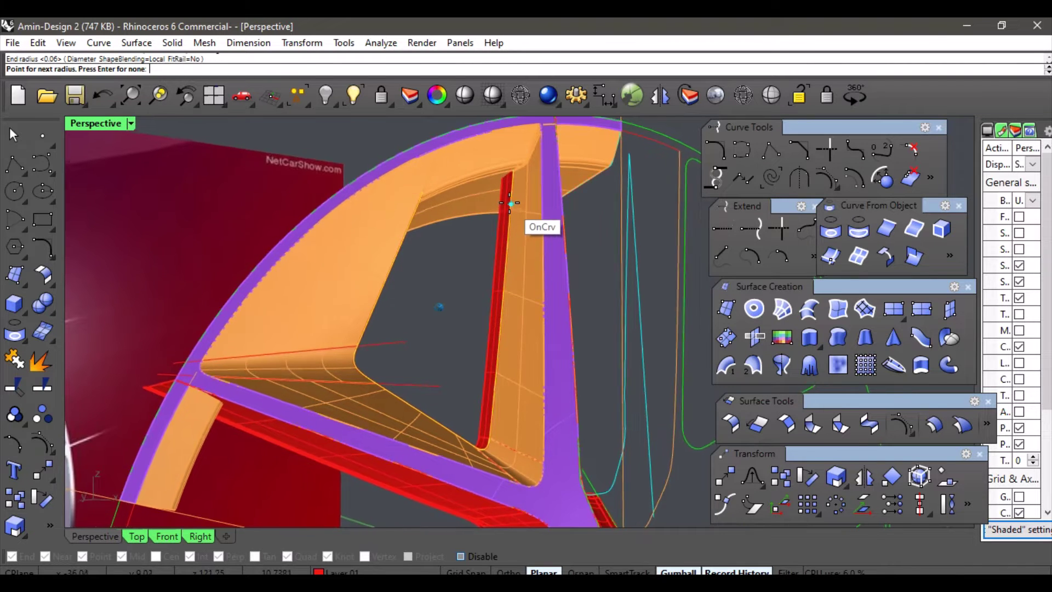
pyautogui.scroll(6, 515, 199)
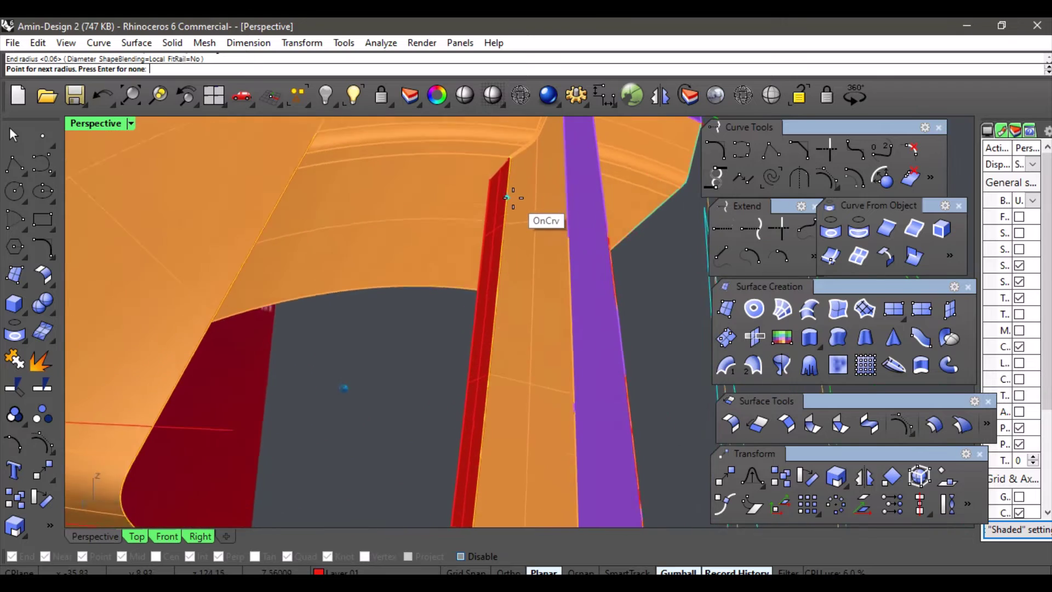
pyautogui.moveTo(504, 240); pyautogui.dragTo(442, 364, button='right')
pyautogui.scroll(8, 443, 364)
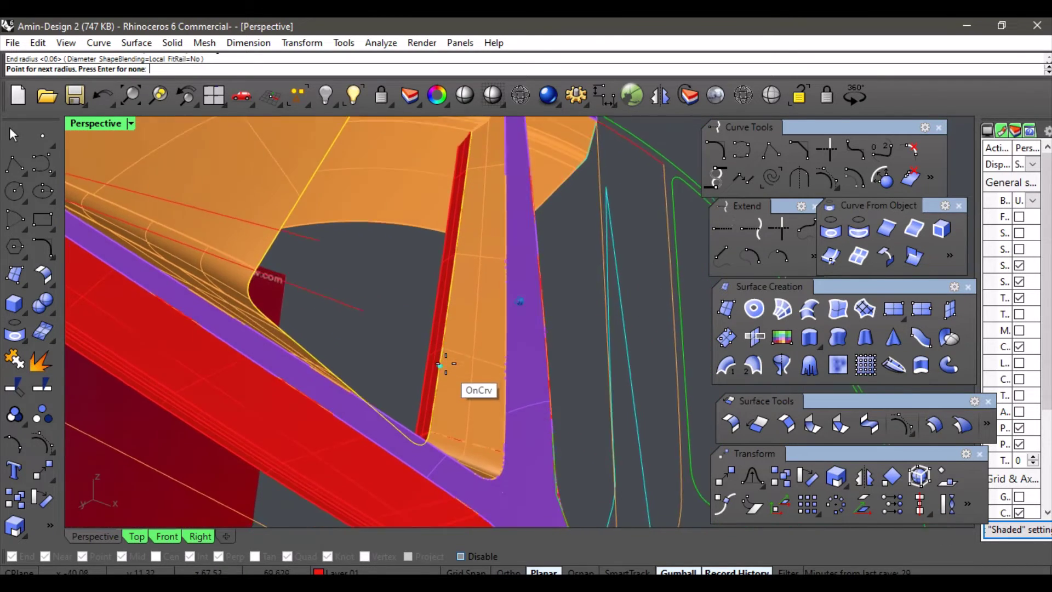
pyautogui.scroll(6, 499, 344)
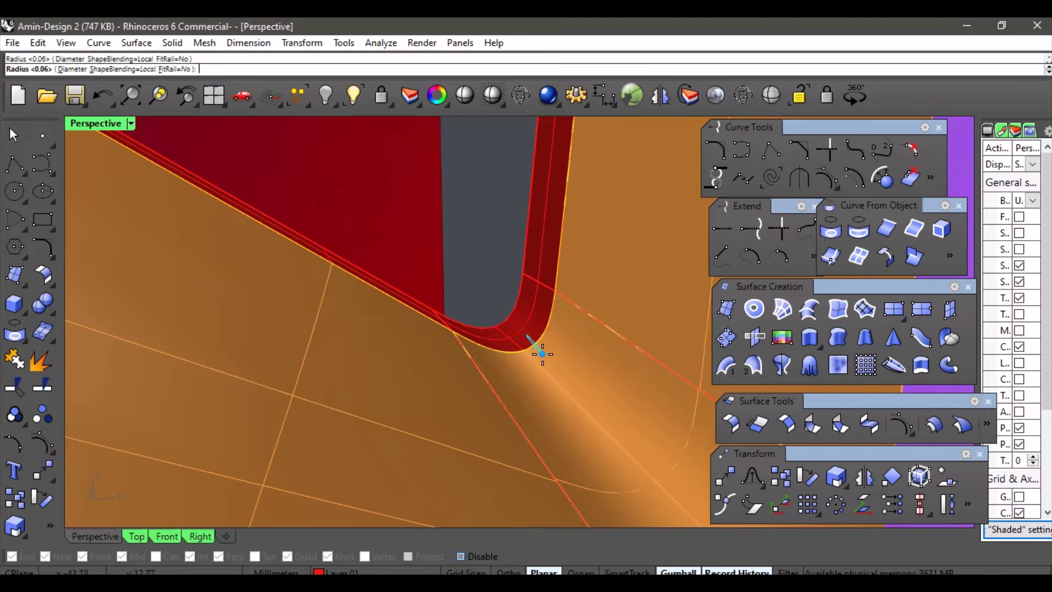
pyautogui.click(542, 354)
# - Try further pipe radii at the window's other corner and near the opposite rim end, complete the pipe, and undo it
pyautogui.moveTo(564, 314); pyautogui.dragTo(401, 377, button='right')
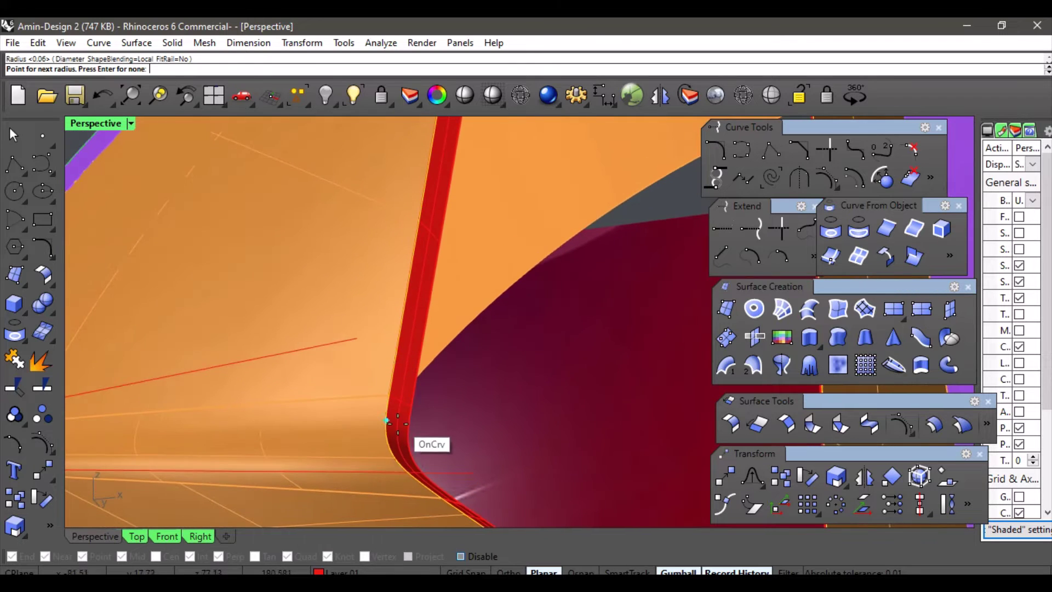
pyautogui.moveTo(446, 406); pyautogui.dragTo(409, 239, button='right')
pyautogui.scroll(8, 409, 239)
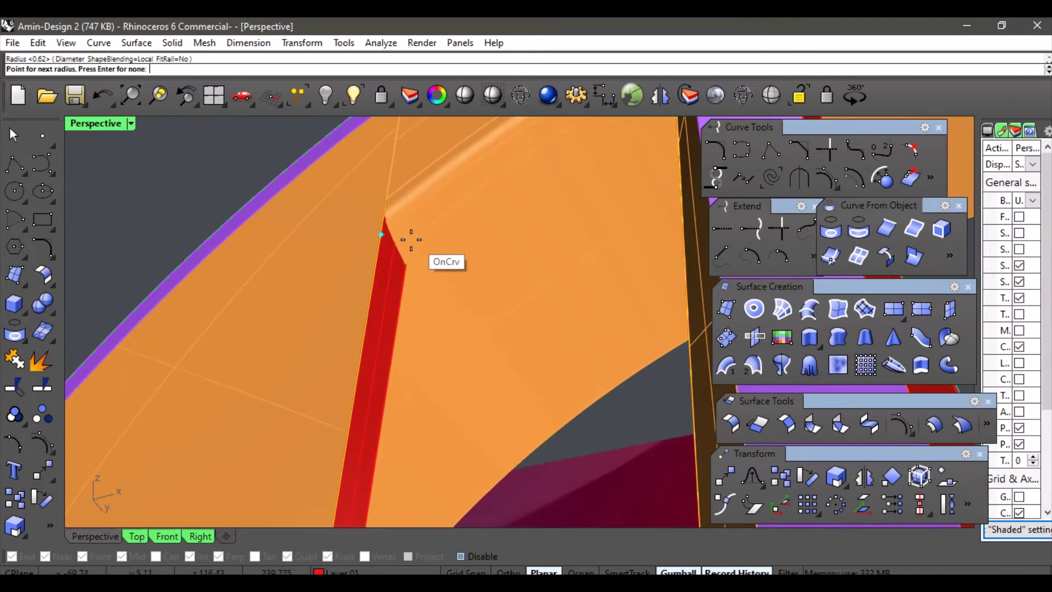
pyautogui.scroll(2, 411, 211)
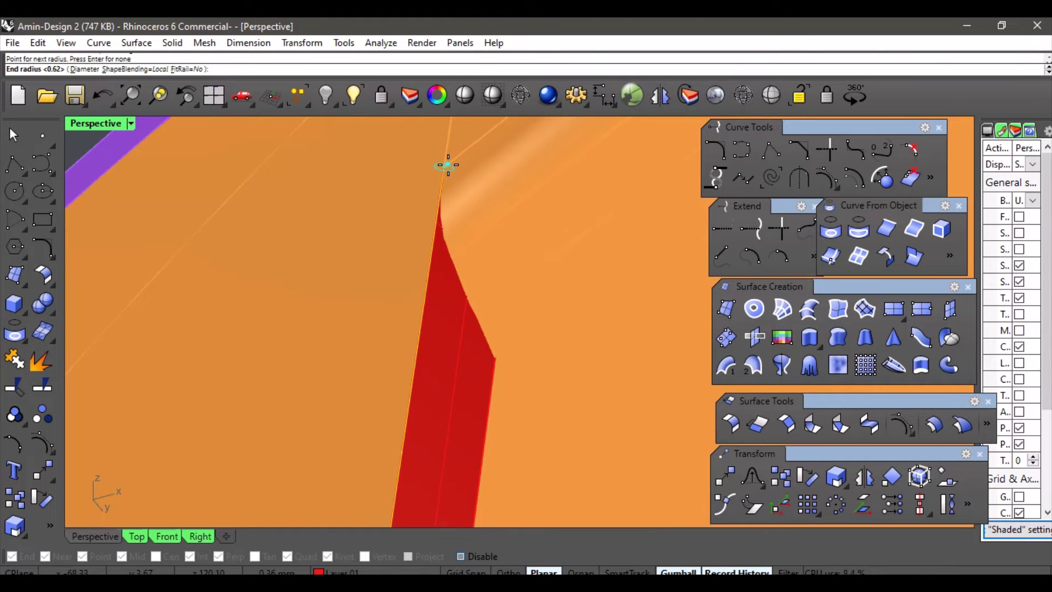
pyautogui.moveTo(462, 185); pyautogui.dragTo(492, 201, button='right')
pyautogui.moveTo(583, 264); pyautogui.dragTo(522, 341, button='right')
pyautogui.scroll(5, 530, 328)
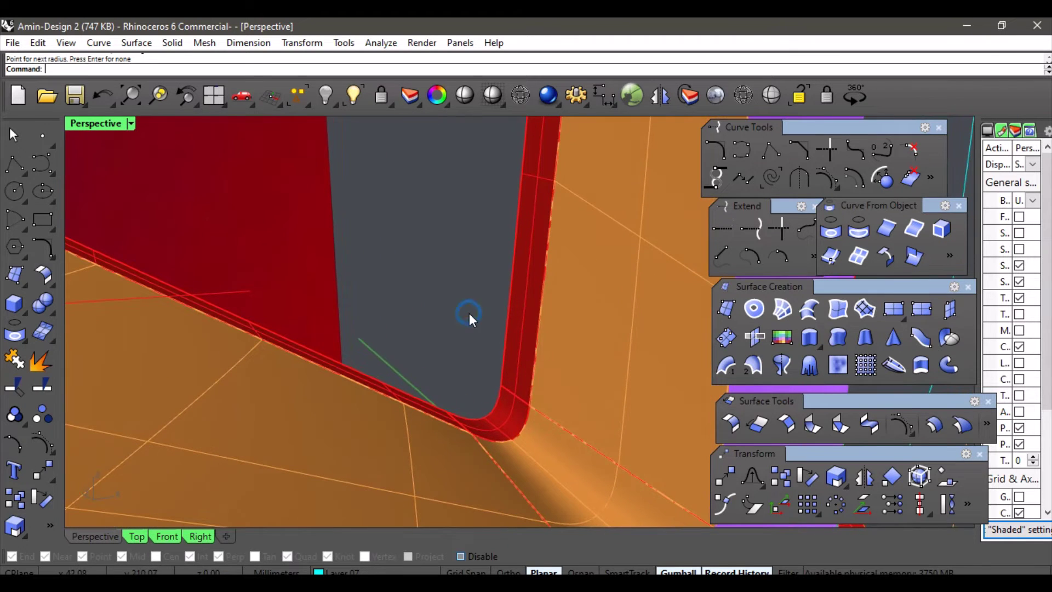
pyautogui.hotkey('ctrl', 'z')
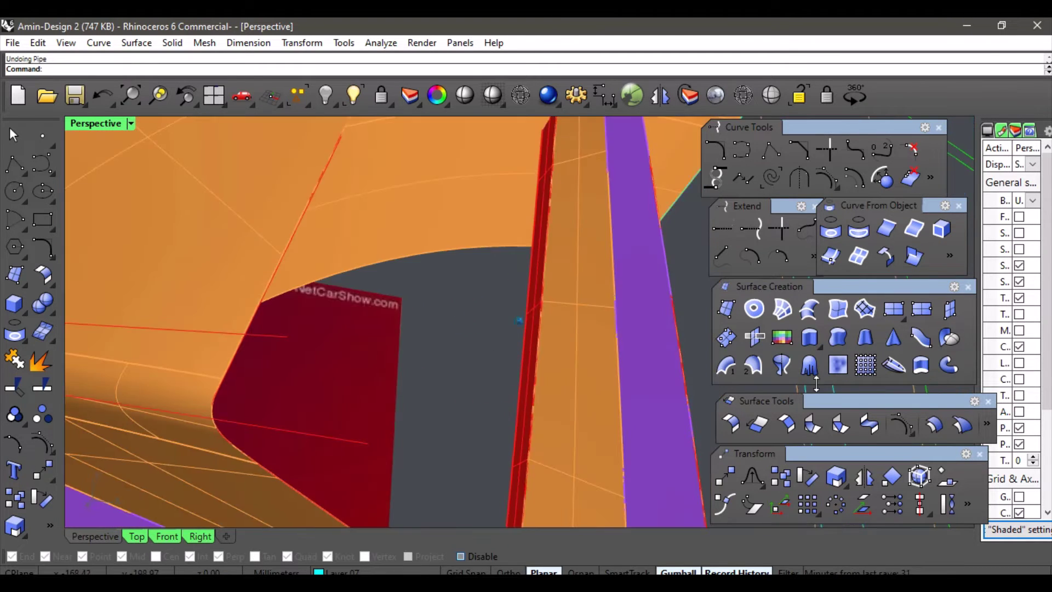
# - Try piping the red window-edge curve again, with a start radius of about 0.06 mm at its end by the rim fillet
pyautogui.moveTo(578, 290); pyautogui.dragTo(628, 243, button='right')
pyautogui.click(635, 239)
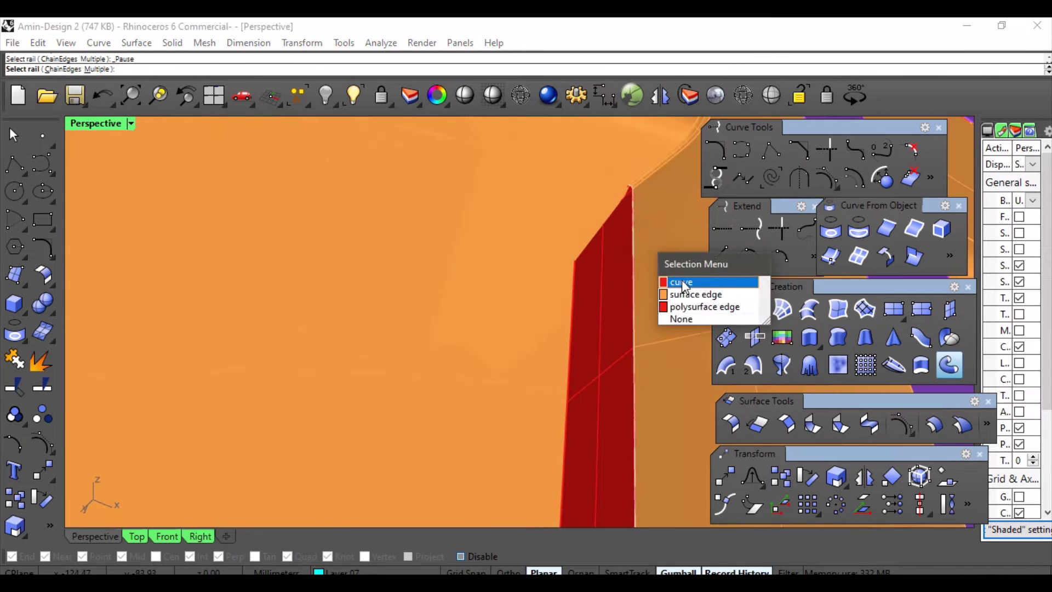
pyautogui.click(681, 279)
pyautogui.press('Return')
pyautogui.scroll(-3, 656, 226)
pyautogui.scroll(-6, 501, 252)
pyautogui.moveTo(488, 277)
pyautogui.mouseDown(button='right')
pyautogui.moveTo(520, 275)
pyautogui.moveTo(507, 287)
pyautogui.mouseUp(button='right')
pyautogui.scroll(8, 515, 263)
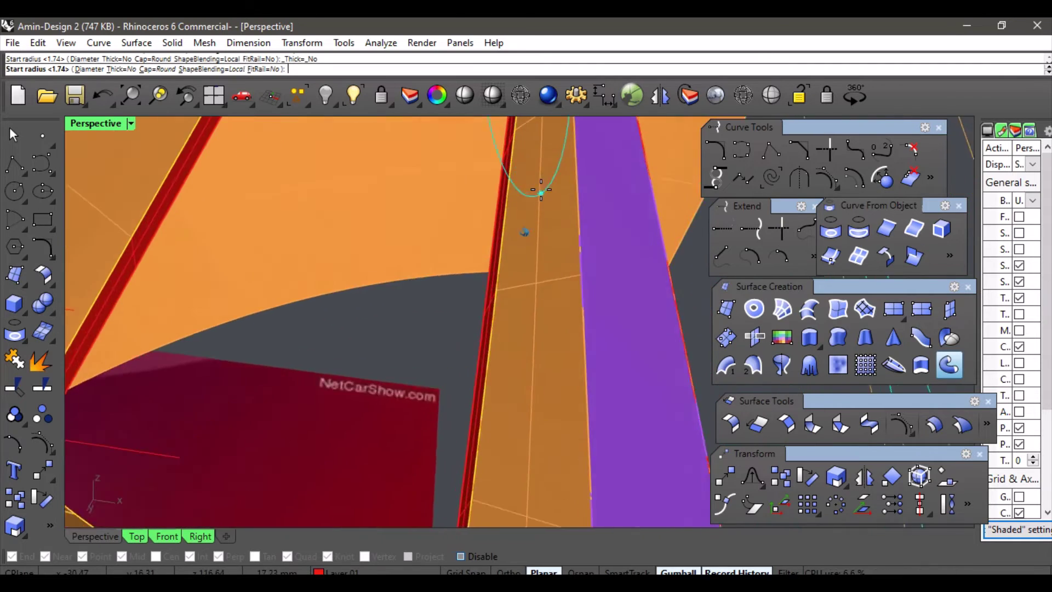
pyautogui.moveTo(540, 195); pyautogui.dragTo(543, 254, button='right')
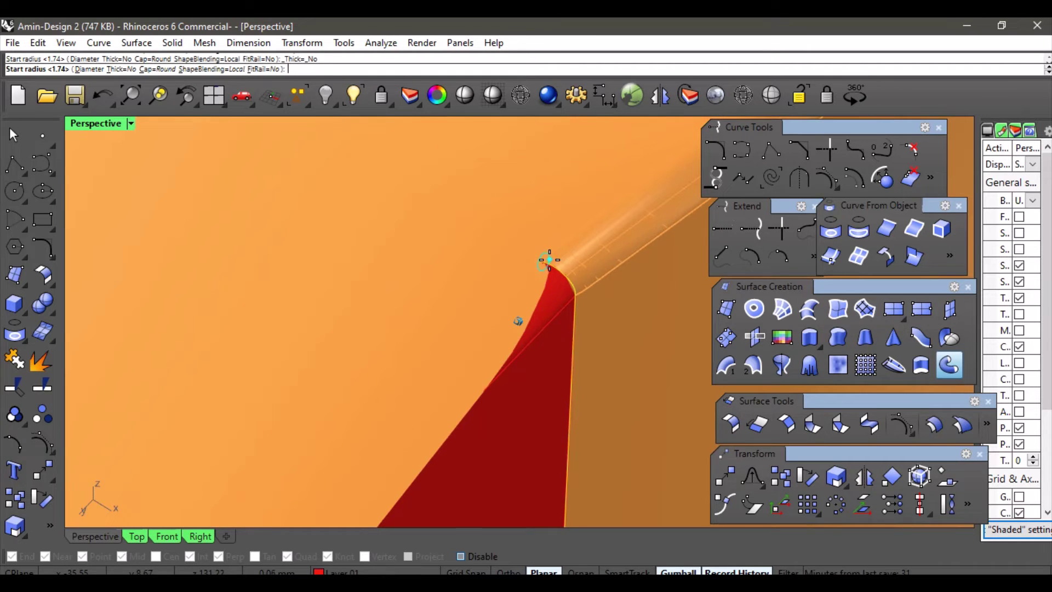
pyautogui.scroll(-10, 570, 268)
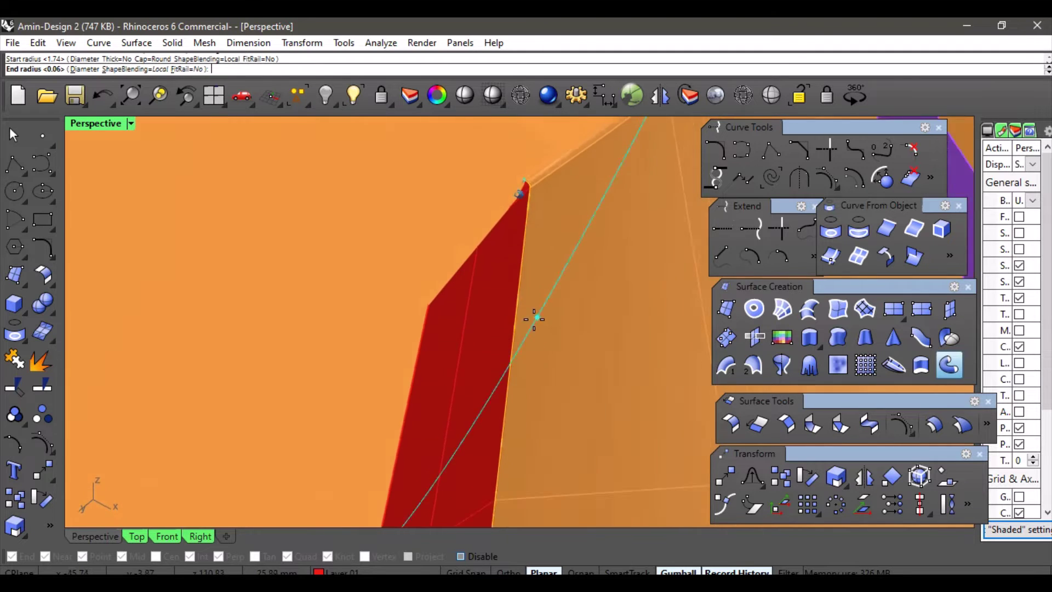
# - Give the pipe an end radius of about 0.30 mm at the curve's opposite end by the rim fillet
pyautogui.moveTo(395, 274); pyautogui.dragTo(373, 234, button='right')
pyautogui.scroll(8, 350, 237)
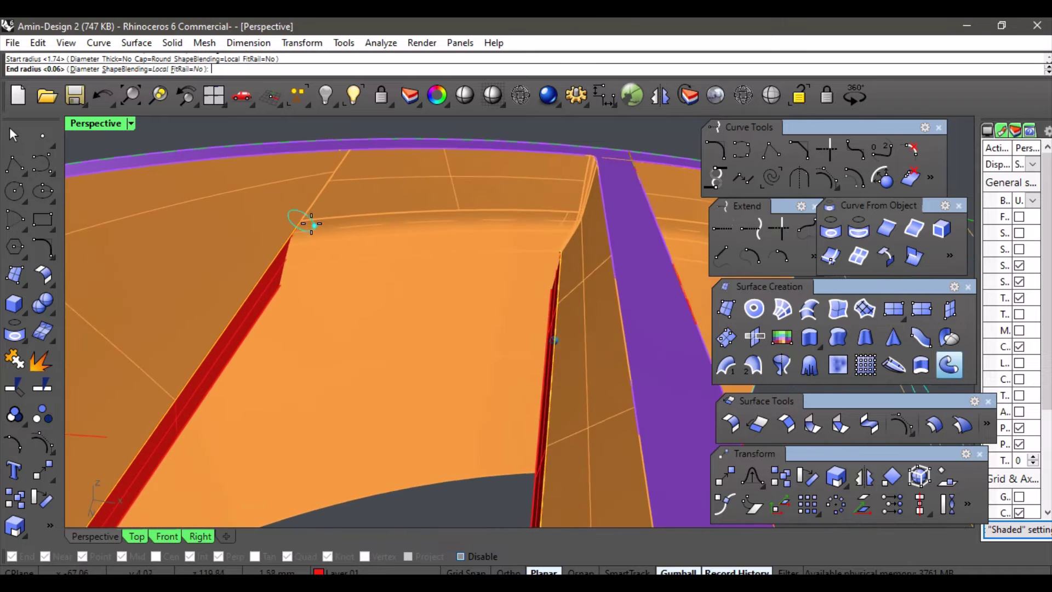
pyautogui.scroll(6, 283, 221)
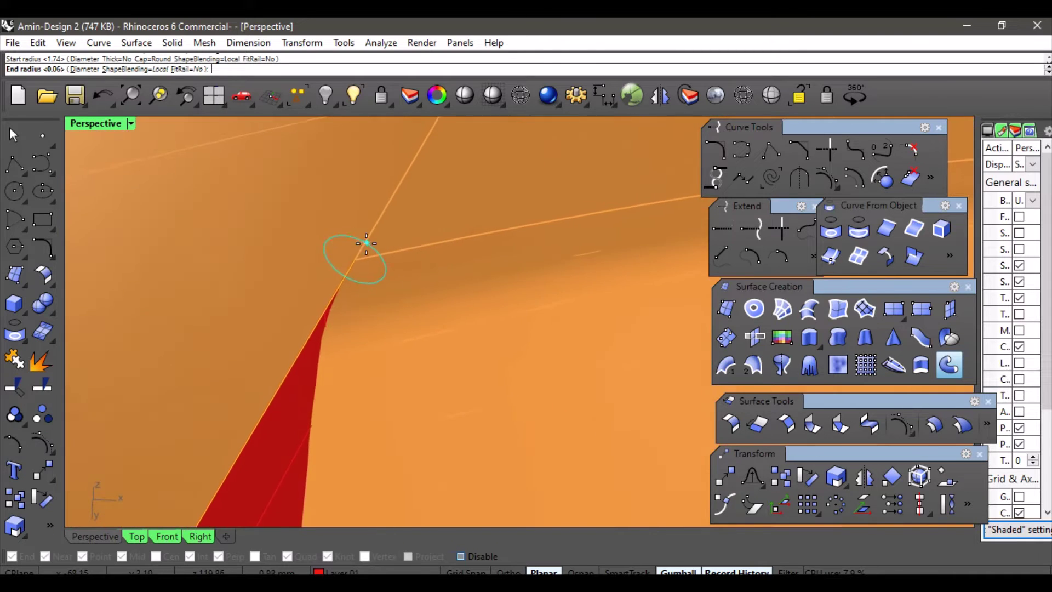
pyautogui.moveTo(381, 251); pyautogui.dragTo(346, 267, button='right')
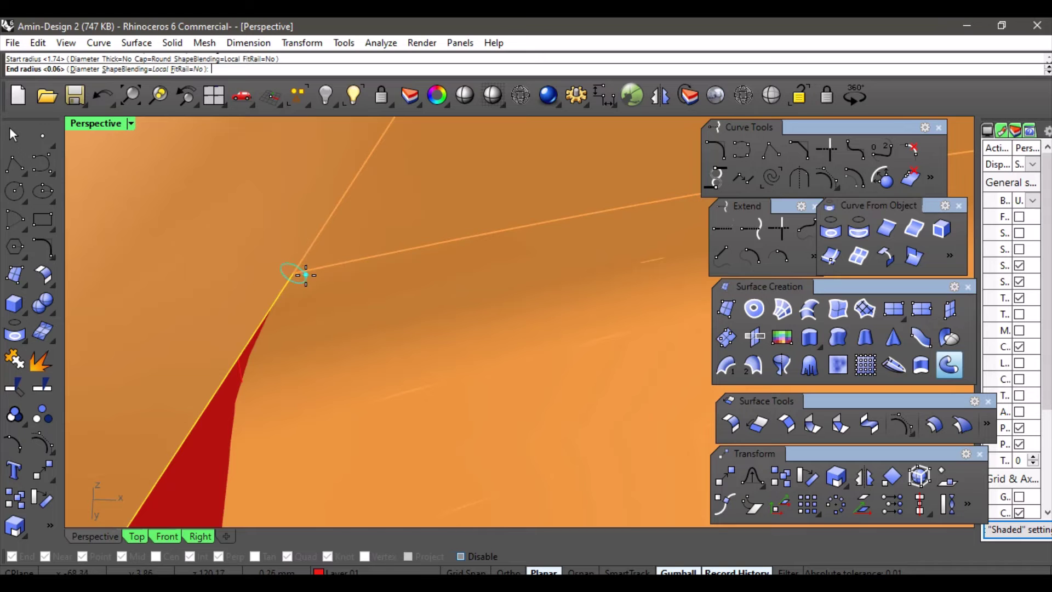
pyautogui.scroll(-12, 355, 252)
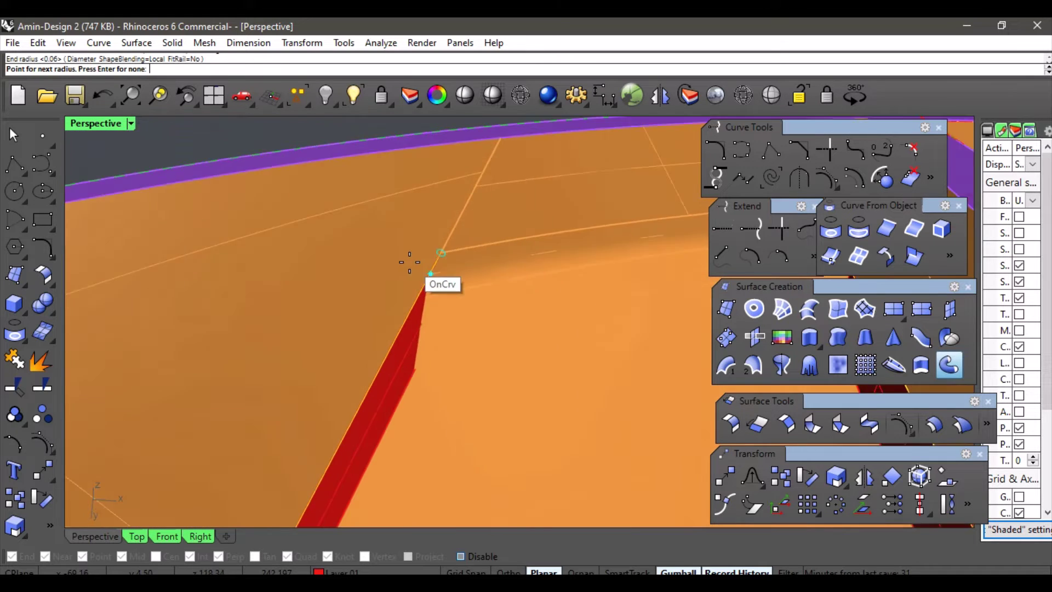
# - Add an intermediate pipe radius of about 1.67 mm at the window's lower corner nearest the curve's far end
pyautogui.scroll(-8, 432, 268)
pyautogui.scroll(6, 441, 307)
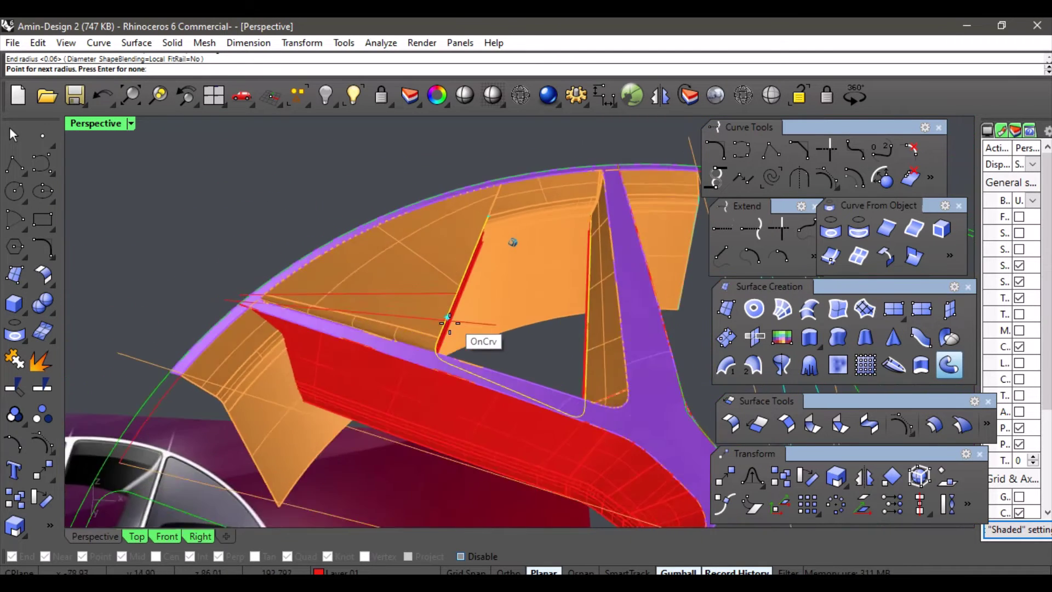
pyautogui.scroll(4, 437, 344)
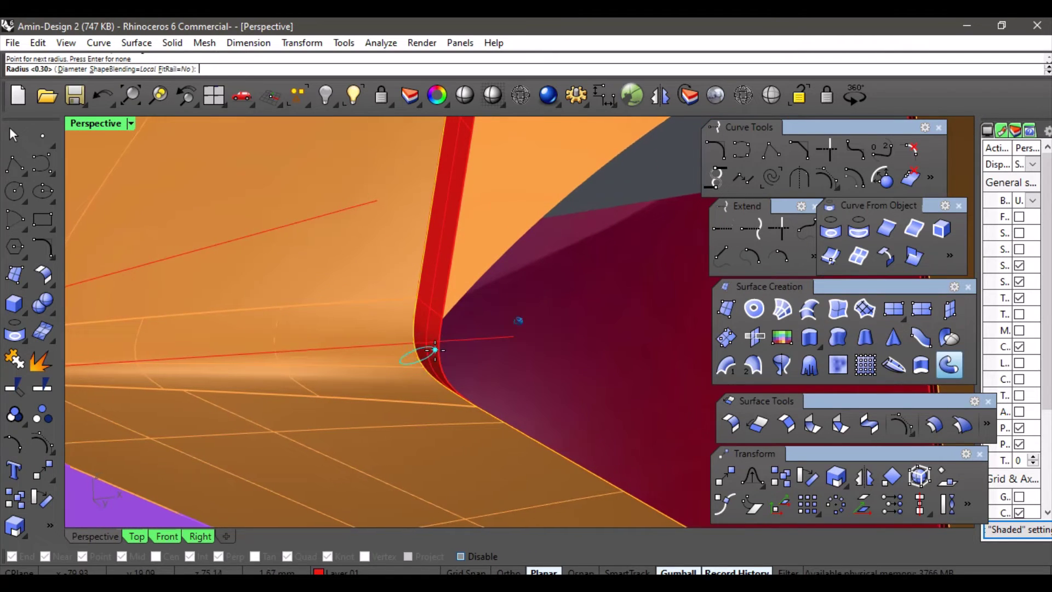
pyautogui.click(435, 350)
# - Add another intermediate radius at the window's other lower corner and complete the pipe
pyautogui.scroll(-6, 467, 323)
pyautogui.moveTo(462, 329); pyautogui.dragTo(472, 366, button='right')
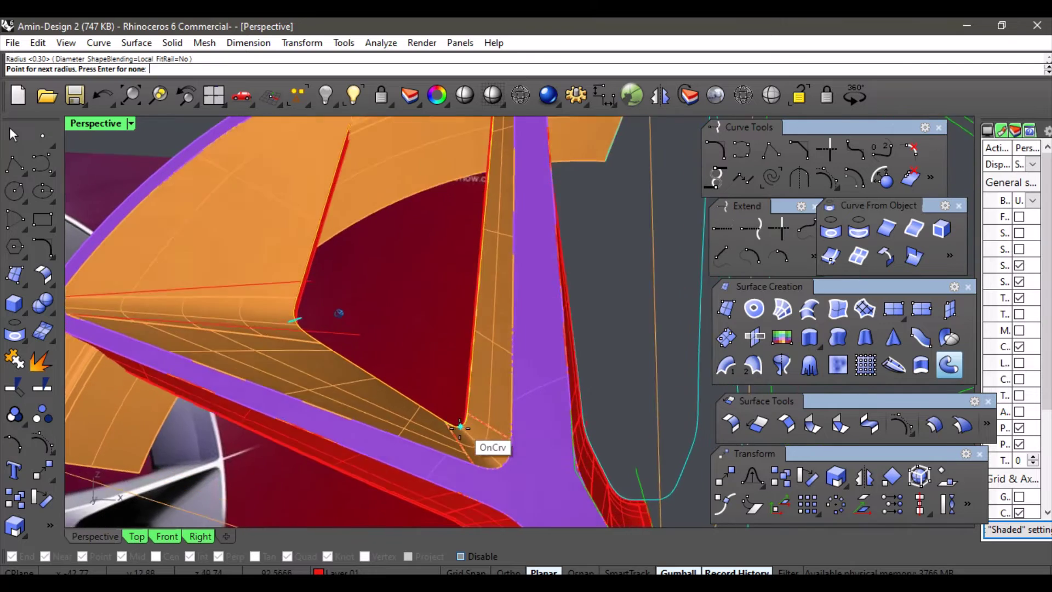
pyautogui.scroll(5, 460, 427)
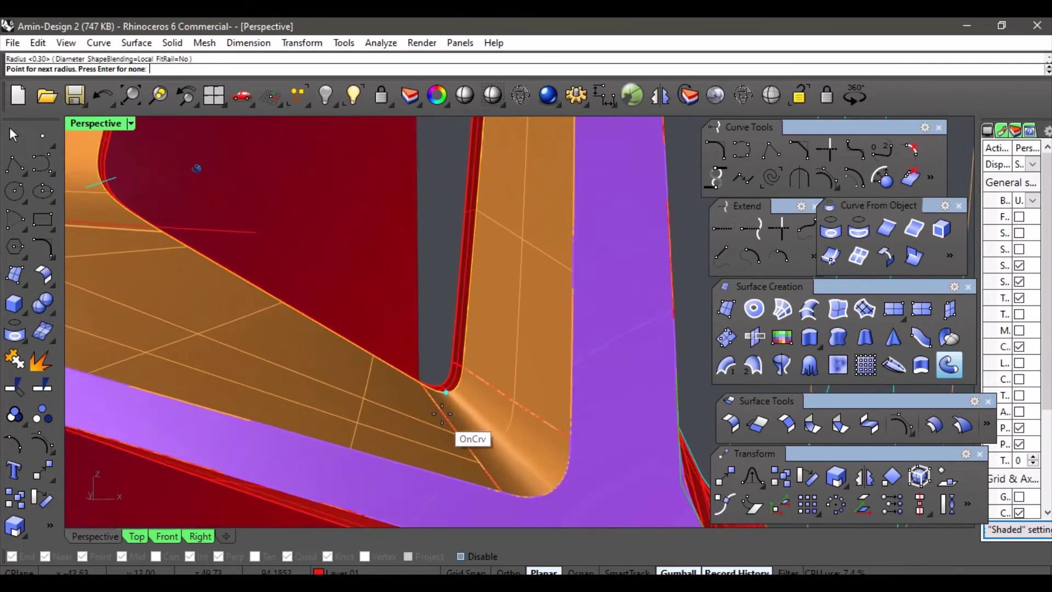
pyautogui.scroll(2, 442, 413)
pyautogui.scroll(2, 435, 418)
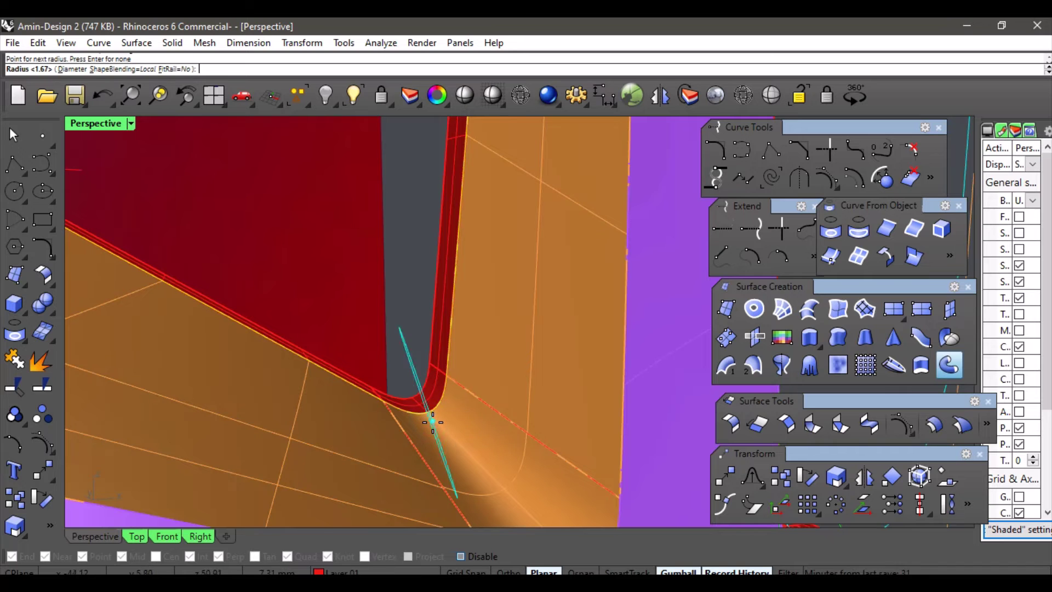
pyautogui.scroll(3, 441, 419)
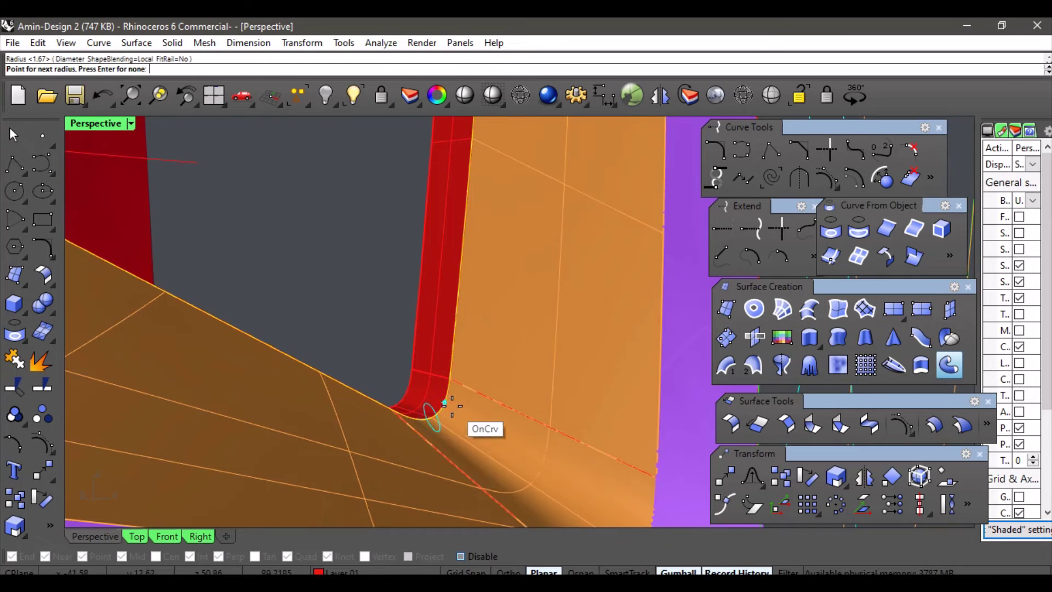
pyautogui.press('Return')
pyautogui.scroll(-6, 552, 325)
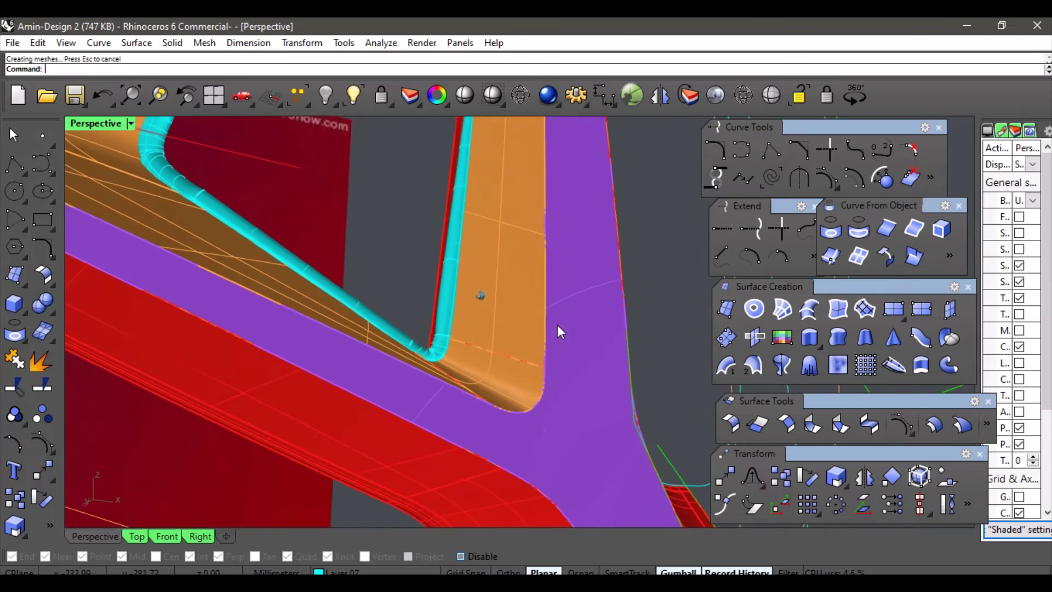
pyautogui.moveTo(557, 324); pyautogui.dragTo(561, 299, button='right')
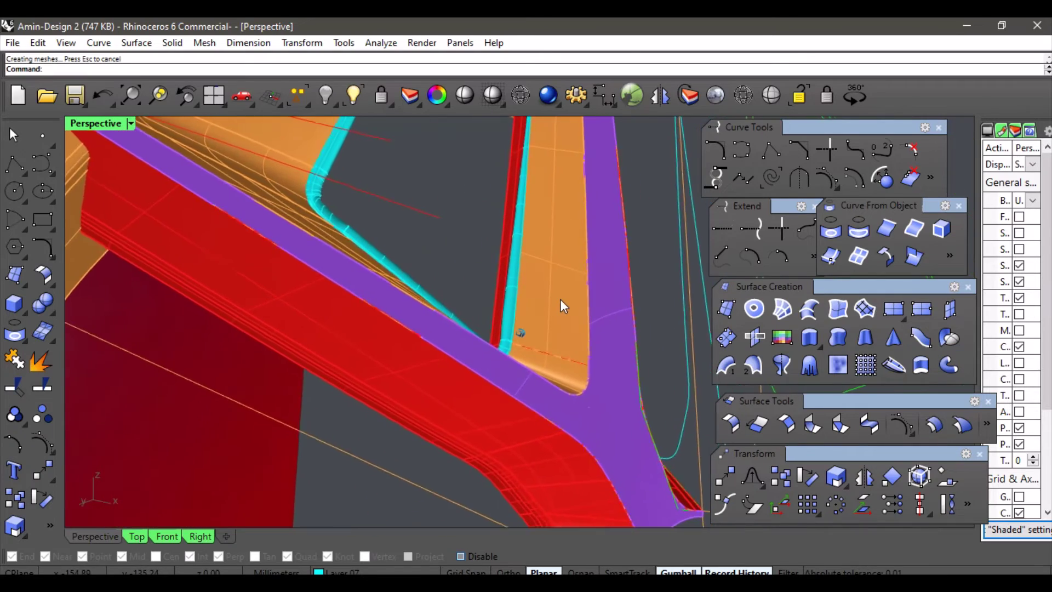
# - Inspect the pipe's surface around the window's corners, select it and undo the pipe
pyautogui.scroll(5, 561, 299)
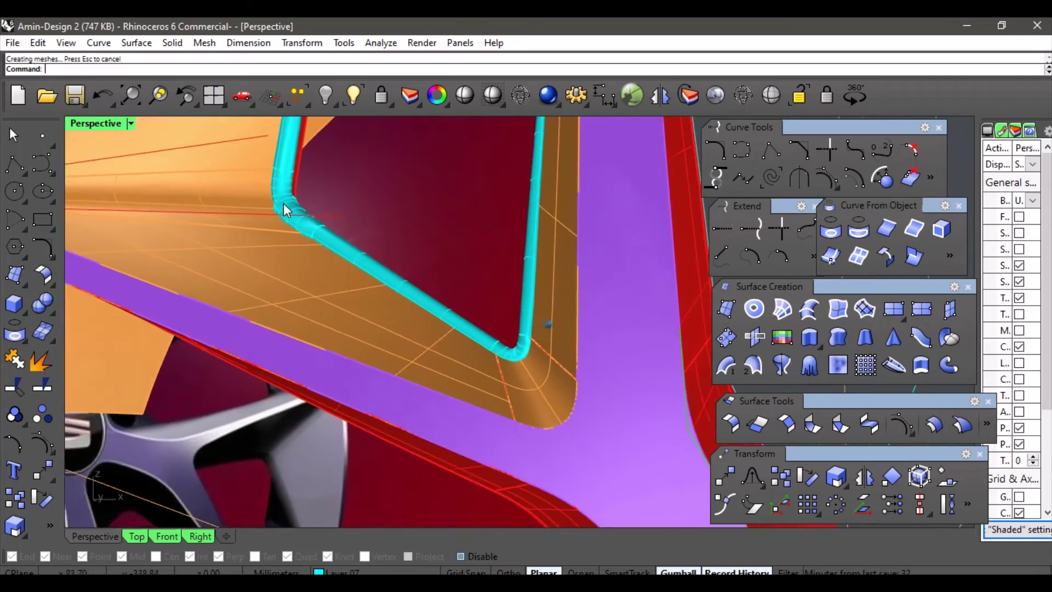
pyautogui.scroll(6, 284, 202)
pyautogui.click(260, 217)
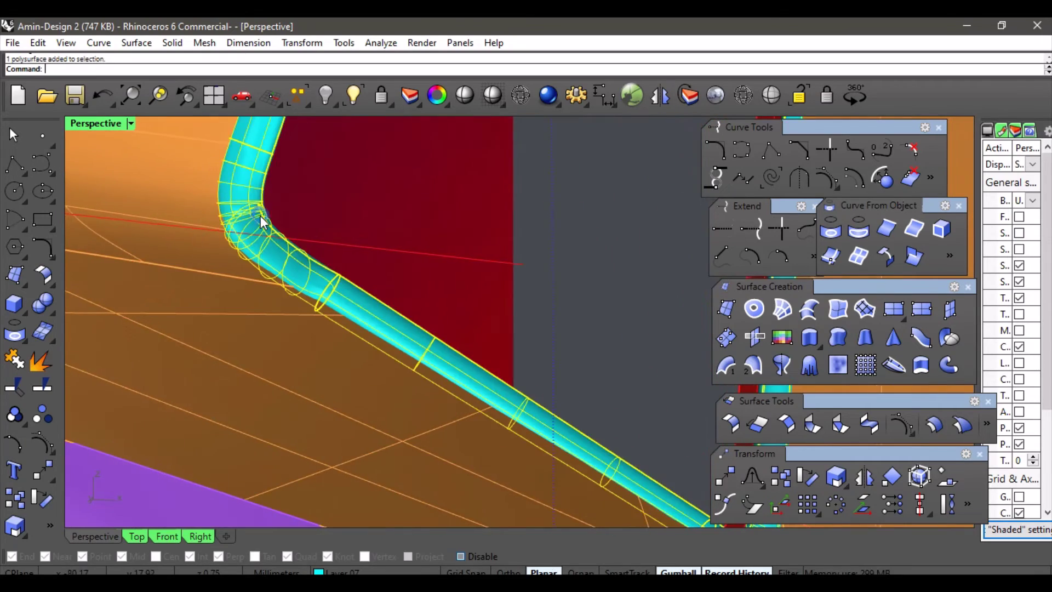
pyautogui.click(555, 317)
pyautogui.scroll(-8, 559, 318)
pyautogui.scroll(3, 565, 308)
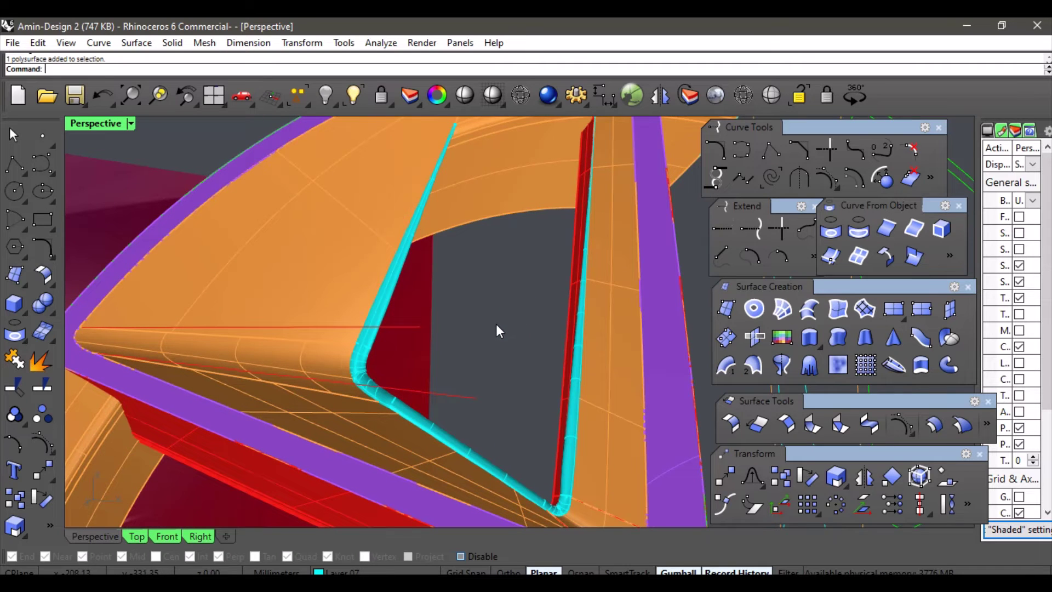
pyautogui.click(488, 466)
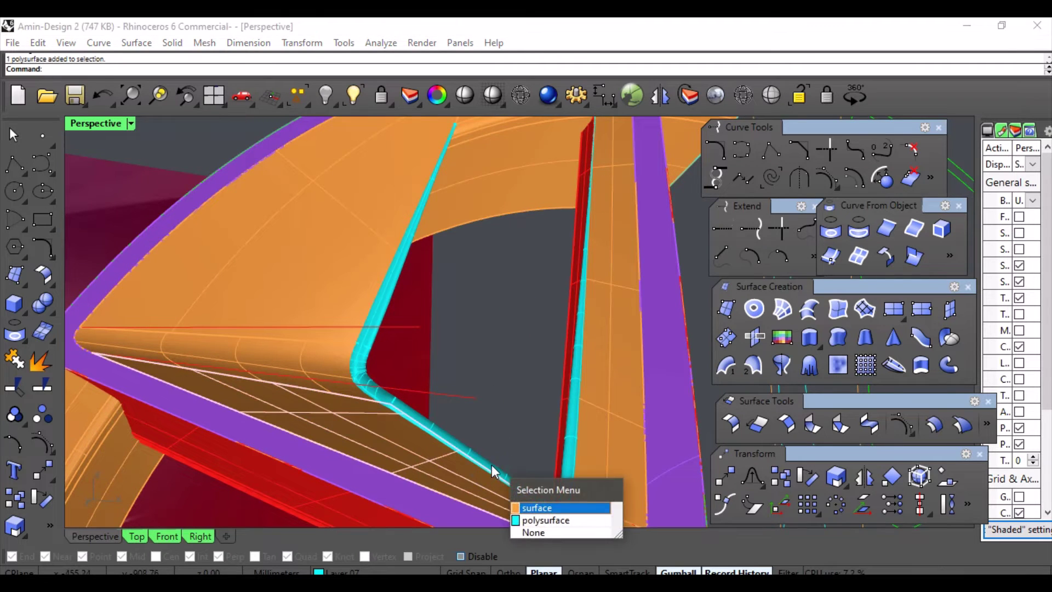
pyautogui.click(543, 516)
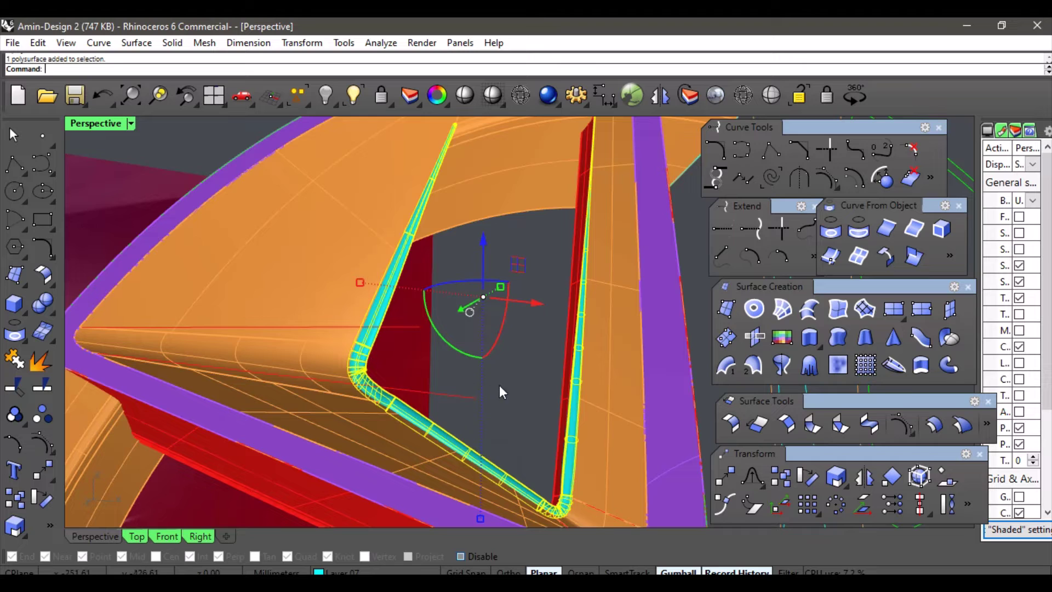
pyautogui.click(104, 96)
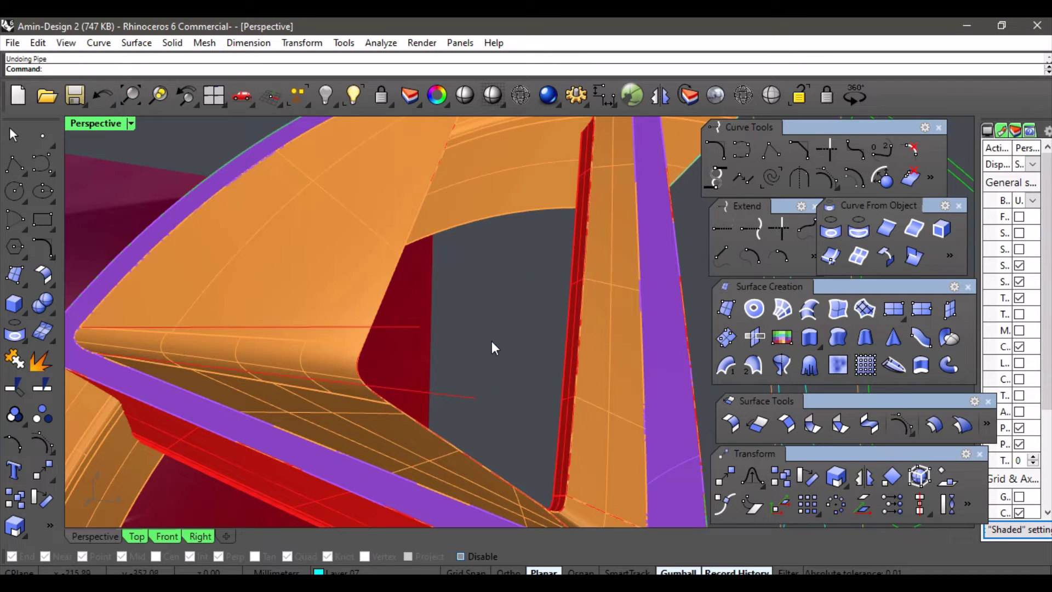
# - Extract a lengthwise U isocurve from the red strip's first side, close to its edge with the orange wall
pyautogui.moveTo(492, 342); pyautogui.dragTo(429, 237, button='right')
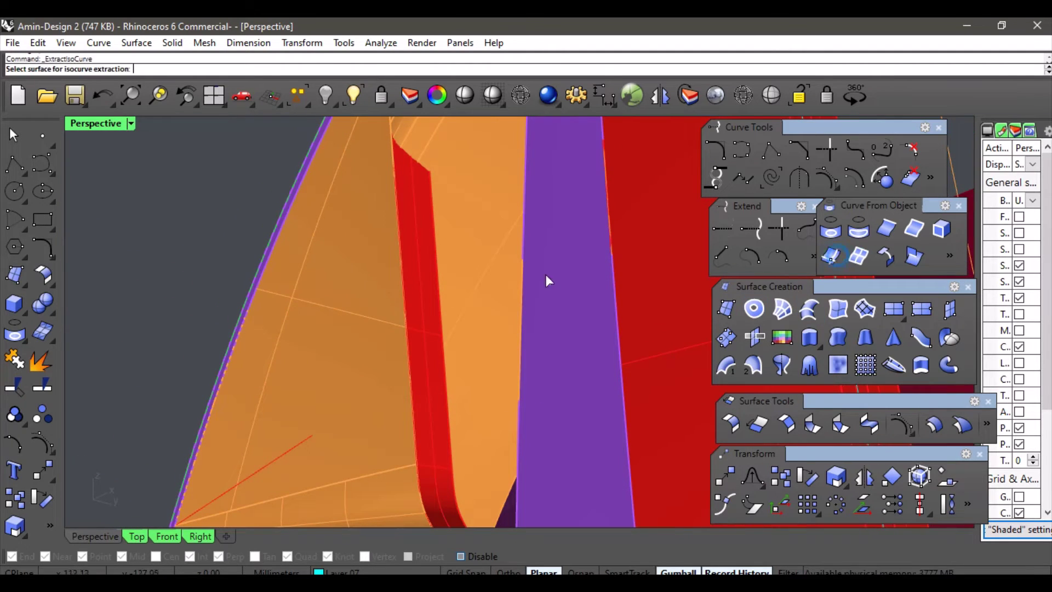
pyautogui.click(402, 217)
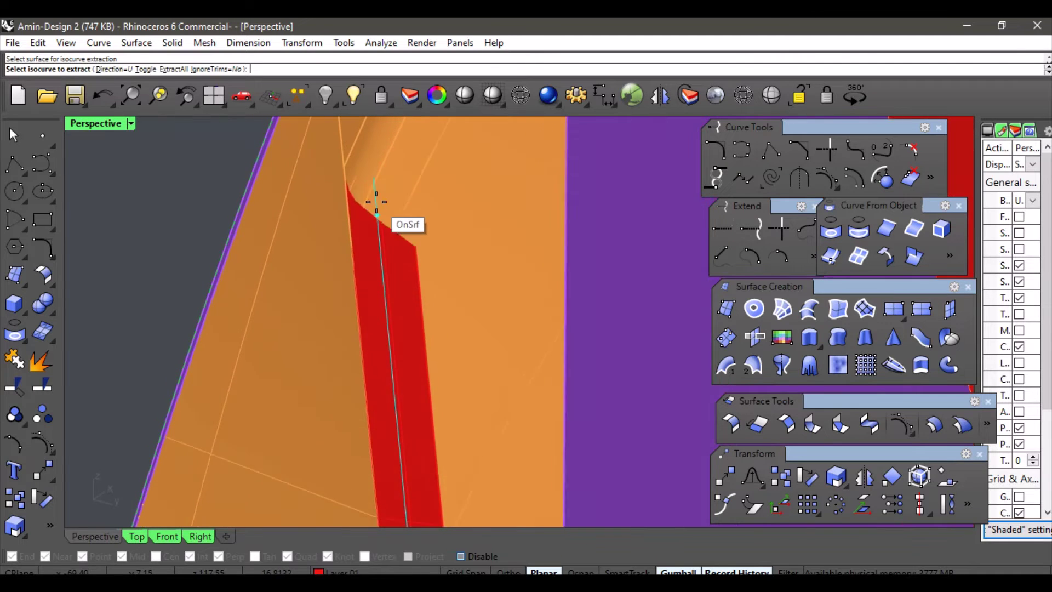
pyautogui.moveTo(376, 202); pyautogui.dragTo(367, 239, button='right')
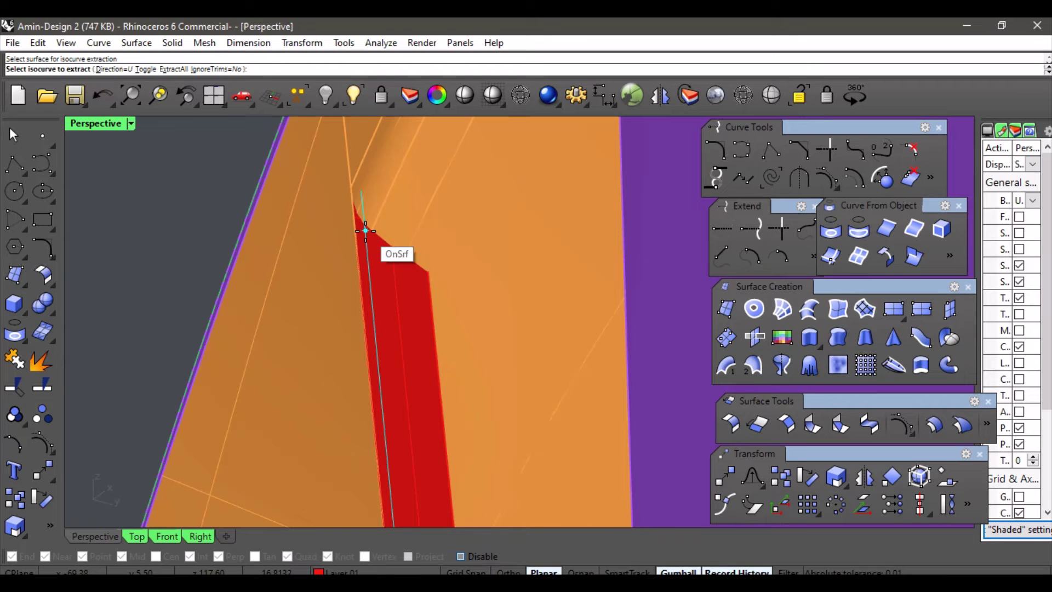
pyautogui.moveTo(365, 230); pyautogui.dragTo(391, 217, button='right')
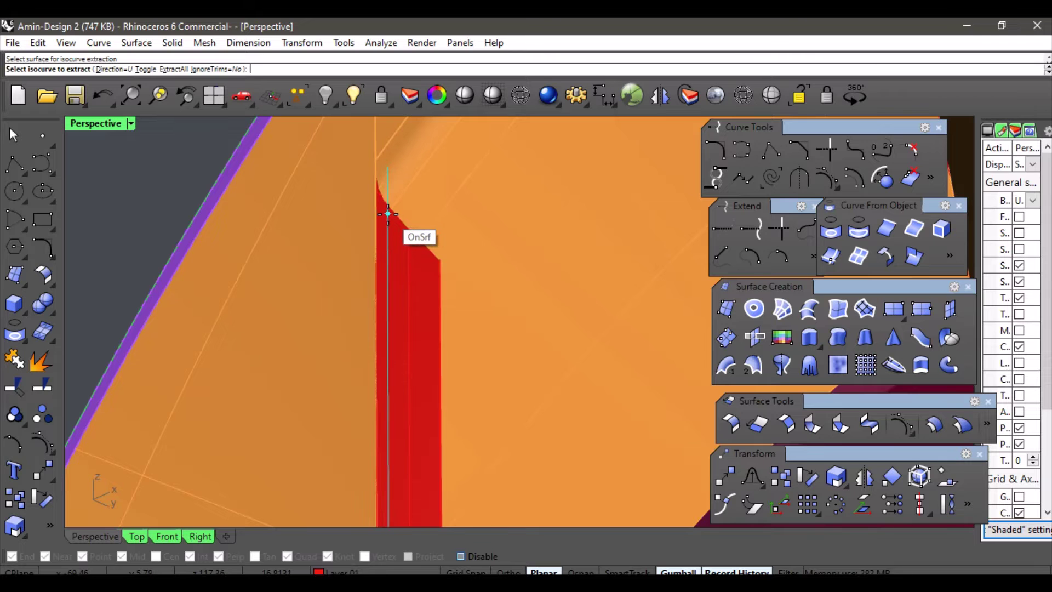
pyautogui.click(388, 214)
pyautogui.scroll(-5, 397, 213)
pyautogui.moveTo(397, 213); pyautogui.dragTo(396, 329, button='right')
pyautogui.rightClick(395, 329)
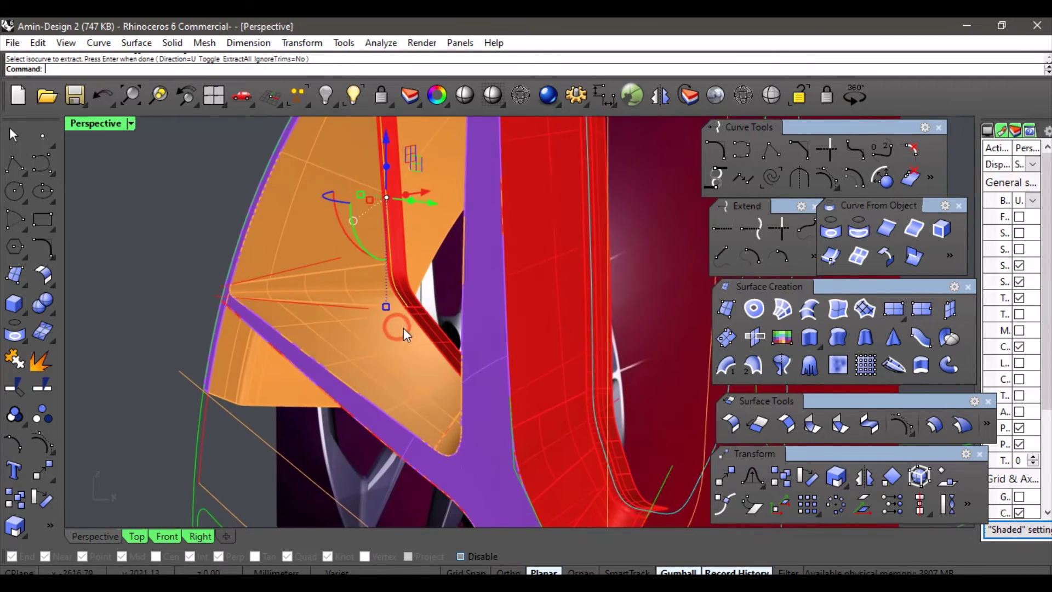
# - Extract the matching isocurve from the strip's lower straight section, starting at the end of the first extracted curve
pyautogui.scroll(6, 416, 319)
pyautogui.scroll(2, 384, 252)
pyautogui.press('Return')
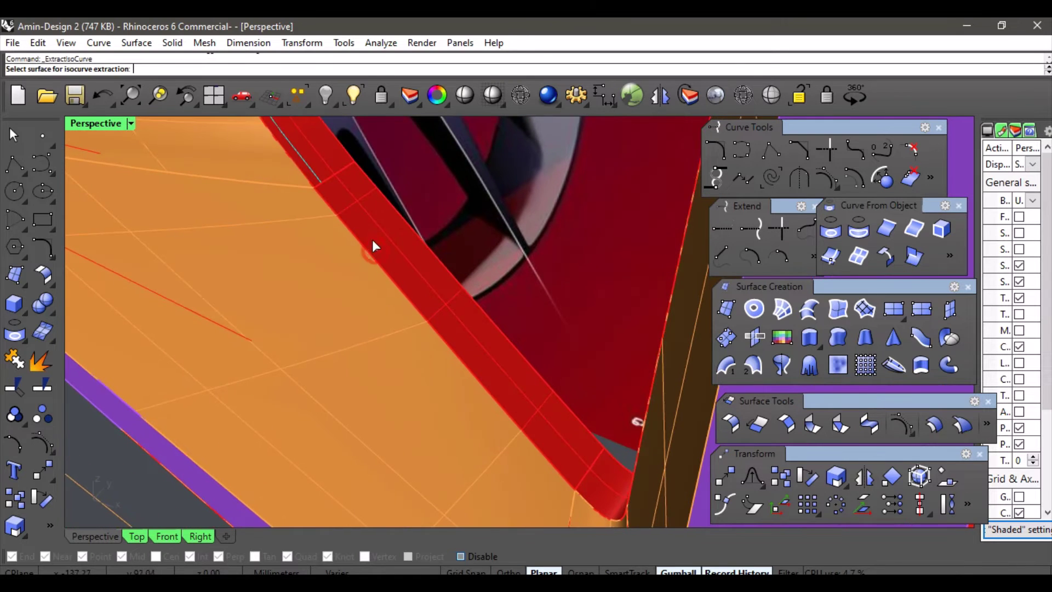
pyautogui.click(334, 194)
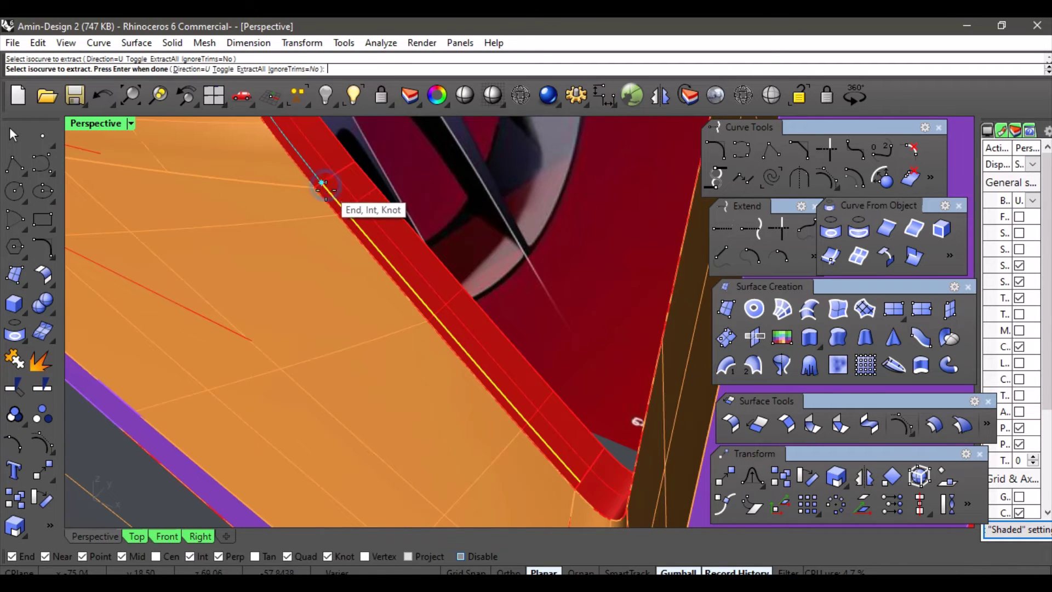
pyautogui.press('Return')
pyautogui.moveTo(392, 254); pyautogui.dragTo(429, 335, button='right')
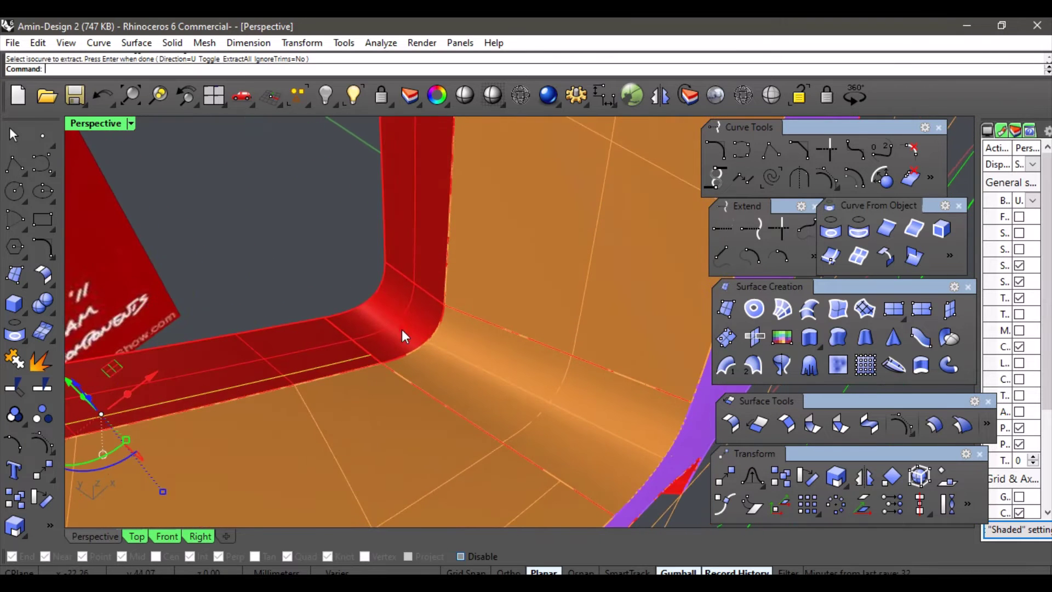
# - Extract the continuing isocurves from the strip's rounded corner and its opposite straight side, each meeting the previous curve's end
pyautogui.press('Return')
pyautogui.click(398, 338)
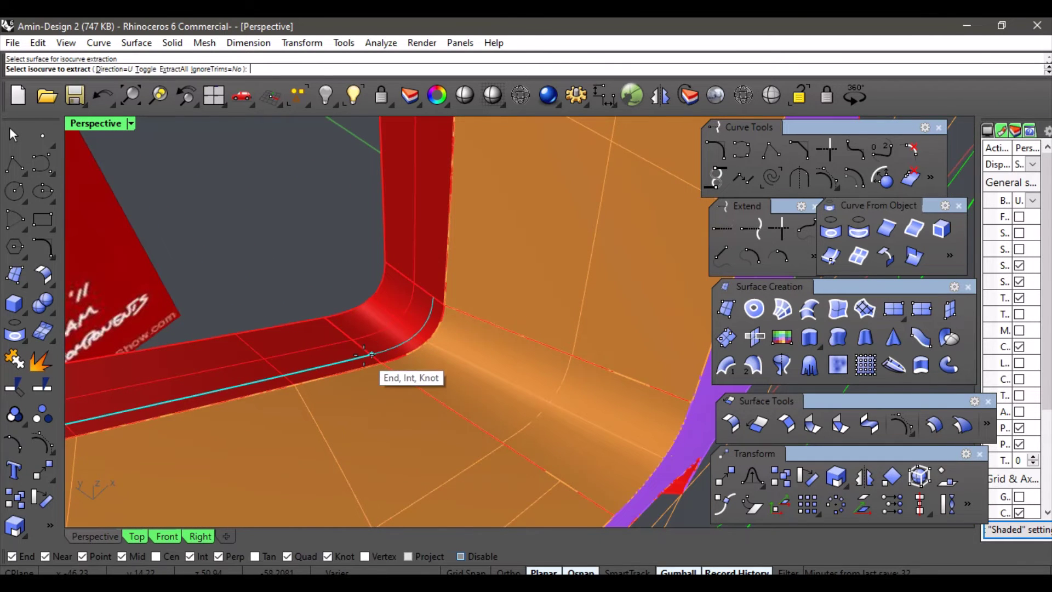
pyautogui.click(390, 342)
pyautogui.press('Return')
pyautogui.press('Return')
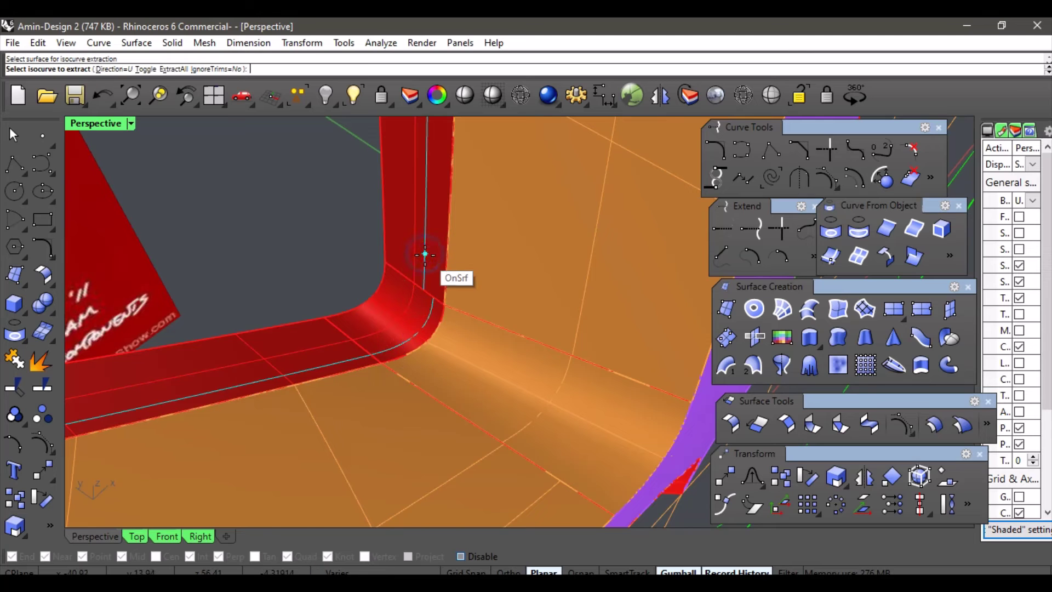
pyautogui.click(432, 281)
pyautogui.press('Return')
# - Extract a lengthwise U isocurve from the first orange side wall, close to its edge with the red strip
pyautogui.moveTo(433, 281); pyautogui.dragTo(483, 210, button='right')
pyautogui.scroll(-3, 482, 207)
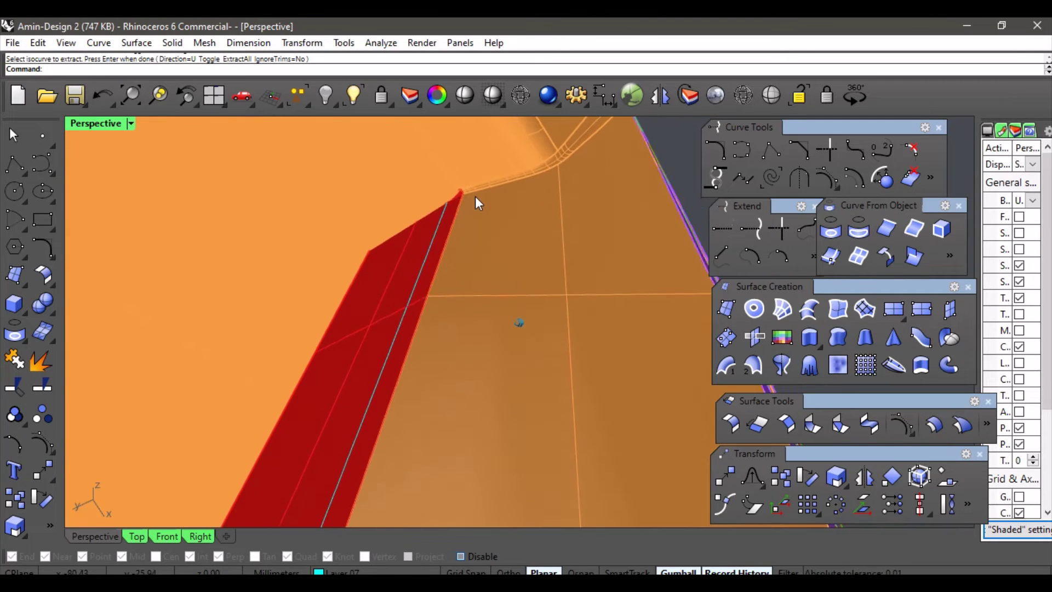
pyautogui.moveTo(481, 165); pyautogui.dragTo(373, 291, button='right')
pyautogui.rightClick(404, 247)
pyautogui.scroll(8, 406, 230)
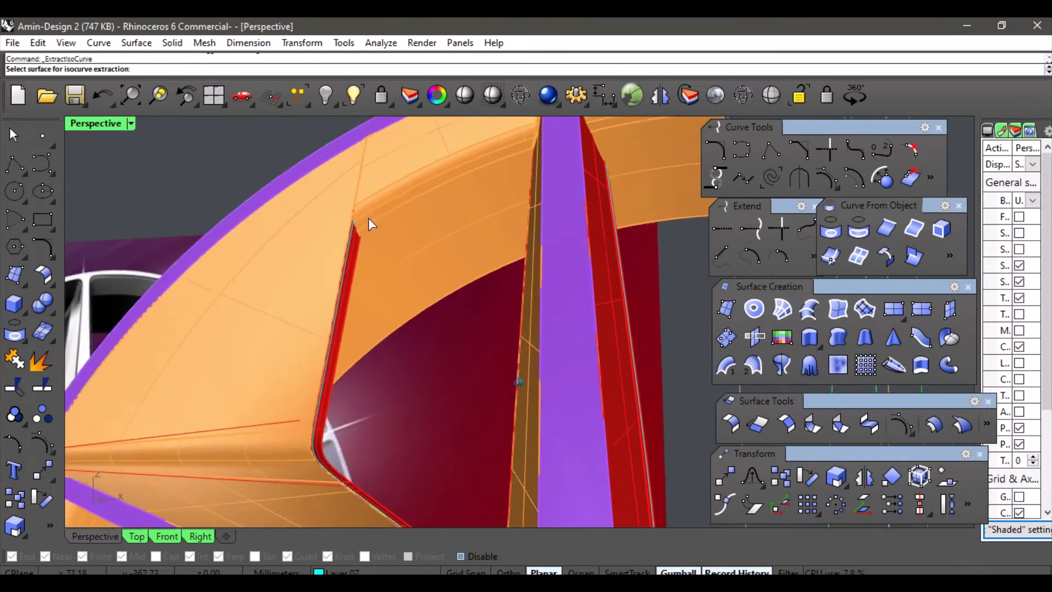
pyautogui.click(263, 235)
pyautogui.scroll(-4, 263, 230)
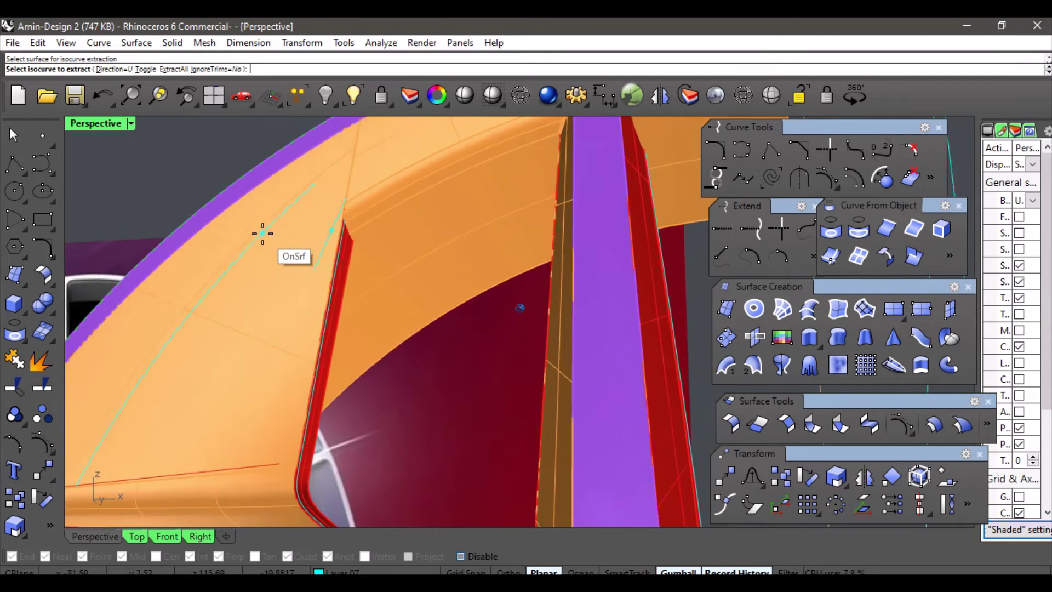
pyautogui.scroll(5, 341, 271)
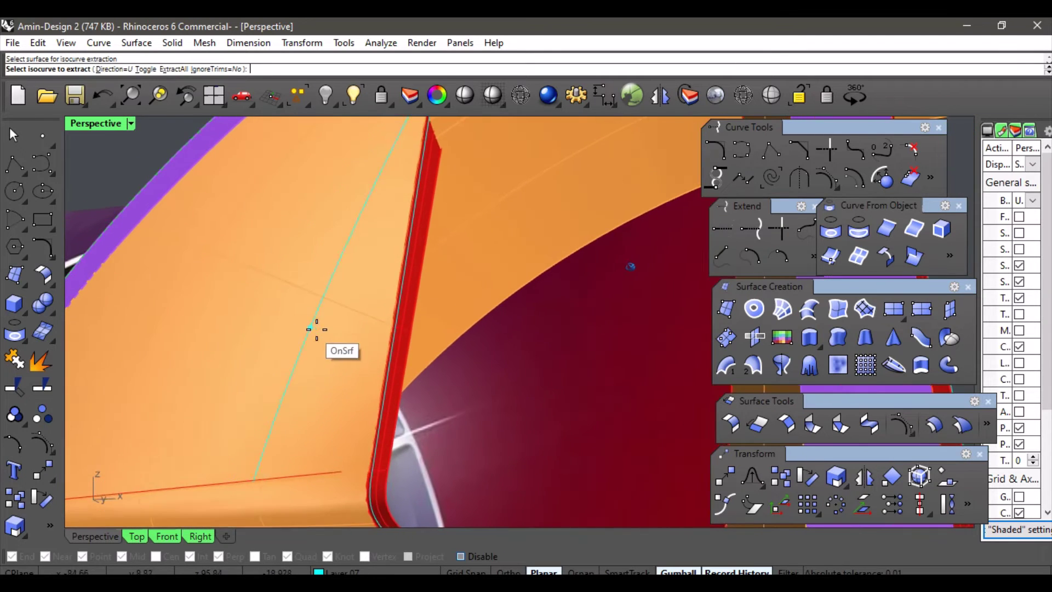
pyautogui.scroll(-1, 360, 356)
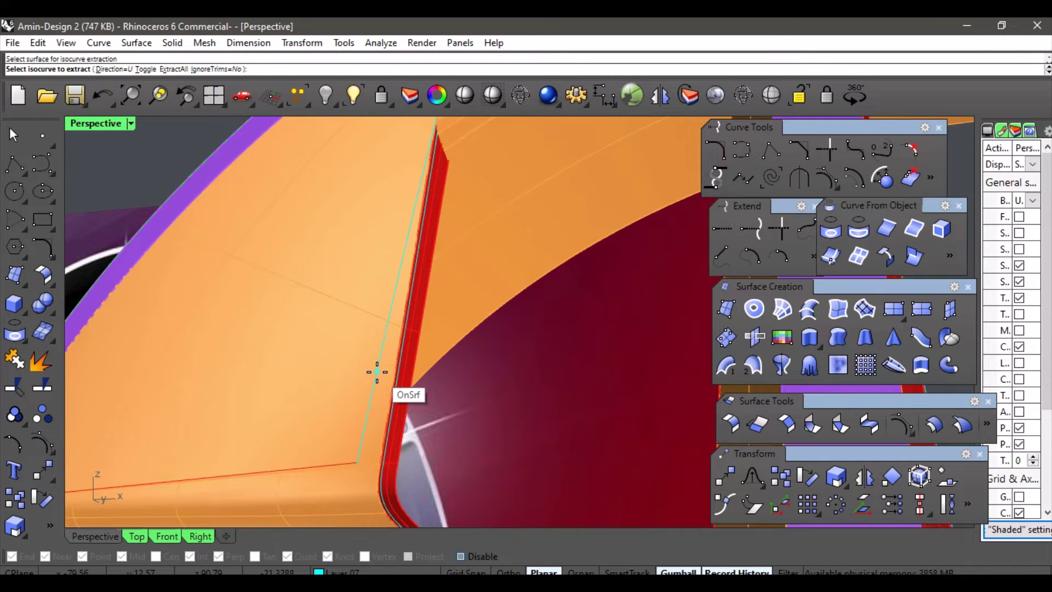
pyautogui.scroll(-3, 395, 350)
pyautogui.rightClick(425, 326)
pyautogui.moveTo(425, 326); pyautogui.dragTo(419, 284, button='right')
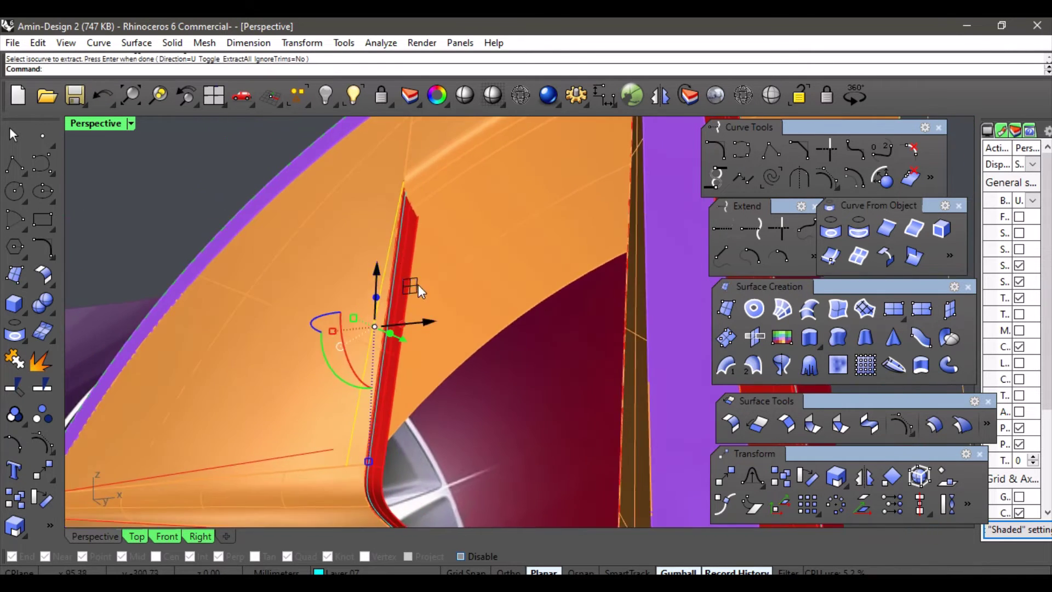
# - Extract a V isocurve from the orange wall's adjoining rounded corner, starting at the end of the side wall's curve
pyautogui.scroll(5, 379, 222)
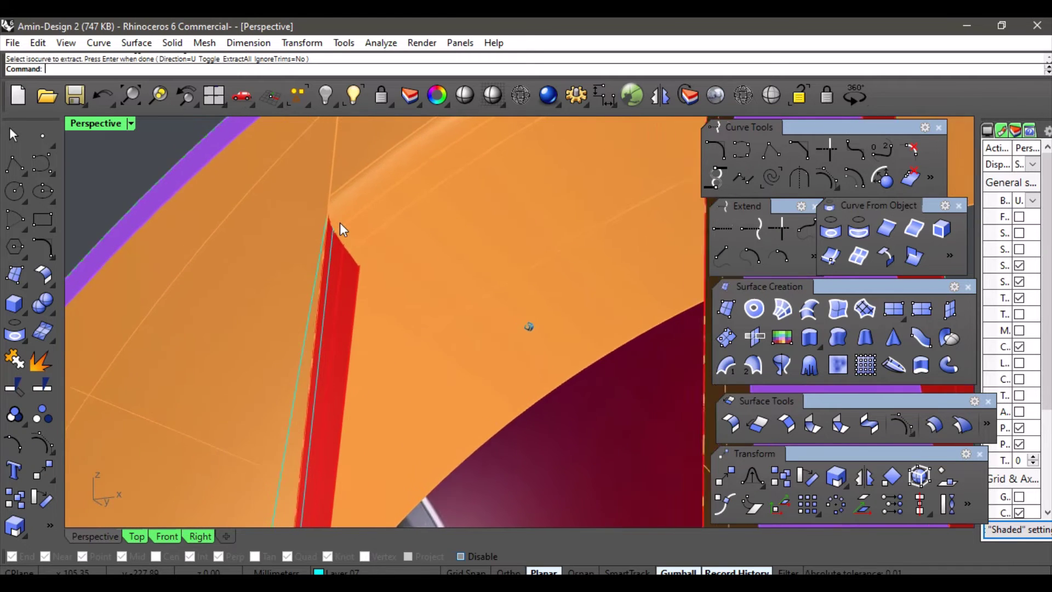
pyautogui.moveTo(327, 217); pyautogui.dragTo(371, 252, button='right')
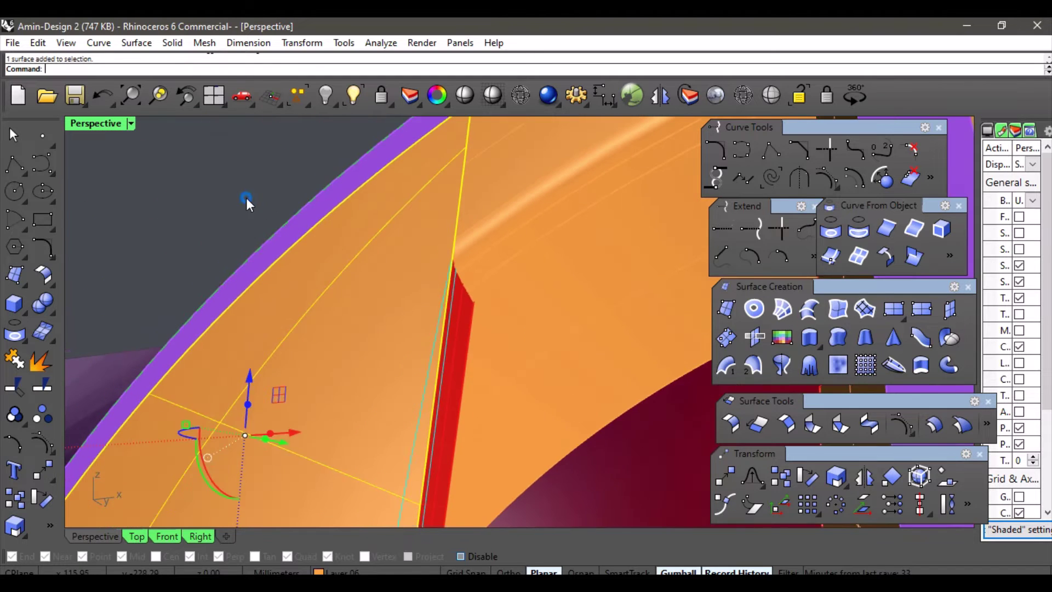
pyautogui.moveTo(246, 202); pyautogui.dragTo(423, 307, button='right')
pyautogui.scroll(8, 411, 303)
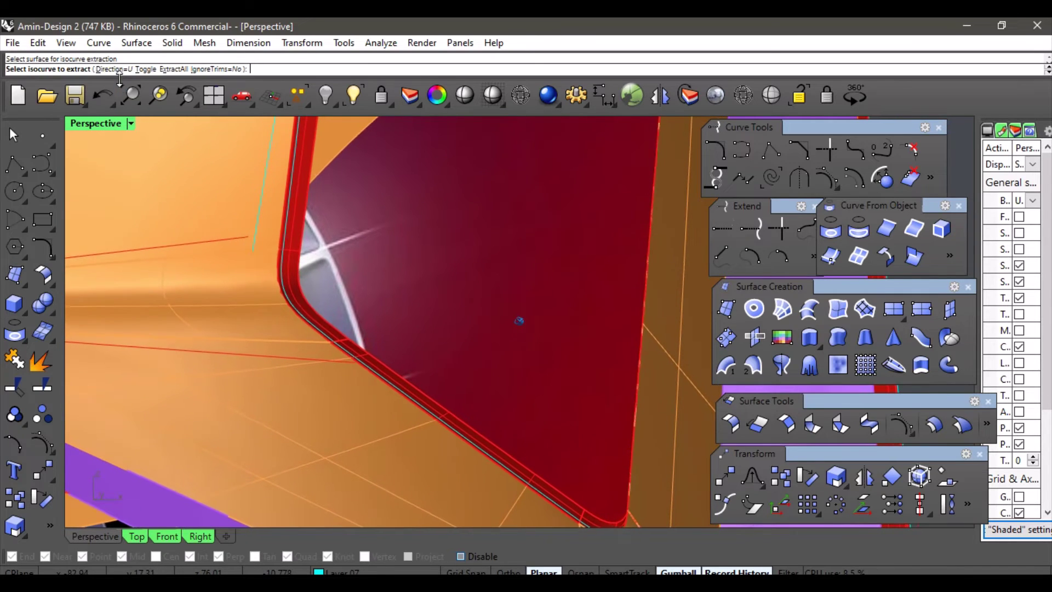
pyautogui.click(111, 70)
pyautogui.click(70, 69)
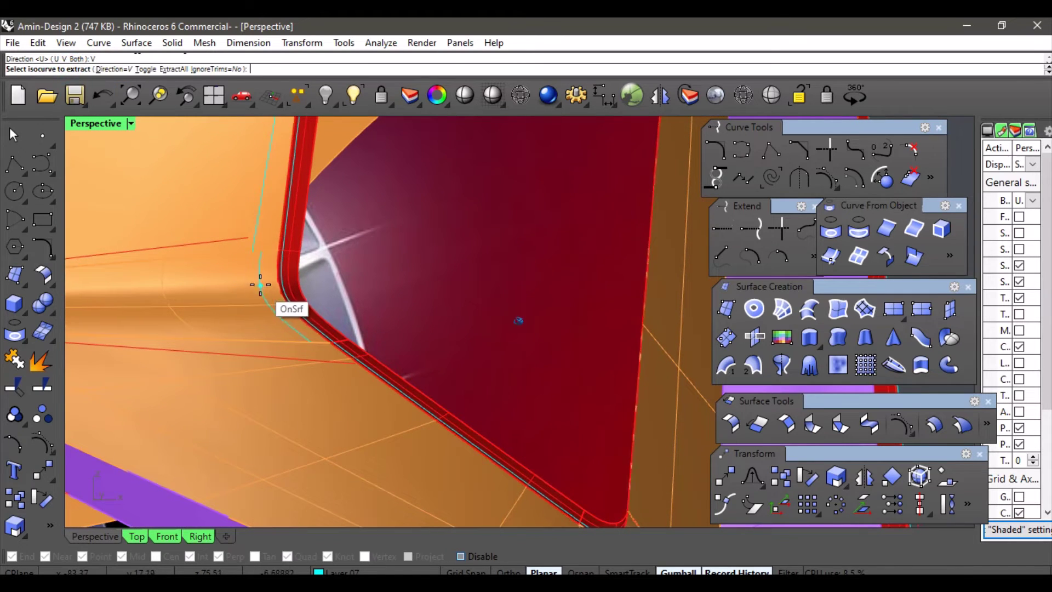
pyautogui.scroll(3, 260, 285)
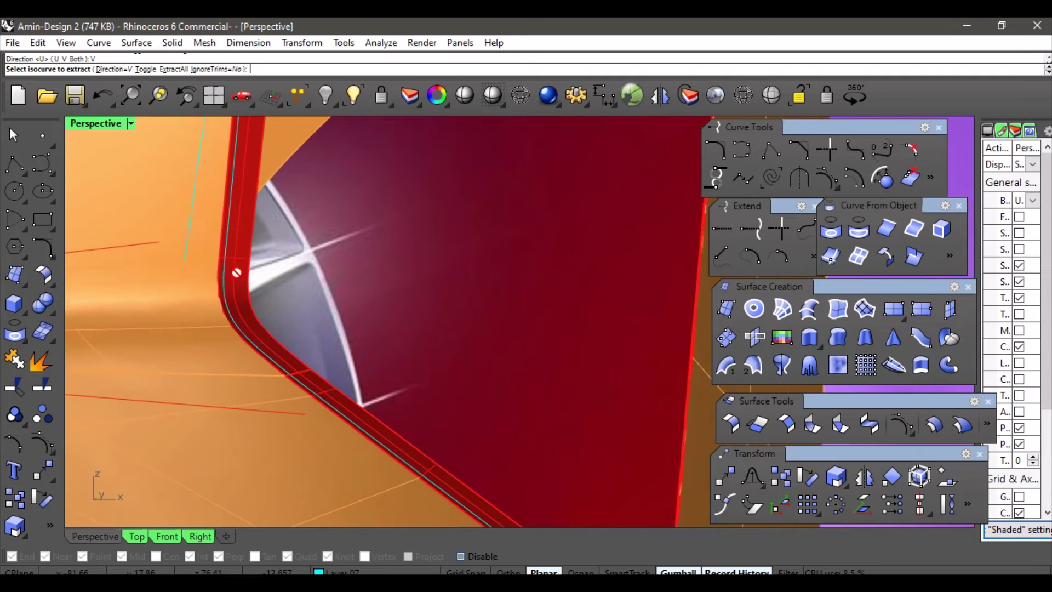
pyautogui.click(192, 266)
pyautogui.press('Return')
pyautogui.click(383, 351)
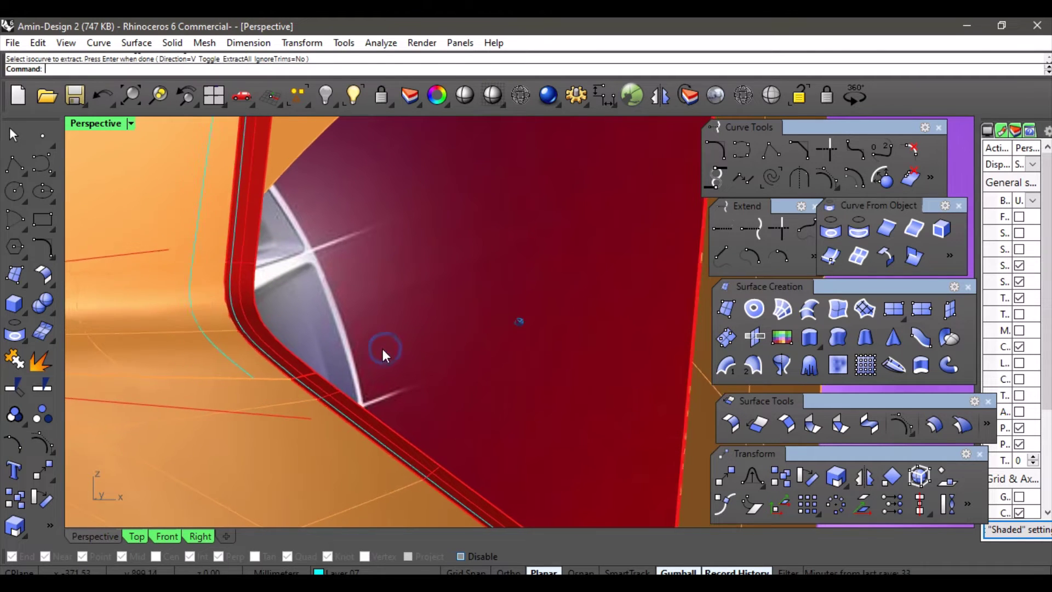
# - Extract the continuing V isocurve from the lower orange wall, starting at the end of the rounded corner's curve
pyautogui.scroll(-5, 378, 362)
pyautogui.scroll(2, 433, 370)
pyautogui.scroll(2, 434, 367)
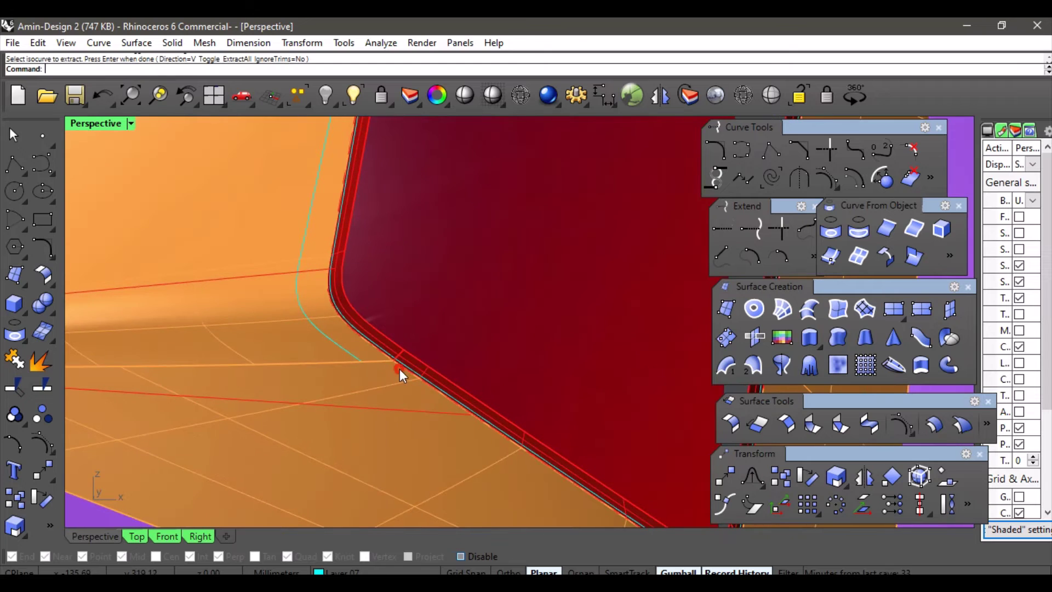
pyautogui.click(365, 364)
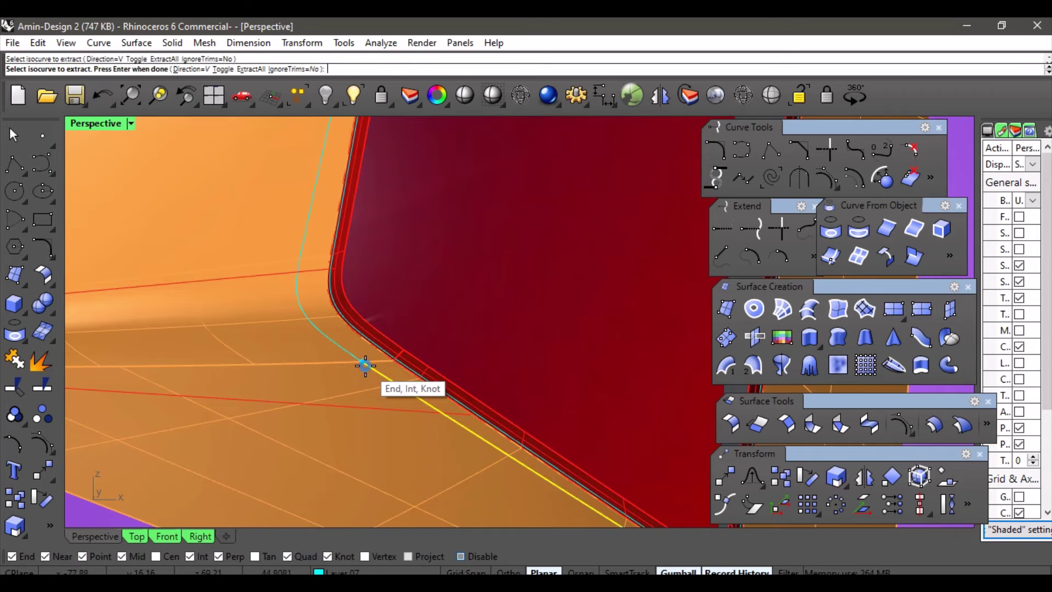
pyautogui.press('Return')
# - Extract a V isocurve from the second orange rounded corner, starting at the end of the lower wall's curve
pyautogui.scroll(-2, 464, 323)
pyautogui.moveTo(466, 317); pyautogui.dragTo(505, 391, button='right')
pyautogui.scroll(6, 504, 391)
pyautogui.scroll(3, 504, 391)
pyautogui.rightClick(376, 403)
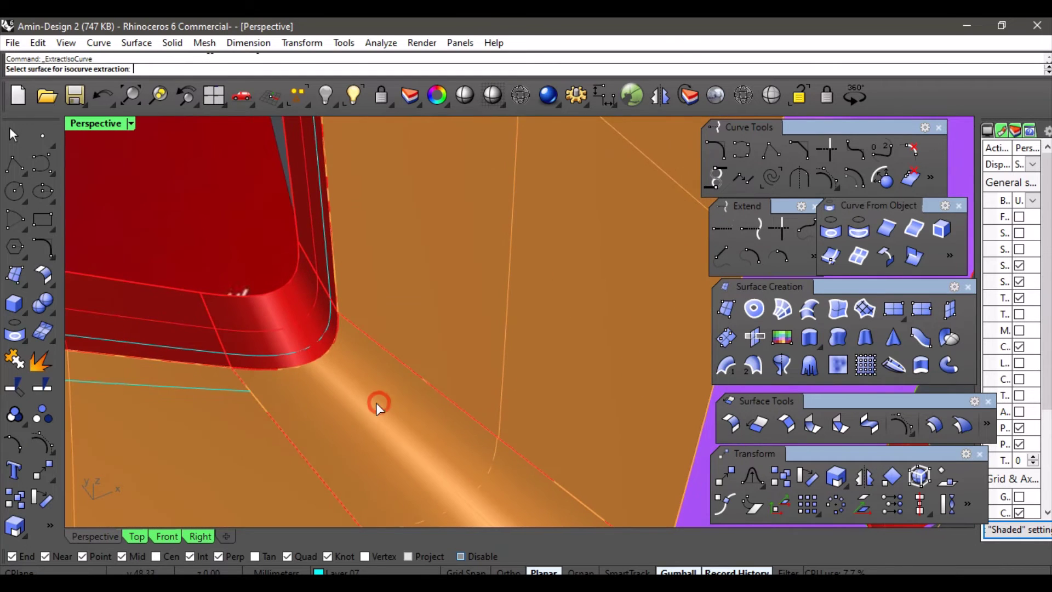
pyautogui.click(369, 401)
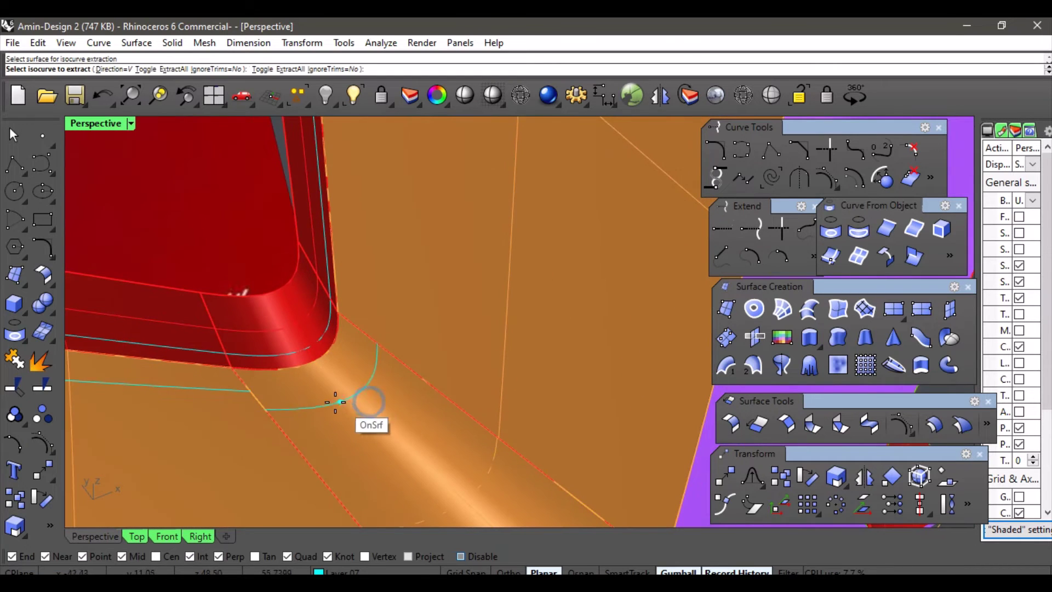
pyautogui.click(253, 390)
pyautogui.press('Return')
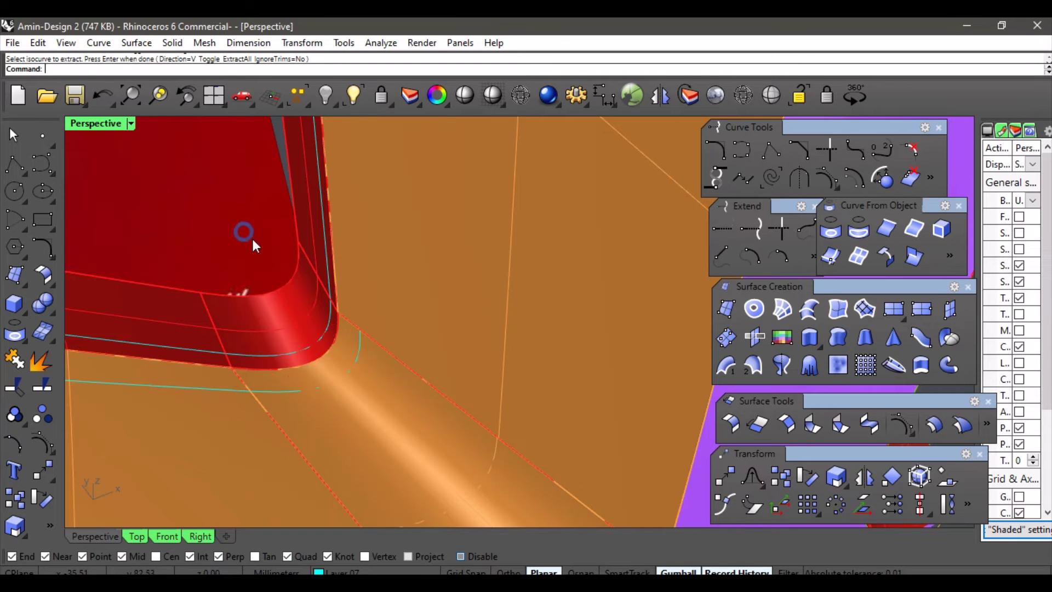
# - Extract the last V isocurve from the opposite orange side wall, starting at the end of the second corner's curve
pyautogui.moveTo(378, 311); pyautogui.dragTo(357, 369, button='right')
pyautogui.click(358, 368)
pyautogui.click(368, 342)
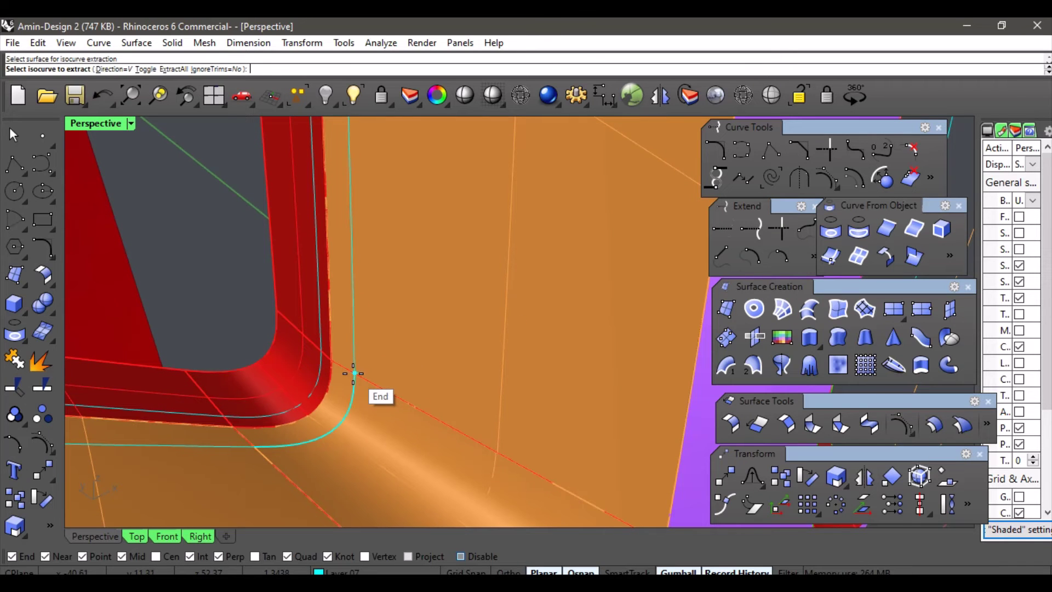
pyautogui.click(353, 373)
pyautogui.rightClick(366, 349)
# - Split the orange side walls, lower wall and rounded corners around the window, using the extracted isocurves as cutting objects
pyautogui.moveTo(246, 294); pyautogui.dragTo(426, 295, button='right')
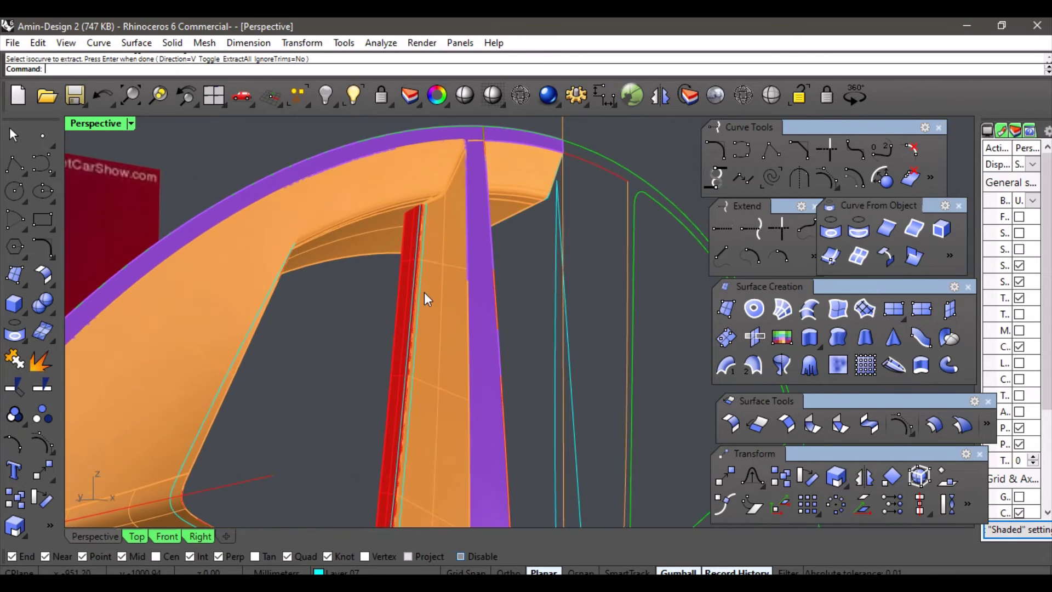
pyautogui.scroll(8, 424, 292)
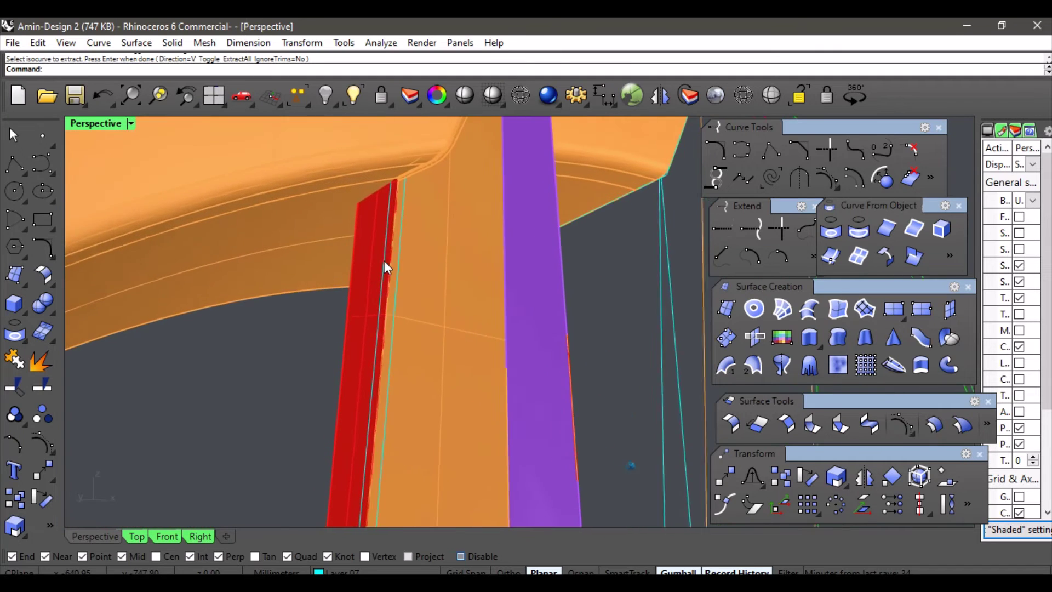
pyautogui.moveTo(384, 261); pyautogui.dragTo(70, 270, button='right')
pyautogui.moveTo(249, 369); pyautogui.dragTo(488, 473, button='right')
pyautogui.click(264, 358)
pyautogui.scroll(5, 371, 426)
pyautogui.click(335, 441)
pyautogui.click(488, 472)
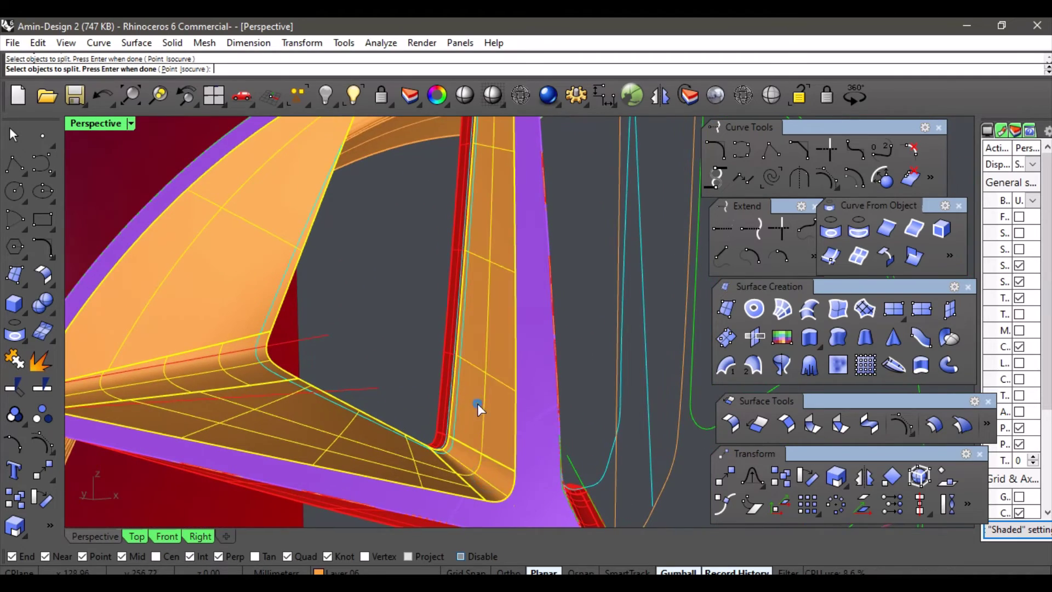
pyautogui.moveTo(478, 403); pyautogui.dragTo(459, 232, button='right')
pyautogui.rightClick(480, 228)
pyautogui.moveTo(464, 392); pyautogui.dragTo(486, 396, button='right')
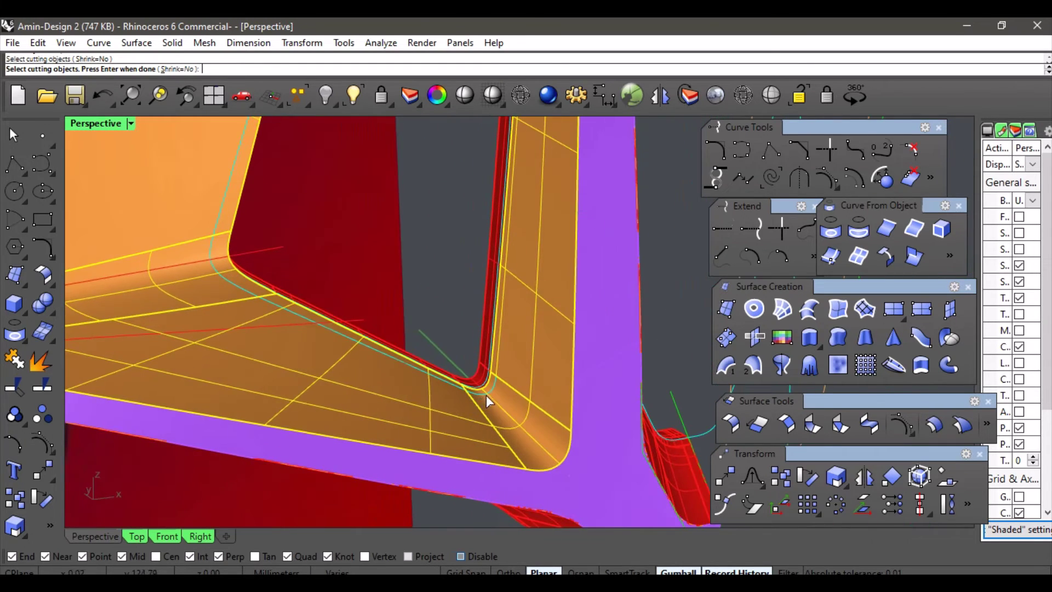
pyautogui.click(443, 385)
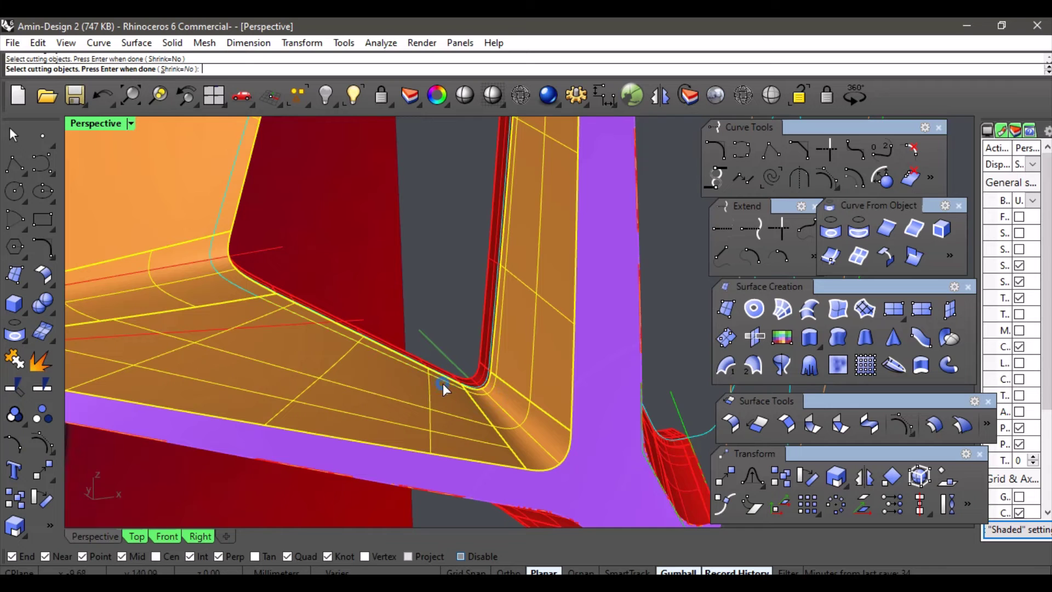
pyautogui.click(215, 221)
pyautogui.press('Return')
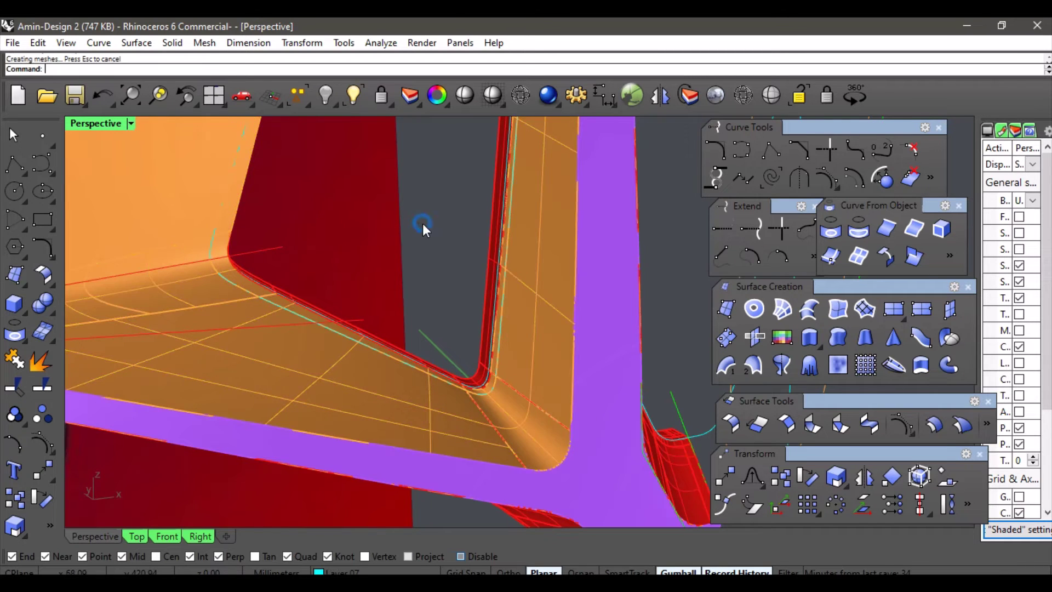
# - Delete the two narrow split-off pieces of the first orange side wall along the red strip
pyautogui.moveTo(423, 228); pyautogui.dragTo(291, 253, button='right')
pyautogui.scroll(4, 354, 206)
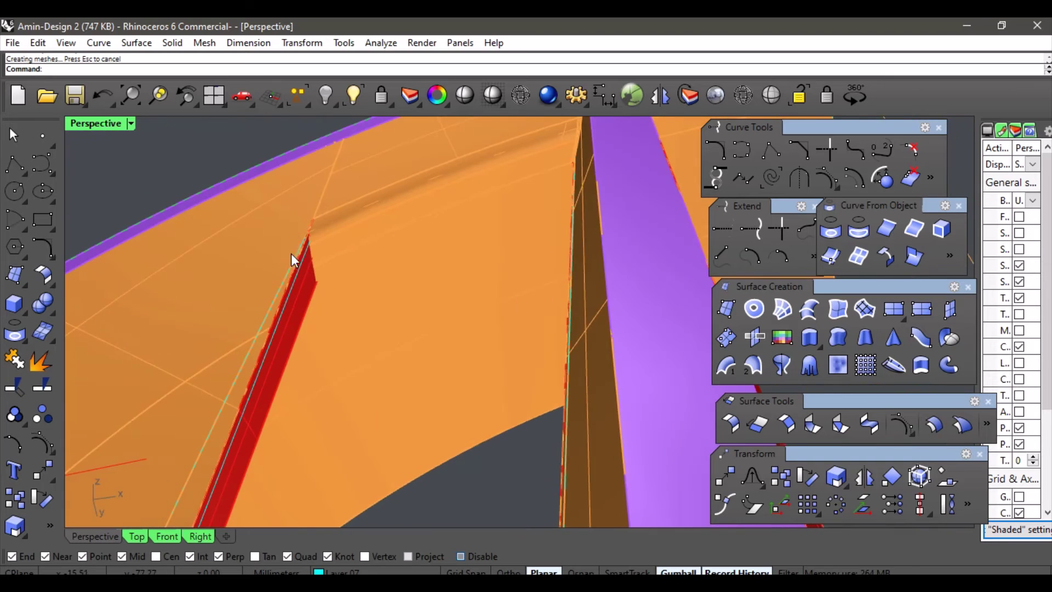
pyautogui.scroll(4, 294, 274)
pyautogui.scroll(3, 285, 310)
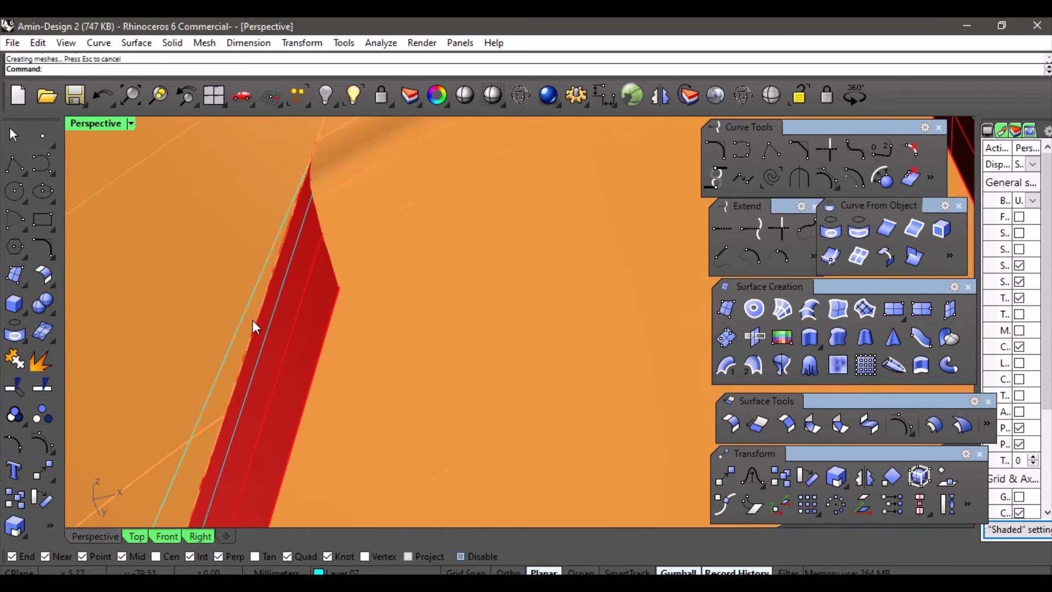
pyautogui.click(252, 320)
pyautogui.click(300, 386)
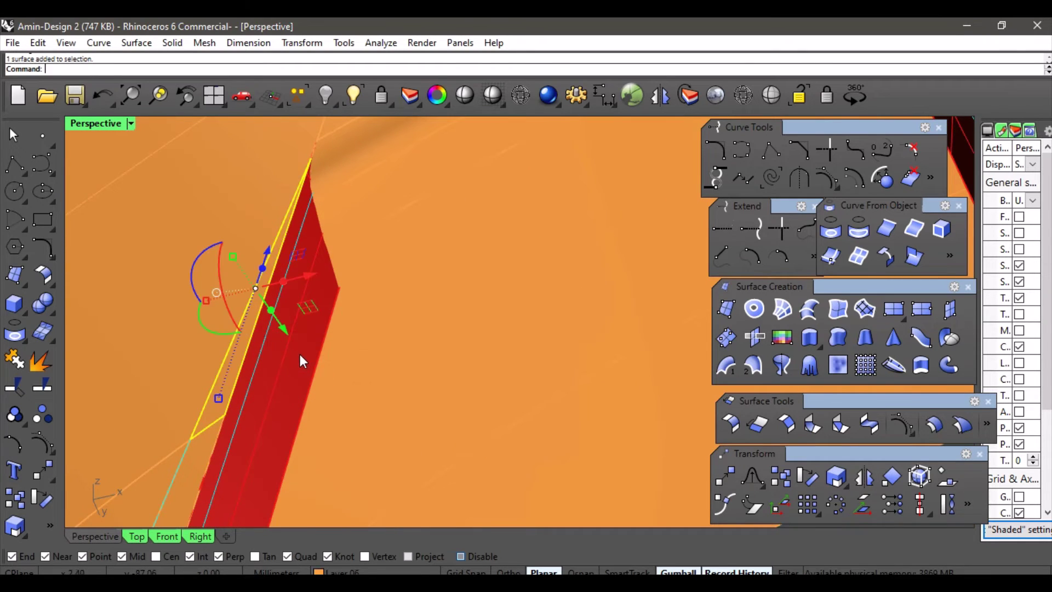
pyautogui.press('Delete')
pyautogui.scroll(-6, 297, 327)
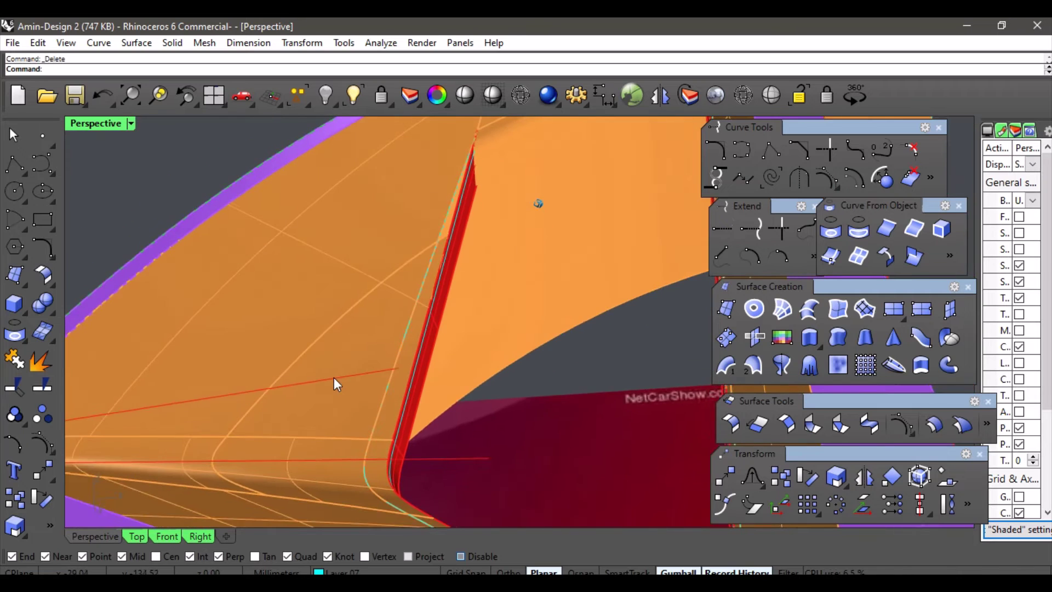
pyautogui.click(391, 352)
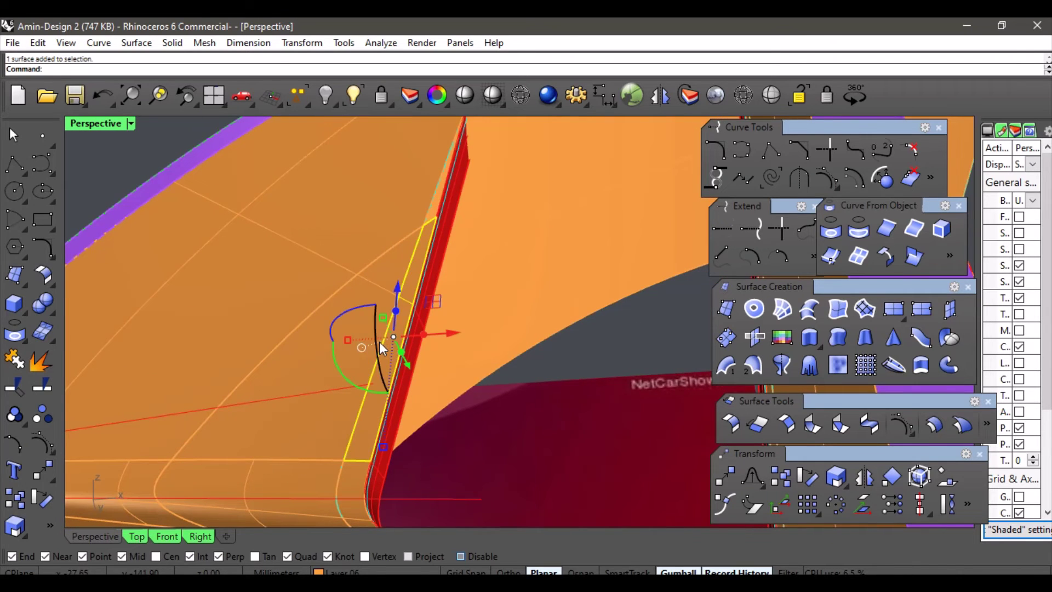
pyautogui.press('Delete')
pyautogui.scroll(-4, 390, 354)
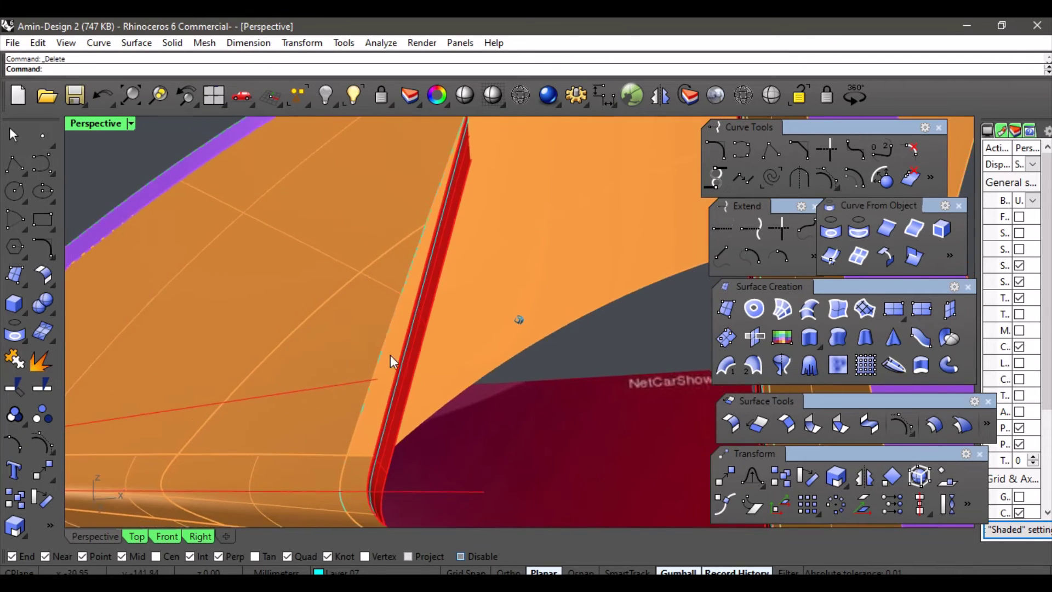
# - Delete the narrow split-off pieces of the first rounded corner and the lower orange wall along the red strip
pyautogui.moveTo(390, 354); pyautogui.dragTo(384, 385, button='right')
pyautogui.scroll(4, 427, 337)
pyautogui.moveTo(428, 337); pyautogui.dragTo(388, 308, button='right')
pyautogui.scroll(2, 388, 316)
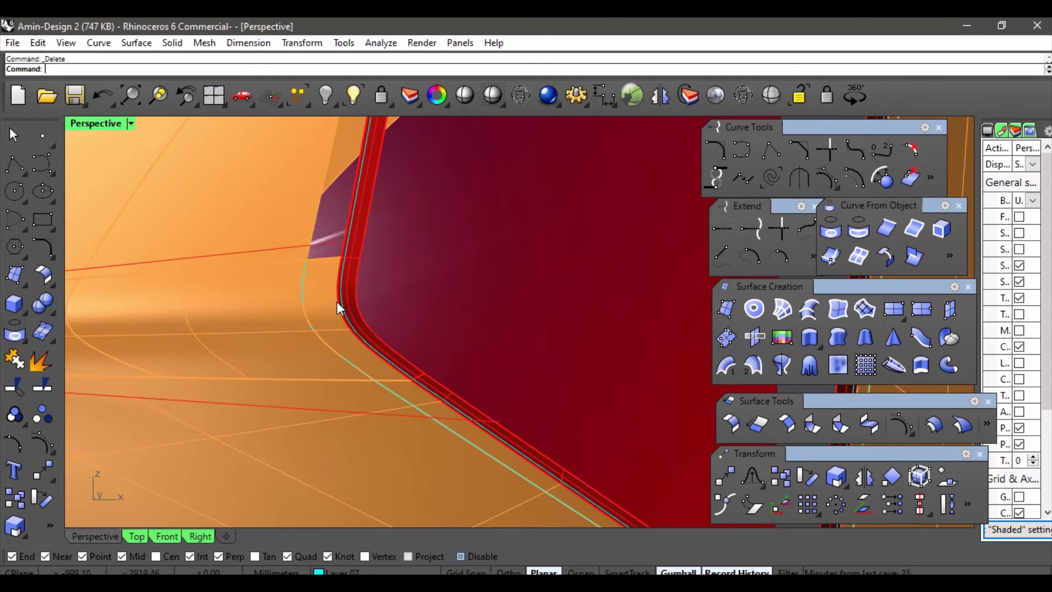
pyautogui.click(324, 304)
pyautogui.press('Delete')
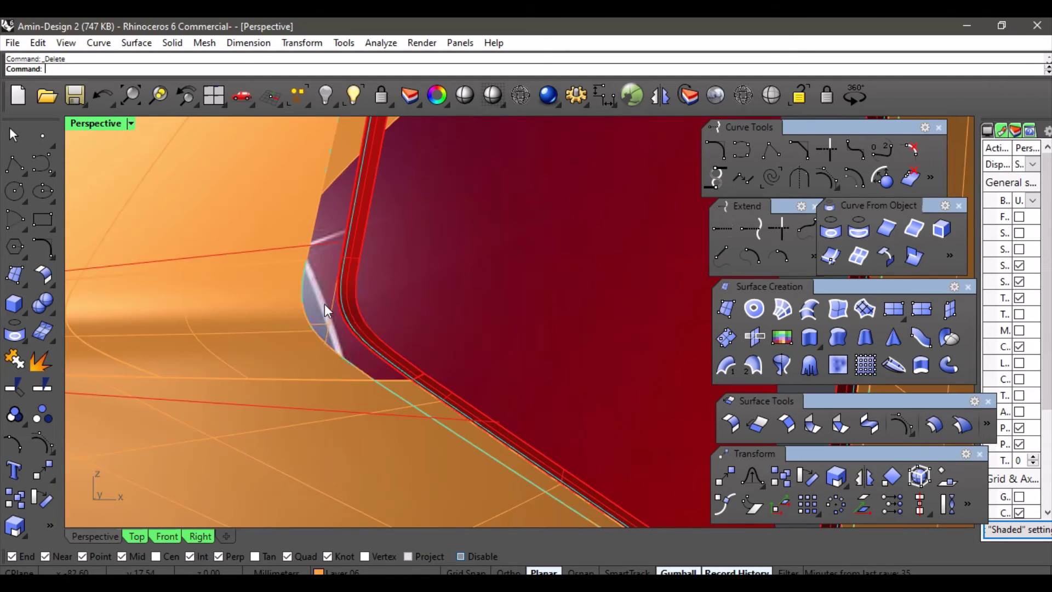
pyautogui.click(408, 390)
pyautogui.press('Delete')
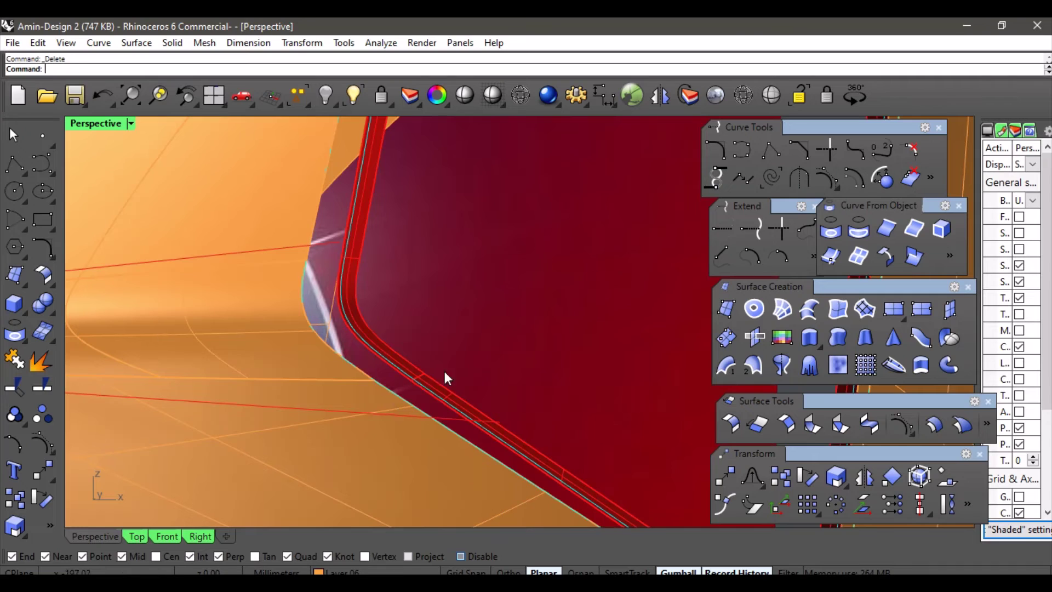
# - Delete the narrow split-off pieces of the second rounded corner and the opposite orange side wall along the red strip
pyautogui.scroll(-6, 362, 386)
pyautogui.moveTo(367, 384); pyautogui.dragTo(419, 396, button='right')
pyautogui.scroll(8, 420, 396)
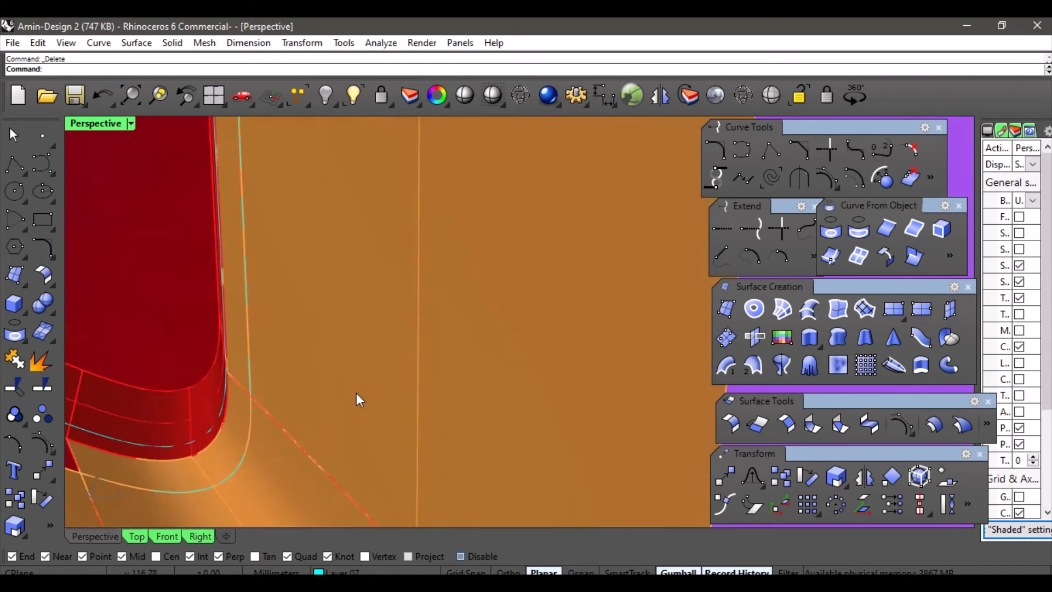
pyautogui.moveTo(356, 393); pyautogui.dragTo(370, 442, button='right')
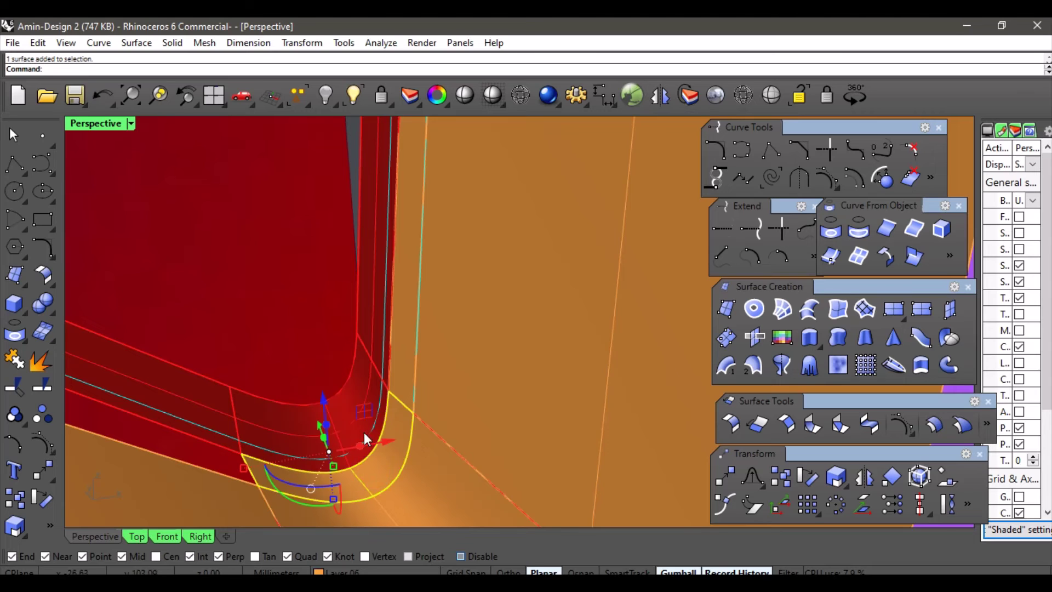
pyautogui.press('Delete')
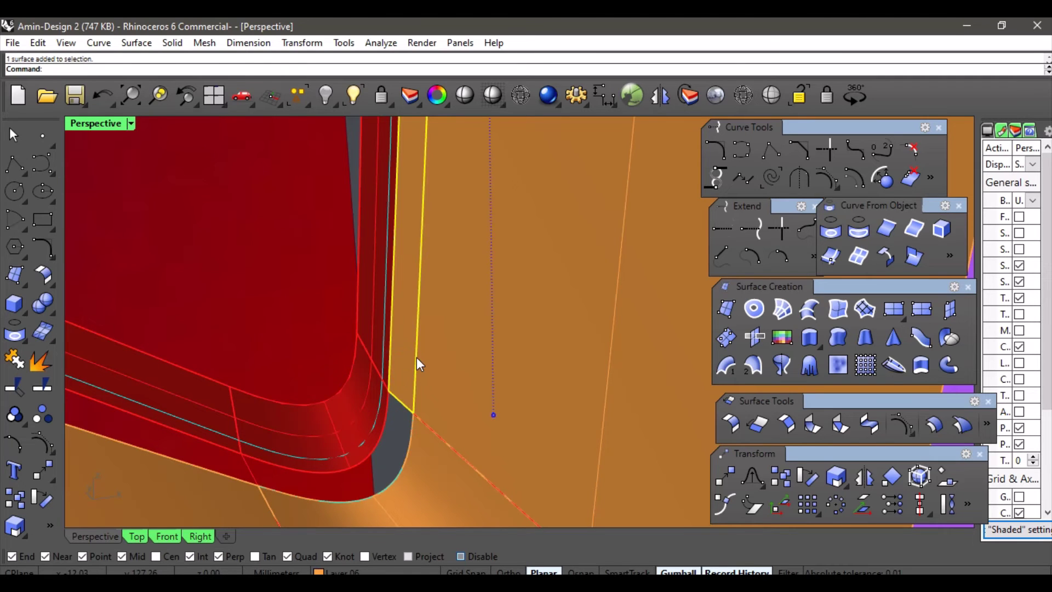
pyautogui.press('Delete')
pyautogui.scroll(-3, 419, 357)
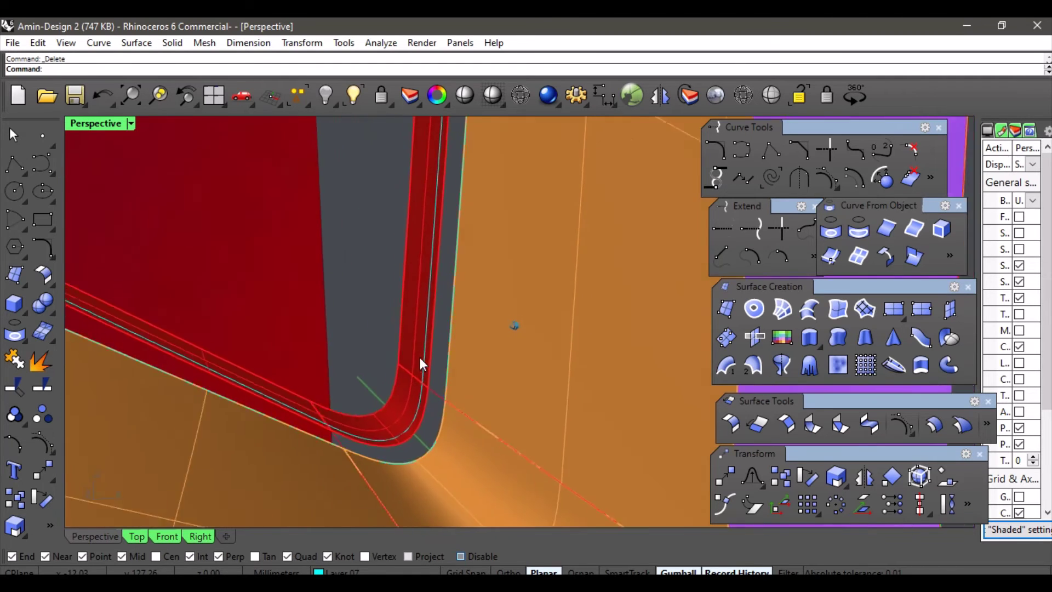
# - Make Layer 03 the current layer
pyautogui.moveTo(420, 358)
pyautogui.mouseDown(button='right')
pyautogui.moveTo(519, 350)
pyautogui.moveTo(499, 317)
pyautogui.moveTo(541, 344)
pyautogui.moveTo(577, 277)
pyautogui.moveTo(559, 265)
pyautogui.moveTo(538, 294)
pyautogui.mouseUp(button='right')
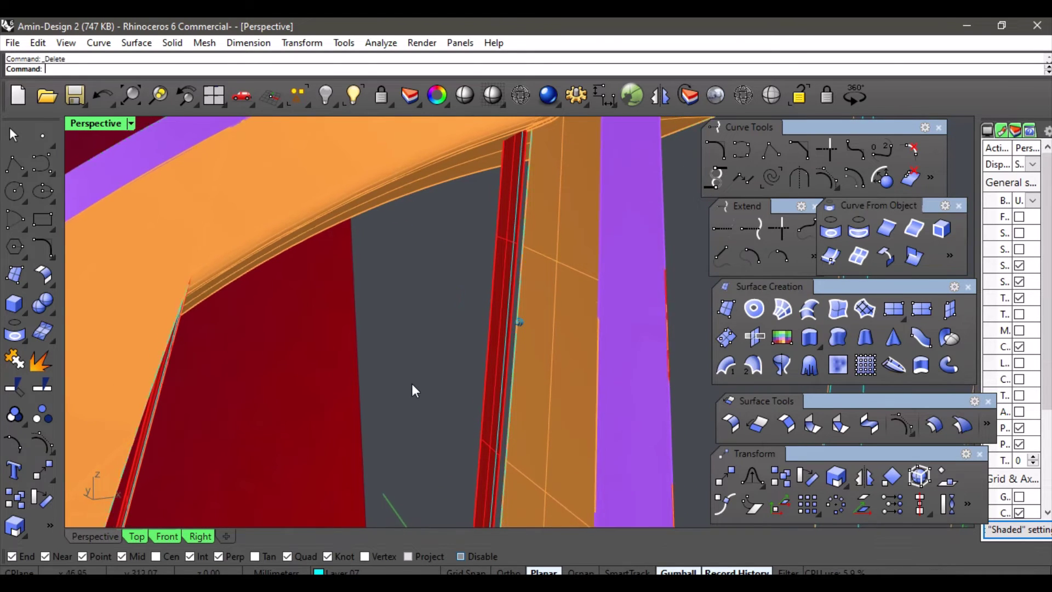
pyautogui.click(340, 572)
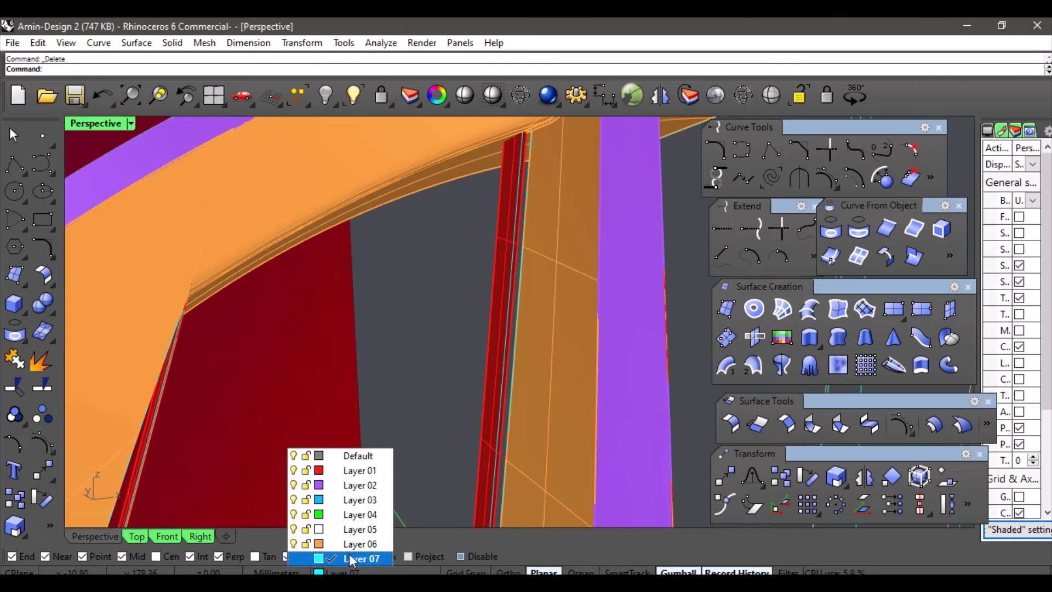
pyautogui.click(361, 500)
pyautogui.scroll(-2, 422, 380)
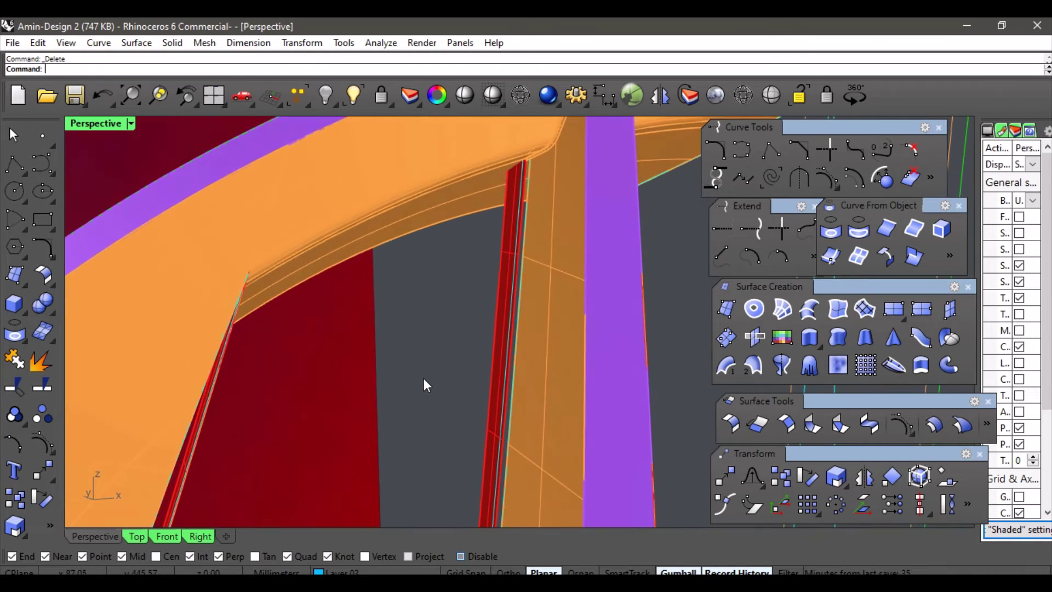
pyautogui.scroll(-4, 433, 353)
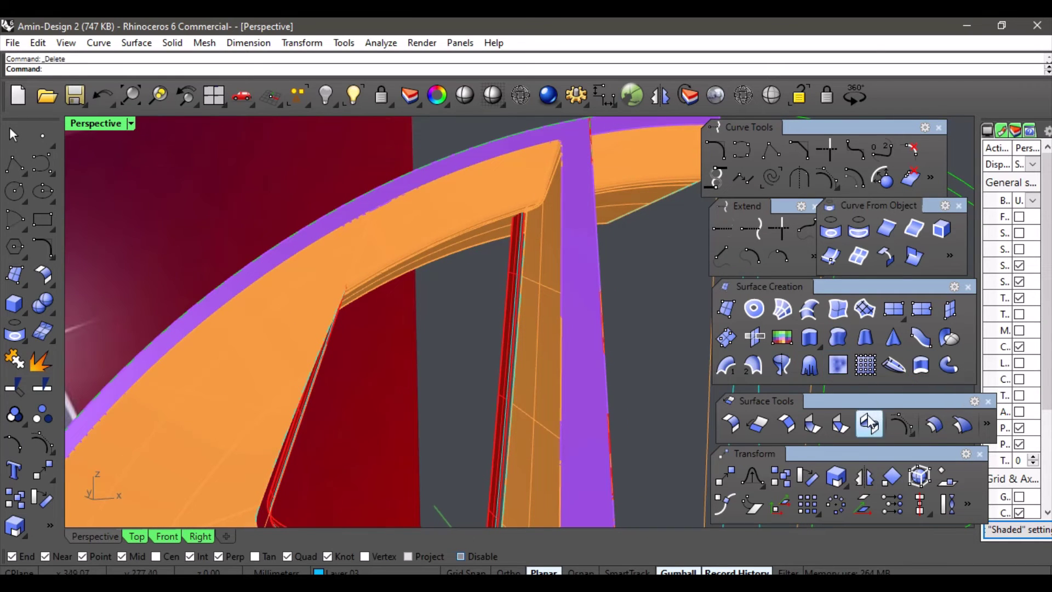
pyautogui.moveTo(449, 341); pyautogui.dragTo(213, 87, button='right')
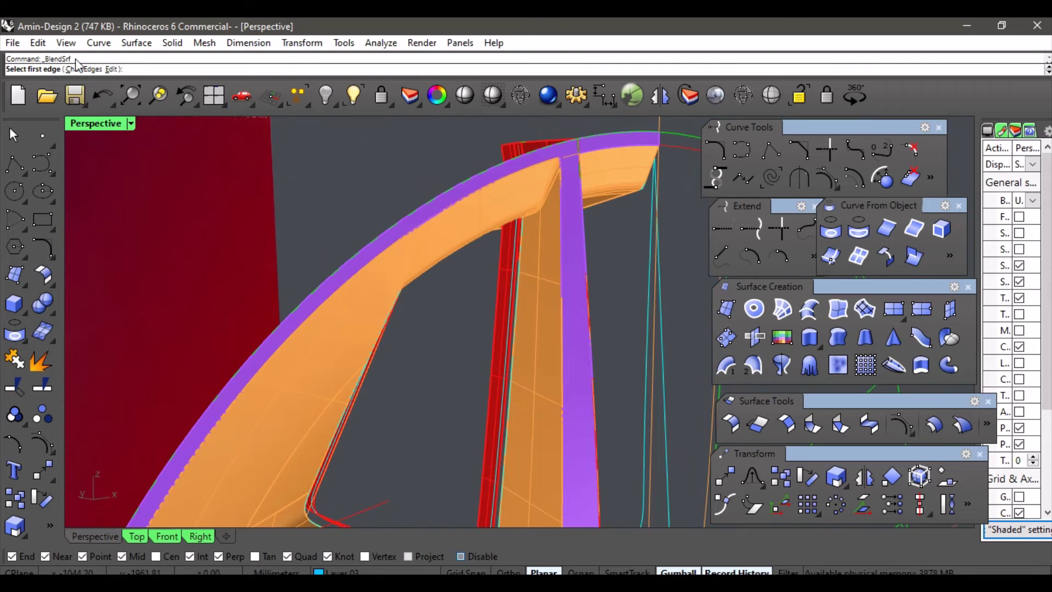
pyautogui.moveTo(392, 258); pyautogui.dragTo(505, 200, button='right')
pyautogui.click(500, 139)
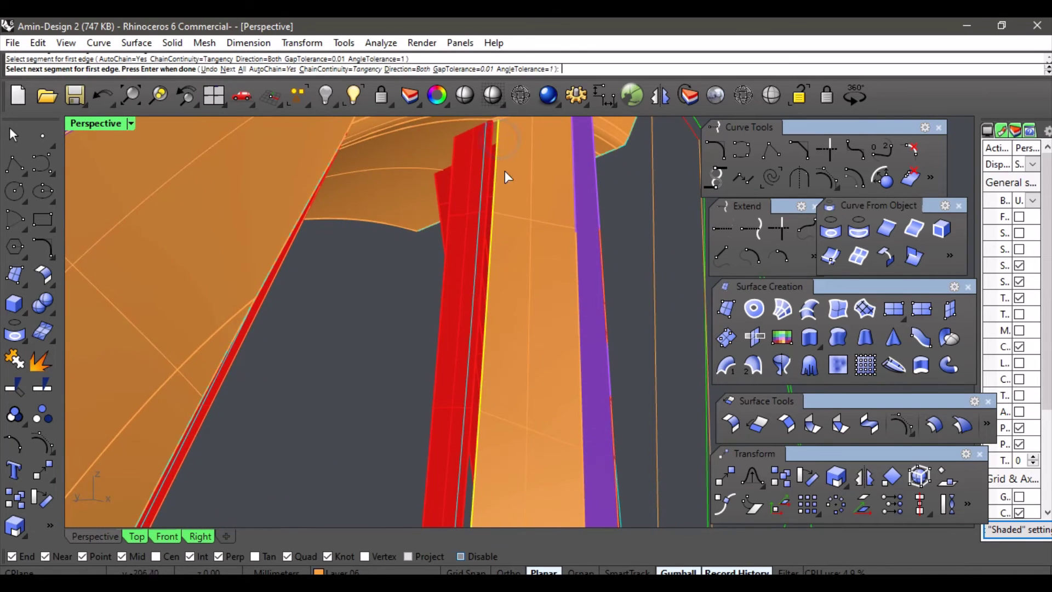
pyautogui.scroll(-4, 524, 366)
pyautogui.scroll(5, 412, 362)
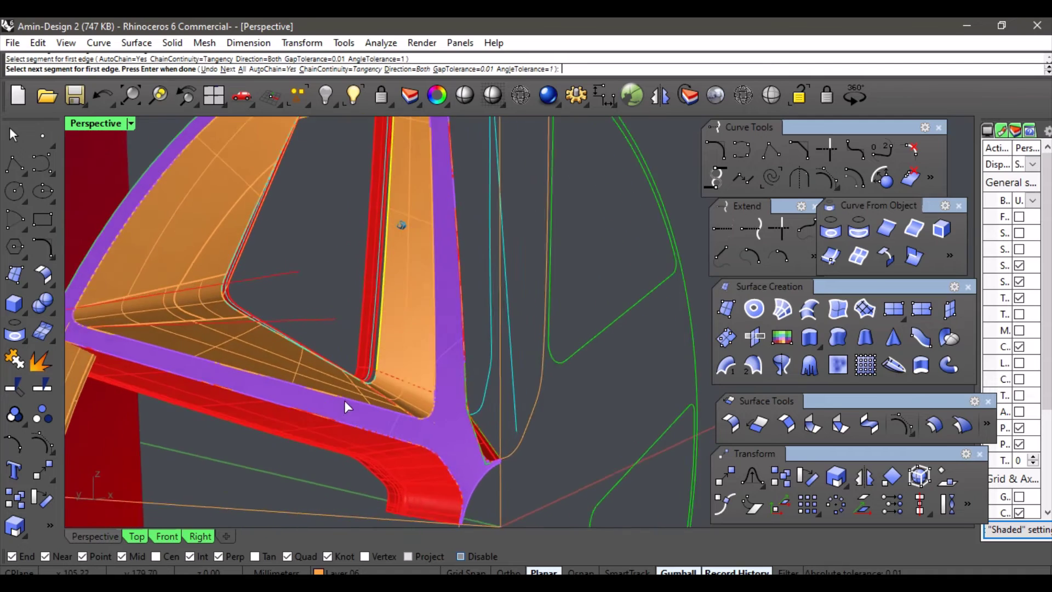
pyautogui.scroll(3, 501, 384)
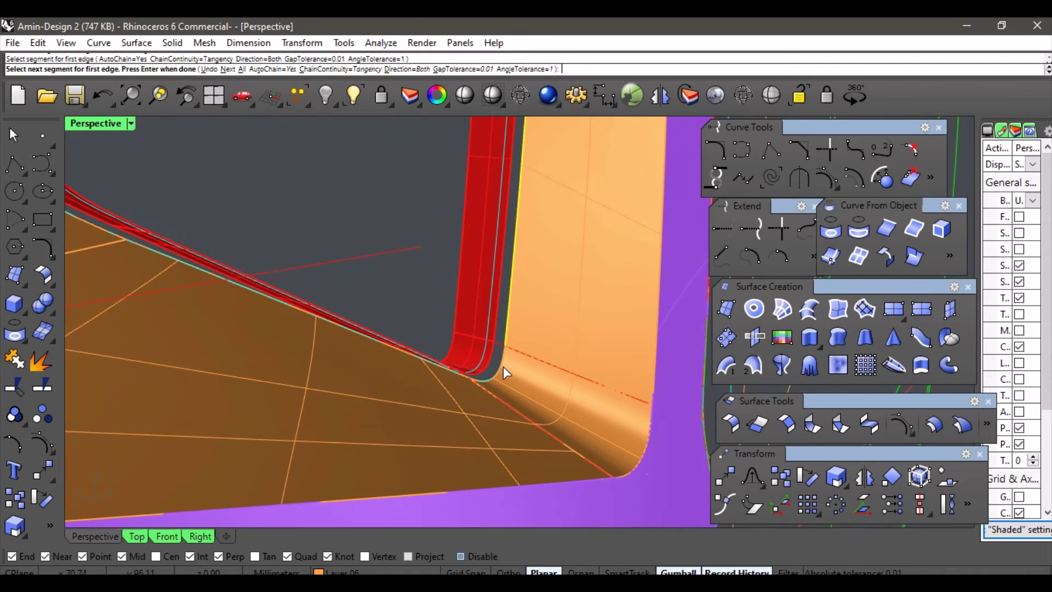
pyautogui.click(475, 386)
pyautogui.moveTo(474, 386); pyautogui.dragTo(450, 229, button='right')
pyautogui.scroll(3, 296, 262)
pyautogui.click(253, 277)
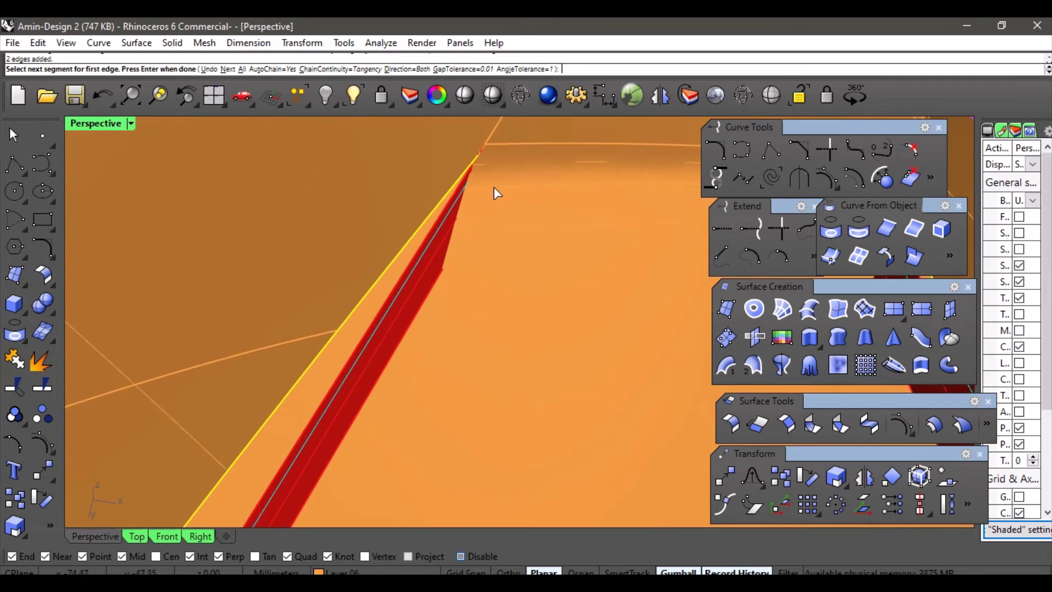
pyautogui.rightClick(475, 196)
pyautogui.scroll(-6, 475, 195)
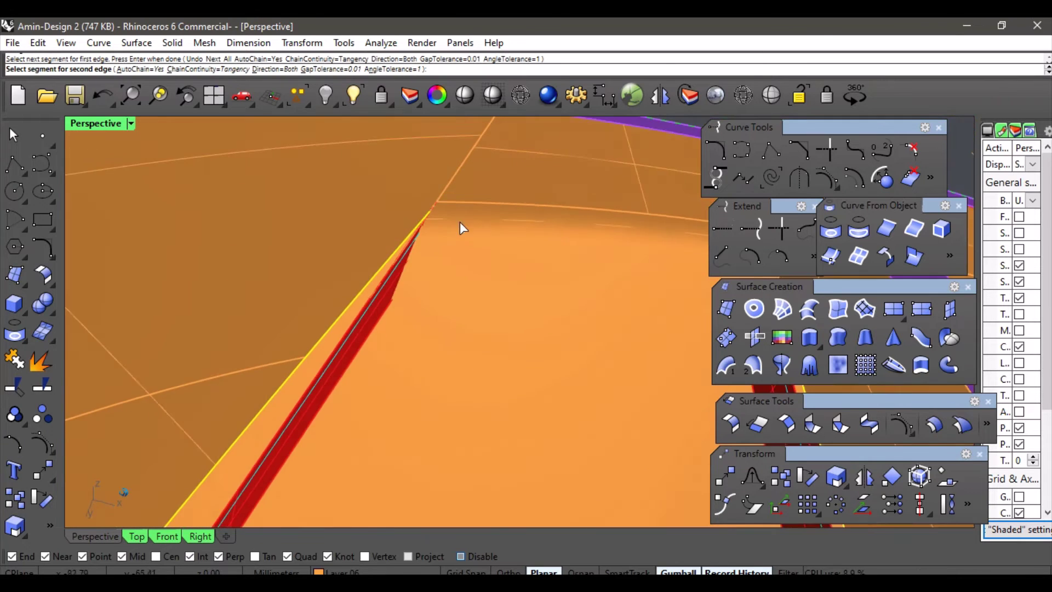
pyautogui.scroll(5, 466, 319)
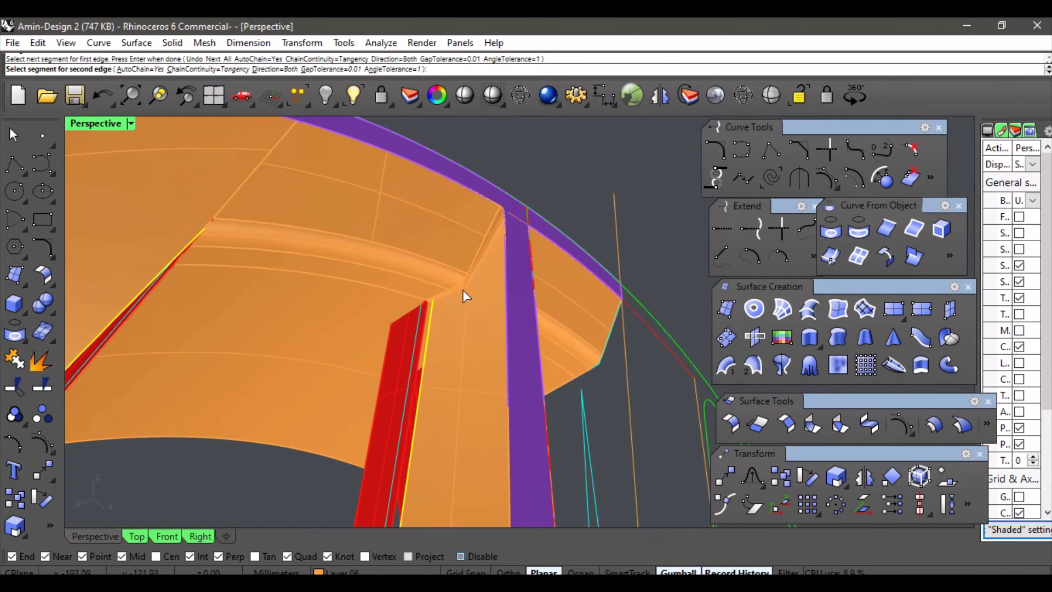
pyautogui.scroll(3, 463, 311)
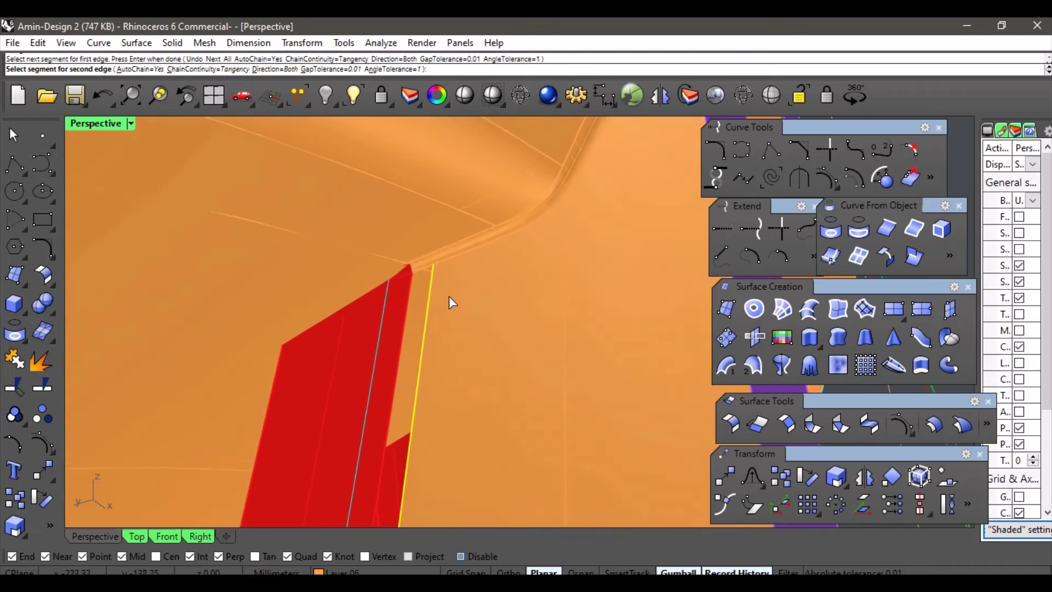
pyautogui.click(398, 288)
pyautogui.scroll(-5, 439, 288)
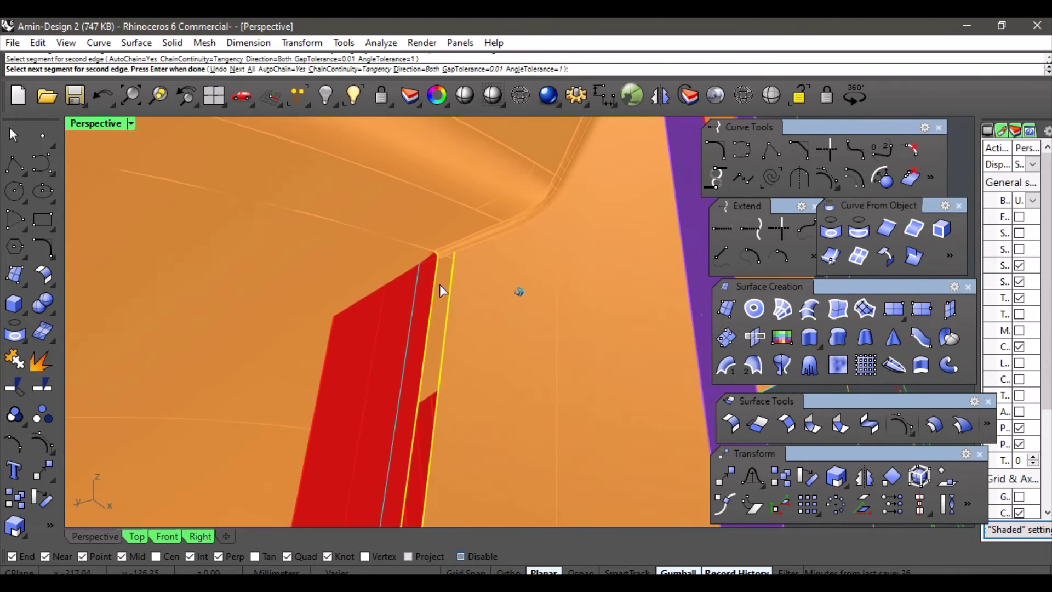
pyautogui.moveTo(525, 352); pyautogui.dragTo(571, 381, button='right')
pyautogui.scroll(5, 593, 364)
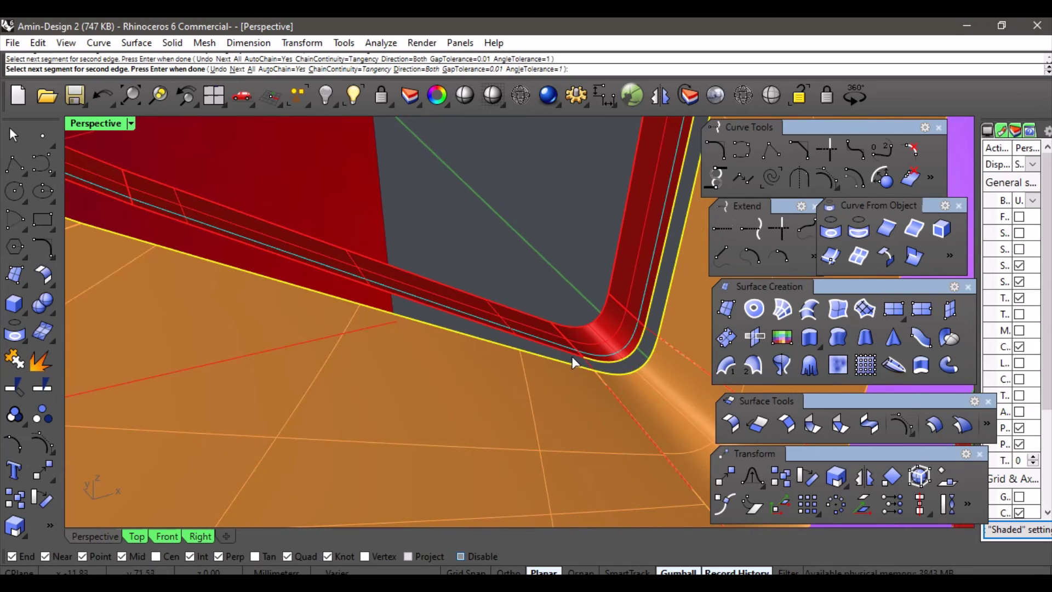
pyautogui.moveTo(491, 336); pyautogui.dragTo(375, 233, button='right')
pyautogui.click(403, 229)
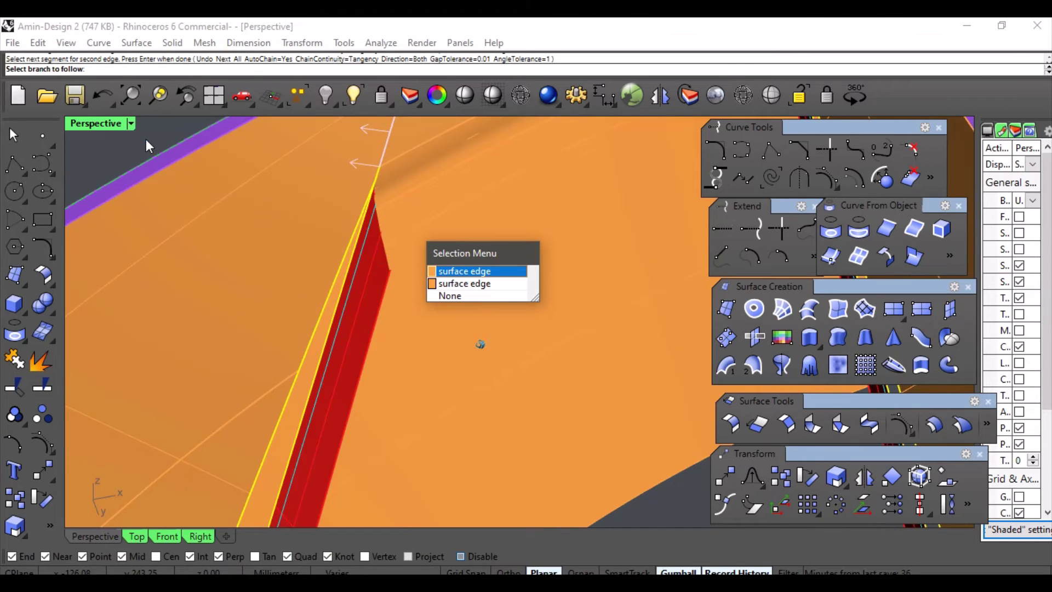
pyautogui.press('Return')
pyautogui.moveTo(227, 188); pyautogui.dragTo(426, 295, button='right')
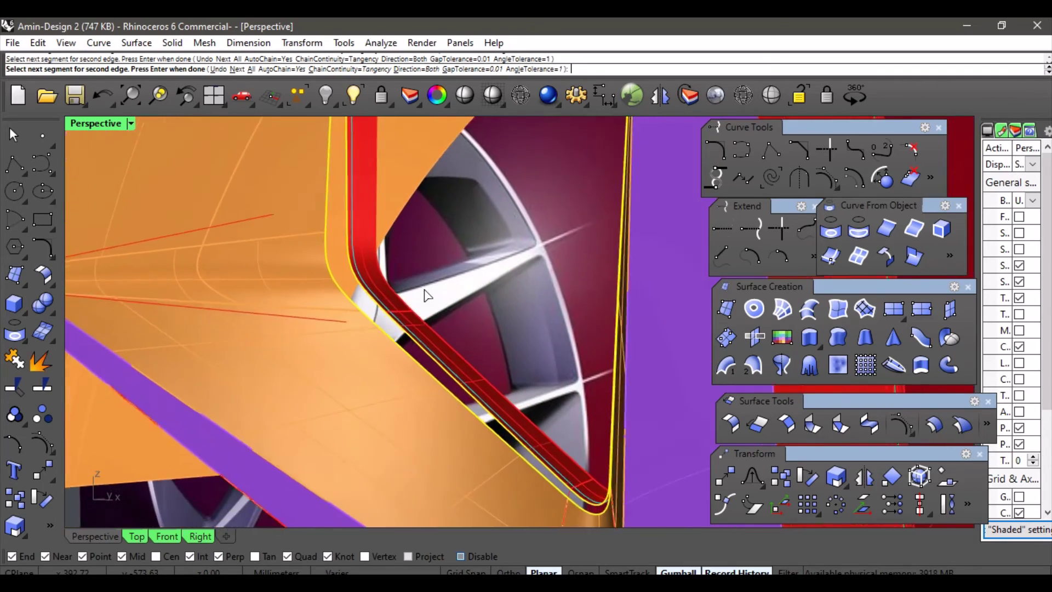
pyautogui.scroll(2, 426, 295)
pyautogui.press('Return')
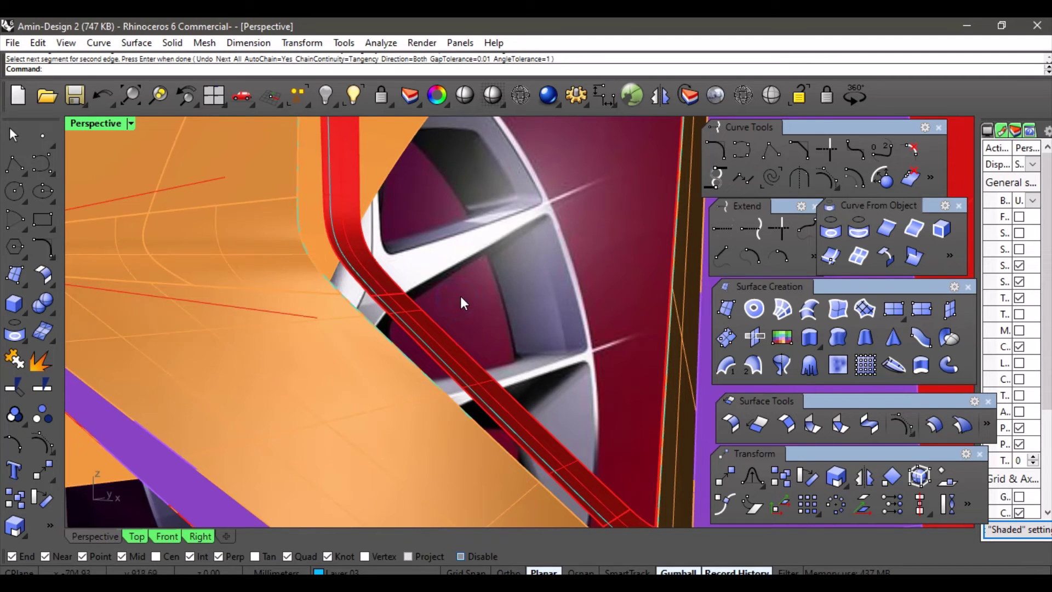
# - Split the red strip around the window, using the extracted curves running along it as cutting objects
pyautogui.click(360, 247)
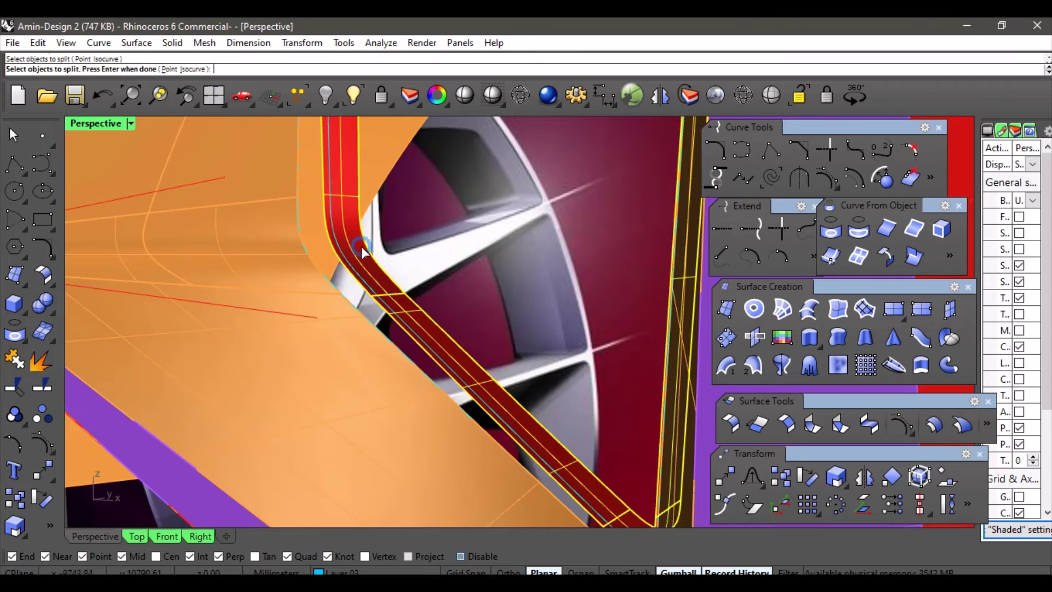
pyautogui.moveTo(360, 246); pyautogui.dragTo(469, 299, button='right')
pyautogui.press('Return')
pyautogui.moveTo(531, 228); pyautogui.dragTo(535, 213, button='right')
pyautogui.click(538, 213)
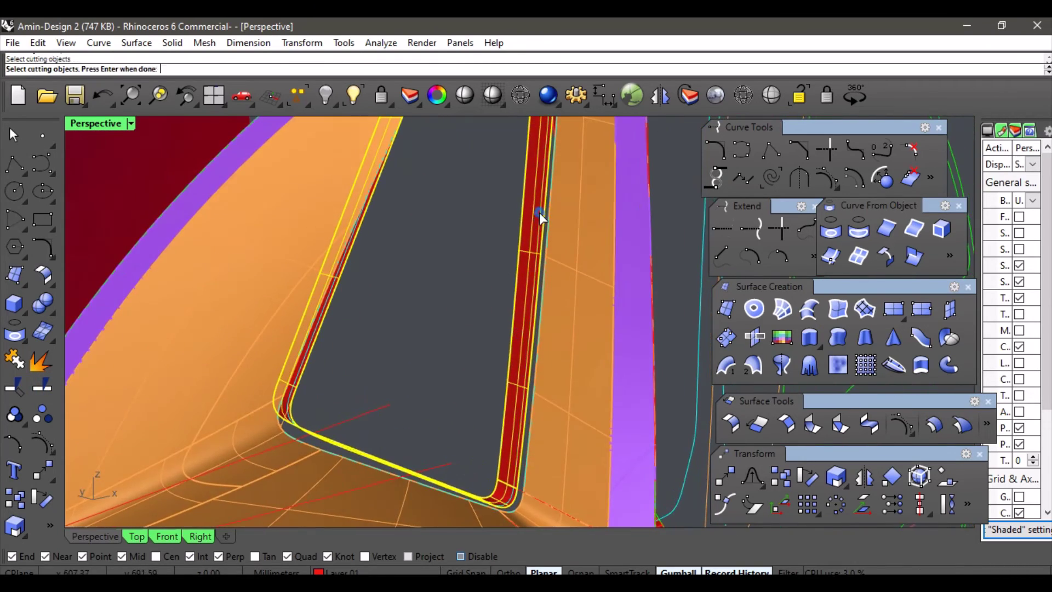
pyautogui.scroll(5, 513, 477)
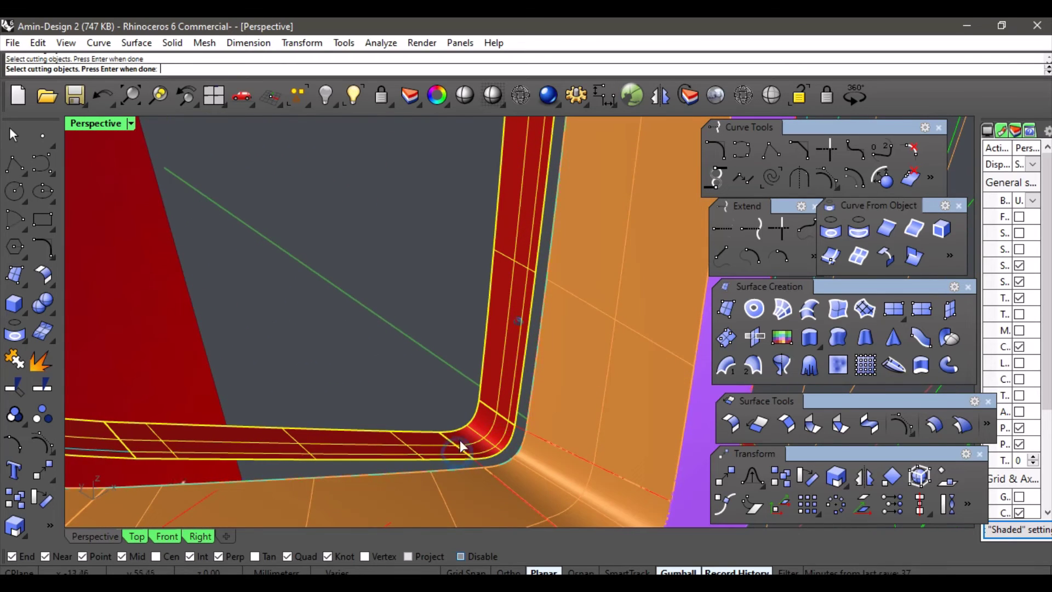
pyautogui.moveTo(459, 439); pyautogui.dragTo(334, 359, button='right')
pyautogui.moveTo(340, 290); pyautogui.dragTo(477, 274, button='right')
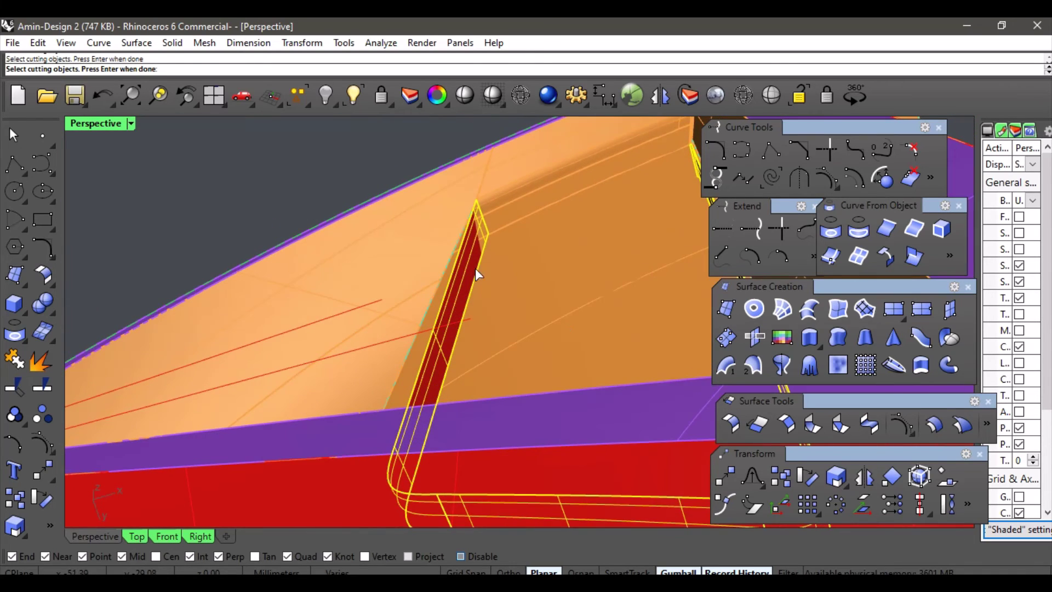
pyautogui.scroll(7, 466, 269)
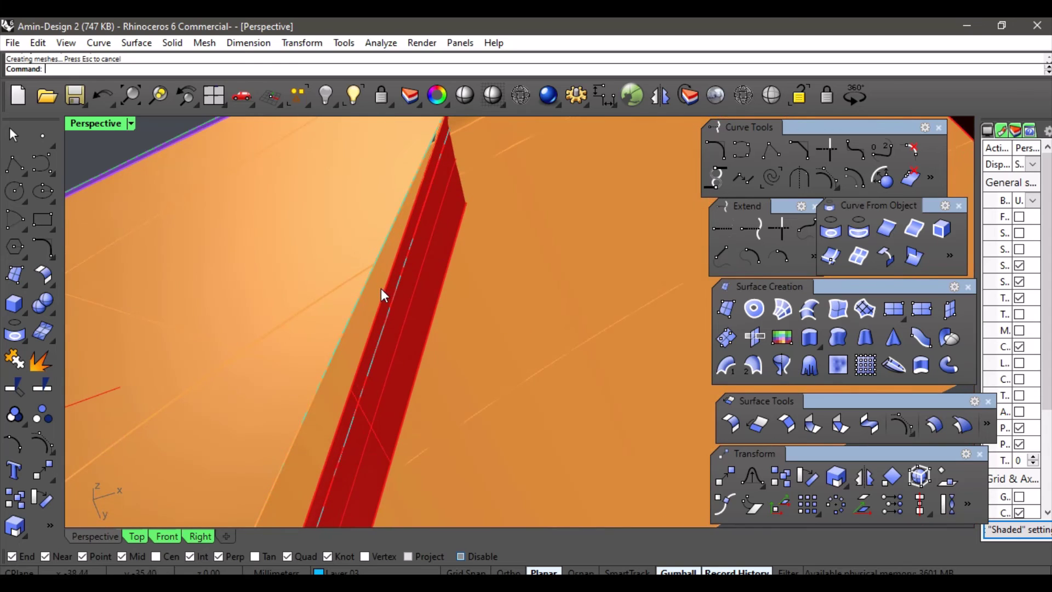
# - Delete the split-off outer part of the red strip next to the orange walls
pyautogui.click(388, 287)
pyautogui.click(453, 354)
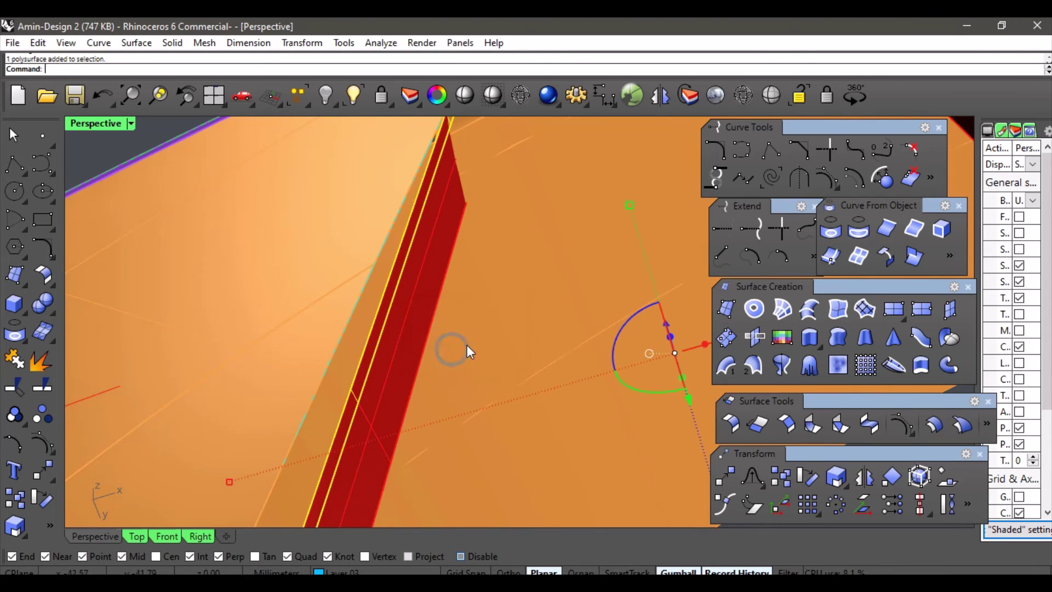
pyautogui.press('Delete')
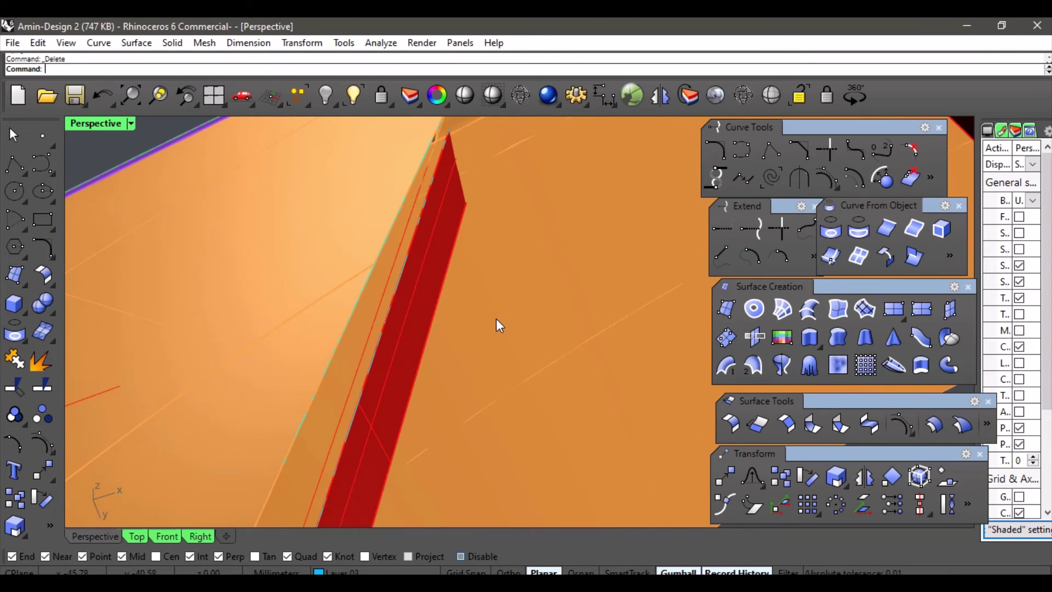
# - Start a surface blend with chained edges, picking the orange side wall and rounded corner edges around the window as the first edge
pyautogui.scroll(-5, 497, 324)
pyautogui.moveTo(490, 355); pyautogui.dragTo(528, 242, button='right')
pyautogui.scroll(-2, 528, 243)
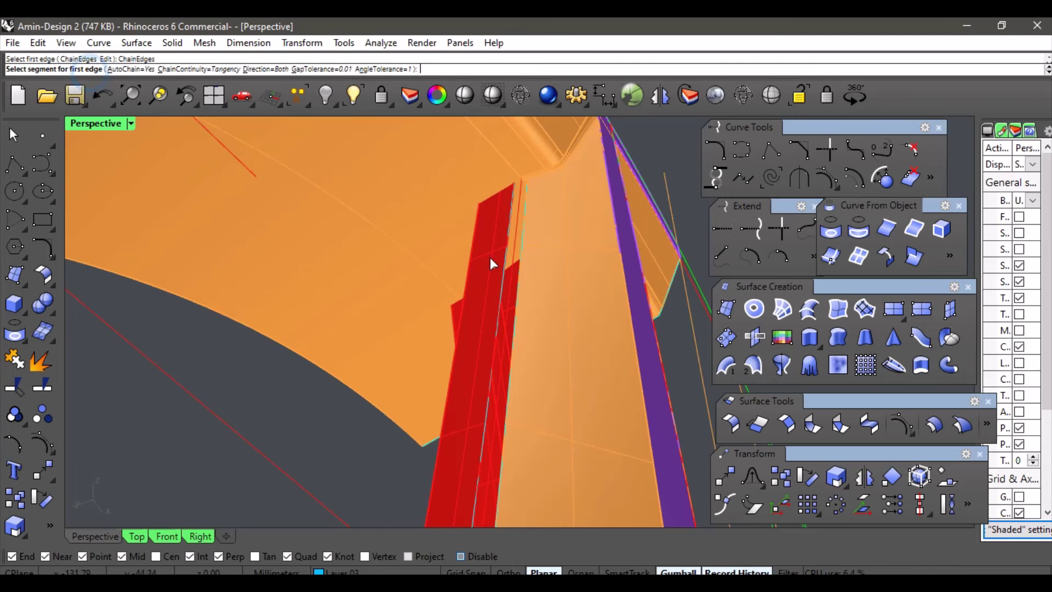
pyautogui.moveTo(490, 258); pyautogui.dragTo(531, 214, button='right')
pyautogui.click(530, 214)
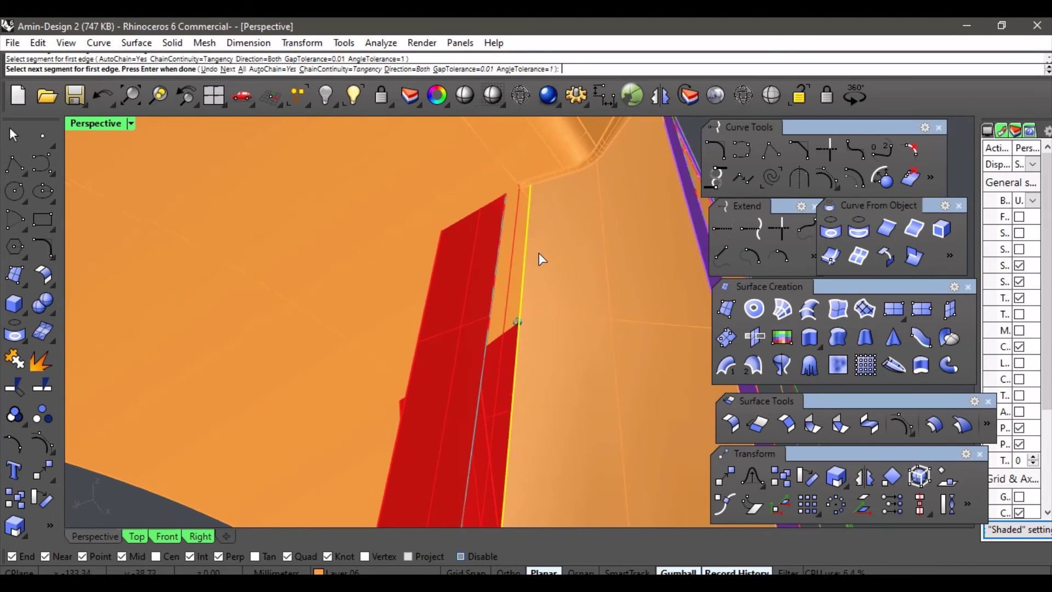
pyautogui.moveTo(539, 253); pyautogui.dragTo(615, 322, button='right')
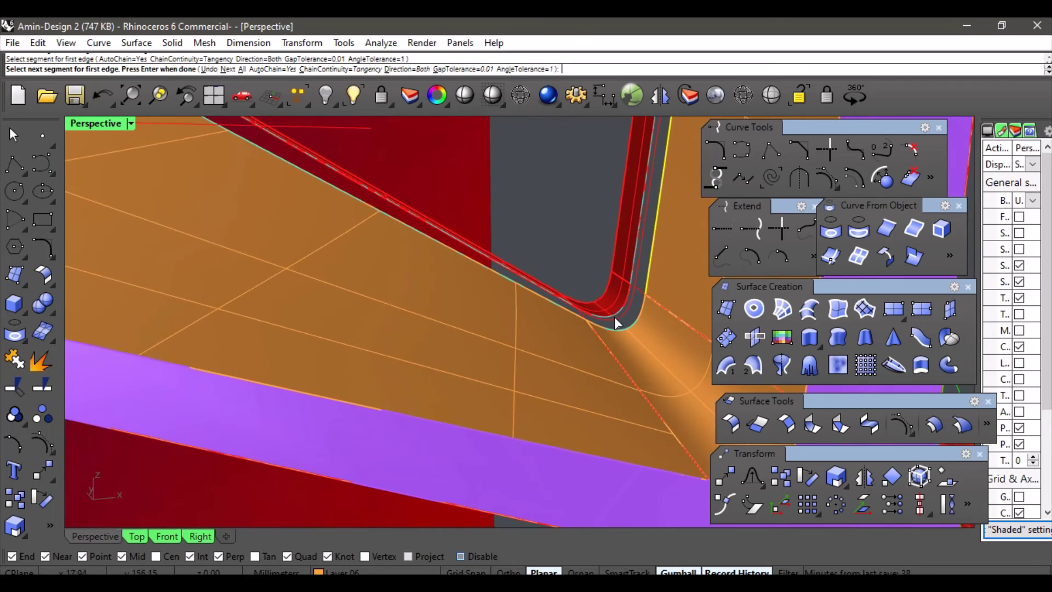
pyautogui.click(632, 328)
# - Pick the chained outer edges of the red strip around the window as the second edge and finish the edge selection
pyautogui.moveTo(399, 269); pyautogui.dragTo(621, 248, button='right')
pyautogui.click(386, 179)
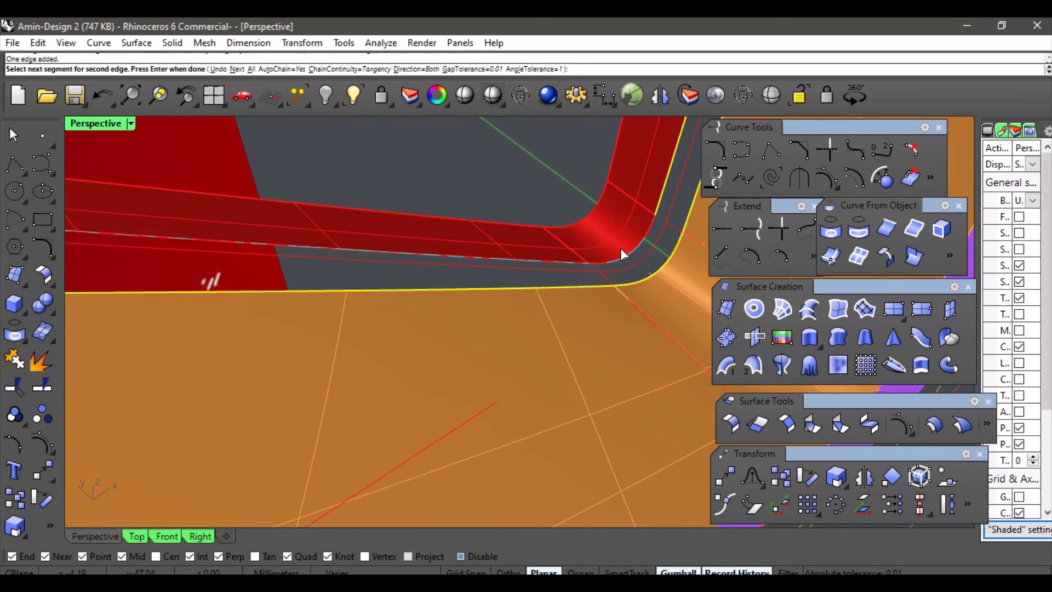
pyautogui.moveTo(559, 262); pyautogui.dragTo(521, 262, button='right')
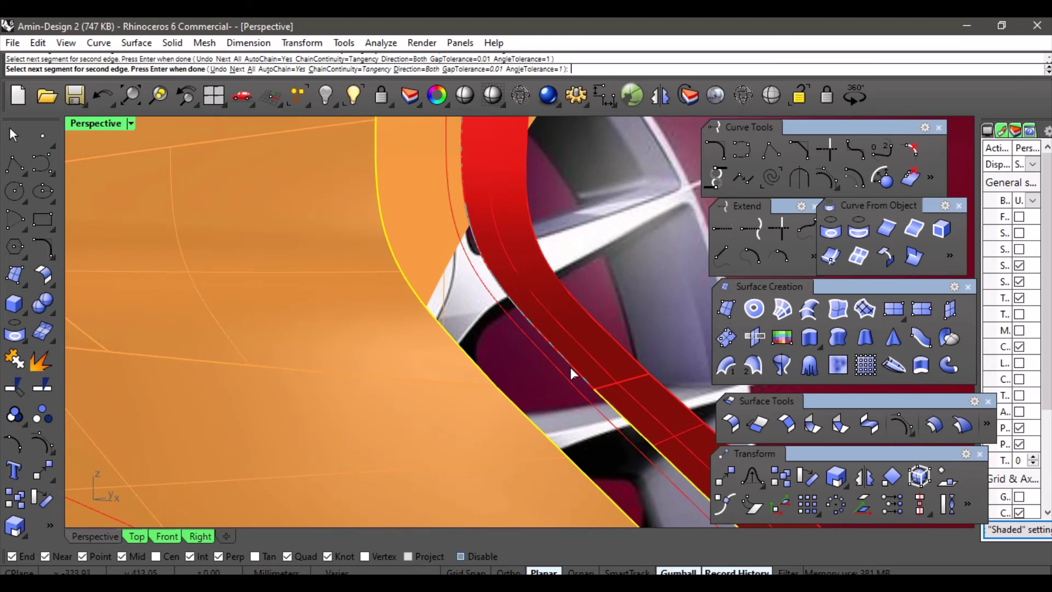
pyautogui.moveTo(518, 318); pyautogui.dragTo(515, 267, button='right')
pyautogui.rightClick(494, 307)
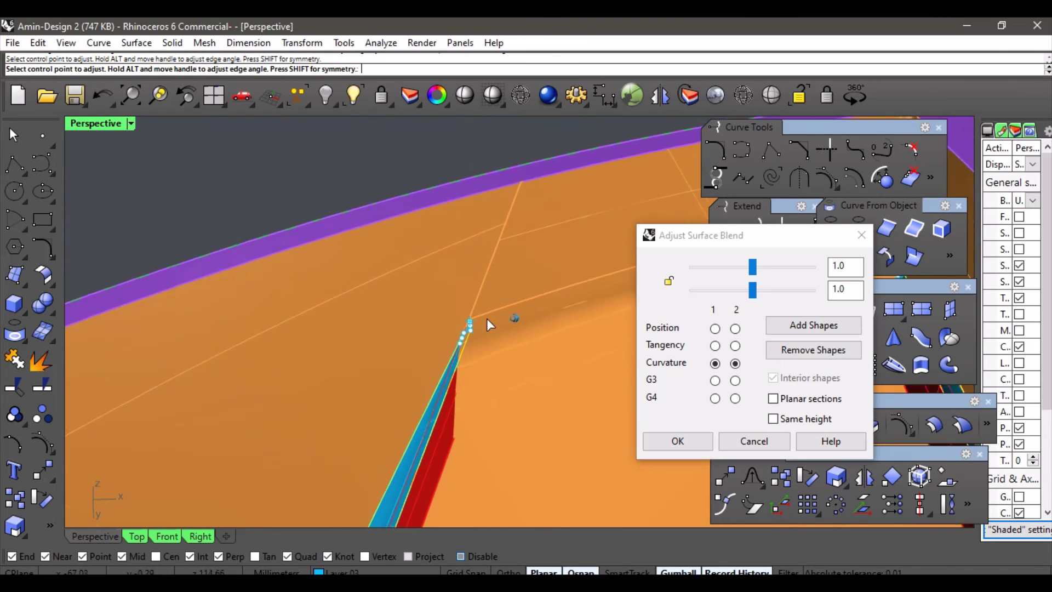
# - Add a cross-section shape to the curvature blend near the upper end of the side wall beside the wide purple spoke face
pyautogui.moveTo(482, 344); pyautogui.dragTo(481, 389, button='right')
pyautogui.scroll(7, 475, 388)
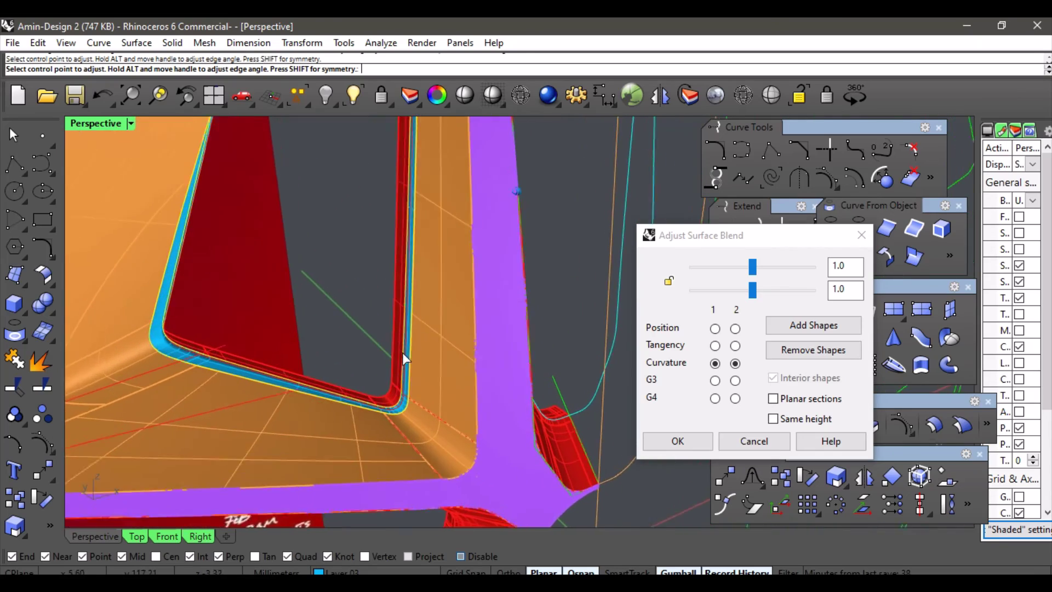
pyautogui.scroll(6, 400, 335)
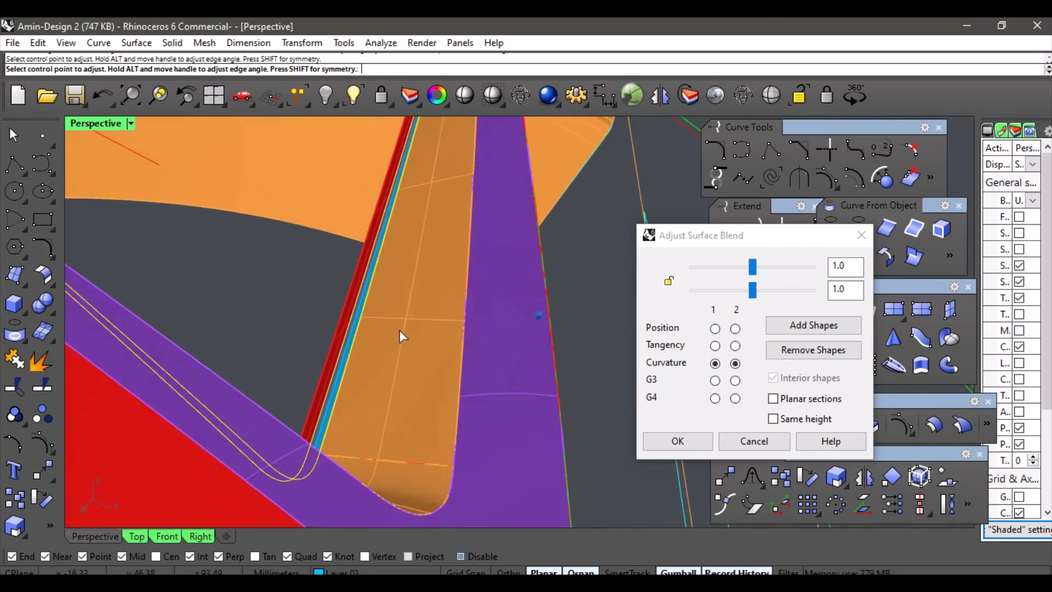
pyautogui.scroll(6, 400, 330)
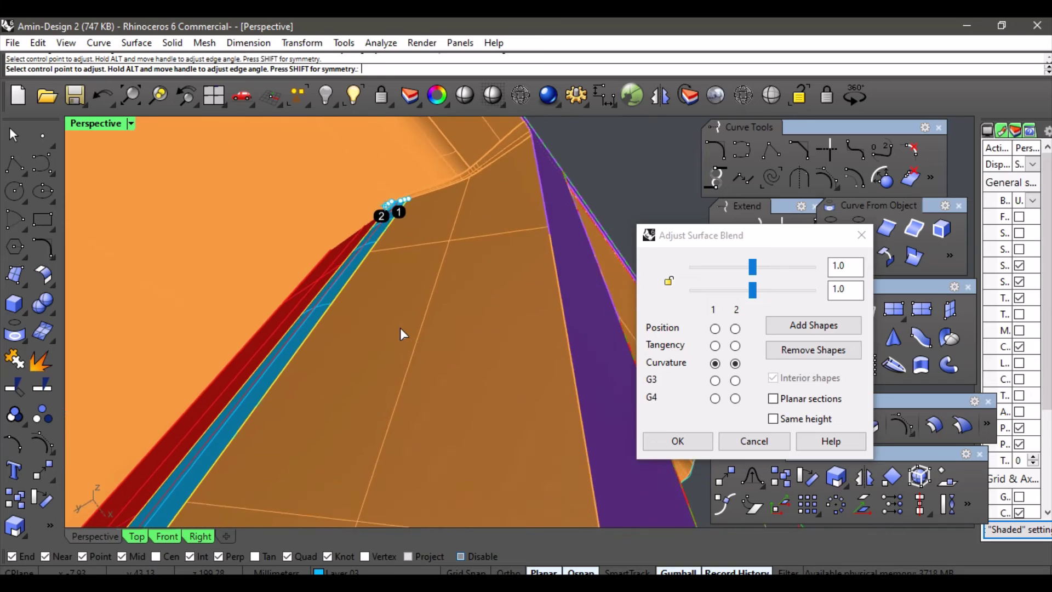
pyautogui.scroll(2, 400, 327)
pyautogui.moveTo(473, 283)
pyautogui.mouseDown(button='right')
pyautogui.moveTo(425, 304)
pyautogui.moveTo(413, 295)
pyautogui.moveTo(458, 265)
pyautogui.moveTo(462, 289)
pyautogui.mouseUp(button='right')
pyautogui.scroll(-12, 459, 264)
pyautogui.click(813, 326)
pyautogui.scroll(5, 438, 361)
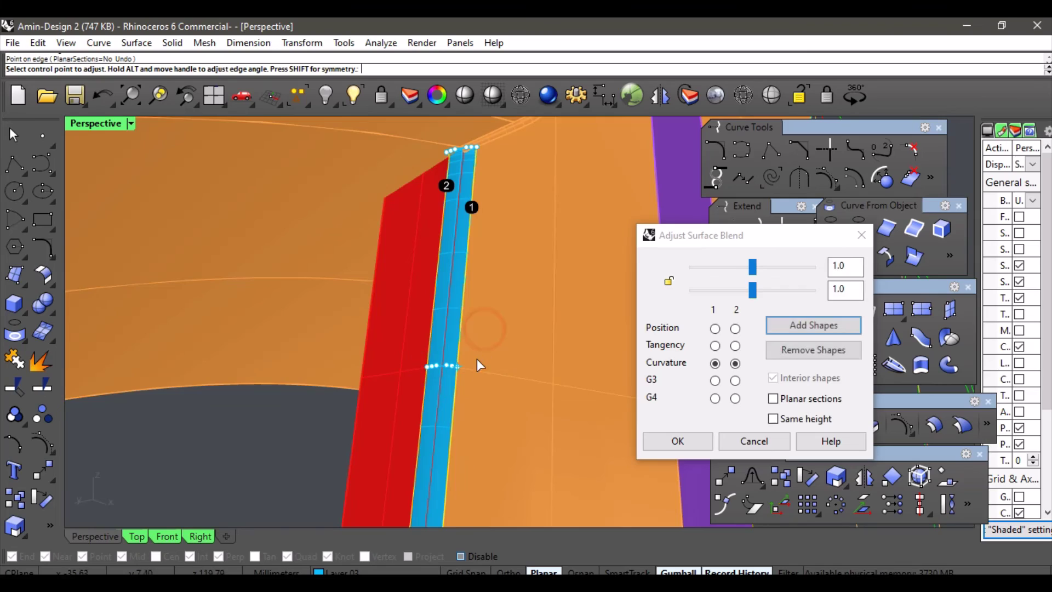
# - Add another blend shape between the orange and red edges along the window's lower side, near the rounded corner
pyautogui.scroll(-10, 477, 359)
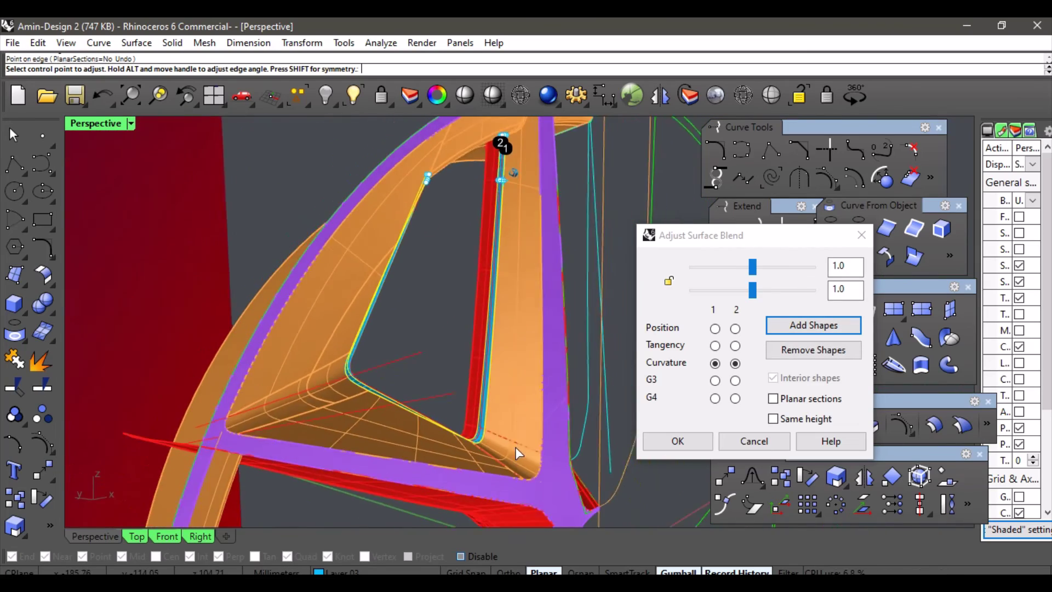
pyautogui.scroll(10, 515, 446)
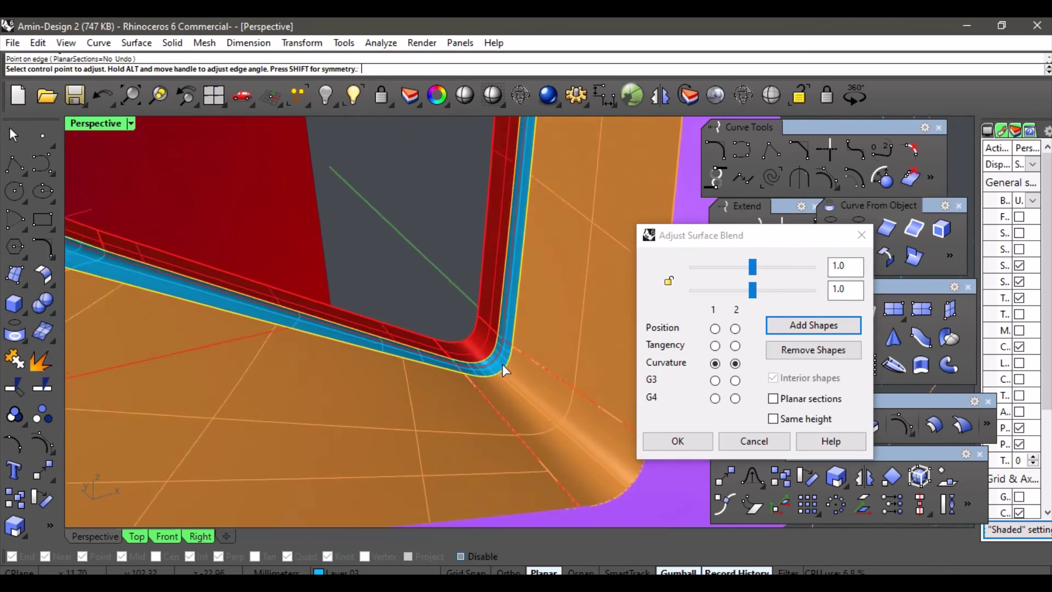
pyautogui.scroll(5, 502, 364)
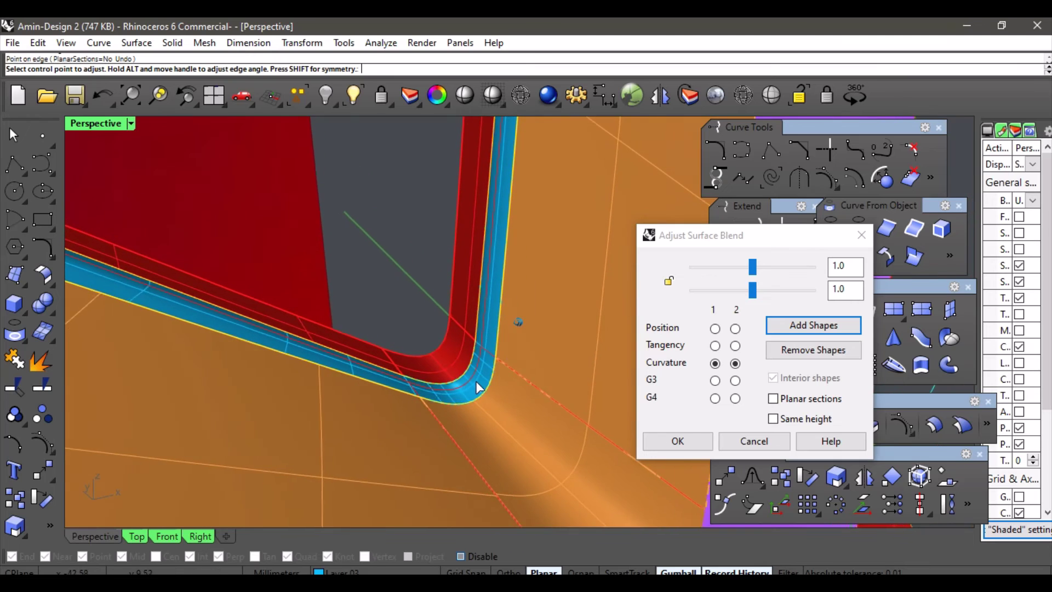
pyautogui.moveTo(476, 381); pyautogui.dragTo(755, 389, button='right')
pyautogui.click(803, 332)
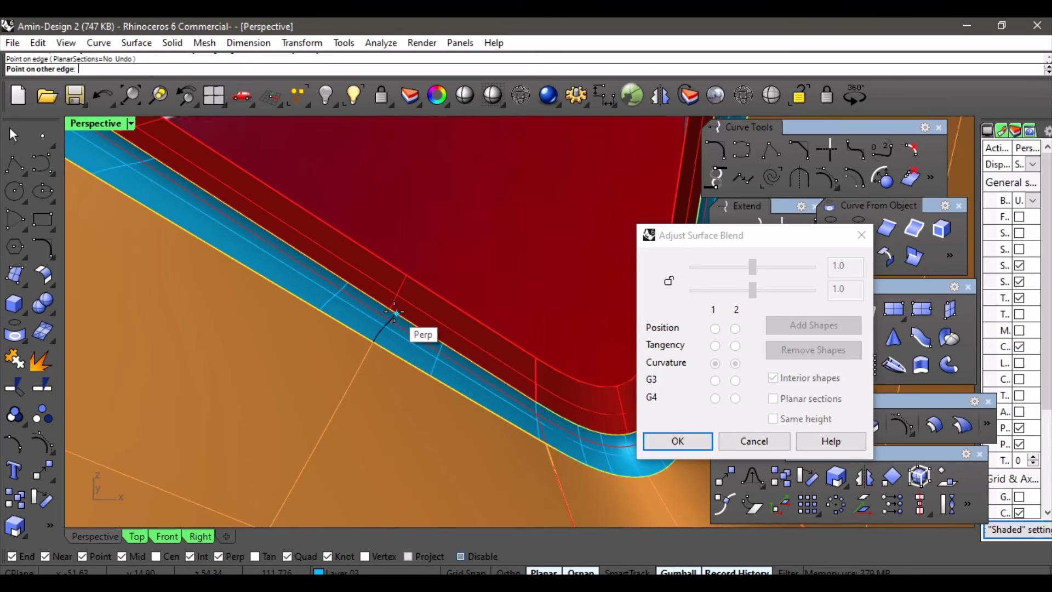
pyautogui.click(433, 288)
pyautogui.moveTo(432, 288); pyautogui.dragTo(386, 324, button='right')
pyautogui.scroll(6, 407, 285)
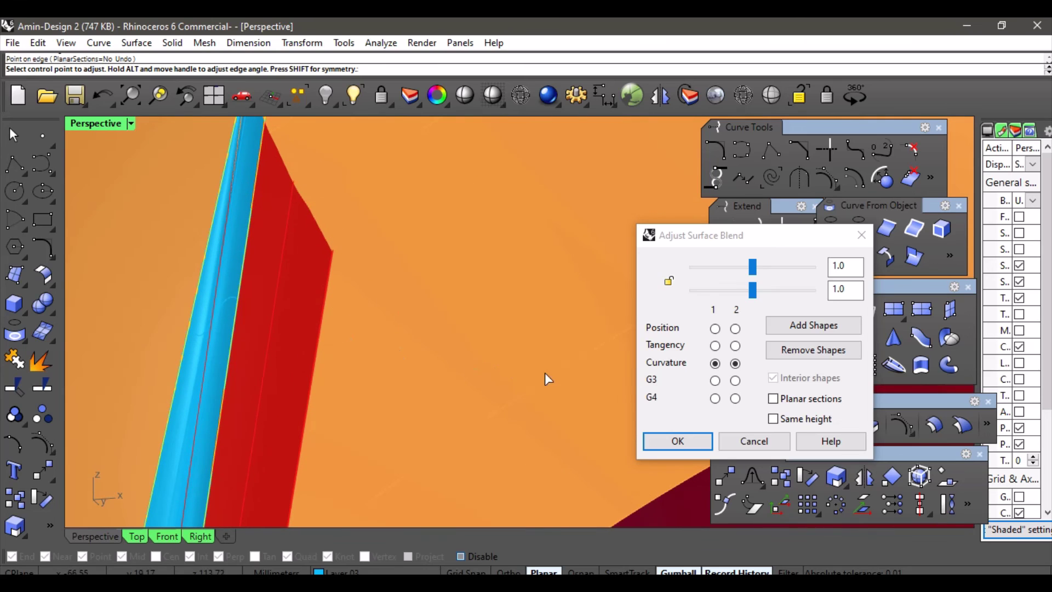
# - Add a blend shape between both edges below the narrow upper end of the opposite side wall and finish adding shapes
pyautogui.click(781, 325)
pyautogui.moveTo(376, 383); pyautogui.dragTo(329, 376, button='right')
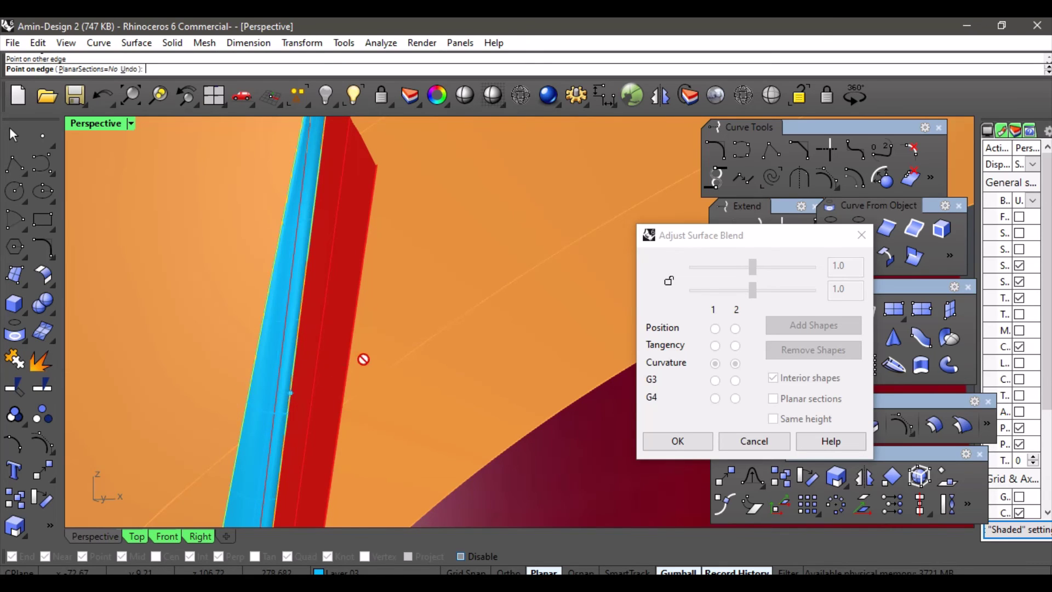
pyautogui.moveTo(363, 359); pyautogui.dragTo(405, 289, button='right')
pyautogui.press('Return')
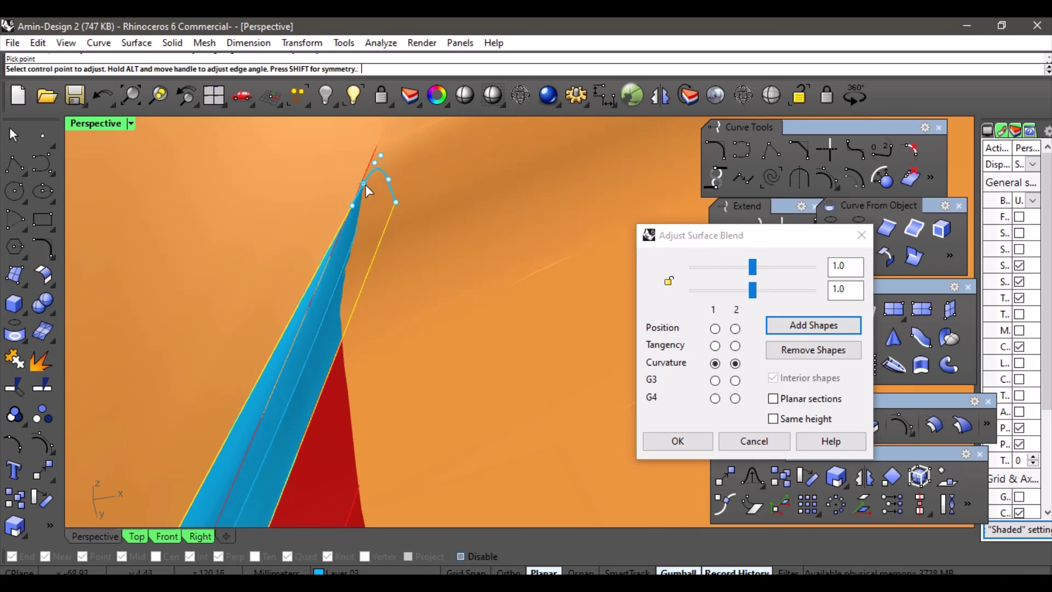
# - Reshape the blend's end section at the narrow tip by moving its control-point handles symmetrically
pyautogui.click(365, 185)
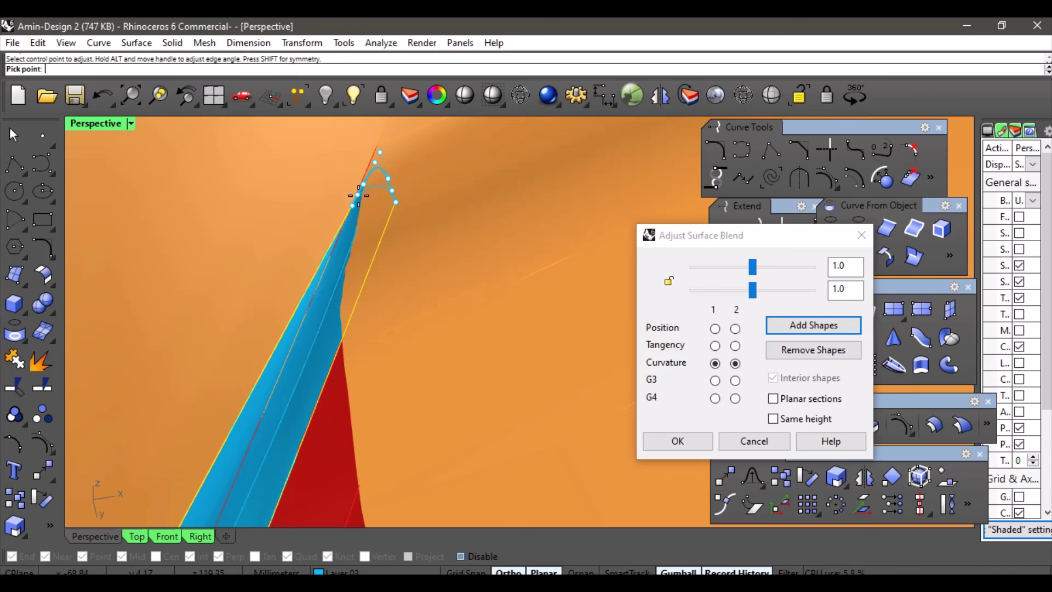
pyautogui.scroll(-8, 411, 193)
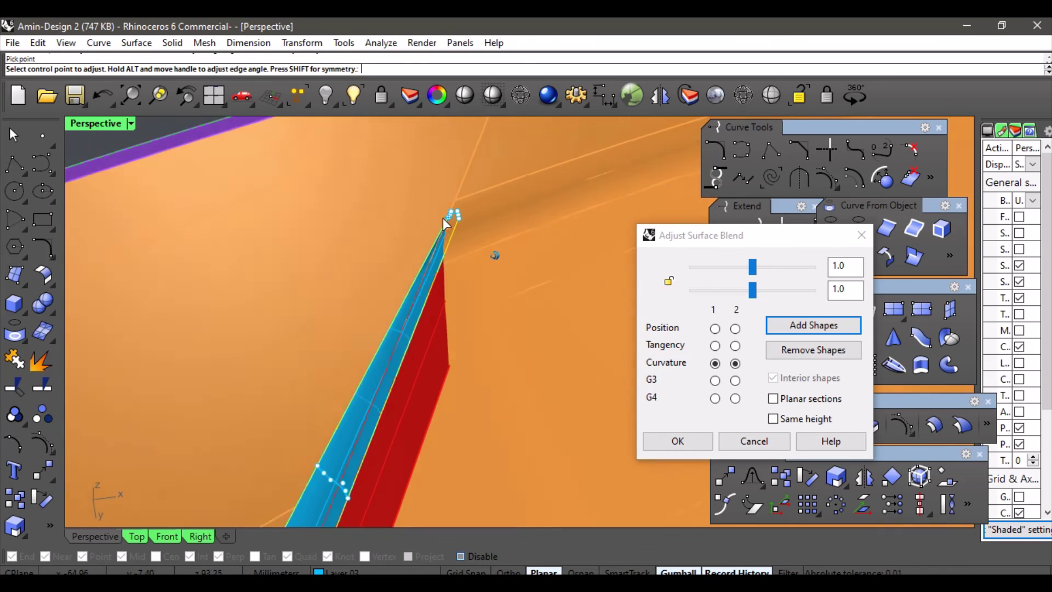
pyautogui.moveTo(441, 274); pyautogui.dragTo(438, 328, button='right')
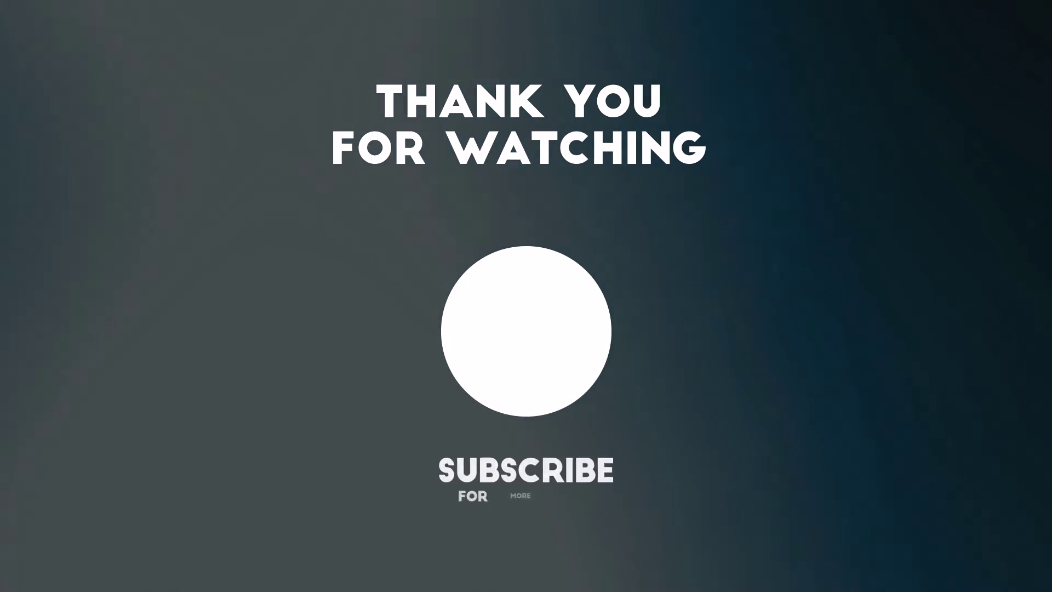